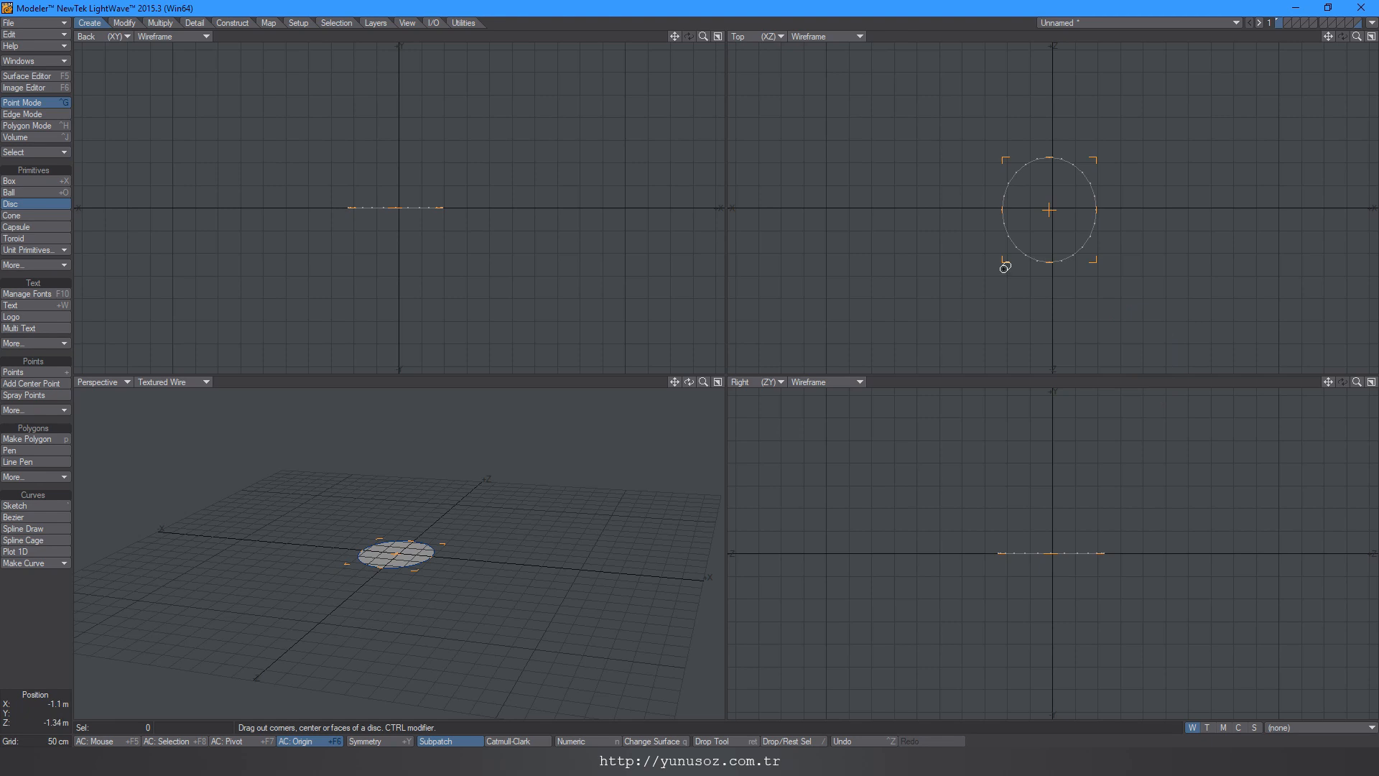
# Step: Set the disc to 16 sides with radii of 1 cm on X, Y and Z
pyautogui.write('n')
pyautogui.write('1')
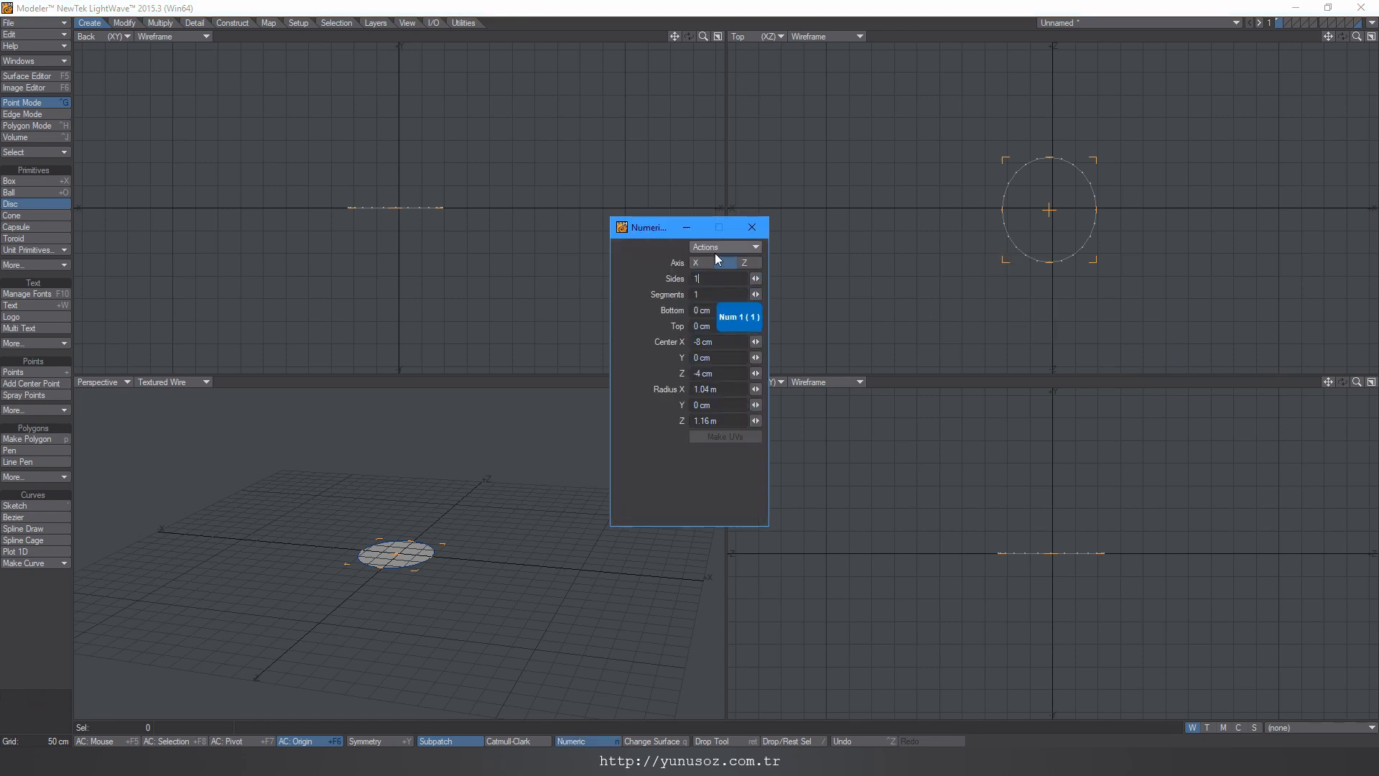
pyautogui.write('6')
pyautogui.press('Return')
pyautogui.click(727, 390)
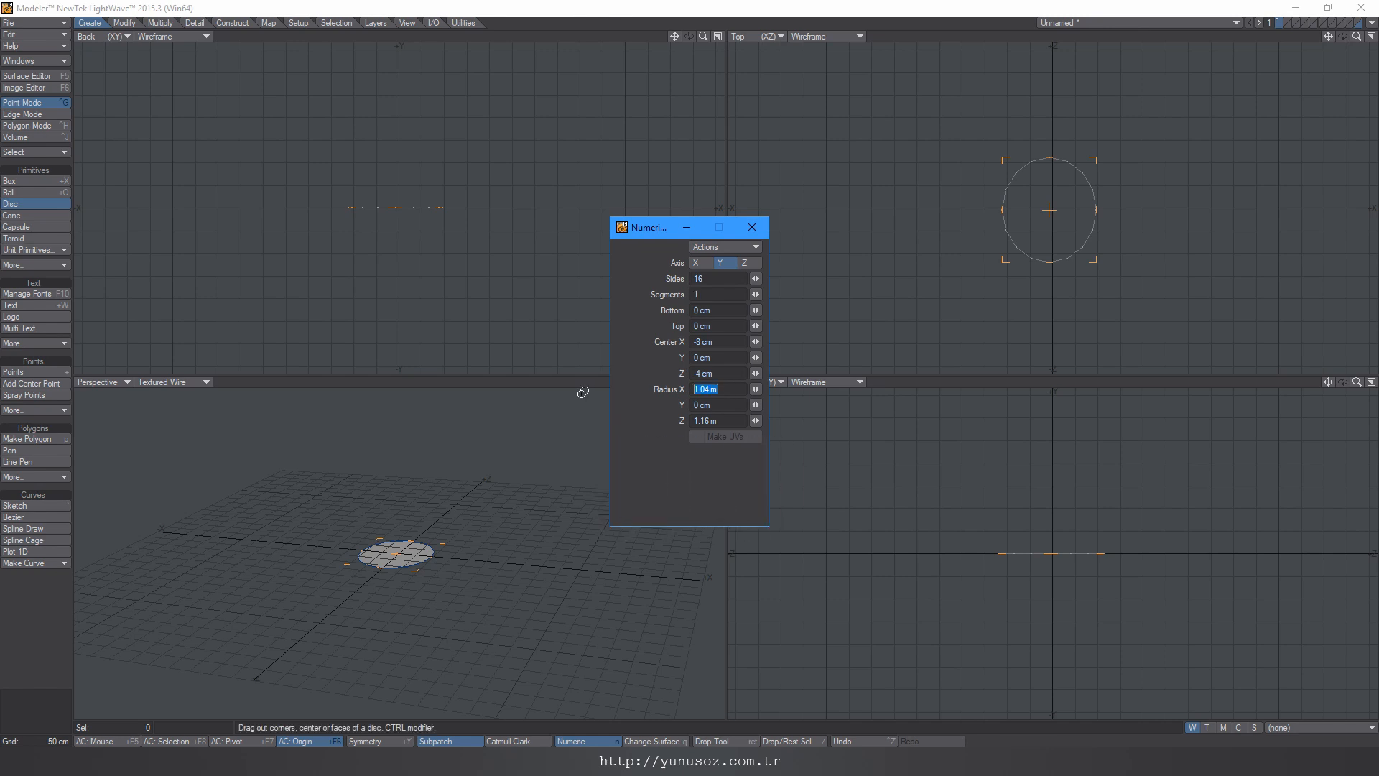
pyautogui.write('1')
pyautogui.press('Return')
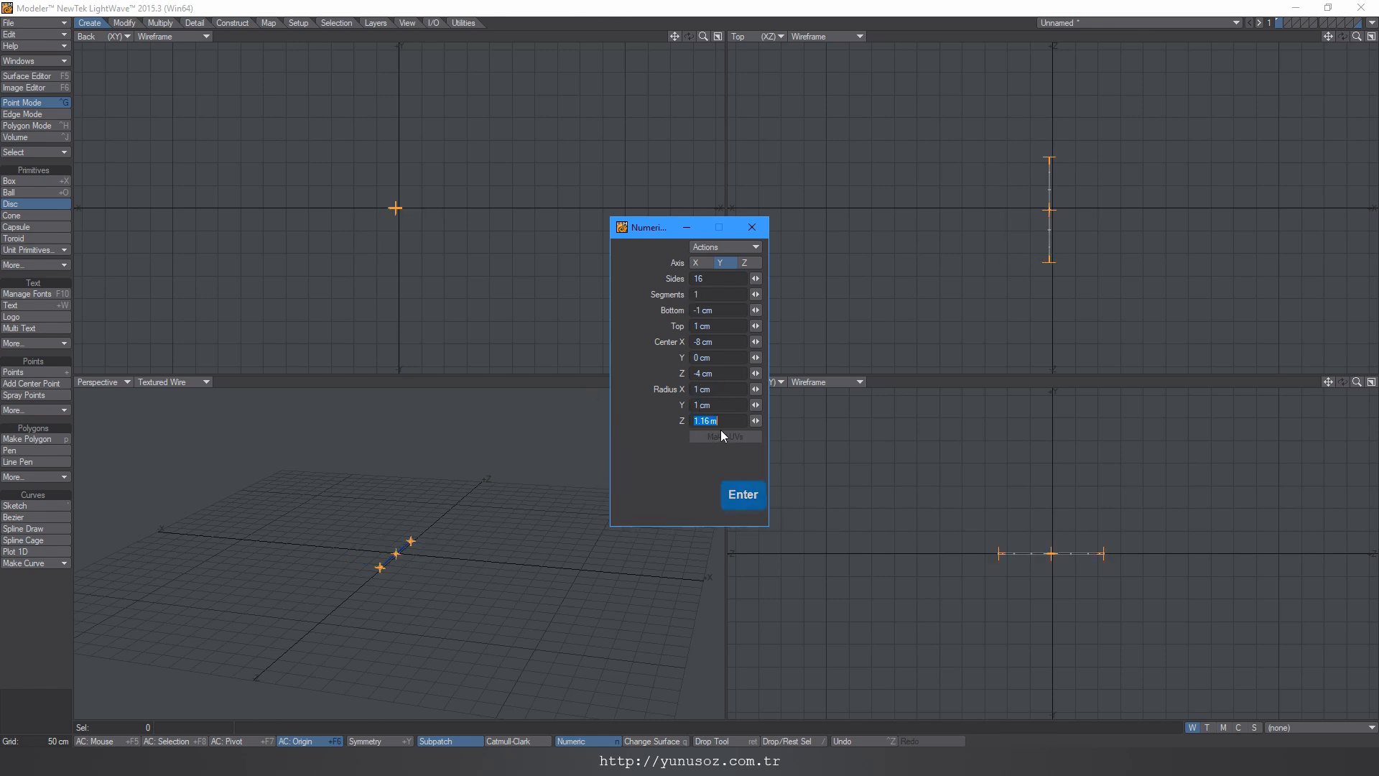
pyautogui.press('a')
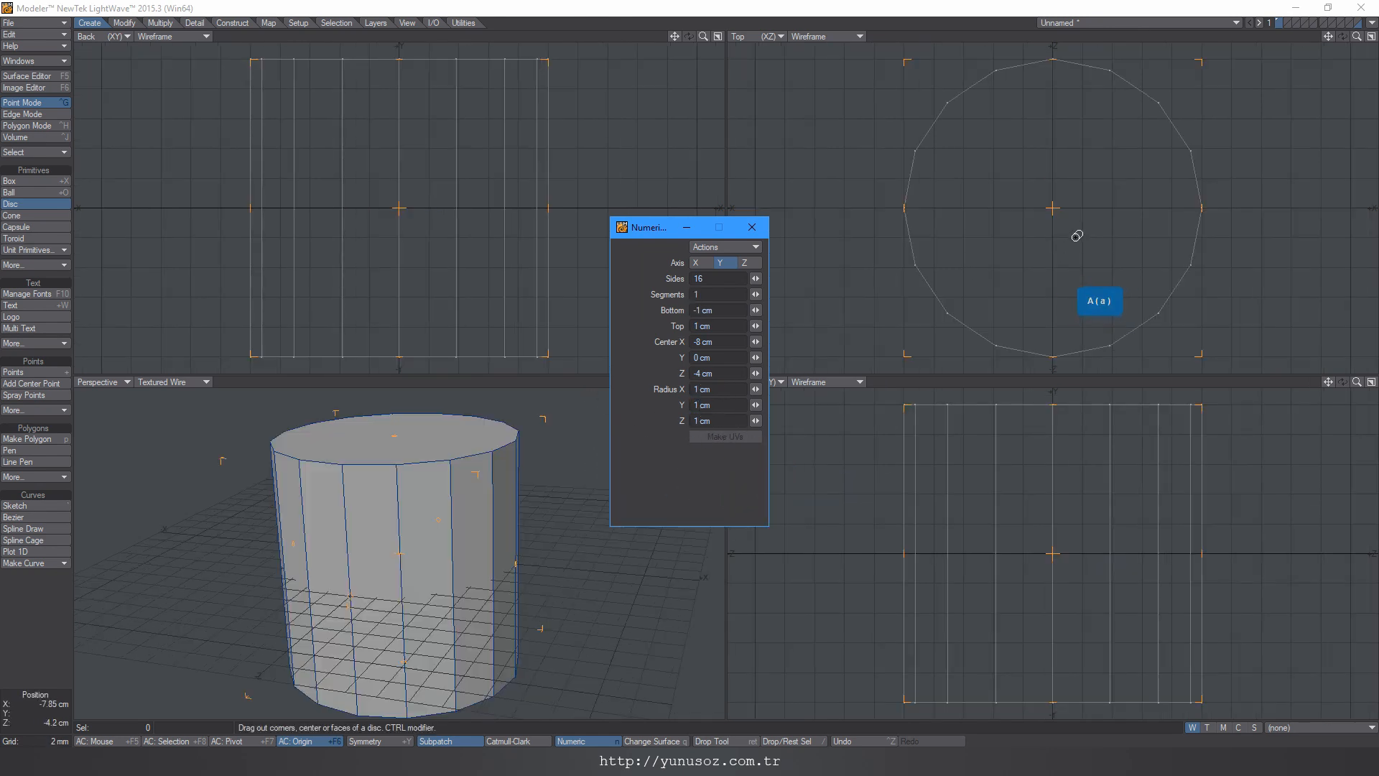
# Step: Centre the disc on the origin by setting its centre X and Z to 0 cm
pyautogui.click(708, 342)
pyautogui.write('0')
pyautogui.press('Return')
pyautogui.click(632, 373)
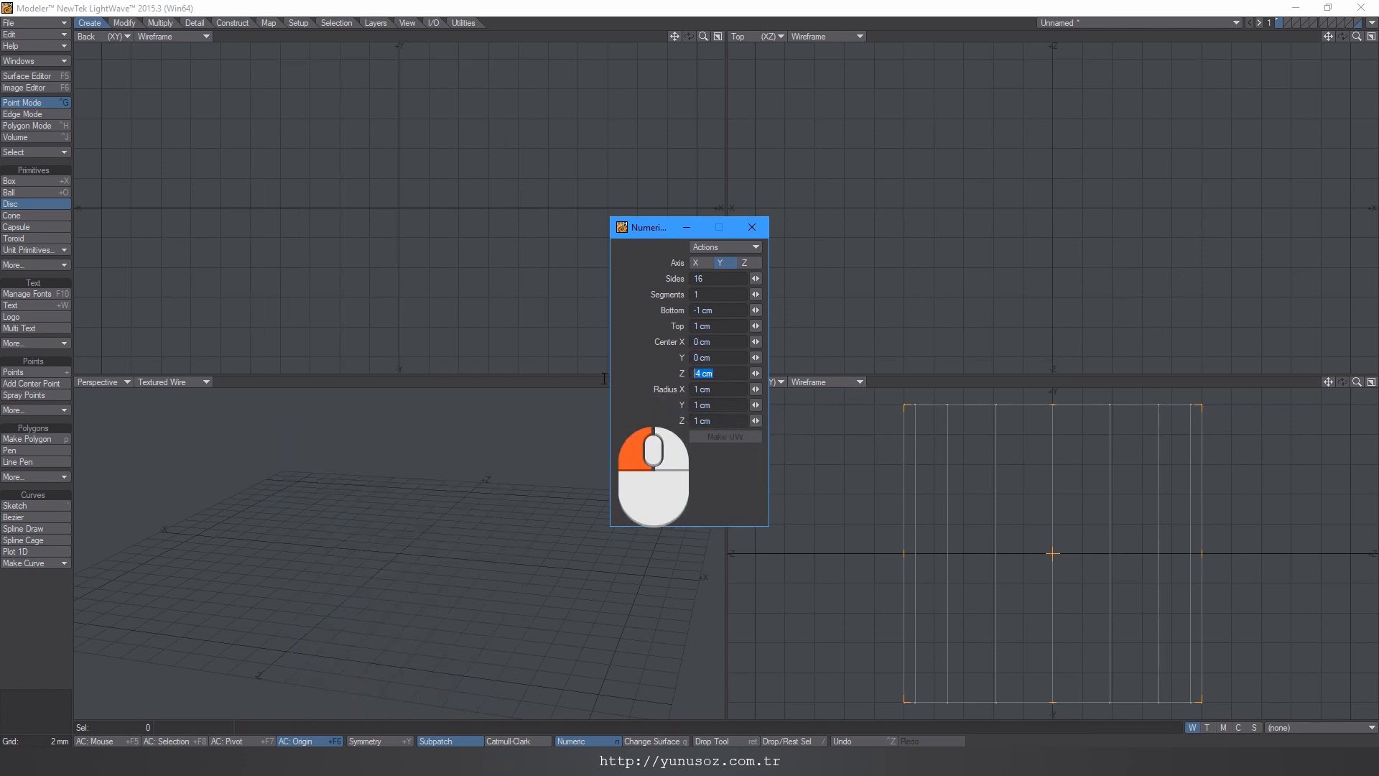
pyautogui.write('0')
pyautogui.press('Return')
pyautogui.write('a')
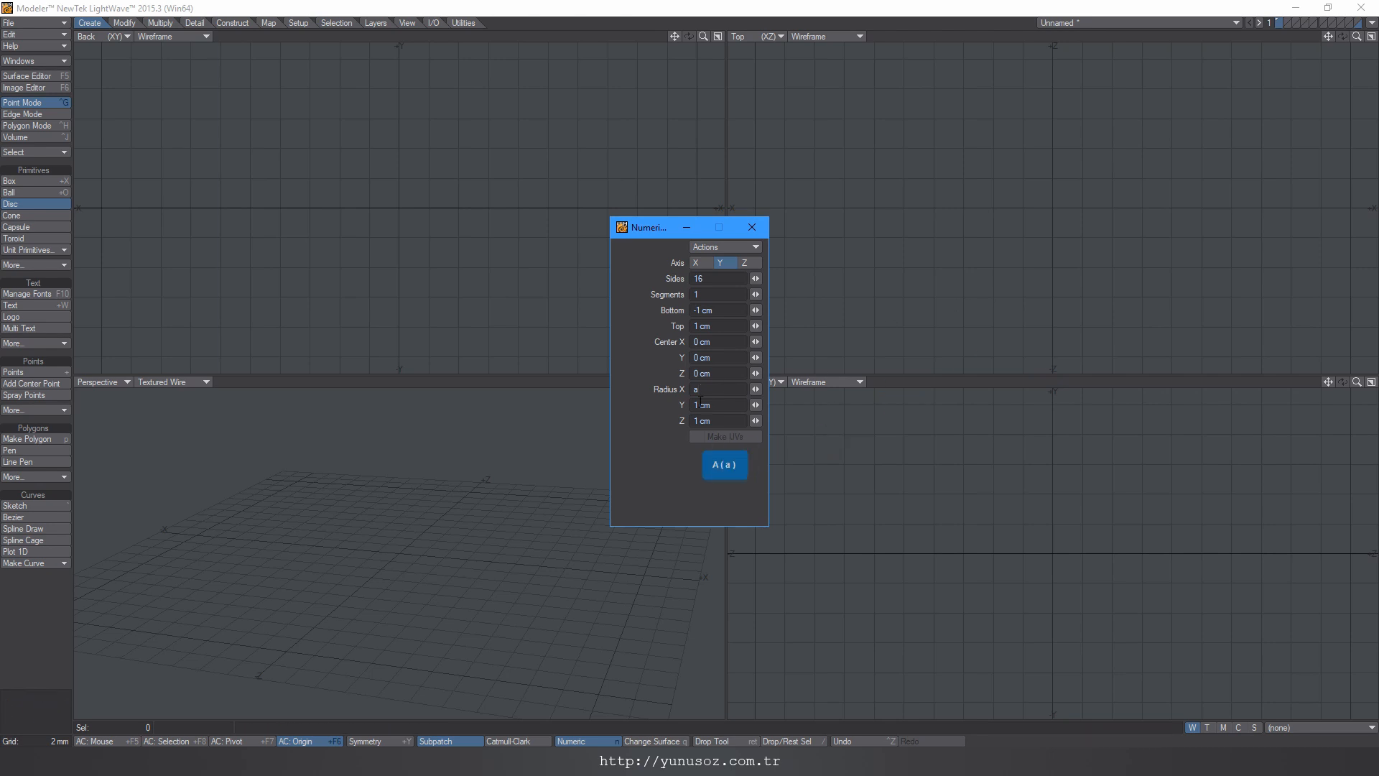
pyautogui.press('Return')
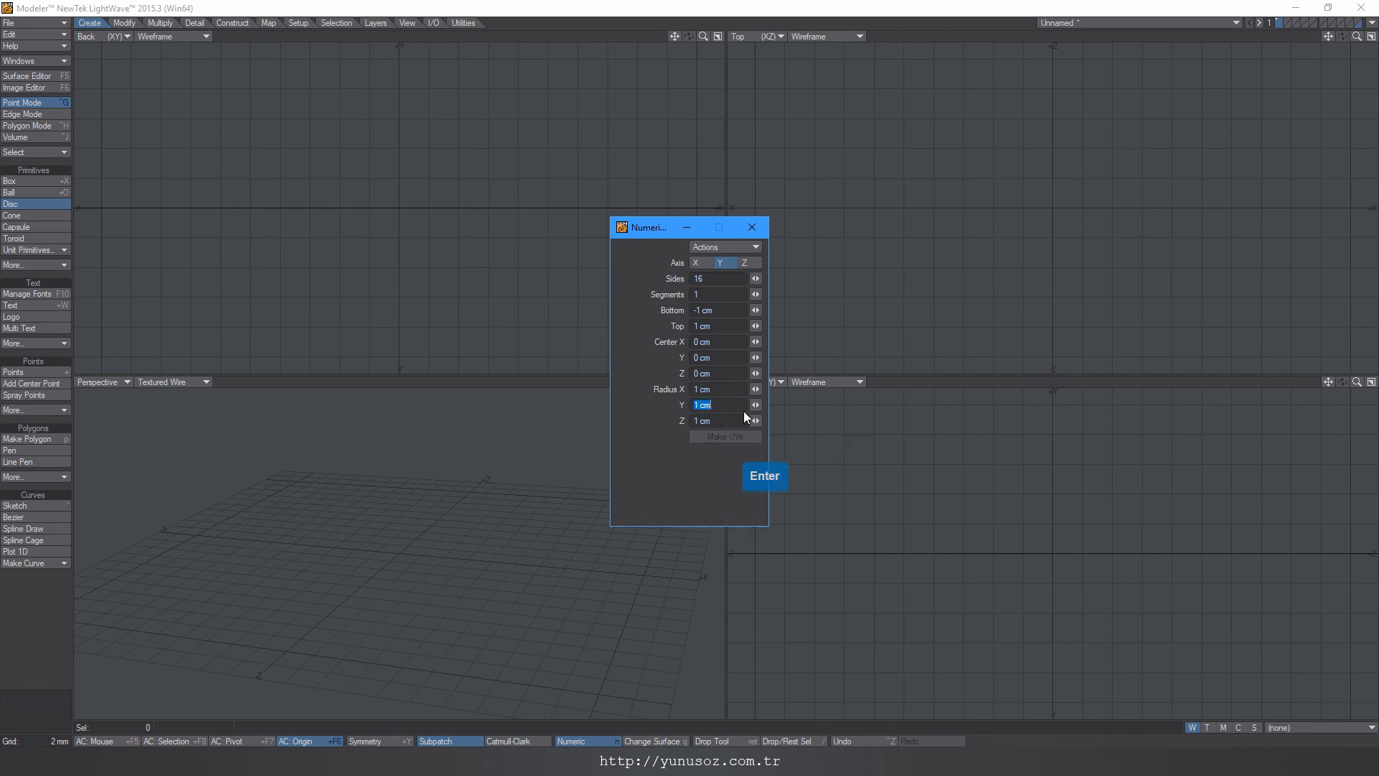
# Step: Widen the cylinder to a radius of 1.2 cm on X and Z and finish creating it
pyautogui.keyDown('alt'); pyautogui.moveTo(991, 254); pyautogui.dragTo(830, 279); pyautogui.keyUp('alt')
pyautogui.keyDown('alt'); pyautogui.moveTo(1101, 279); pyautogui.dragTo(910, 293); pyautogui.keyUp('alt')
pyautogui.keyDown('ctrl'); pyautogui.keyDown('alt'); pyautogui.moveTo(1007, 217); pyautogui.dragTo(1178, 194); pyautogui.keyUp('alt'); pyautogui.keyUp('ctrl')
pyautogui.keyDown('alt'); pyautogui.moveTo(1000, 169); pyautogui.dragTo(1087, 229); pyautogui.keyUp('alt')
pyautogui.moveTo(468, 496)
pyautogui.keyDown('alt'); pyautogui.mouseDown()
pyautogui.moveTo(408, 590)
pyautogui.moveTo(340, 623)
pyautogui.moveTo(450, 493)
pyautogui.moveTo(441, 501)
pyautogui.mouseUp(); pyautogui.keyUp('alt')
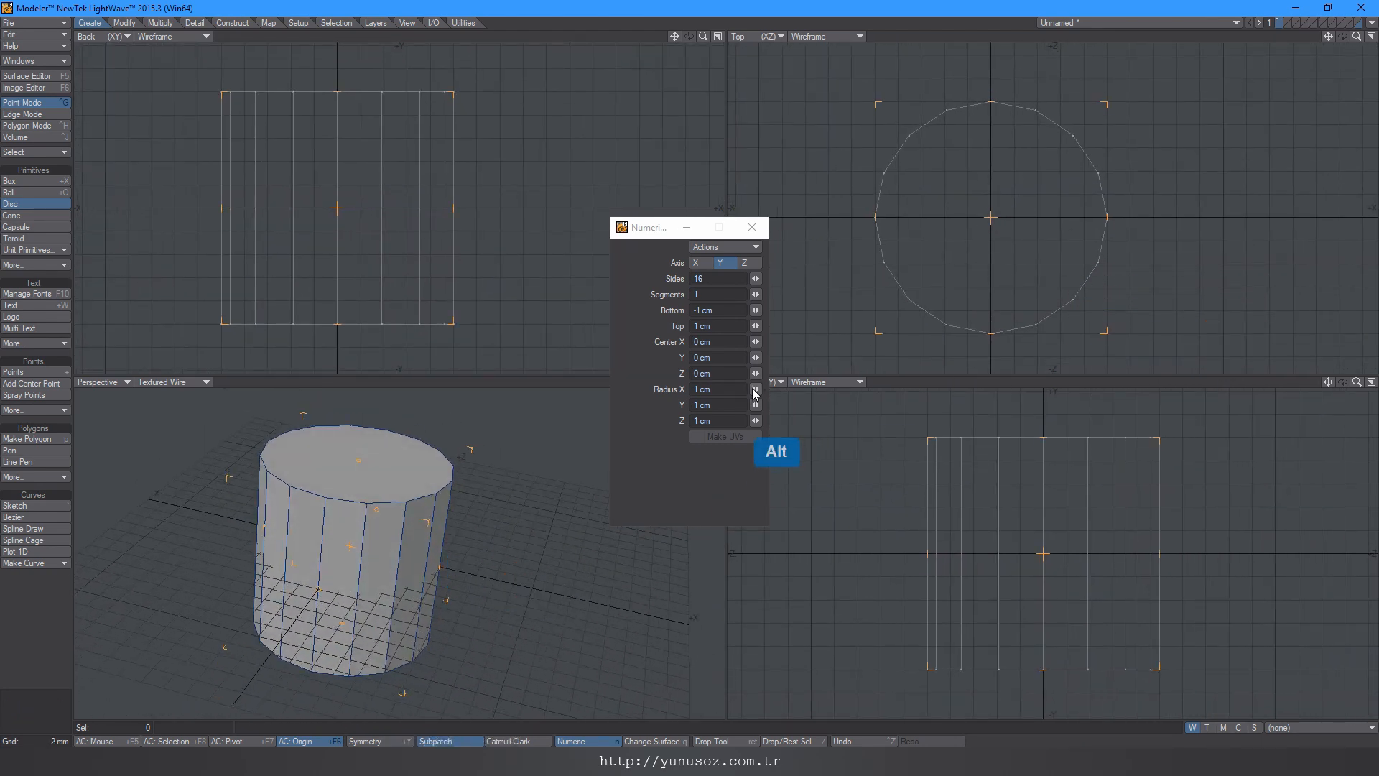
pyautogui.moveTo(755, 389); pyautogui.dragTo(765, 390)
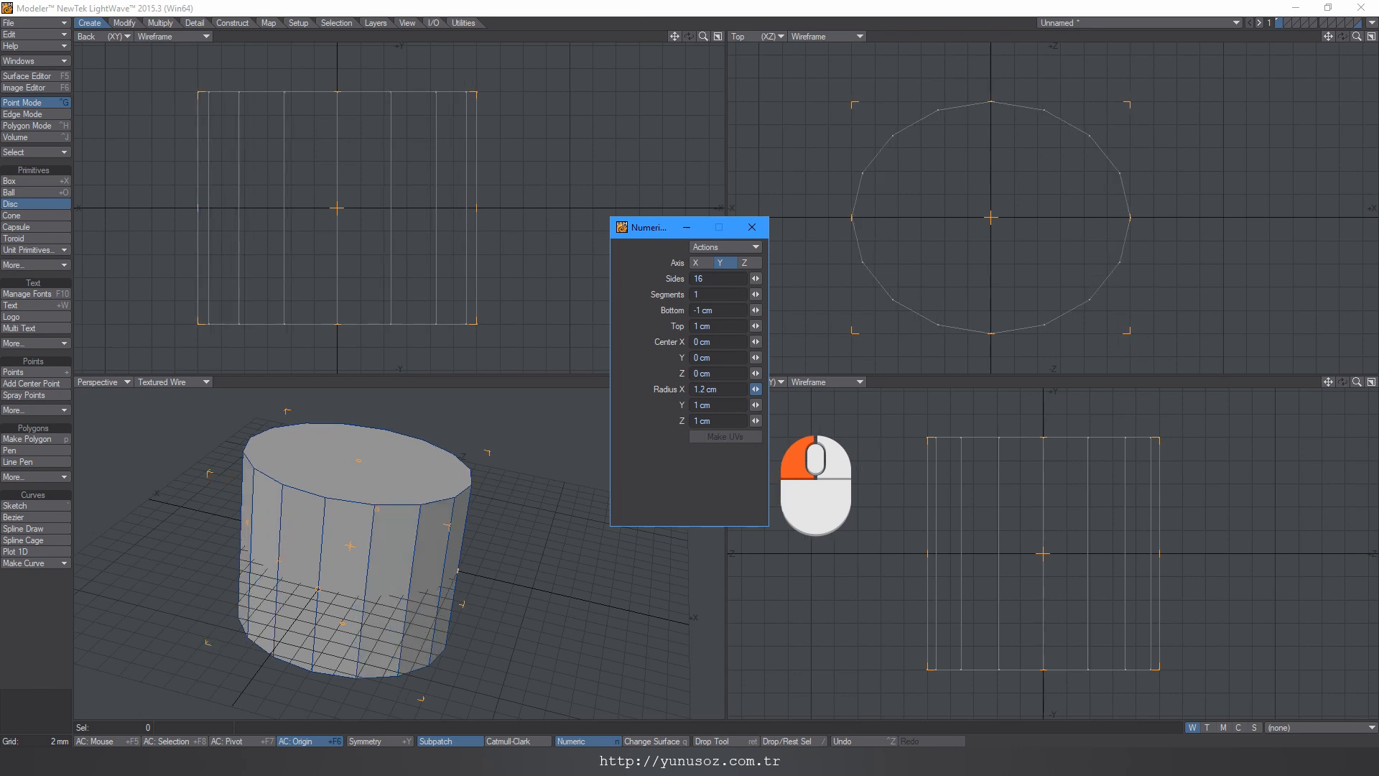
pyautogui.moveTo(755, 421); pyautogui.dragTo(771, 424)
pyautogui.keyDown('alt'); pyautogui.moveTo(432, 556); pyautogui.dragTo(426, 592); pyautogui.keyUp('alt')
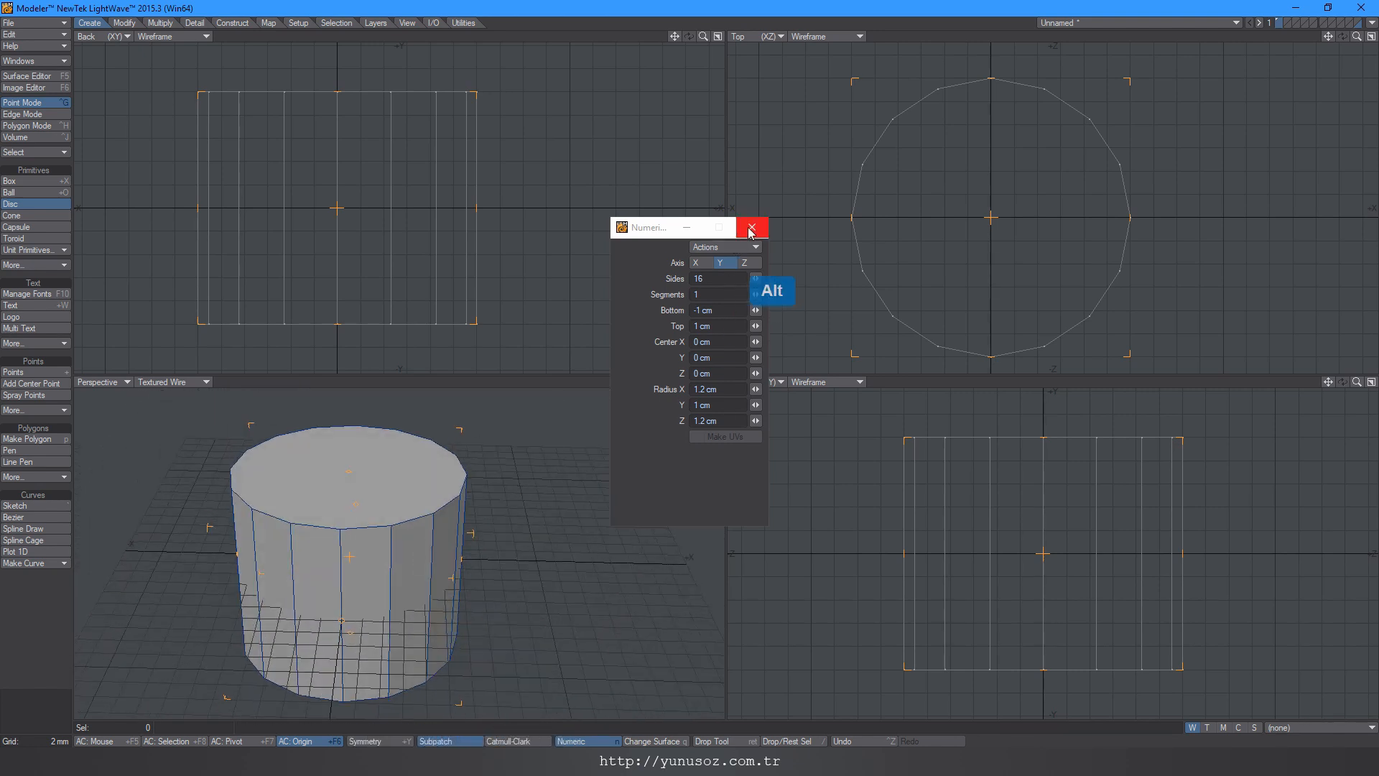
pyautogui.click(748, 229)
pyautogui.press('Return')
# Step: Select both the top and bottom cap polygons of the cylinder in Polygon Mode
pyautogui.press('a')
pyautogui.keyDown('alt'); pyautogui.moveTo(453, 510); pyautogui.dragTo(388, 607); pyautogui.keyUp('alt')
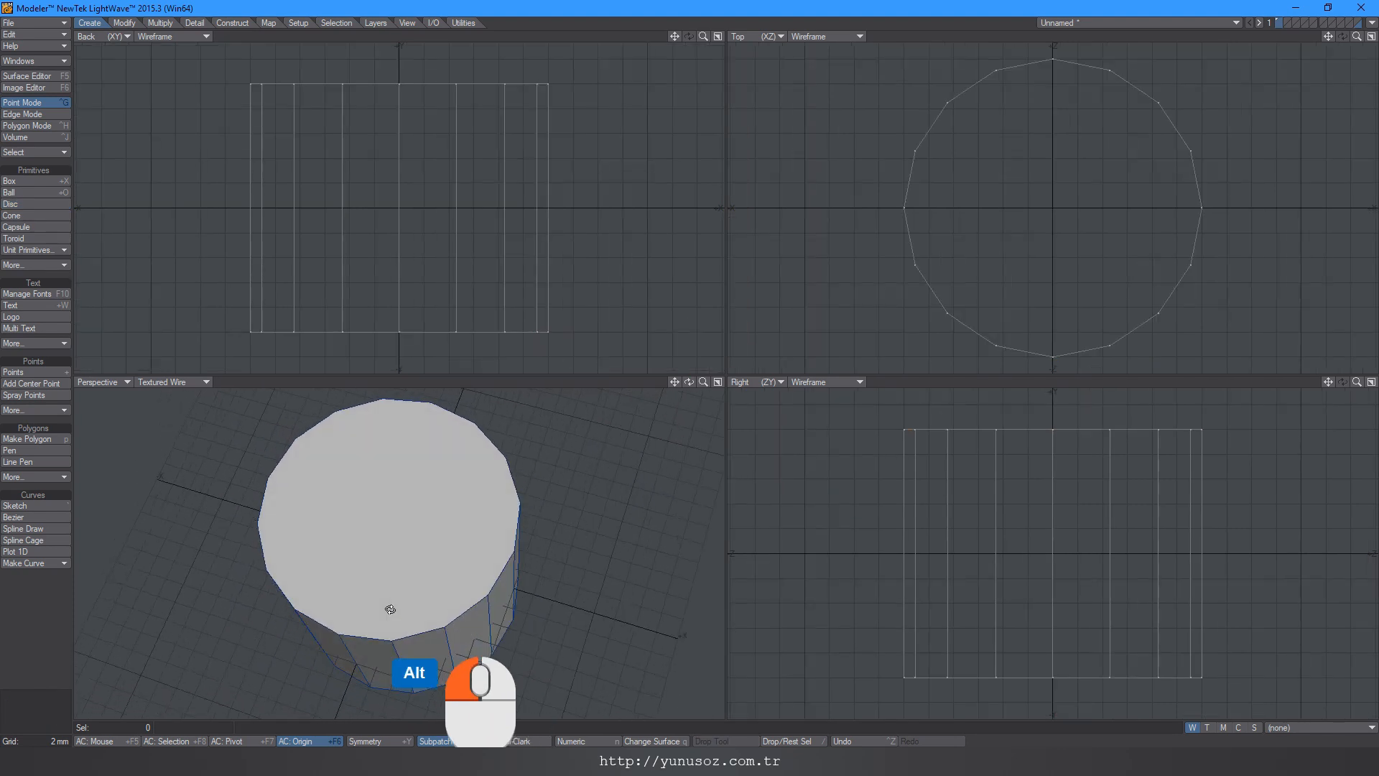
pyautogui.click(42, 126)
pyautogui.moveTo(431, 147)
pyautogui.keyDown('alt'); pyautogui.mouseDown()
pyautogui.moveTo(418, 237)
pyautogui.moveTo(413, 139)
pyautogui.mouseUp(); pyautogui.keyUp('alt')
pyautogui.click(403, 480)
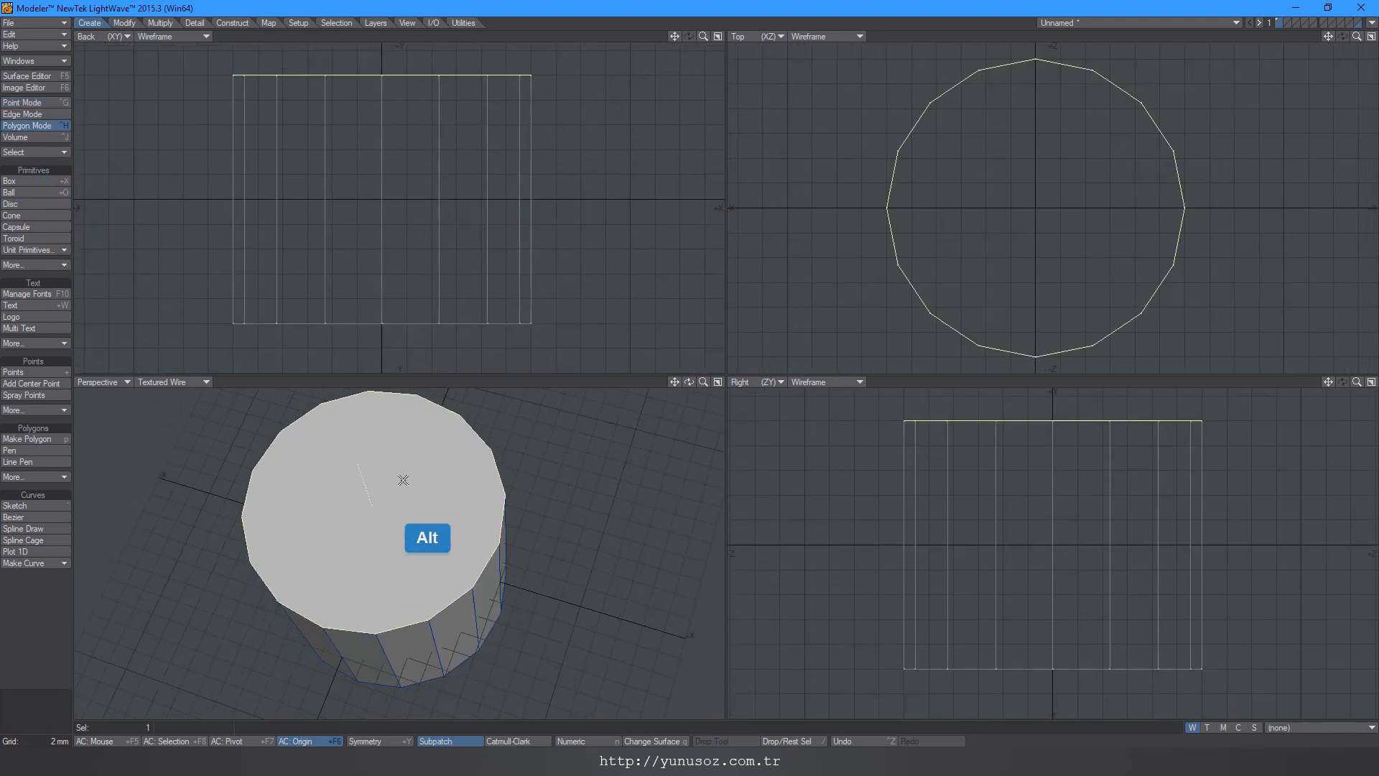
pyautogui.keyDown('alt'); pyautogui.moveTo(413, 647); pyautogui.dragTo(393, 470); pyautogui.keyUp('alt')
pyautogui.keyDown('shift'); pyautogui.click(425, 578); pyautogui.keyUp('shift')
pyautogui.press('a')
# Step: Bevel the two caps inward without any shift, insetting each to a smaller concentric polygon
pyautogui.keyDown('alt'); pyautogui.moveTo(489, 481); pyautogui.dragTo(396, 572); pyautogui.keyUp('alt')
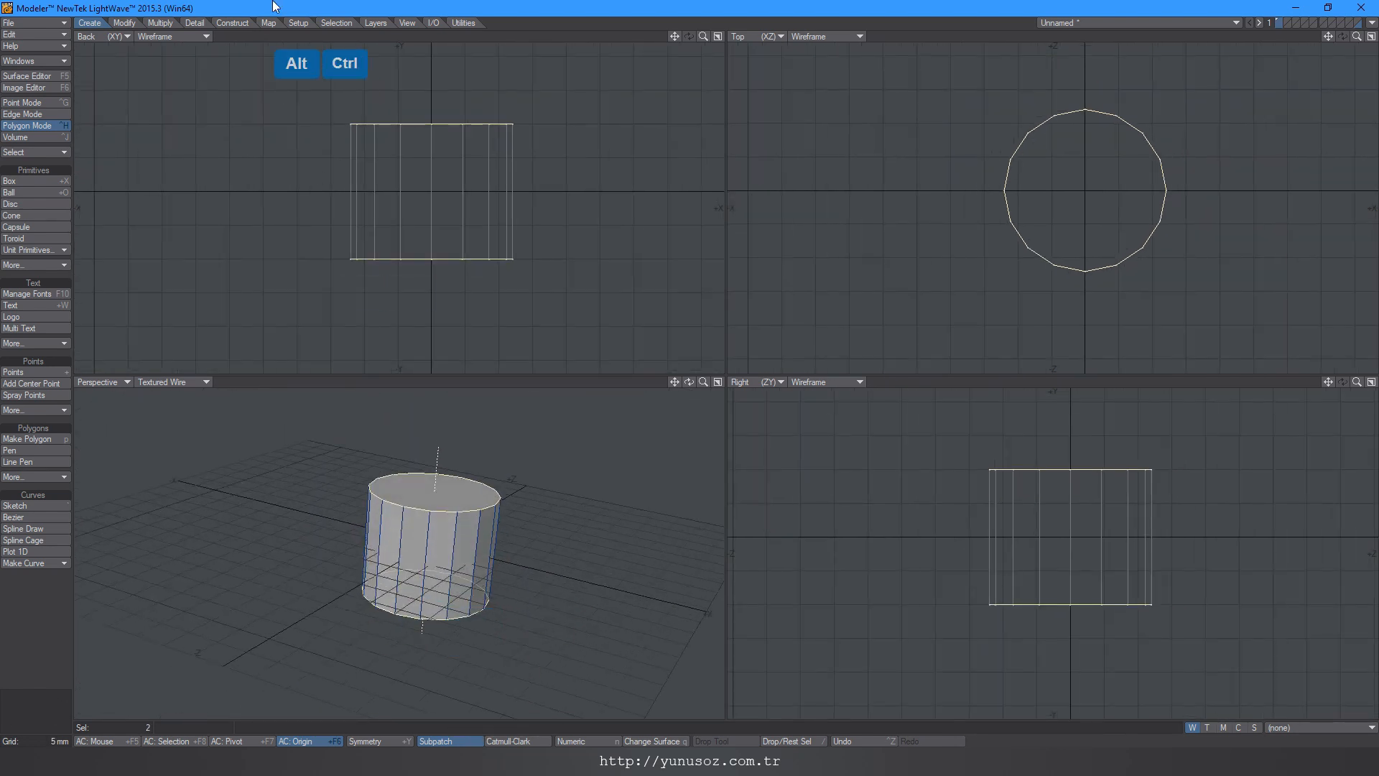
pyautogui.click(159, 23)
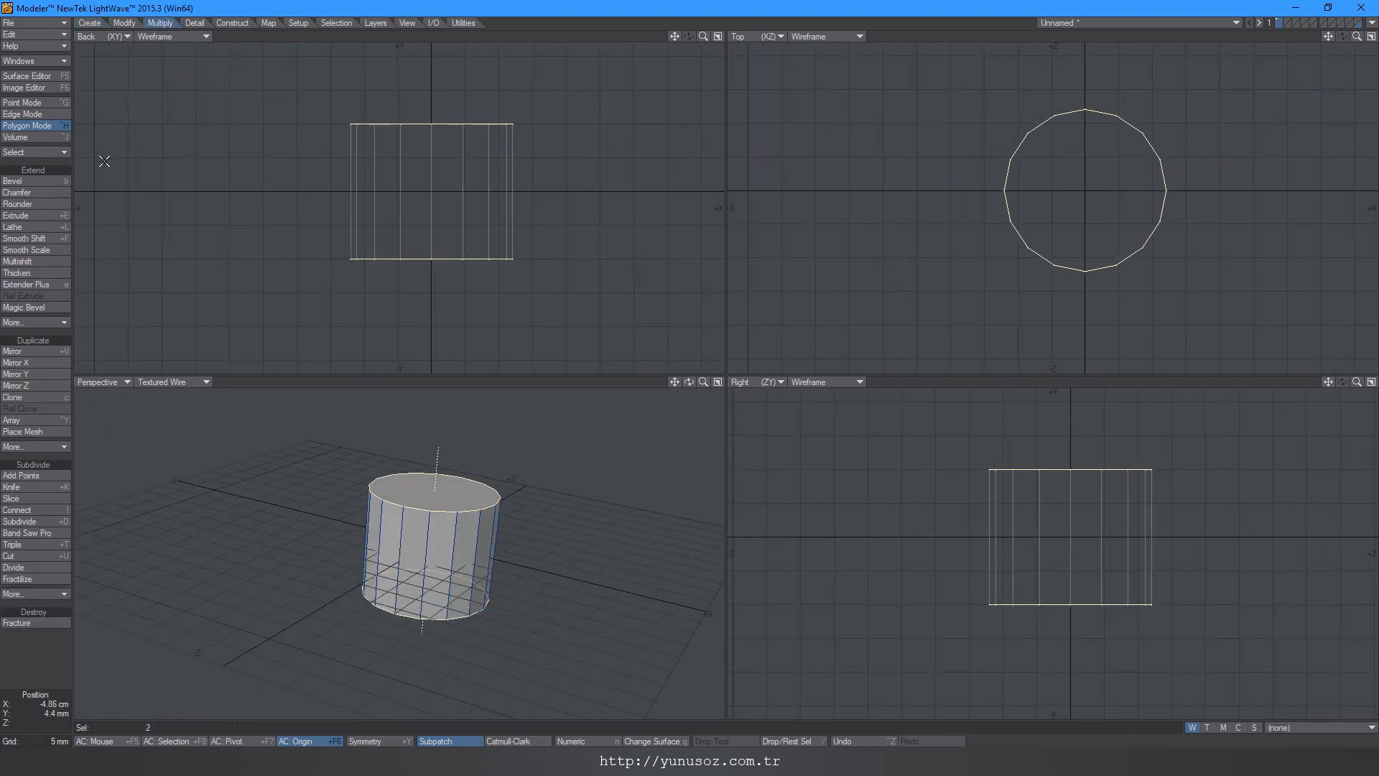
pyautogui.click(37, 180)
pyautogui.moveTo(560, 191)
pyautogui.keyDown('ctrl'); pyautogui.mouseDown()
pyautogui.moveTo(594, 170)
pyautogui.moveTo(555, 168)
pyautogui.mouseUp(); pyautogui.keyUp('ctrl')
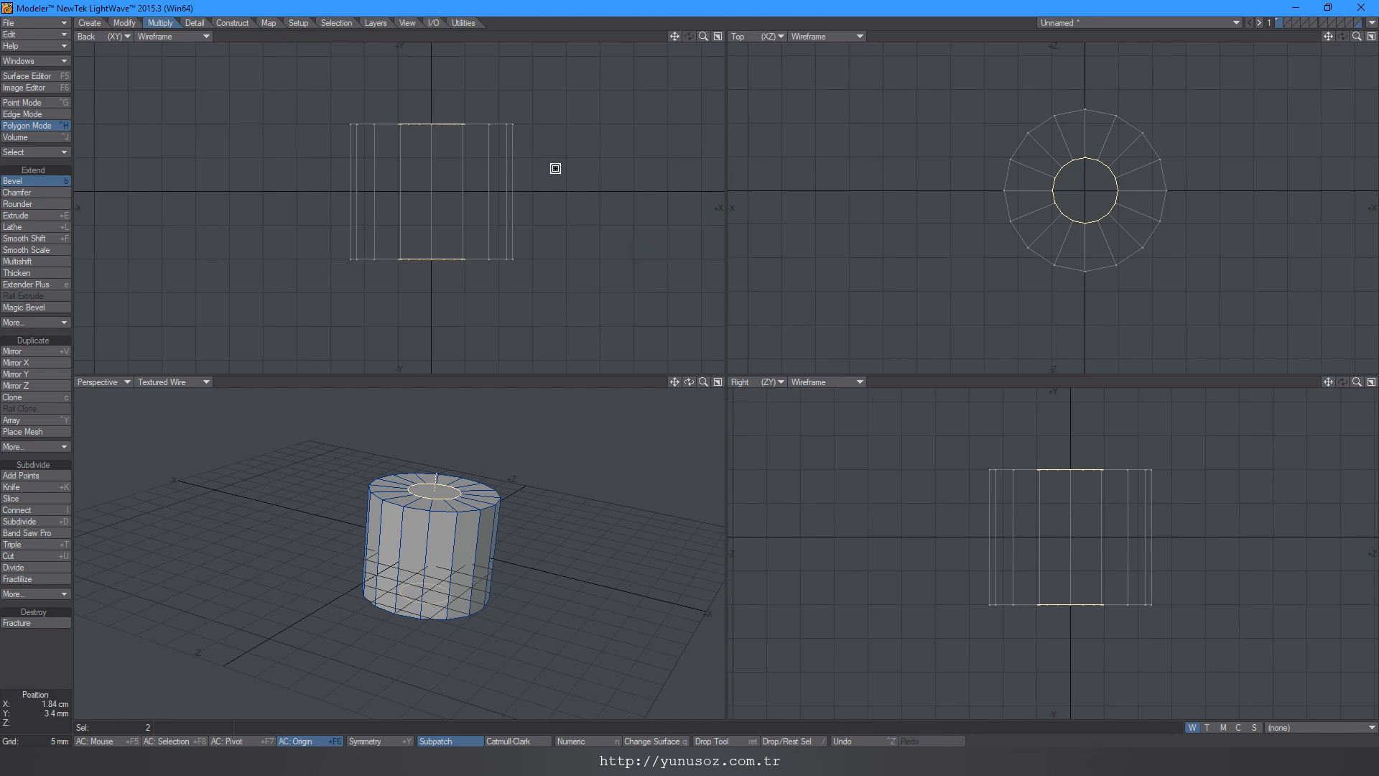
# Step: Bevel the inset caps outward about 4.8 mm with no inset to form stubs at both ends, and clear the selection
pyautogui.keyDown('ctrl'); pyautogui.moveTo(579, 171); pyautogui.dragTo(571, 159); pyautogui.keyUp('ctrl')
pyautogui.hotkey('ctrl', 'z')
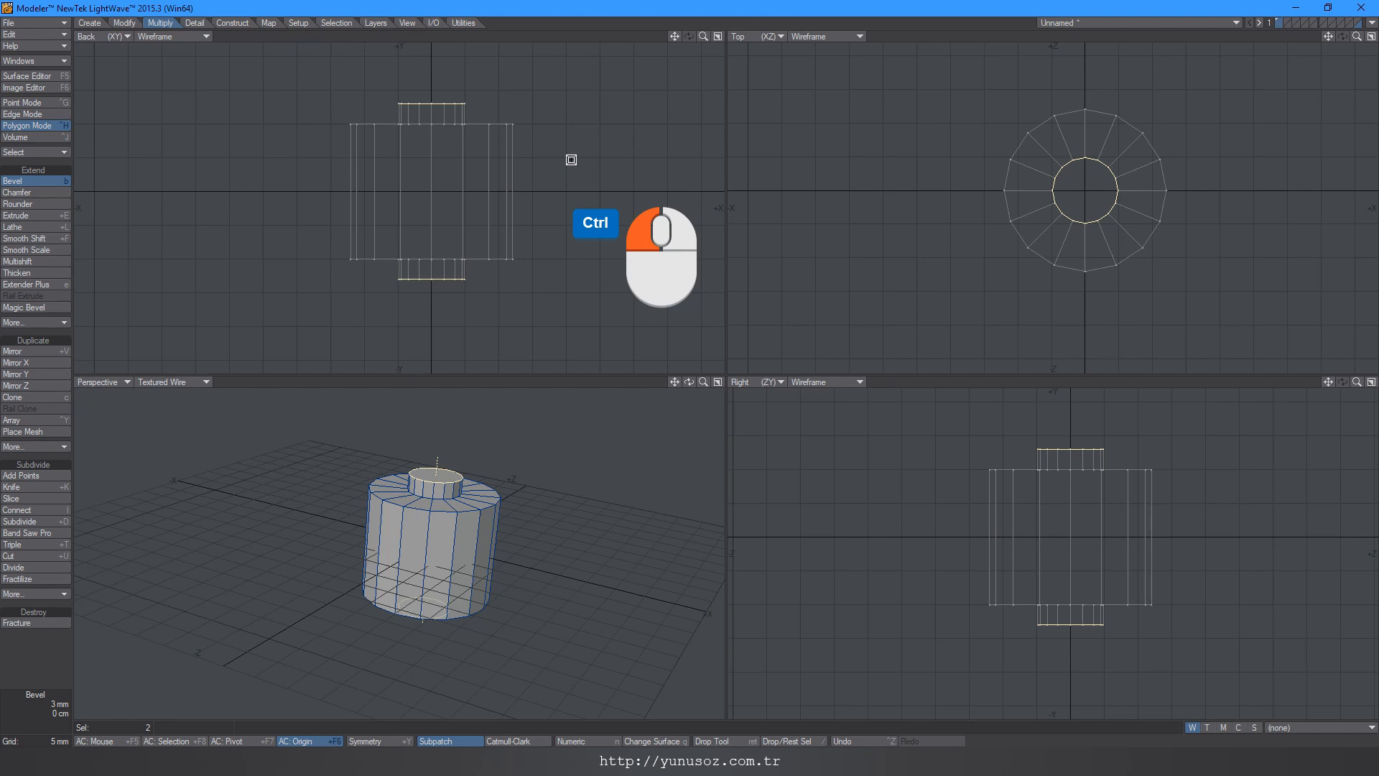
pyautogui.keyDown('ctrl'); pyautogui.moveTo(571, 160); pyautogui.dragTo(571, 146); pyautogui.keyUp('ctrl')
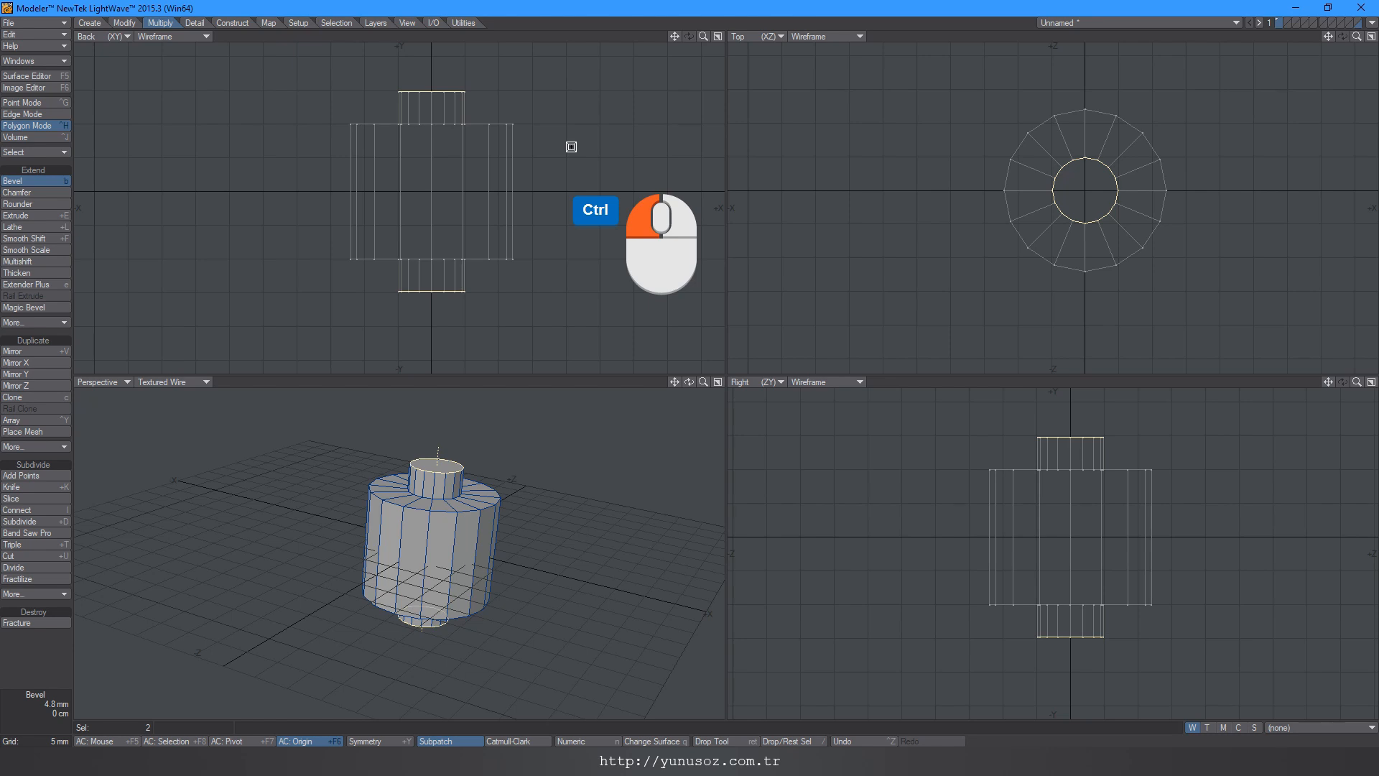
pyautogui.press('b')
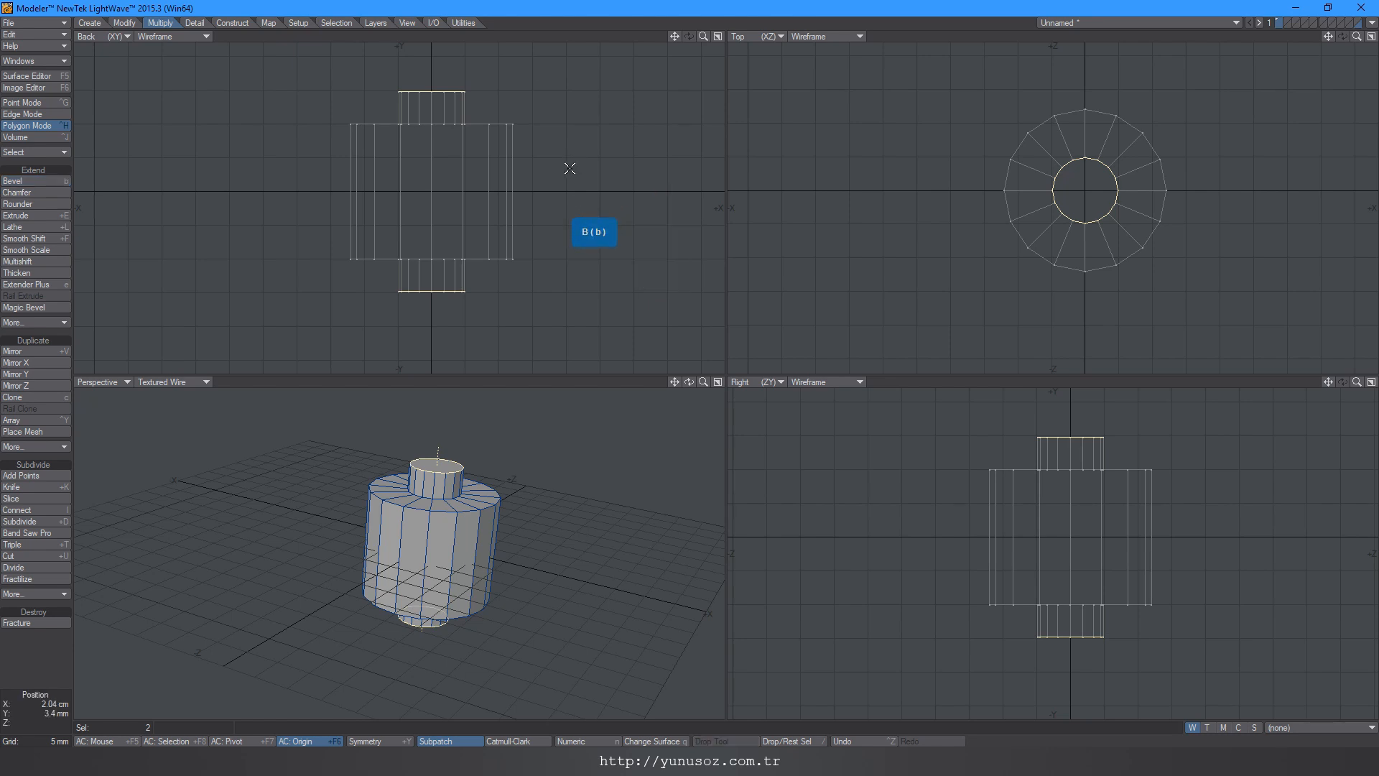
pyautogui.press('n')
pyautogui.click(749, 226)
pyautogui.press('space')
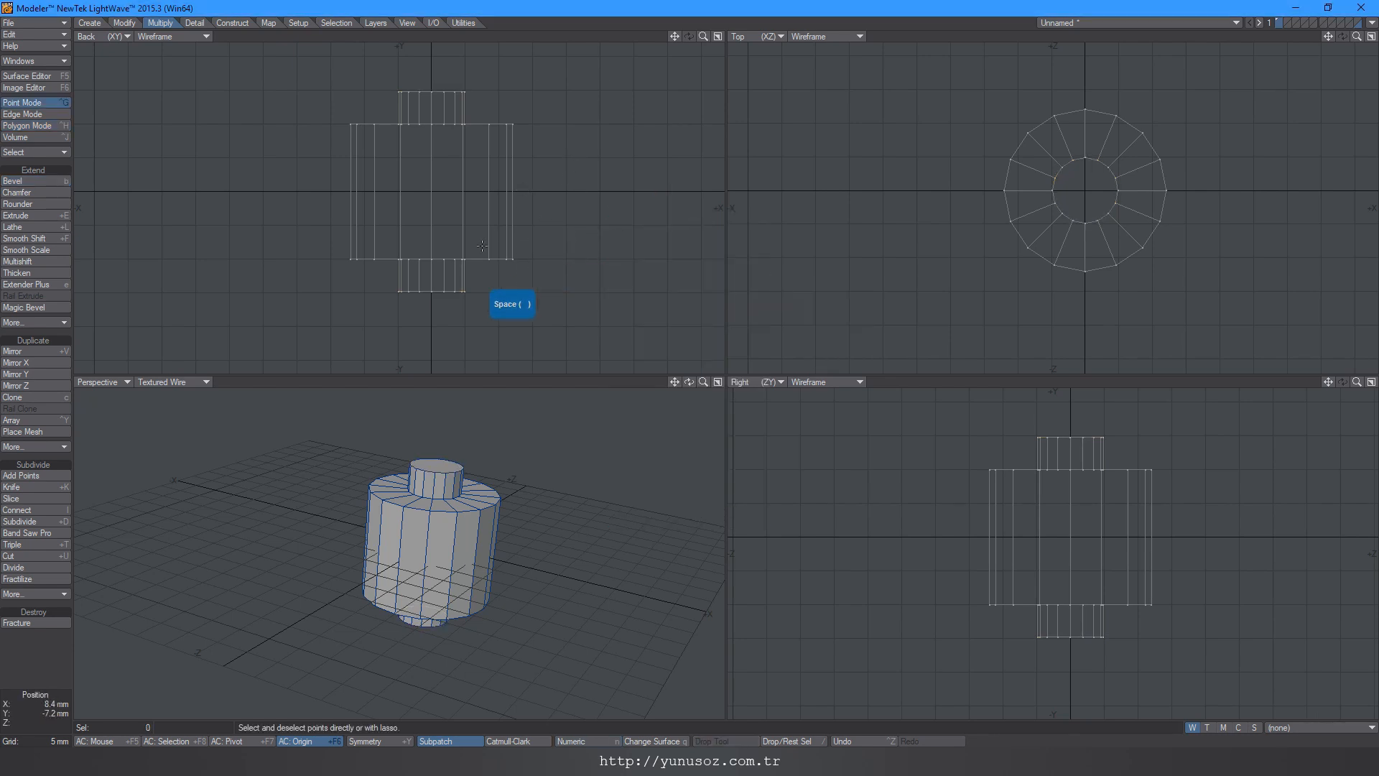
# Step: Preview the model as a smooth subpatch surface and switch it back to plain polygons
pyautogui.keyDown('alt'); pyautogui.moveTo(391, 540); pyautogui.dragTo(449, 546); pyautogui.keyUp('alt')
pyautogui.press('Tab')
pyautogui.click(702, 249)
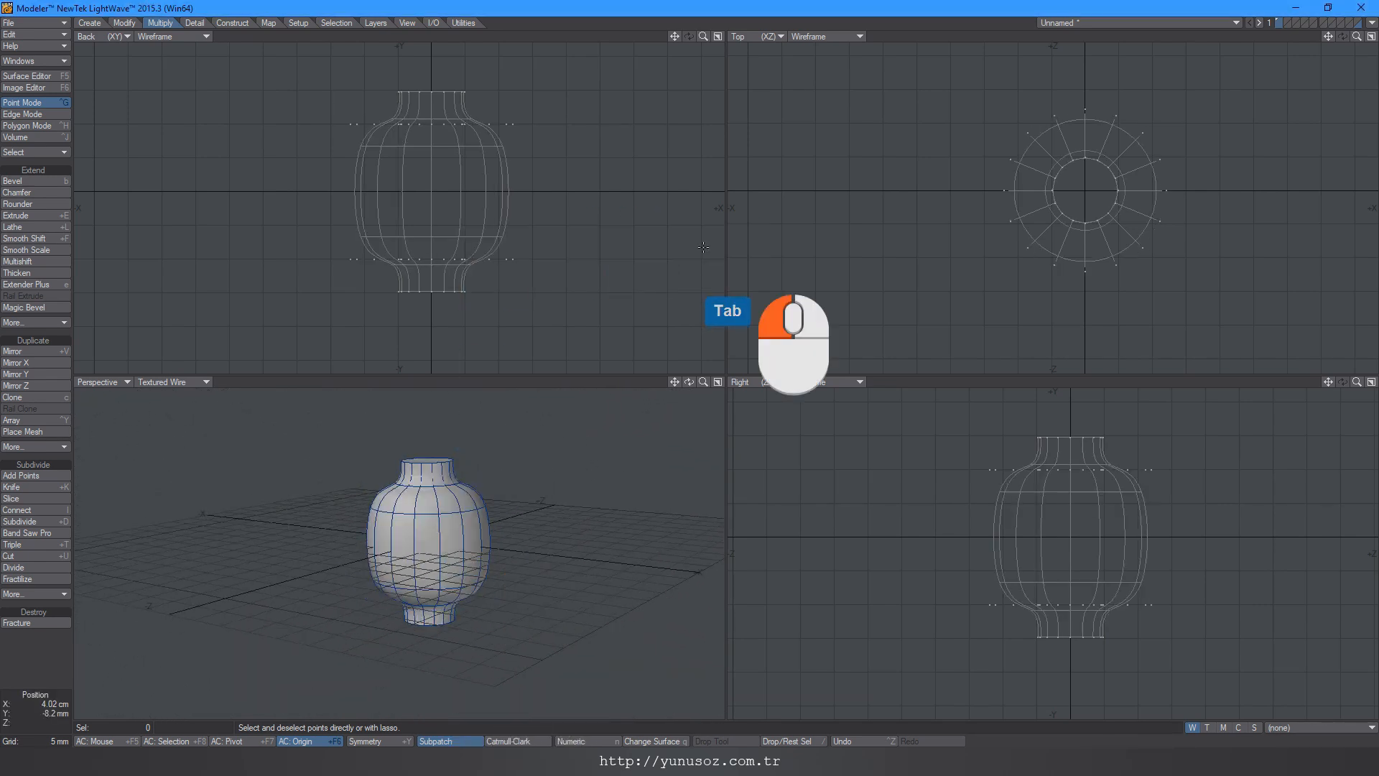
pyautogui.press('Tab')
pyautogui.click(701, 249)
# Step: Move only the top stub's end polygon straight up by about 3.5 cm to form a long stem, and deselect it
pyautogui.keyDown('alt'); pyautogui.moveTo(482, 144); pyautogui.dragTo(469, 166); pyautogui.keyUp('alt')
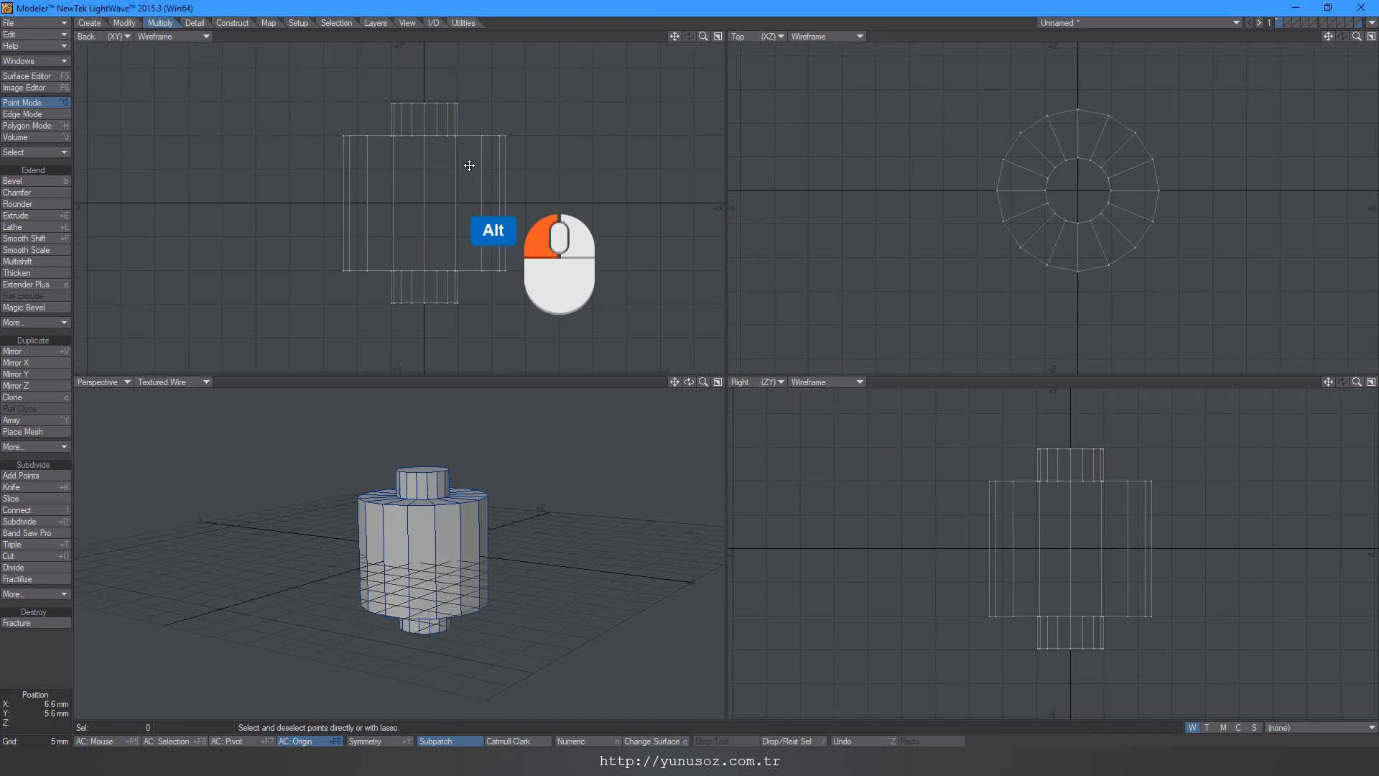
pyautogui.moveTo(429, 471)
pyautogui.keyDown('alt'); pyautogui.mouseDown()
pyautogui.moveTo(419, 434)
pyautogui.moveTo(420, 495)
pyautogui.mouseUp(); pyautogui.keyUp('alt')
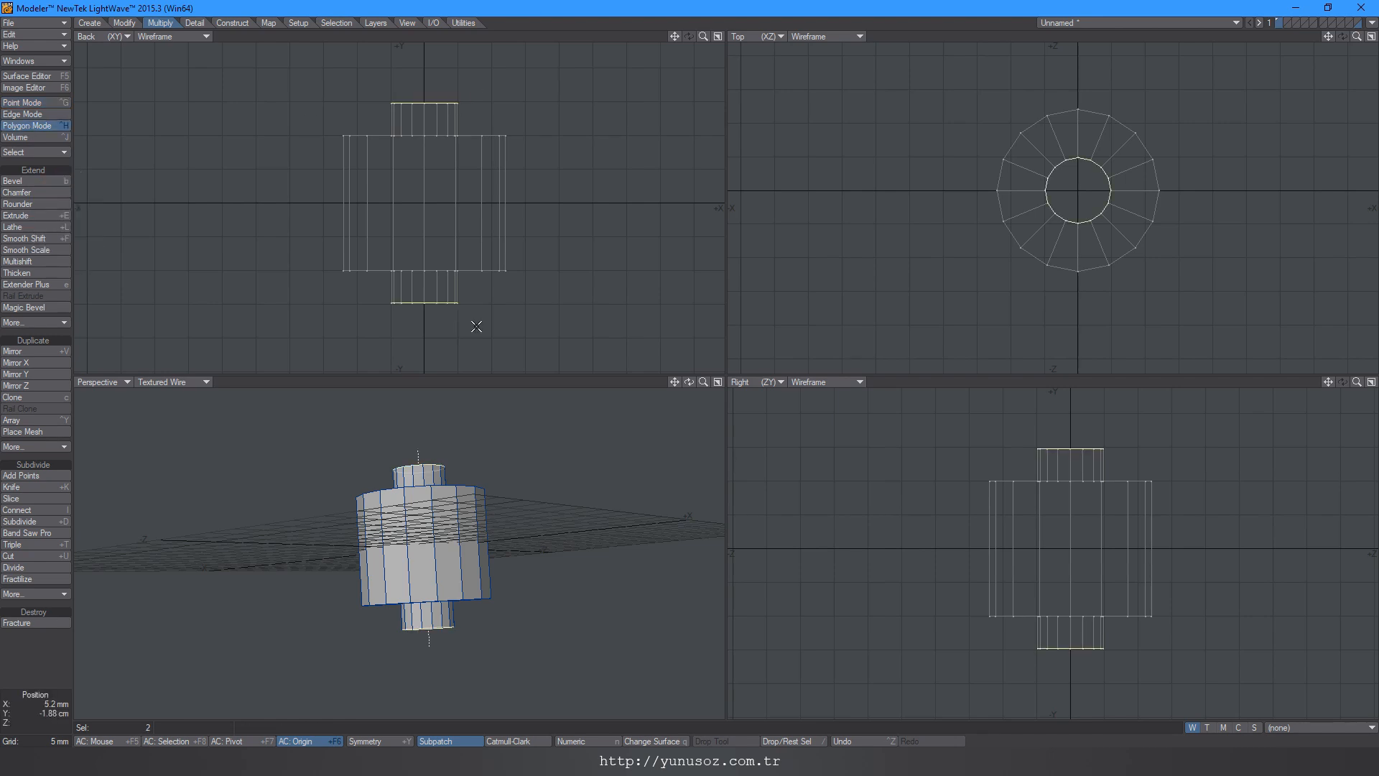
pyautogui.keyDown('ctrl'); pyautogui.keyDown('alt'); pyautogui.moveTo(476, 326); pyautogui.dragTo(468, 276); pyautogui.keyUp('alt'); pyautogui.keyUp('ctrl')
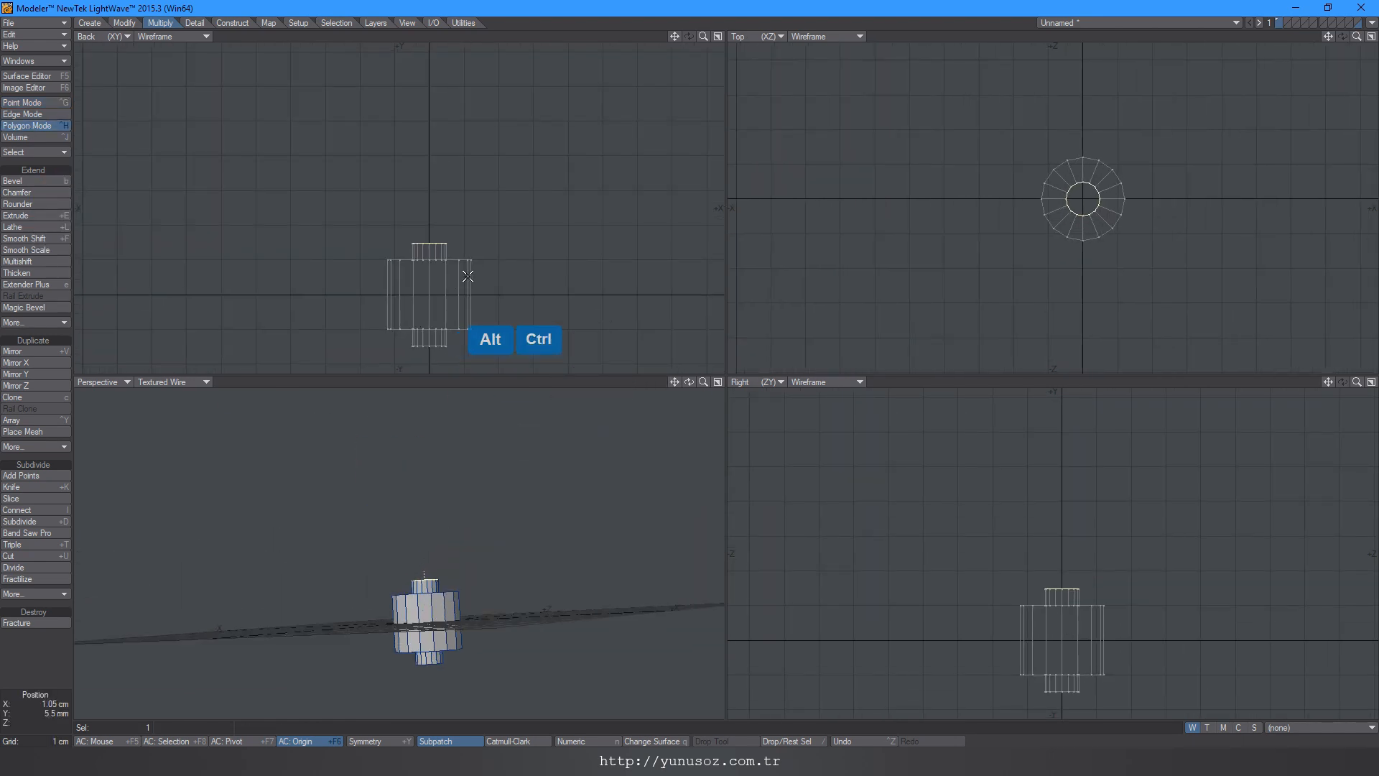
pyautogui.keyDown('ctrl'); pyautogui.moveTo(494, 212); pyautogui.dragTo(507, 188); pyautogui.keyUp('ctrl')
pyautogui.press('t')
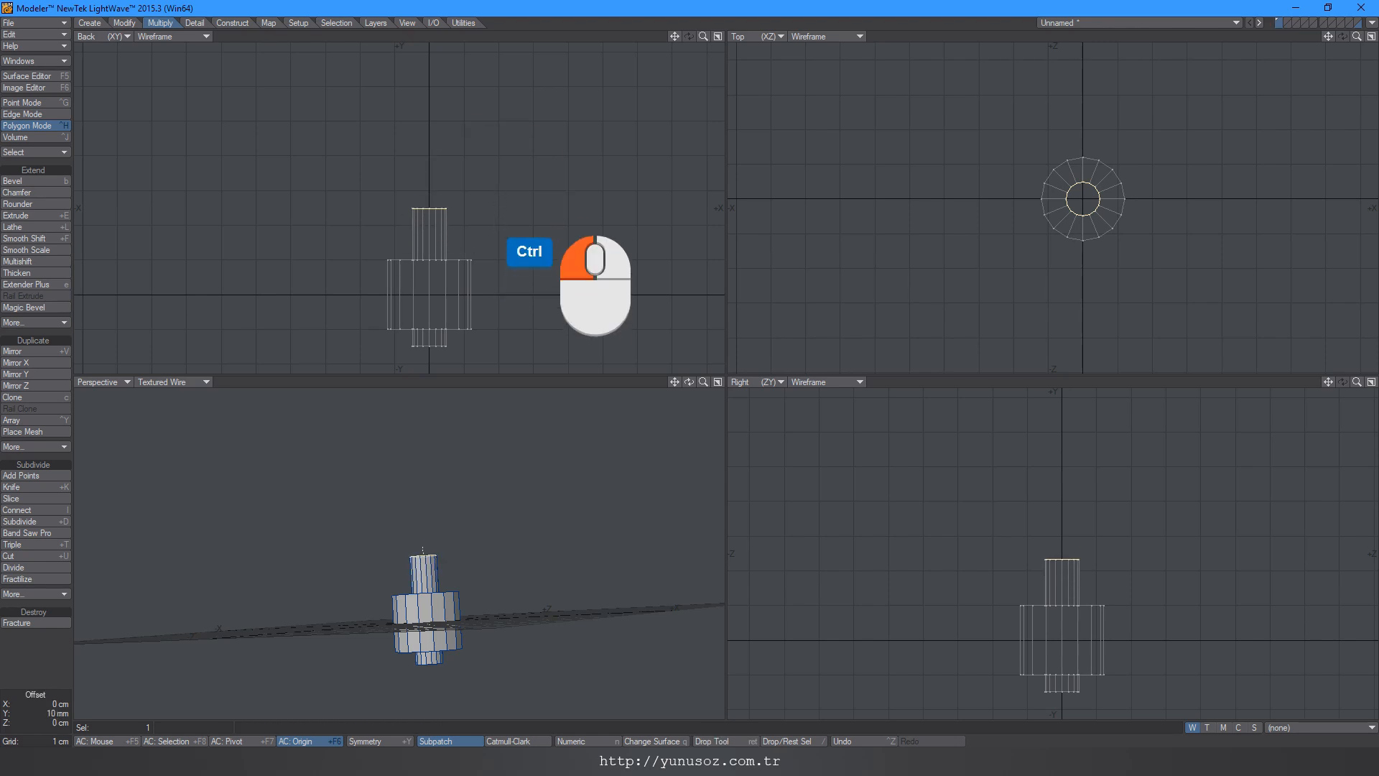
pyautogui.keyDown('ctrl'); pyautogui.moveTo(506, 238); pyautogui.dragTo(509, 151); pyautogui.keyUp('ctrl')
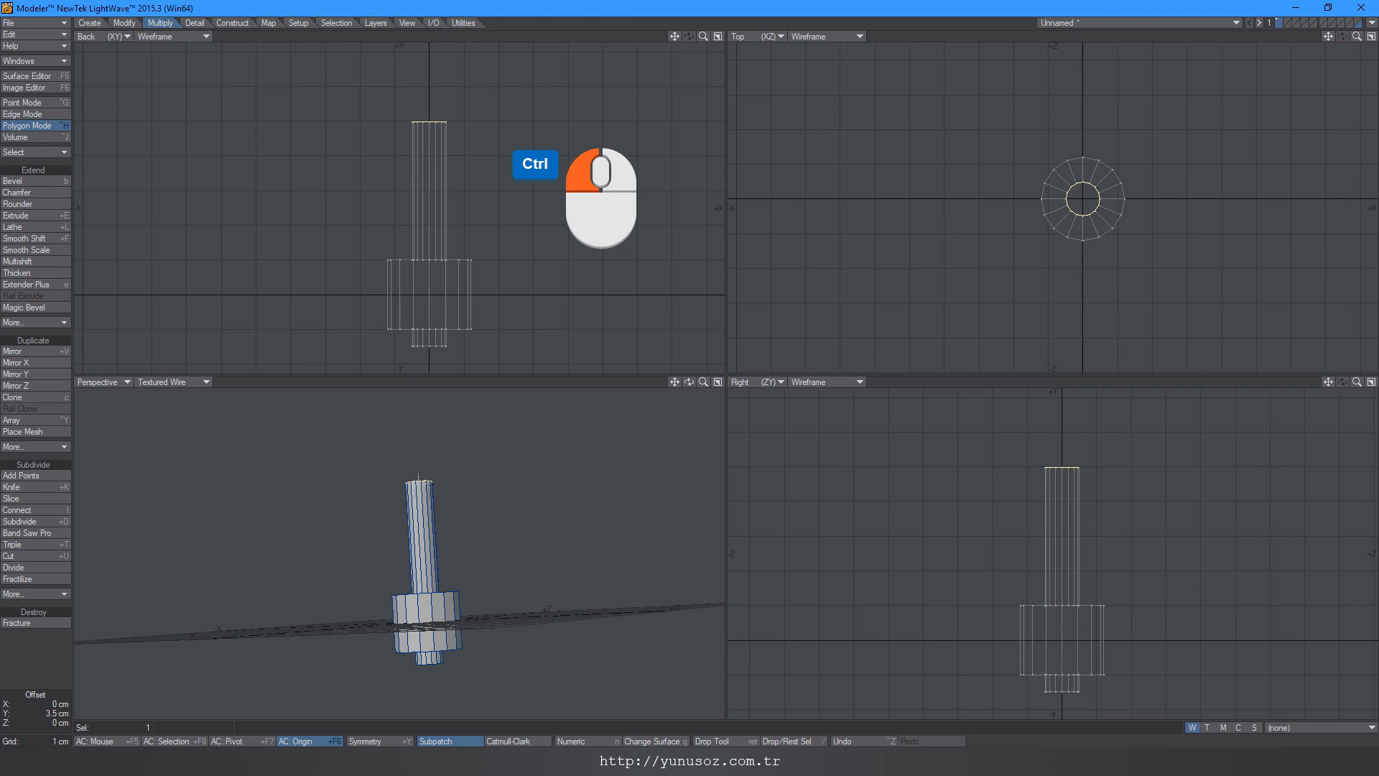
pyautogui.press('Return')
pyautogui.moveTo(524, 138)
pyautogui.mouseDown(button='right')
pyautogui.moveTo(317, 93)
pyautogui.moveTo(524, 135)
pyautogui.mouseUp(button='right')
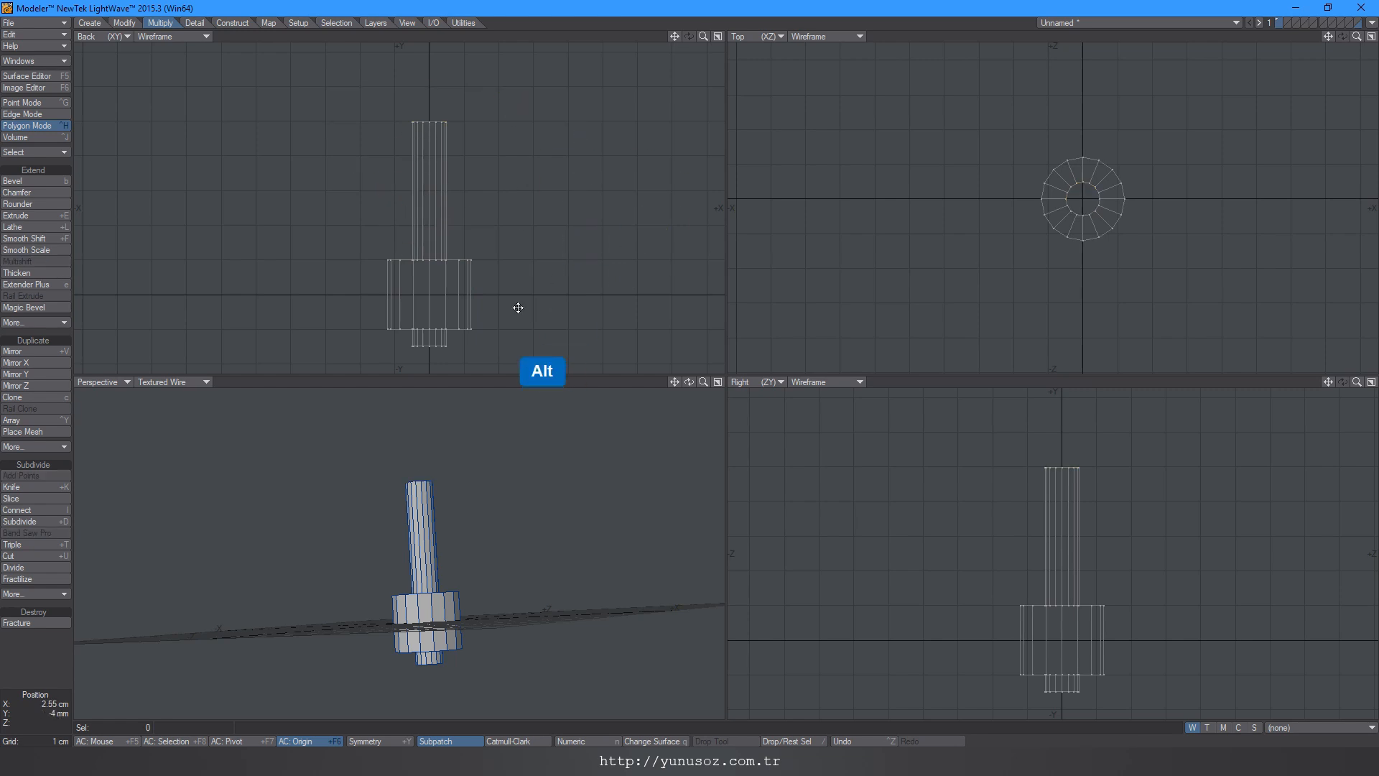
# Step: Start a polygon selection with individual side faces on the long stem, the wide body and the lower stub
pyautogui.moveTo(446, 273)
pyautogui.keyDown('alt'); pyautogui.mouseDown()
pyautogui.moveTo(443, 298)
pyautogui.moveTo(445, 253)
pyautogui.mouseUp(); pyautogui.keyUp('alt')
pyautogui.moveTo(451, 597)
pyautogui.keyDown('alt'); pyautogui.mouseDown()
pyautogui.moveTo(445, 628)
pyautogui.moveTo(461, 571)
pyautogui.mouseUp(); pyautogui.keyUp('alt')
pyautogui.keyDown('alt'); pyautogui.moveTo(404, 607); pyautogui.dragTo(477, 560); pyautogui.keyUp('alt')
pyautogui.keyDown('alt'); pyautogui.moveTo(447, 614); pyautogui.dragTo(487, 610); pyautogui.keyUp('alt')
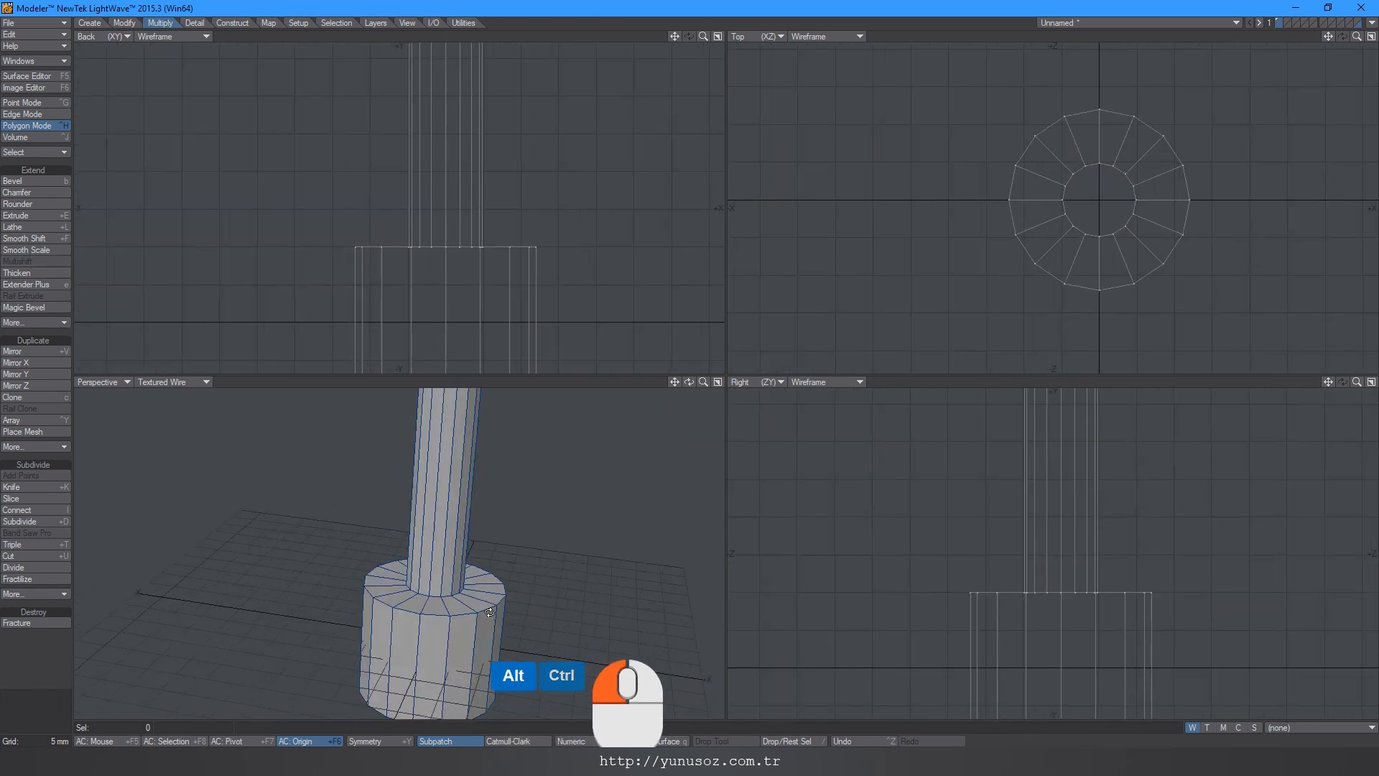
pyautogui.click(441, 556)
pyautogui.keyDown('shift'); pyautogui.click(436, 630); pyautogui.keyUp('shift')
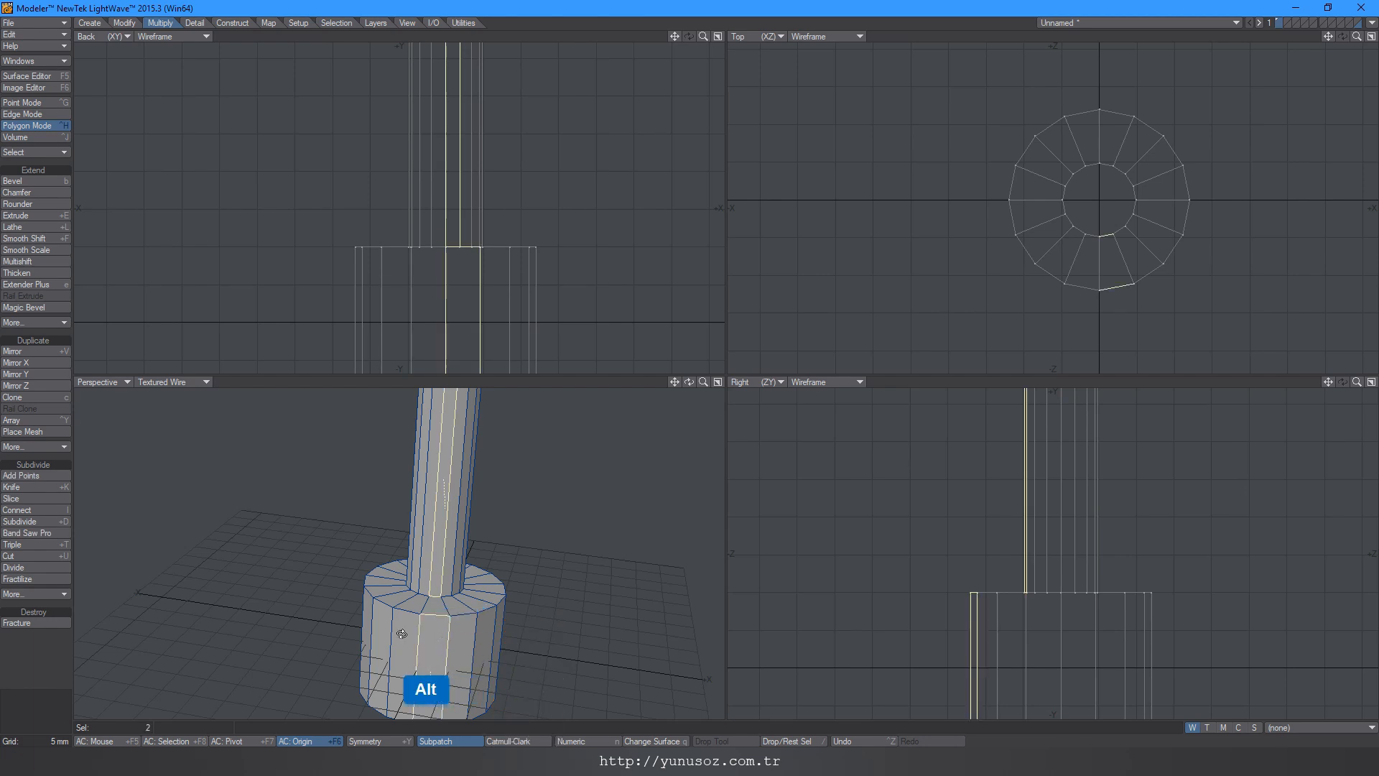
pyautogui.keyDown('alt'); pyautogui.moveTo(405, 636); pyautogui.dragTo(406, 488); pyautogui.keyUp('alt')
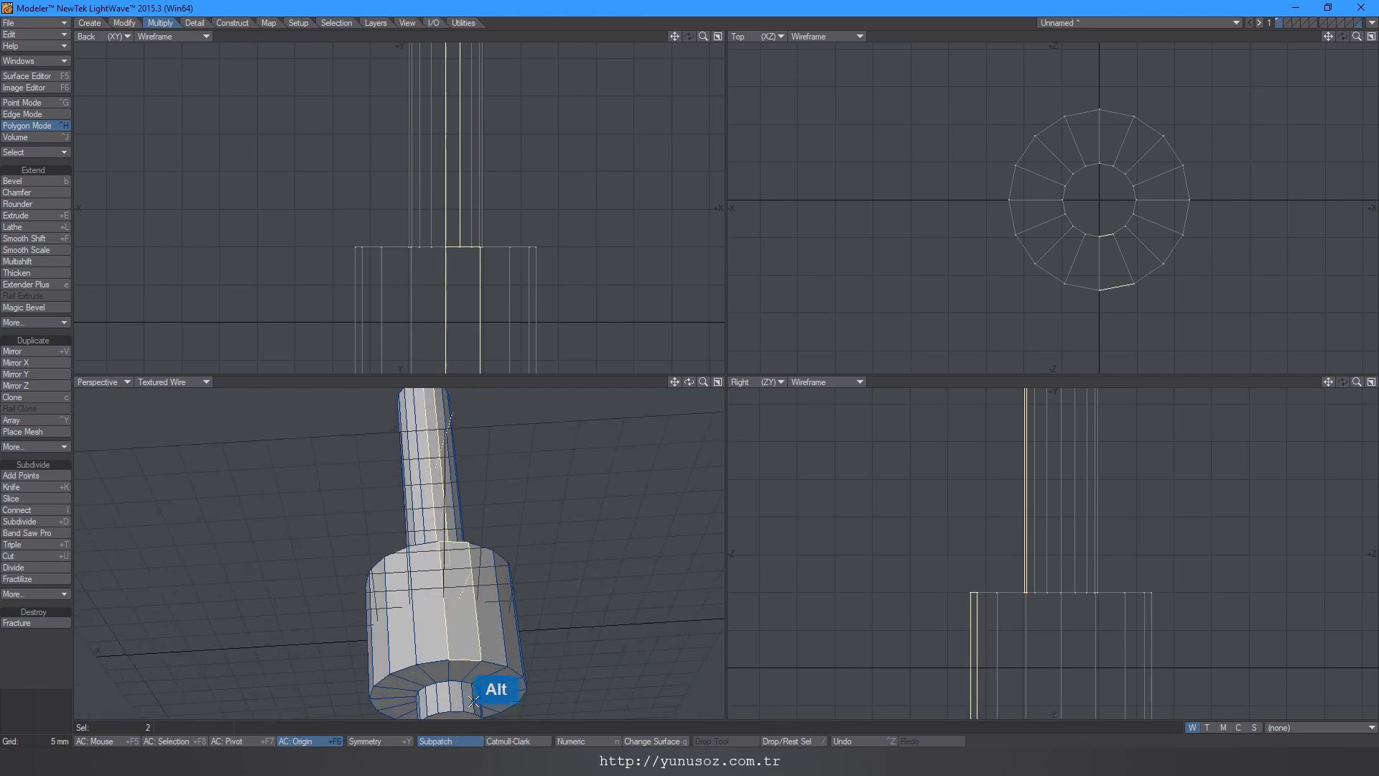
pyautogui.keyDown('shift'); pyautogui.click(438, 702); pyautogui.keyUp('shift')
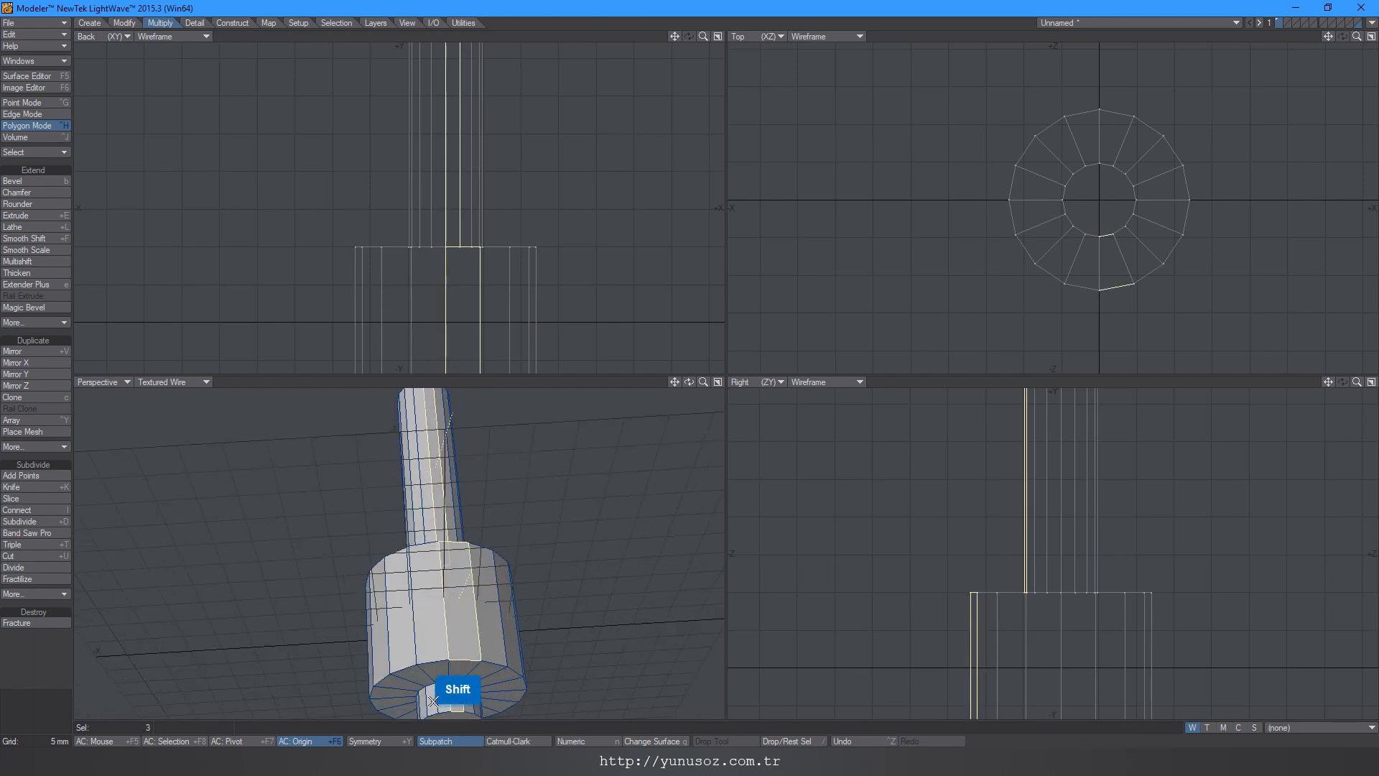
pyautogui.keyDown('shift'); pyautogui.click(433, 700); pyautogui.keyUp('shift')
# Step: Add alternating side faces of the body, long stem and lower stub to the selection, skipping one face between each
pyautogui.keyDown('alt'); pyautogui.moveTo(433, 700); pyautogui.dragTo(590, 646); pyautogui.keyUp('alt')
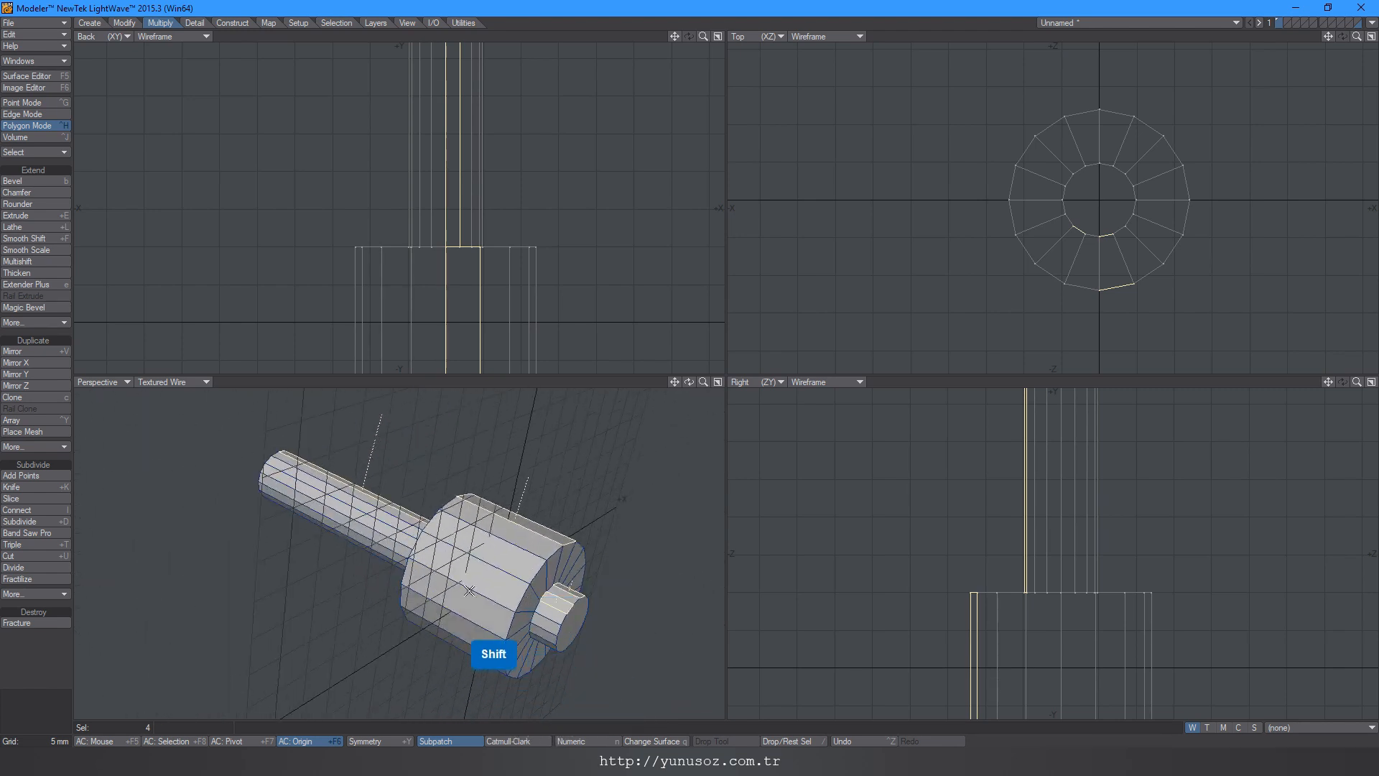
pyautogui.keyDown('shift'); pyautogui.click(511, 562); pyautogui.keyUp('shift')
pyautogui.keyDown('alt'); pyautogui.moveTo(511, 562); pyautogui.dragTo(471, 622); pyautogui.keyUp('alt')
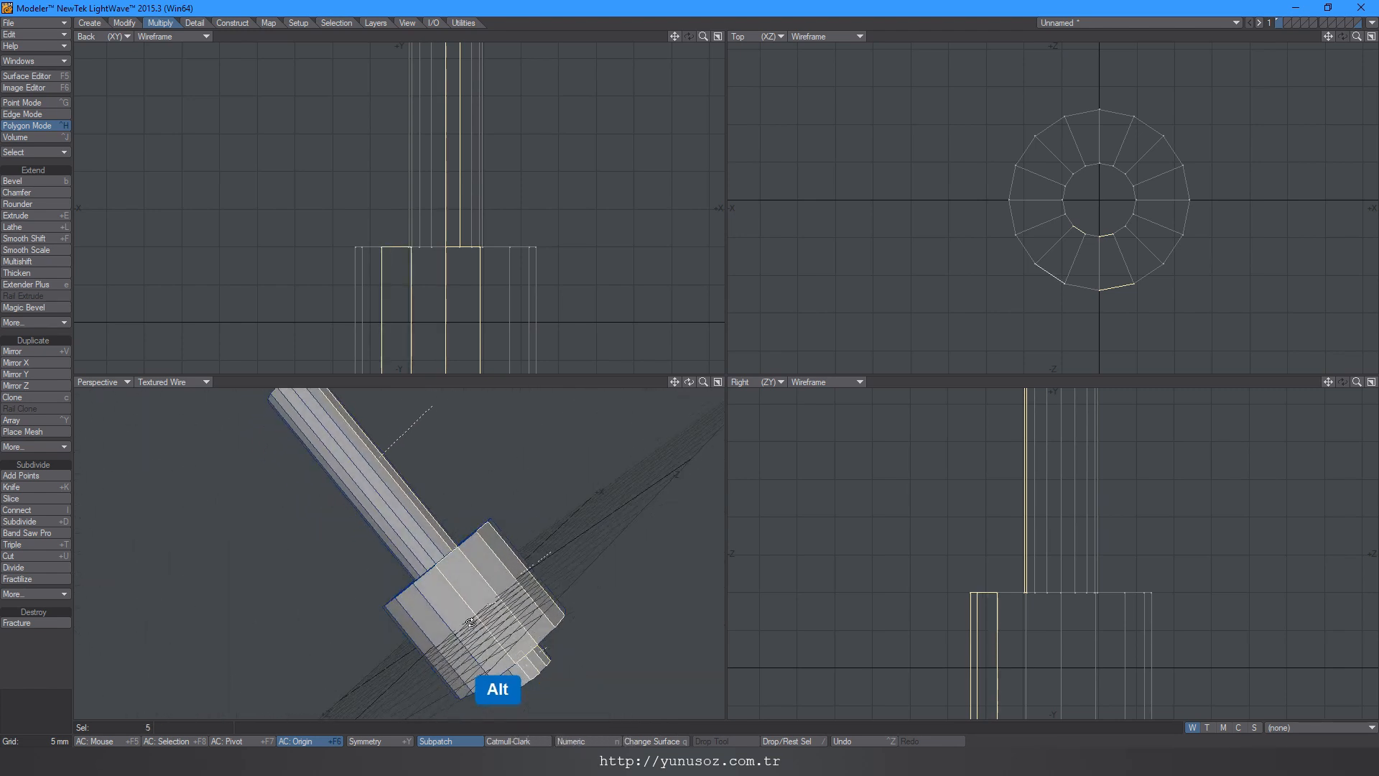
pyautogui.keyDown('shift'); pyautogui.click(422, 541); pyautogui.keyUp('shift')
pyautogui.keyDown('alt'); pyautogui.moveTo(421, 542); pyautogui.dragTo(531, 537); pyautogui.keyUp('alt')
pyautogui.keyDown('shift'); pyautogui.click(467, 625); pyautogui.keyUp('shift')
pyautogui.keyDown('shift'); pyautogui.click(542, 645); pyautogui.keyUp('shift')
pyautogui.keyDown('shift'); pyautogui.click(496, 617); pyautogui.keyUp('shift')
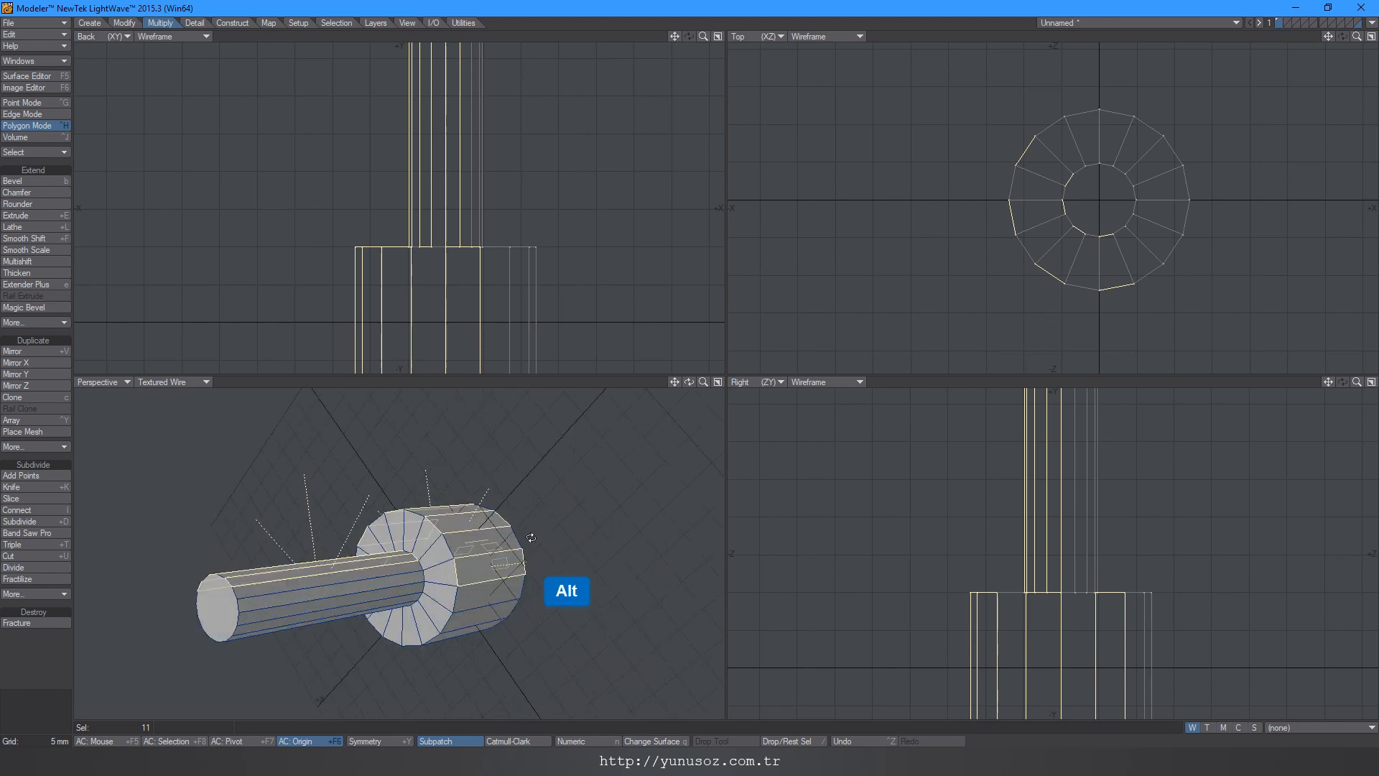
pyautogui.keyDown('shift'); pyautogui.click(418, 573); pyautogui.keyUp('shift')
pyautogui.keyDown('alt'); pyautogui.moveTo(418, 572); pyautogui.dragTo(450, 480); pyautogui.keyUp('alt')
pyautogui.keyDown('shift'); pyautogui.click(406, 589); pyautogui.keyUp('shift')
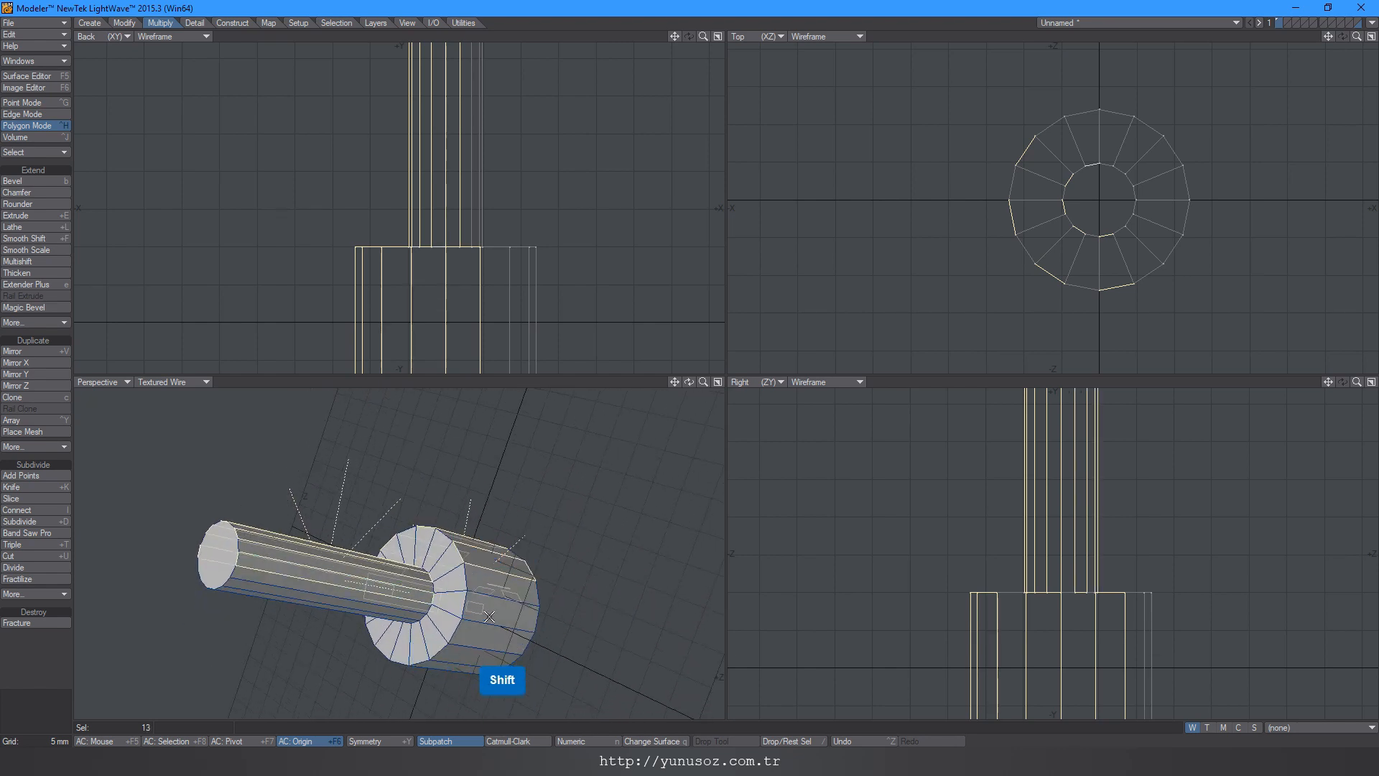
# Step: Complete the selection of every other side face all the way around the long stem, body and lower stub
pyautogui.keyDown('alt'); pyautogui.moveTo(477, 592); pyautogui.dragTo(481, 546); pyautogui.keyUp('alt')
pyautogui.keyDown('shift'); pyautogui.click(544, 640); pyautogui.keyUp('shift')
pyautogui.keyDown('shift'); pyautogui.click(423, 586); pyautogui.keyUp('shift')
pyautogui.keyDown('shift'); pyautogui.click(469, 544); pyautogui.keyUp('shift')
pyautogui.keyDown('shift'); pyautogui.click(472, 528); pyautogui.keyUp('shift')
pyautogui.keyDown('shift'); pyautogui.click(431, 506); pyautogui.keyUp('shift')
pyautogui.keyDown('shift'); pyautogui.click(409, 496); pyautogui.keyUp('shift')
pyautogui.press('a')
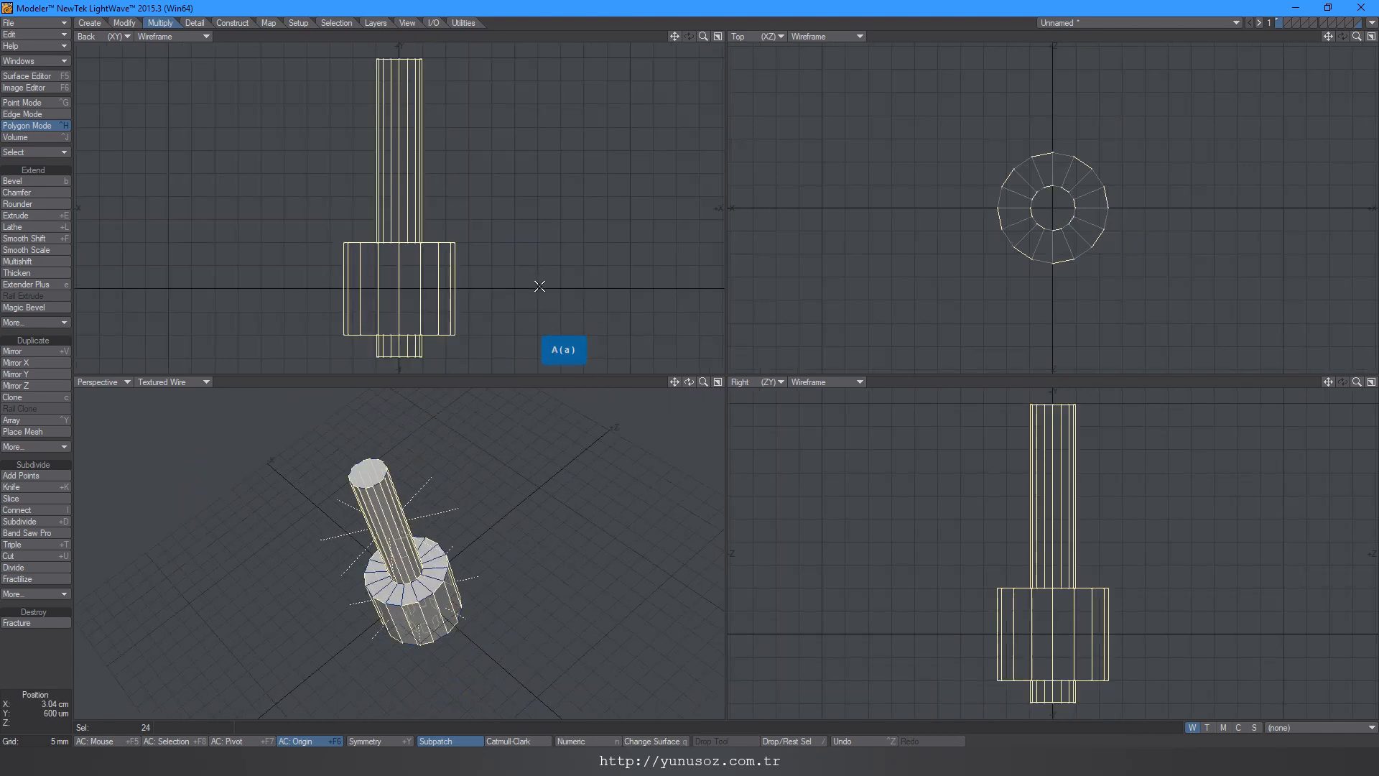
# Step: Bevel the selected alternate side faces outward by 1.2 mm with no inset, and clear the selection
pyautogui.press('b')
pyautogui.keyDown('ctrl'); pyautogui.moveTo(557, 237); pyautogui.dragTo(558, 232); pyautogui.keyUp('ctrl')
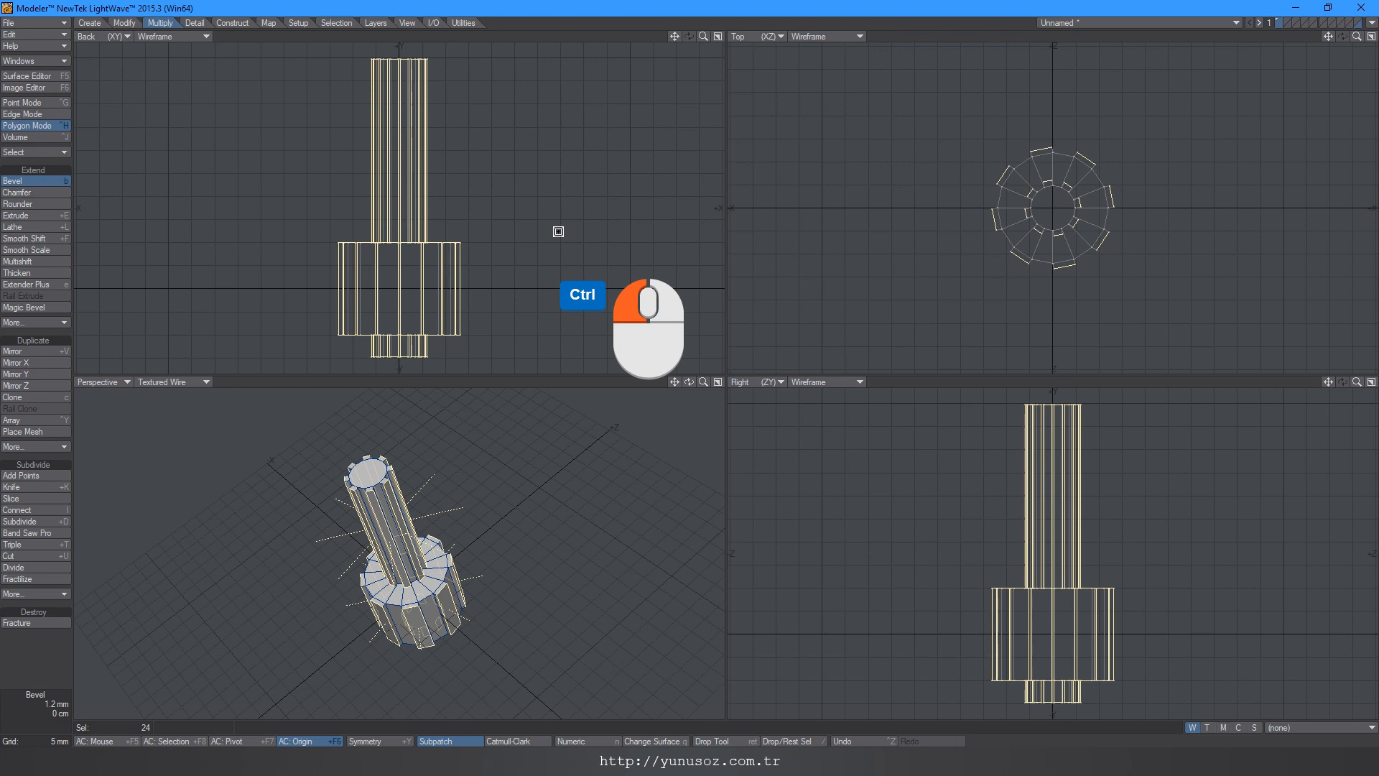
pyautogui.press('space')
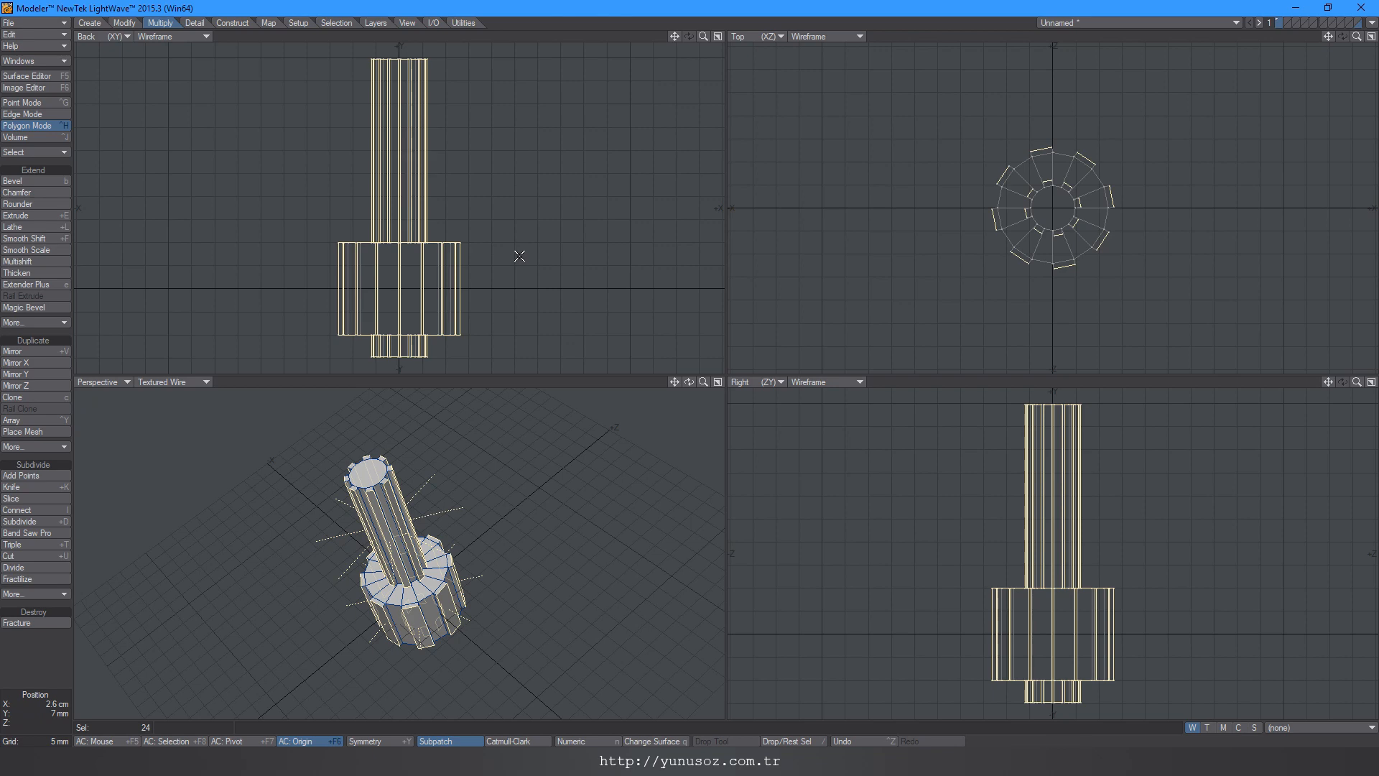
pyautogui.press('/')
pyautogui.keyDown('alt'); pyautogui.moveTo(503, 431); pyautogui.dragTo(404, 443); pyautogui.keyUp('alt')
pyautogui.press('a')
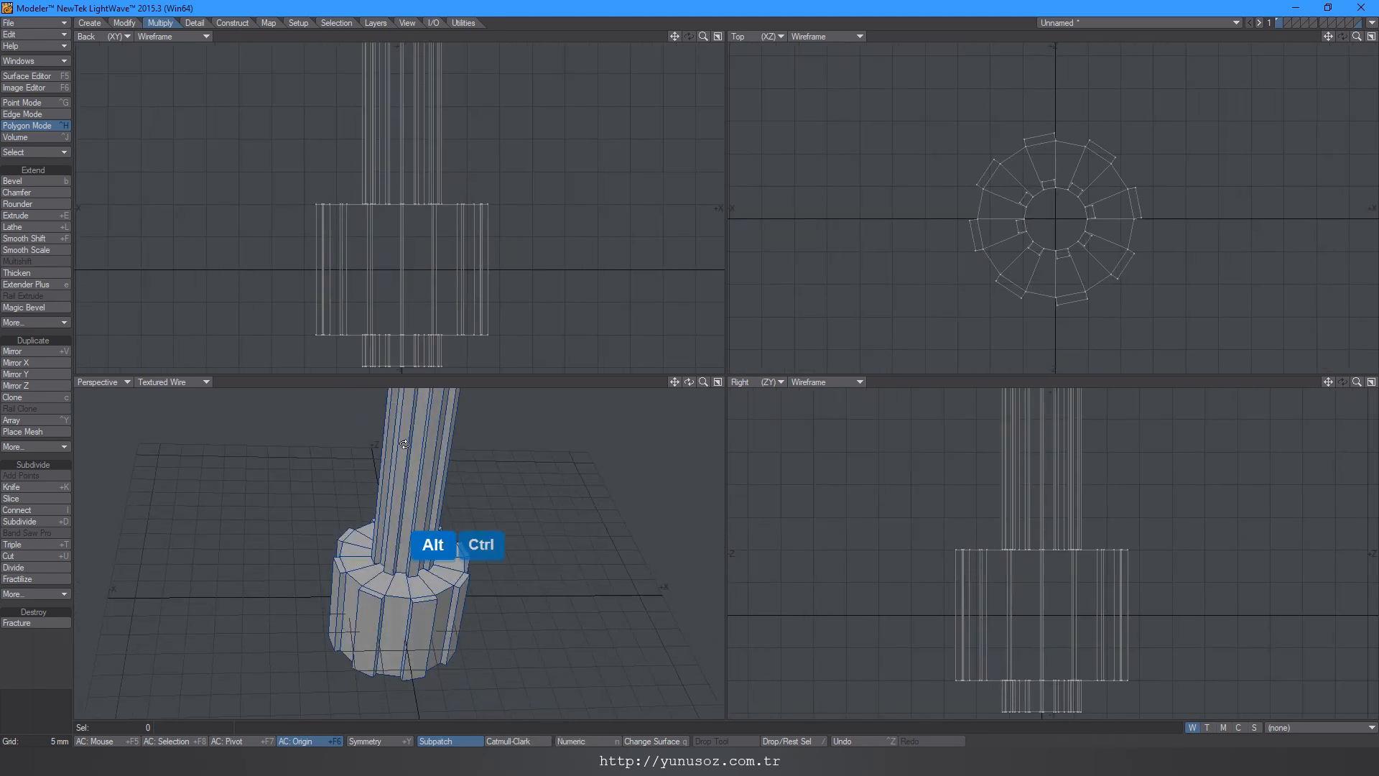
# Step: Use Edit Edges to add horizontal edge loops close to both ends of the stem, wide body and lower stub
pyautogui.press('KP_0')
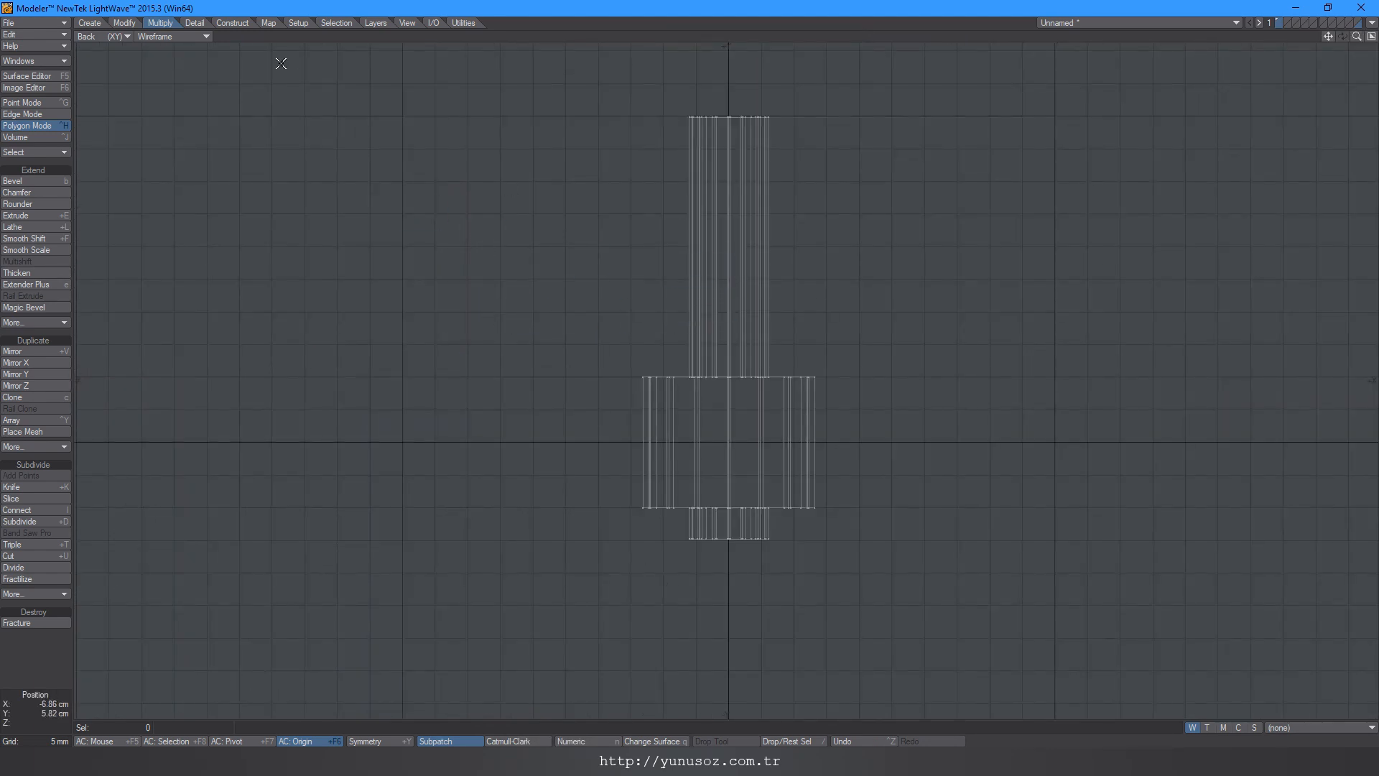
pyautogui.click(196, 23)
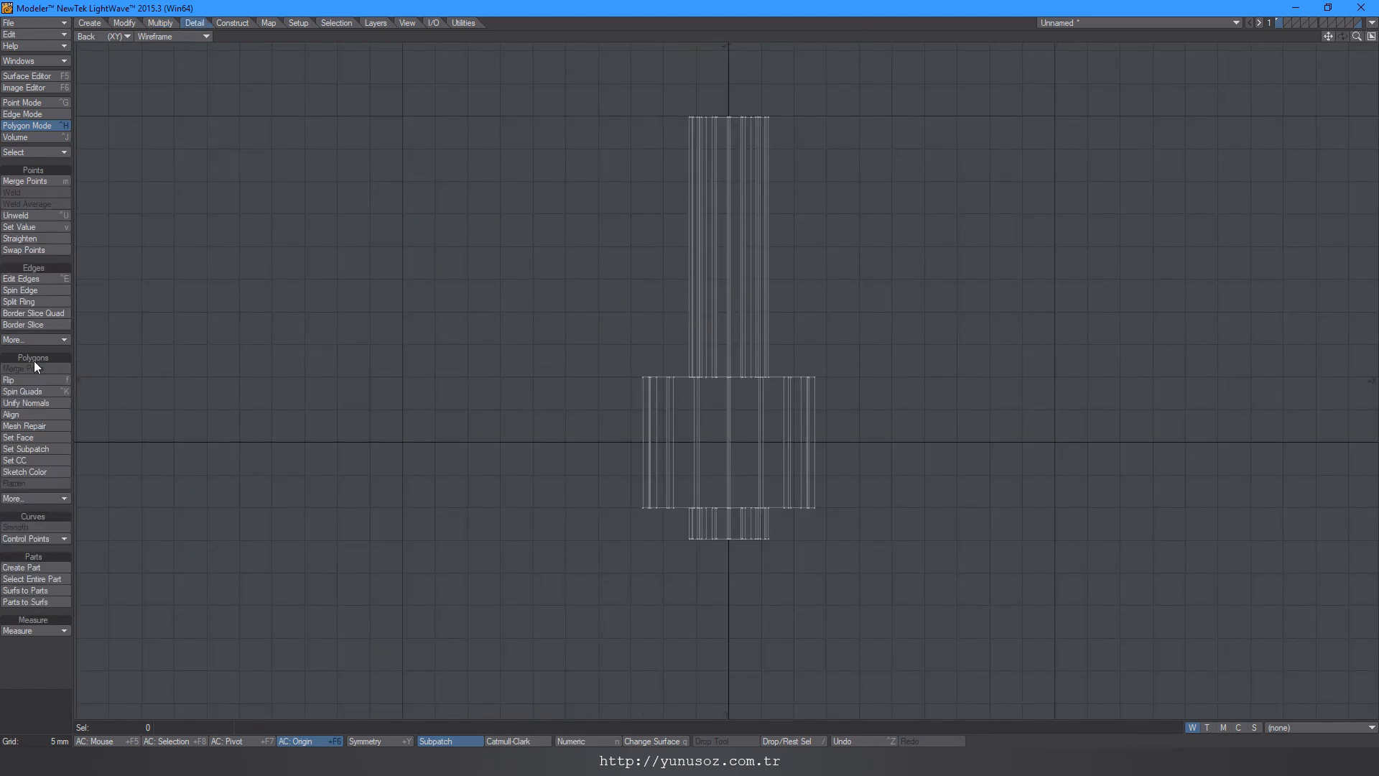
pyautogui.click(28, 279)
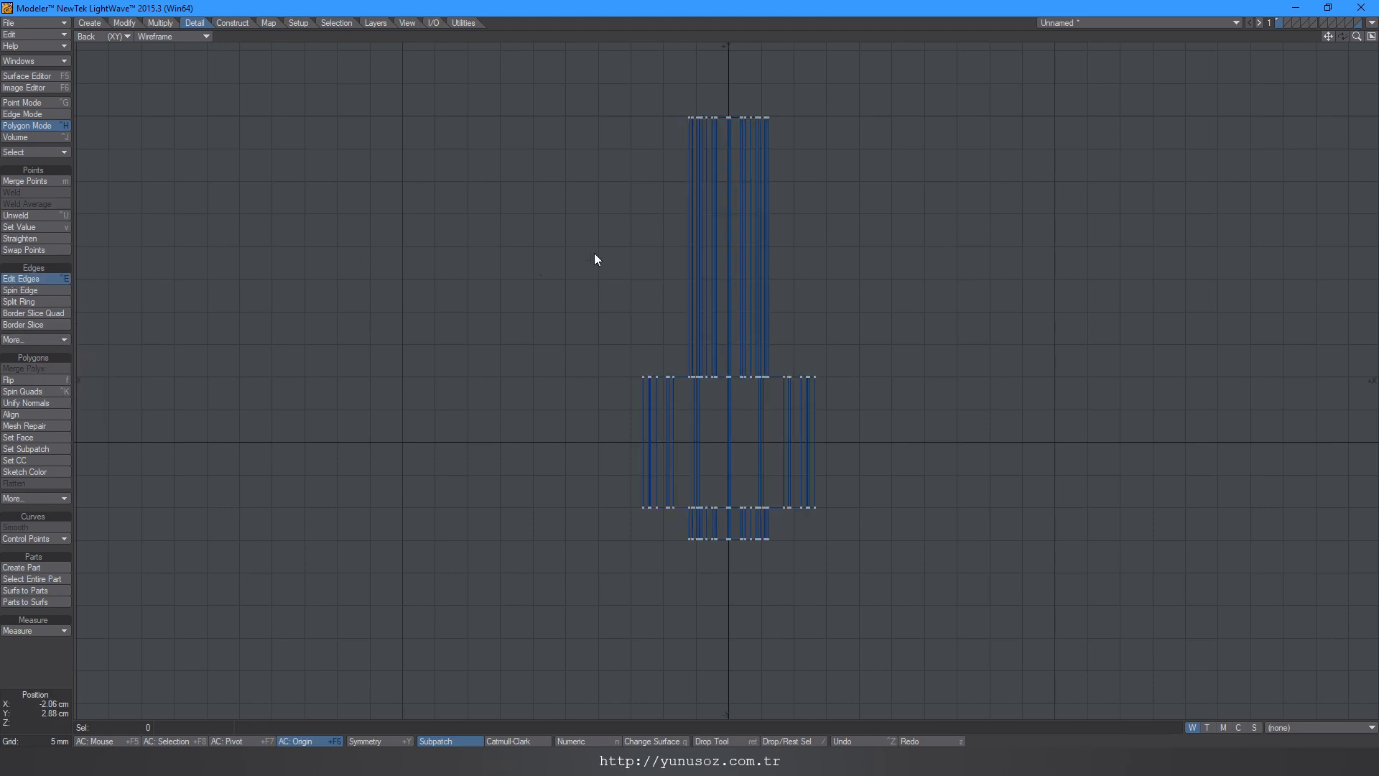
pyautogui.moveTo(752, 251); pyautogui.dragTo(752, 377, button='right')
pyautogui.moveTo(731, 439); pyautogui.dragTo(735, 299, button='right')
pyautogui.moveTo(727, 438); pyautogui.dragTo(721, 579, button='right')
pyautogui.moveTo(724, 528); pyautogui.dragTo(741, 407, button='right')
pyautogui.moveTo(733, 532); pyautogui.dragTo(726, 660, button='right')
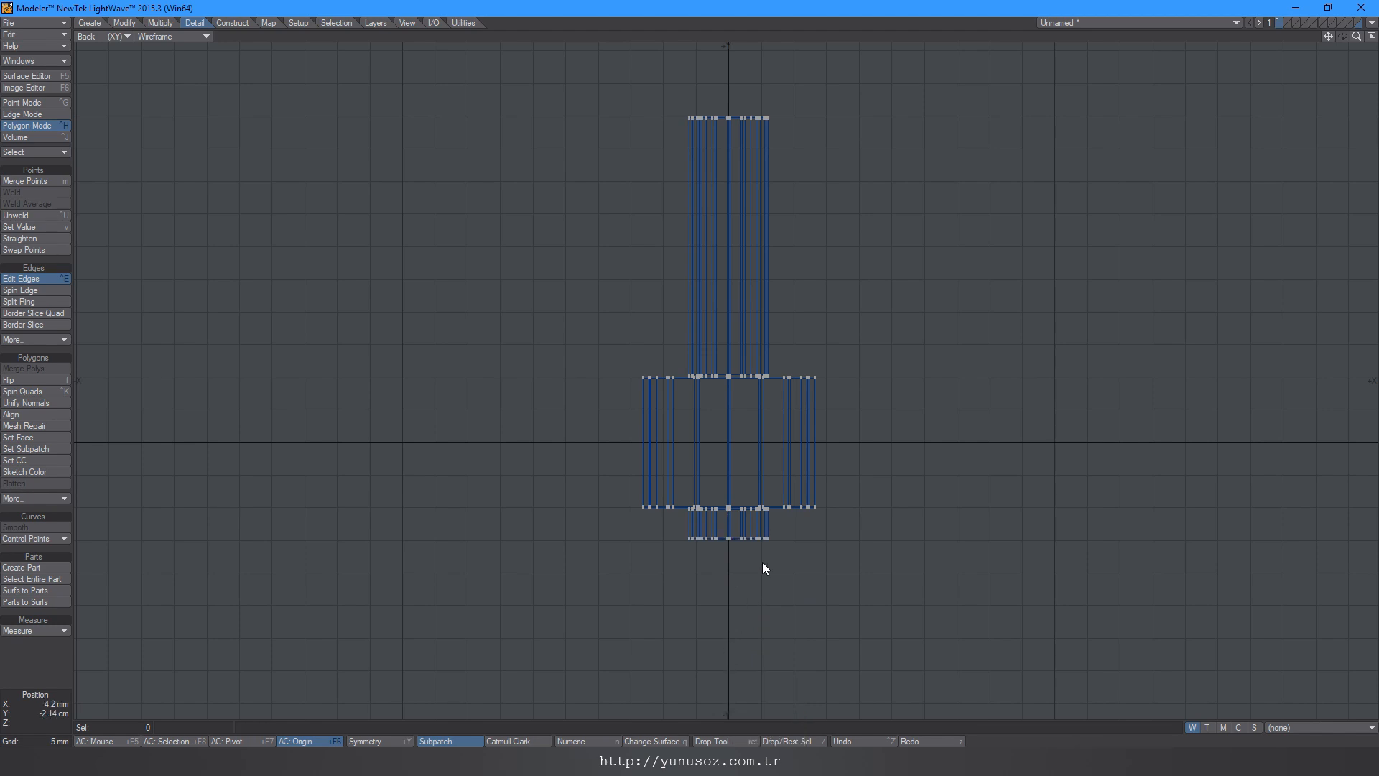
pyautogui.press('space')
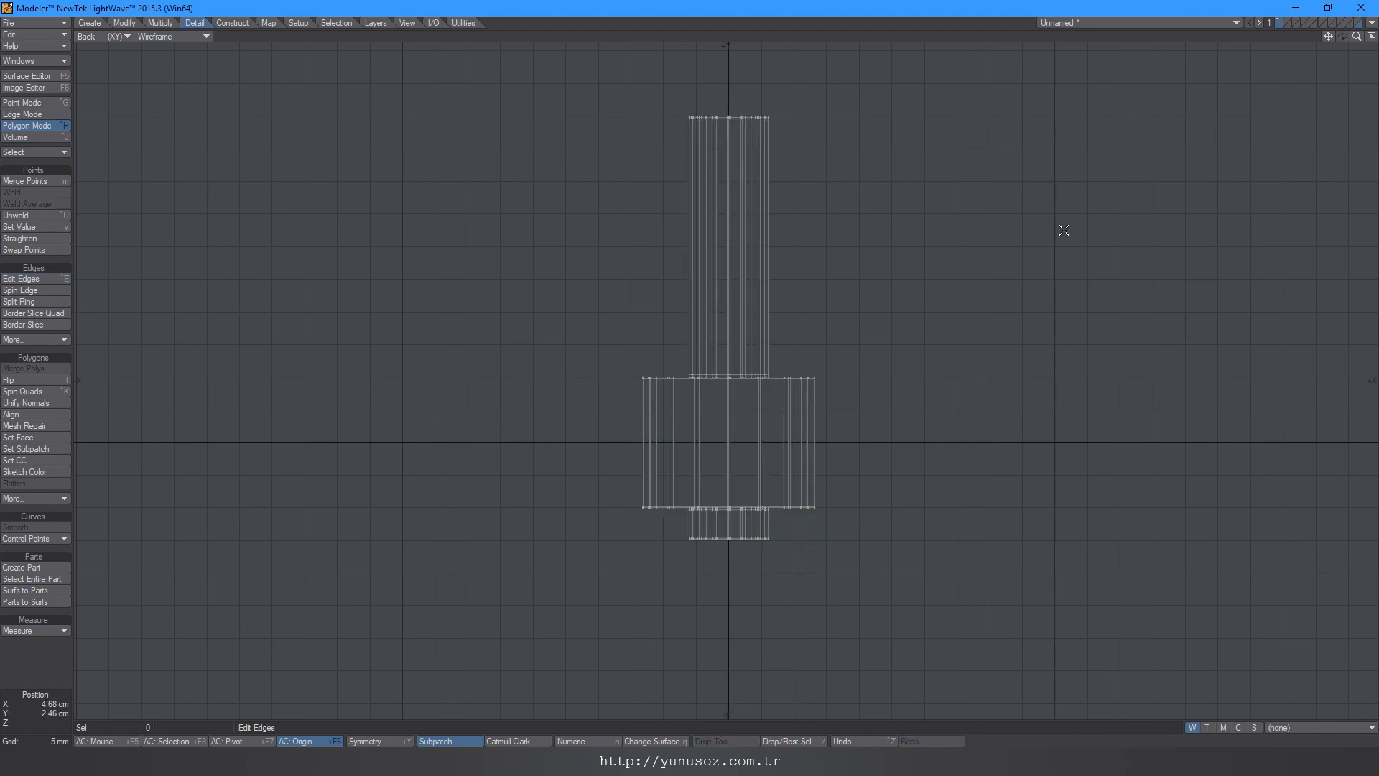
# Step: Add edge loops on the wide body's upper ring face, near its inner edge at the stem and near its outer edge
pyautogui.click(1372, 37)
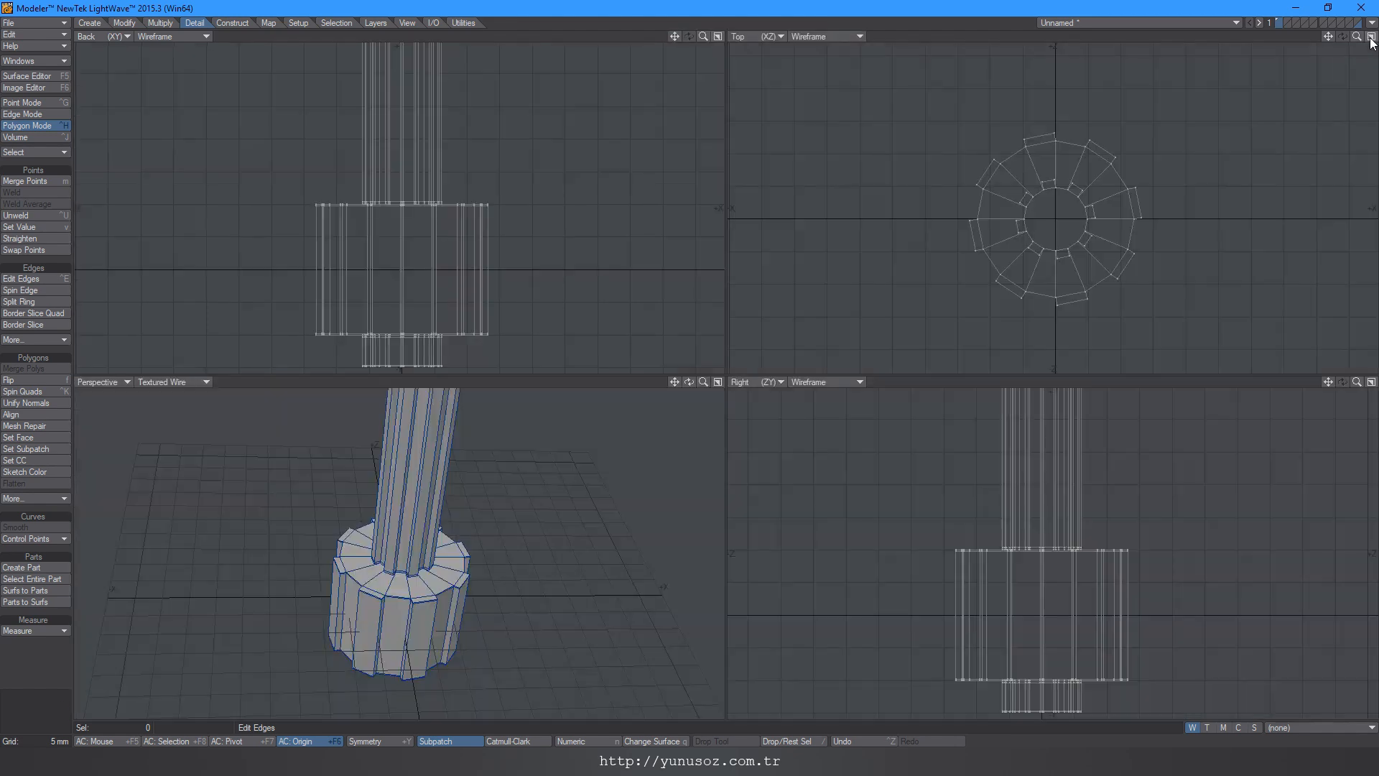
pyautogui.keyDown('alt'); pyautogui.moveTo(496, 507); pyautogui.dragTo(423, 648); pyautogui.keyUp('alt')
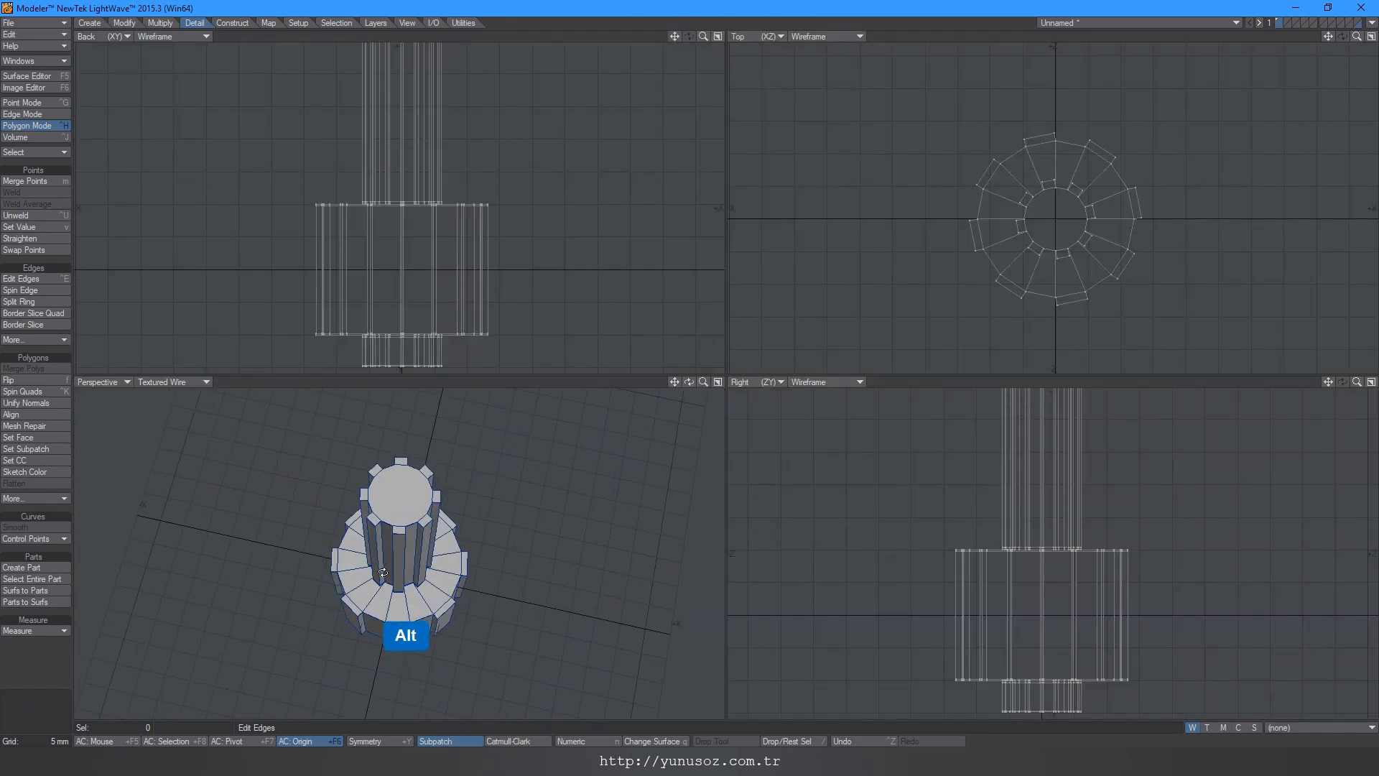
pyautogui.keyDown('alt'); pyautogui.moveTo(385, 576); pyautogui.dragTo(439, 572); pyautogui.keyUp('alt')
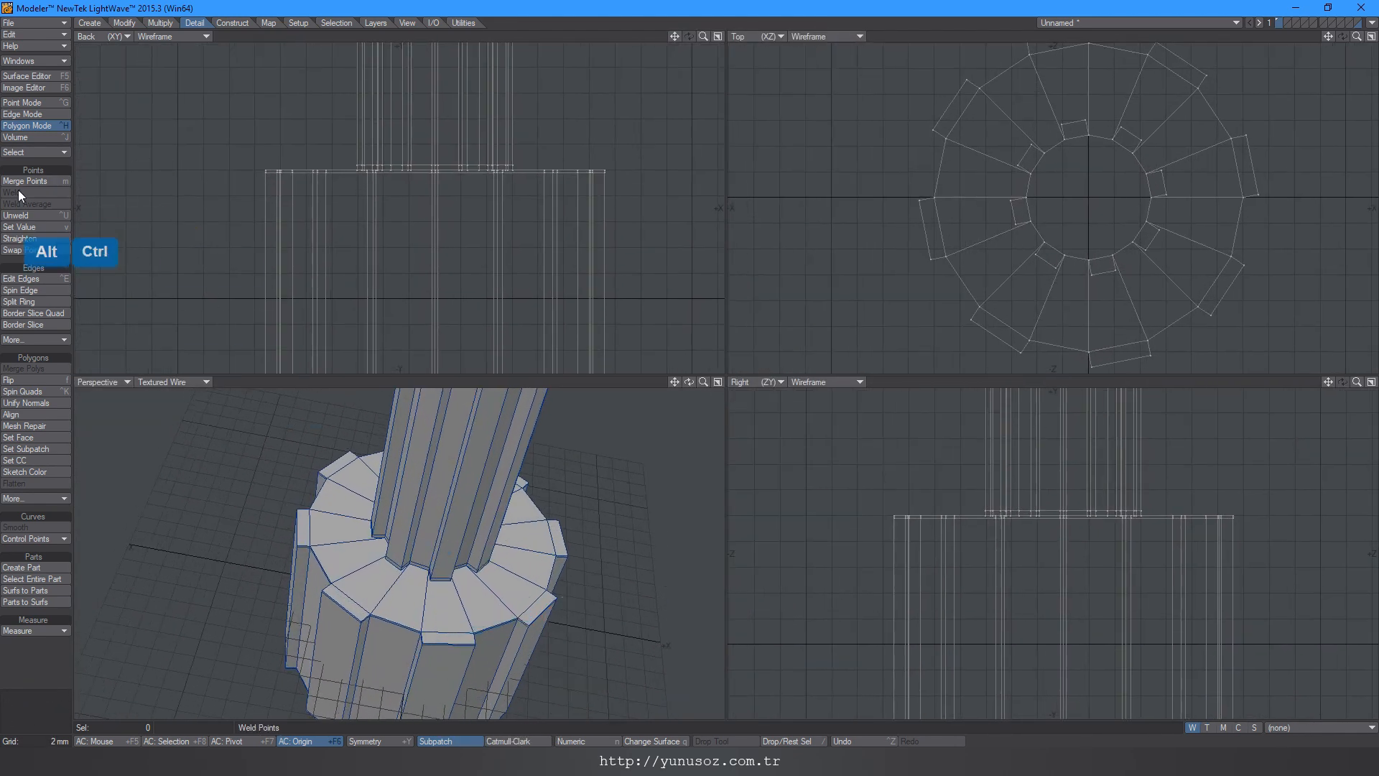
pyautogui.click(32, 279)
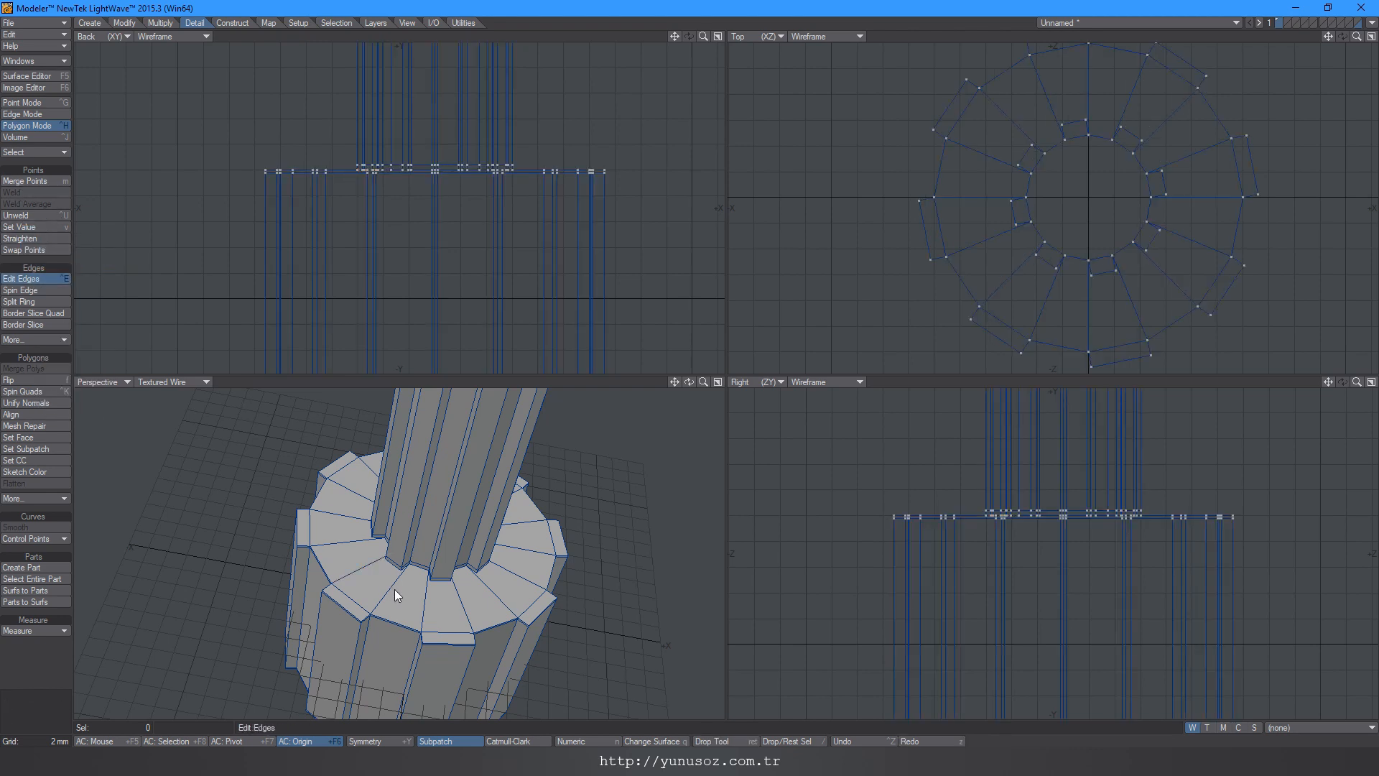
pyautogui.moveTo(393, 590); pyautogui.dragTo(475, 539, button='right')
pyautogui.moveTo(393, 589); pyautogui.dragTo(299, 692, button='right')
# Step: Add edge loops on the wide body's underside ring face, near its outer edge and near the lower stub
pyautogui.keyDown('alt'); pyautogui.moveTo(299, 692); pyautogui.dragTo(429, 456); pyautogui.keyUp('alt')
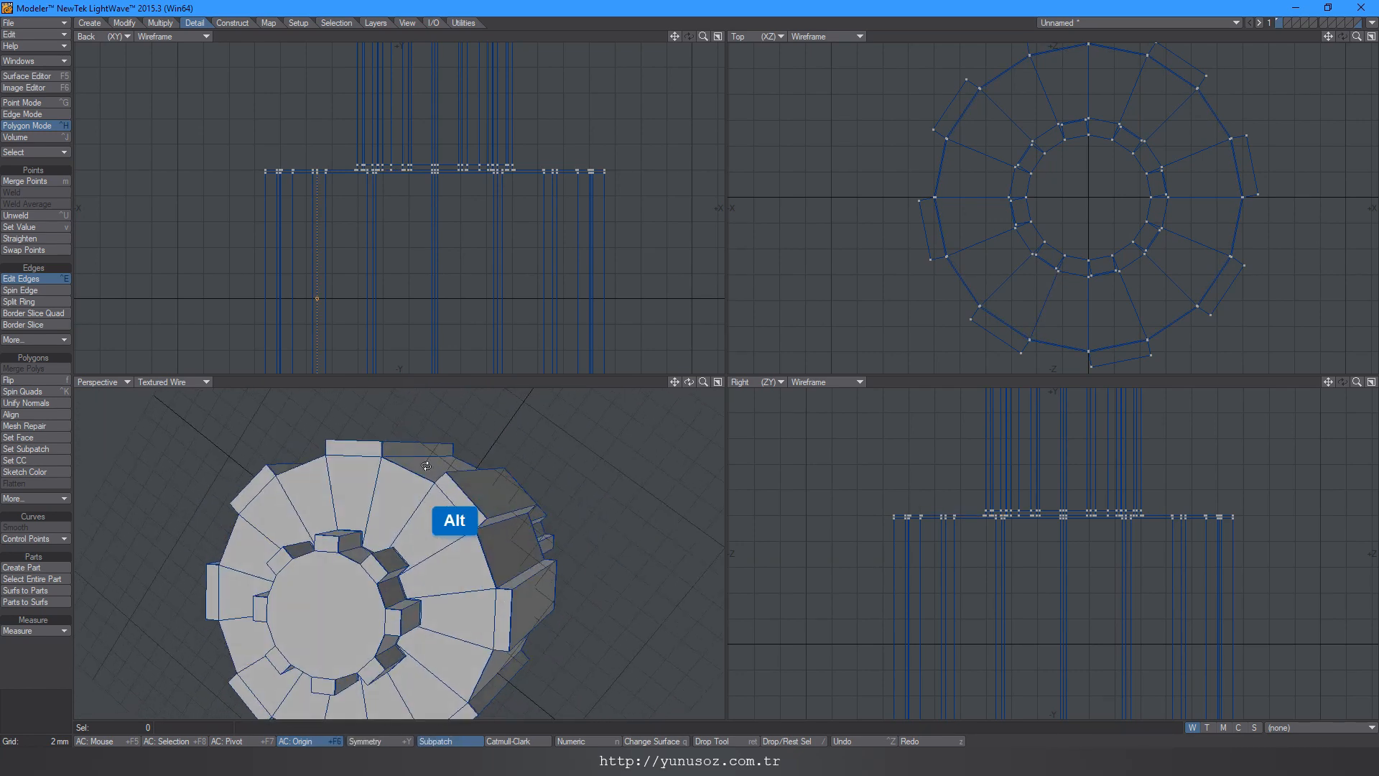
pyautogui.moveTo(407, 524); pyautogui.dragTo(520, 429, button='right')
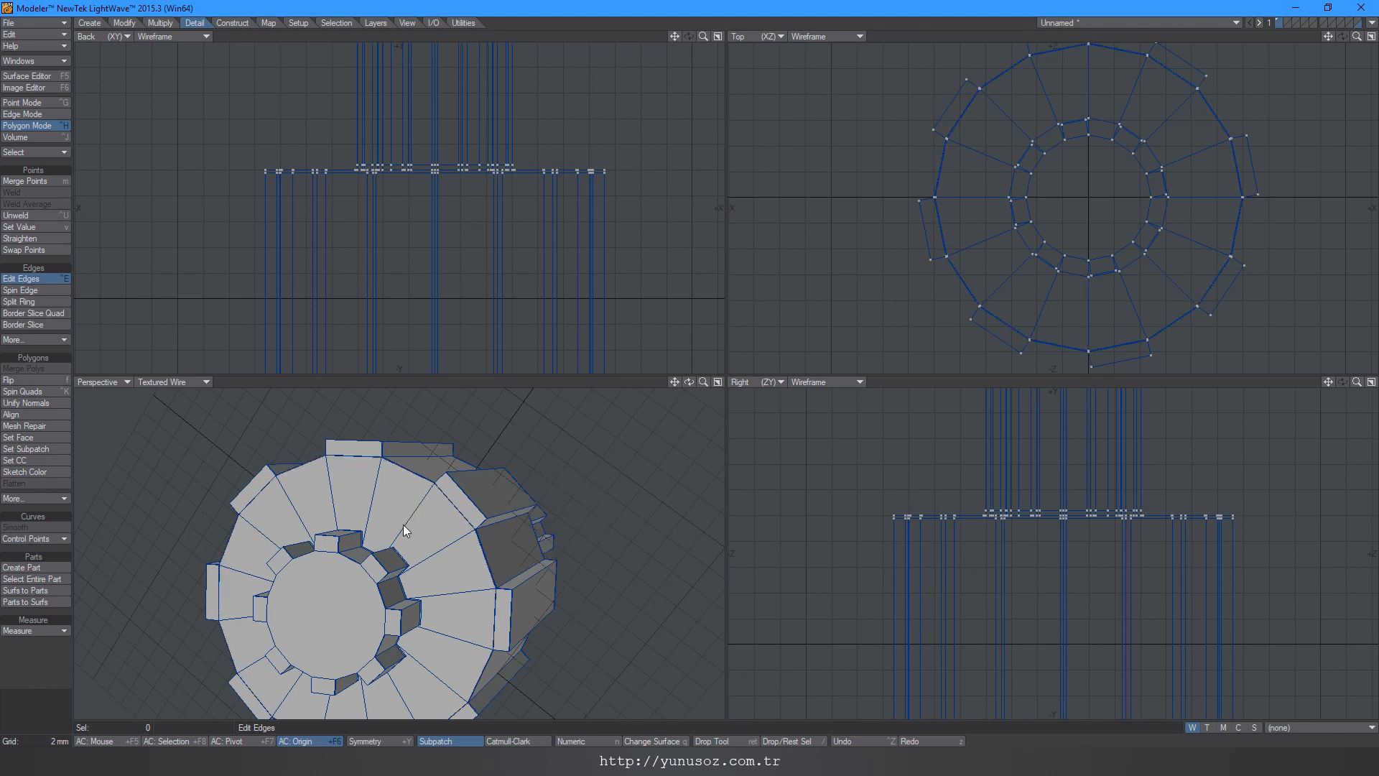
pyautogui.moveTo(404, 526); pyautogui.dragTo(369, 609, button='right')
pyautogui.press('Return')
pyautogui.press('a')
# Step: Select the end polygons of the stem and lower stub and bevel them with a 2.2 mm inset and no shift
pyautogui.keyDown('alt'); pyautogui.moveTo(383, 538); pyautogui.dragTo(428, 586); pyautogui.keyUp('alt')
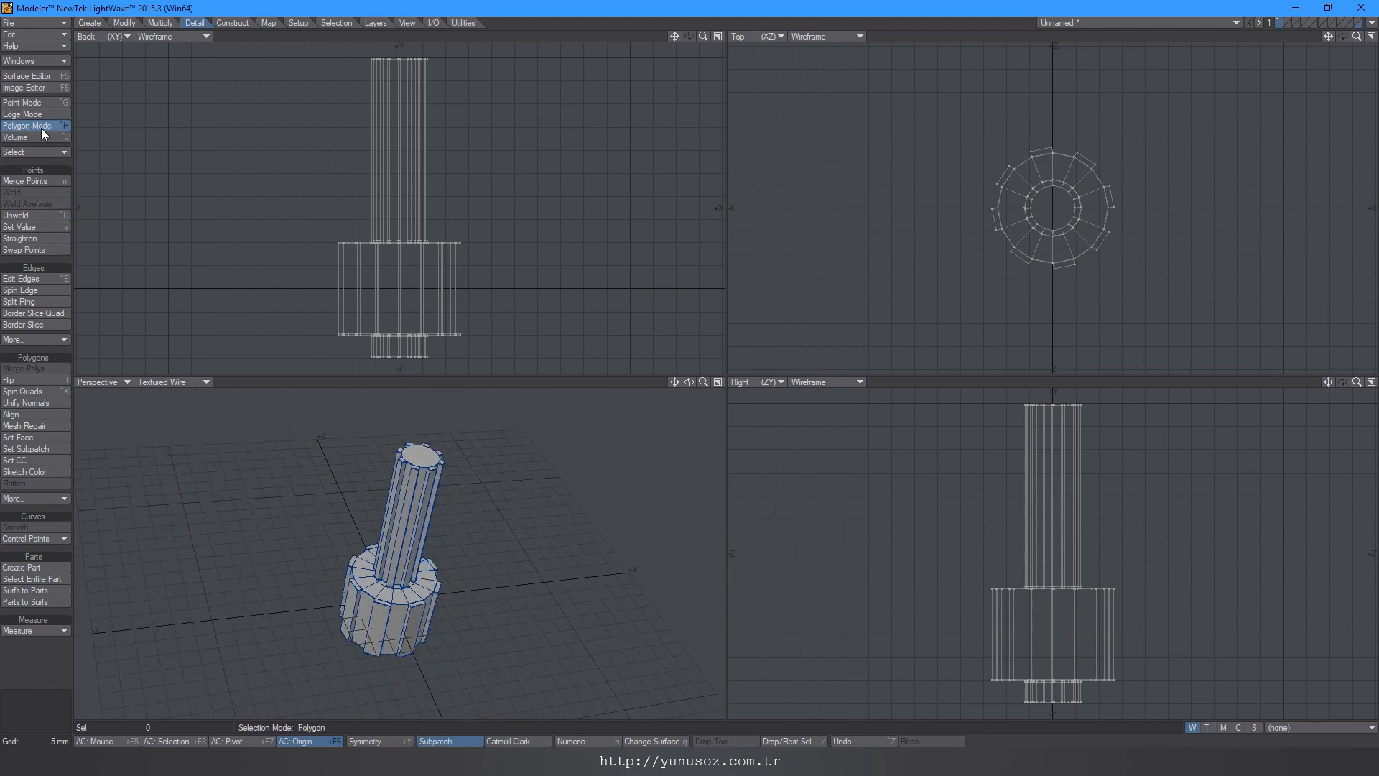
pyautogui.keyDown('alt'); pyautogui.moveTo(380, 540); pyautogui.dragTo(393, 650); pyautogui.keyUp('alt')
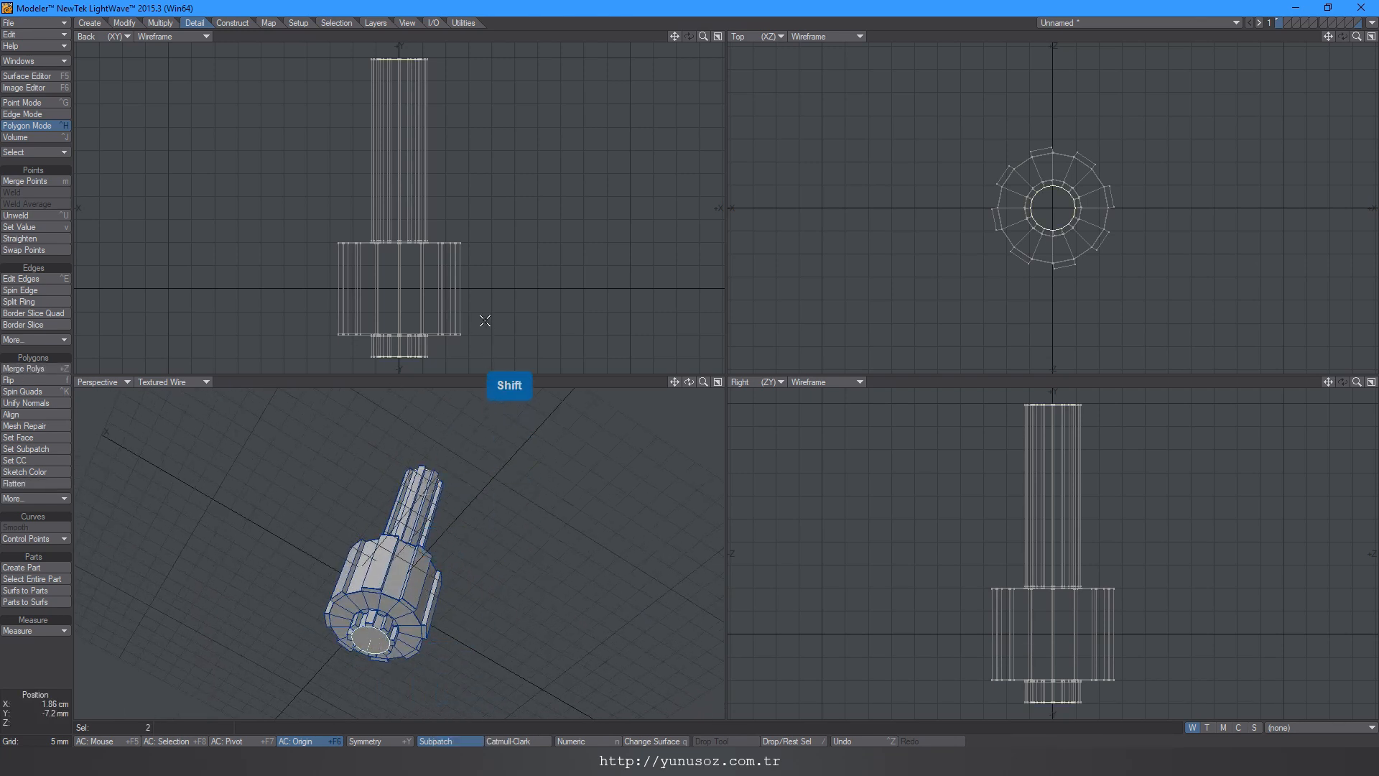
pyautogui.press('b')
pyautogui.keyDown('ctrl'); pyautogui.moveTo(505, 158); pyautogui.dragTo(492, 159); pyautogui.keyUp('ctrl')
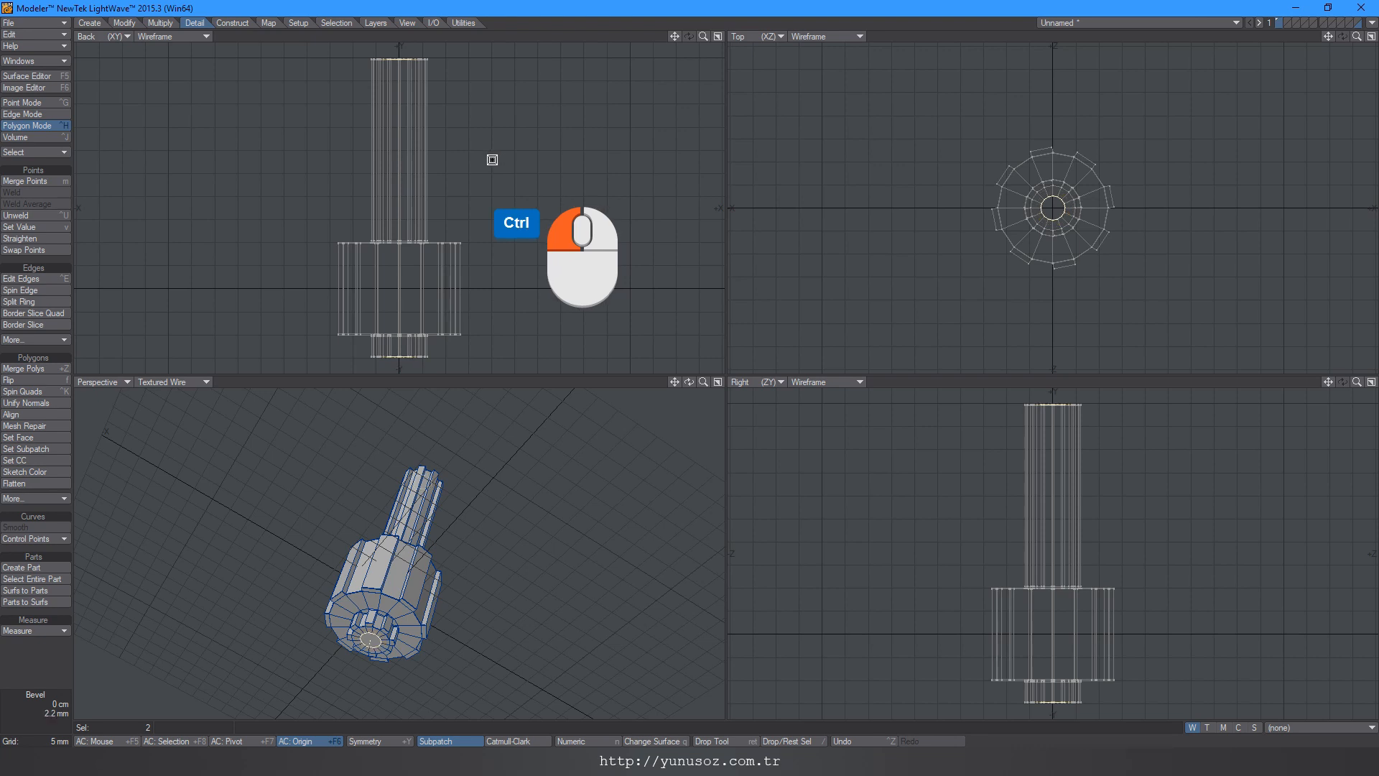
# Step: Bevel both inset end polygons outward by about 3 cm to form a thin rod at each end
pyautogui.keyDown('ctrl'); pyautogui.moveTo(492, 160); pyautogui.dragTo(542, 84); pyautogui.keyUp('ctrl')
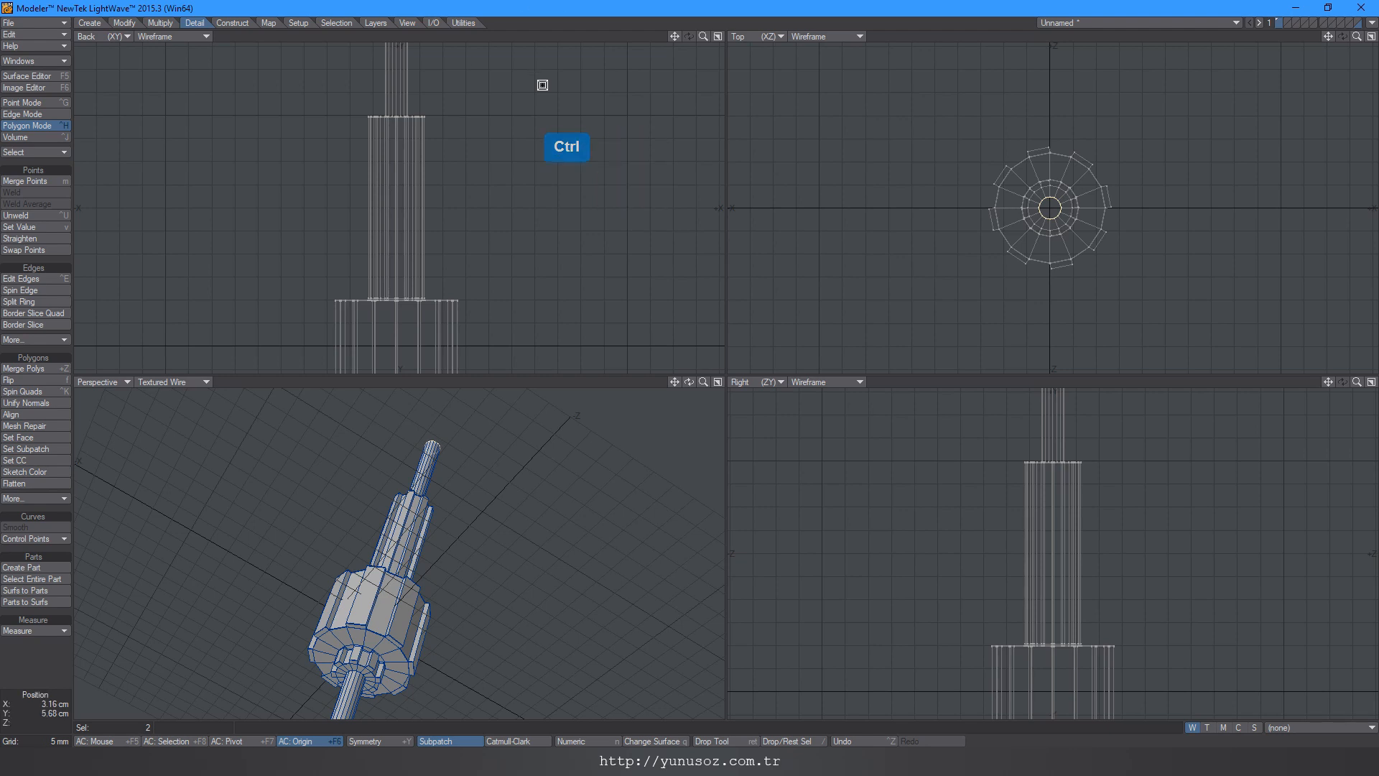
pyautogui.press('Return')
pyautogui.press('a')
pyautogui.keyDown('alt'); pyautogui.moveTo(348, 508); pyautogui.dragTo(438, 493); pyautogui.keyUp('alt')
# Step: Convert the end polygons of both thin rods into poles with Make Pole, and clear the selection
pyautogui.press('space')
pyautogui.press('space')
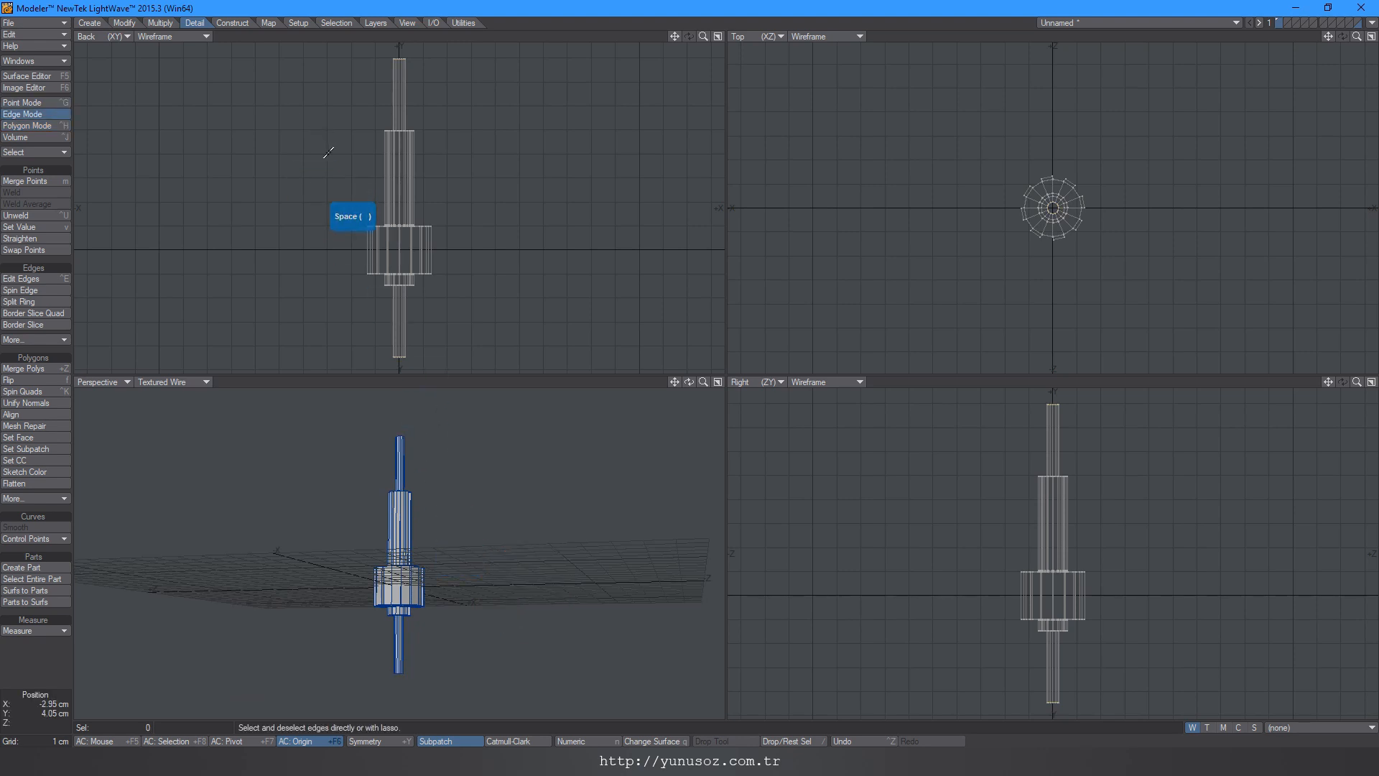
pyautogui.press('space')
pyautogui.click(159, 23)
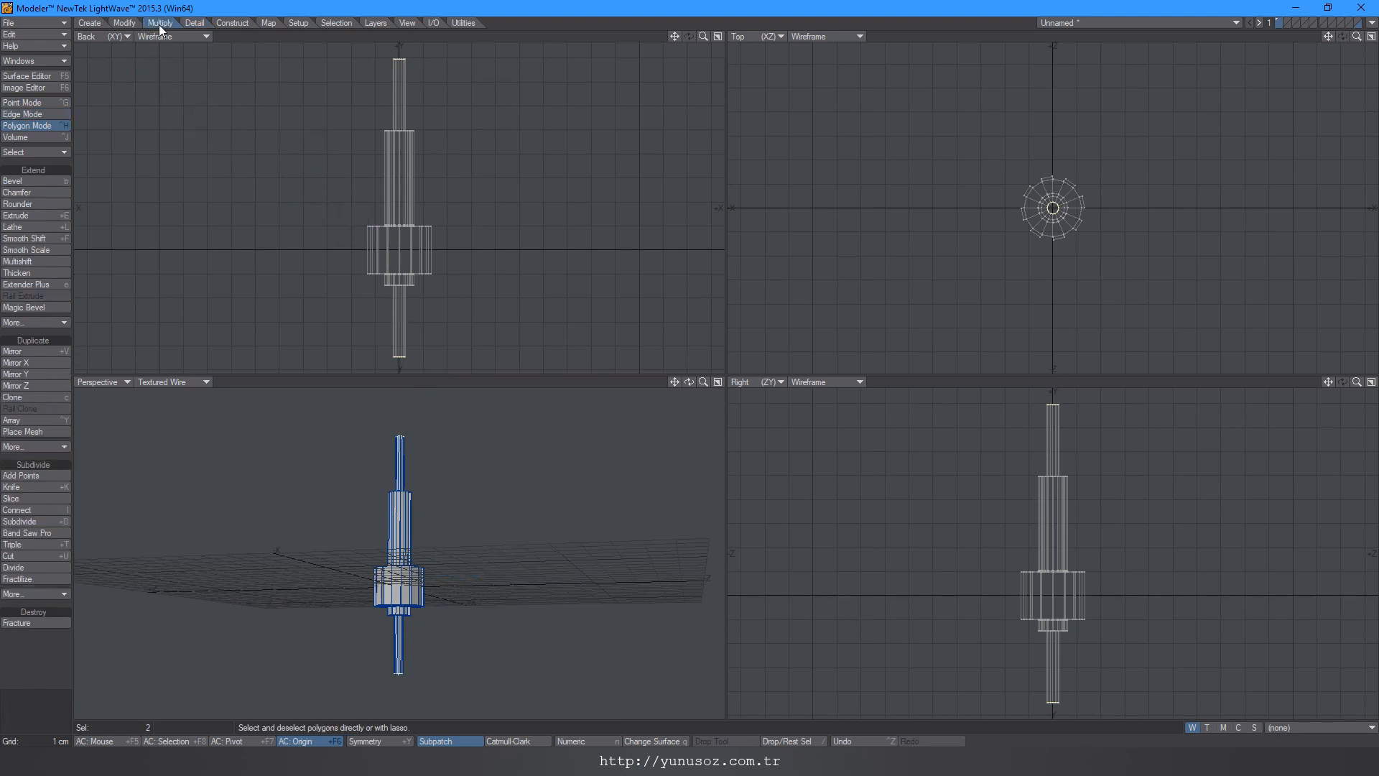
pyautogui.click(32, 596)
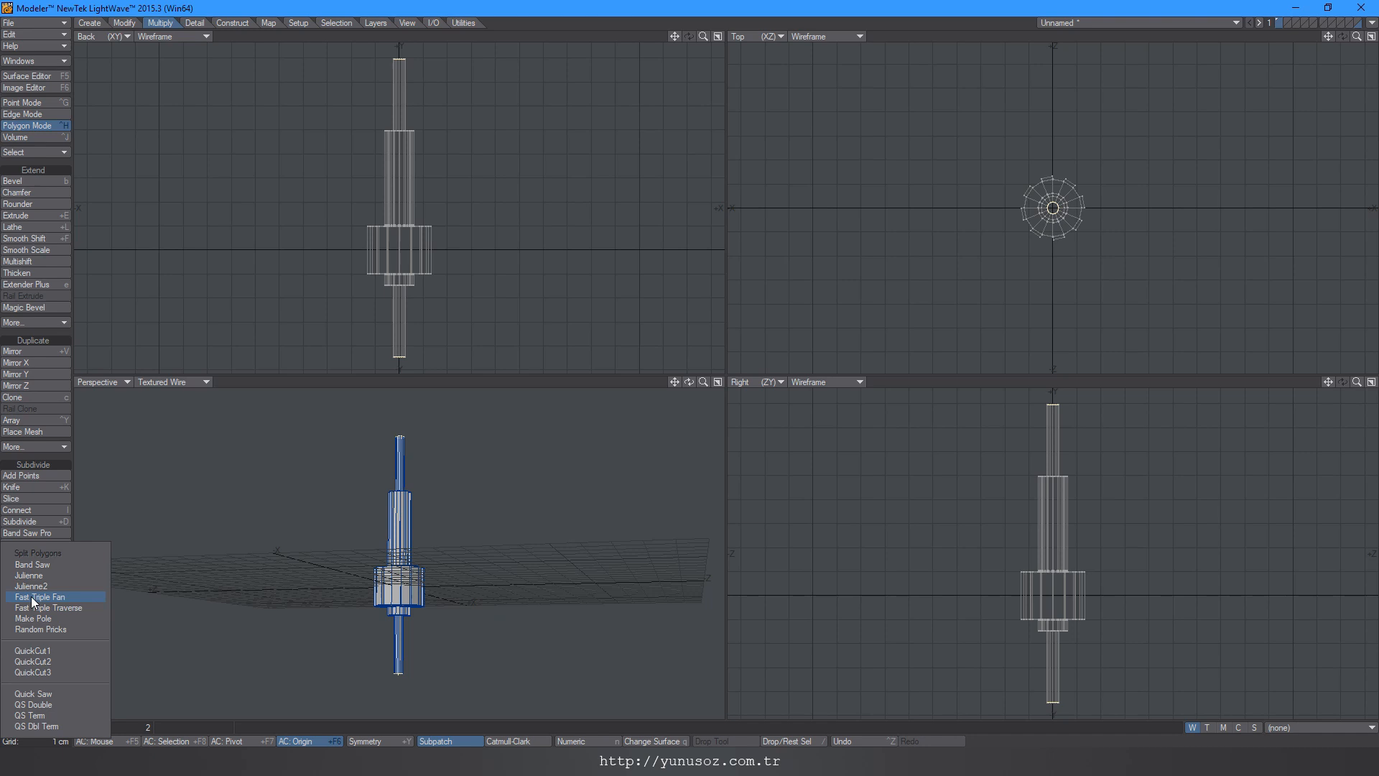
pyautogui.click(72, 619)
pyautogui.rightClick(498, 78)
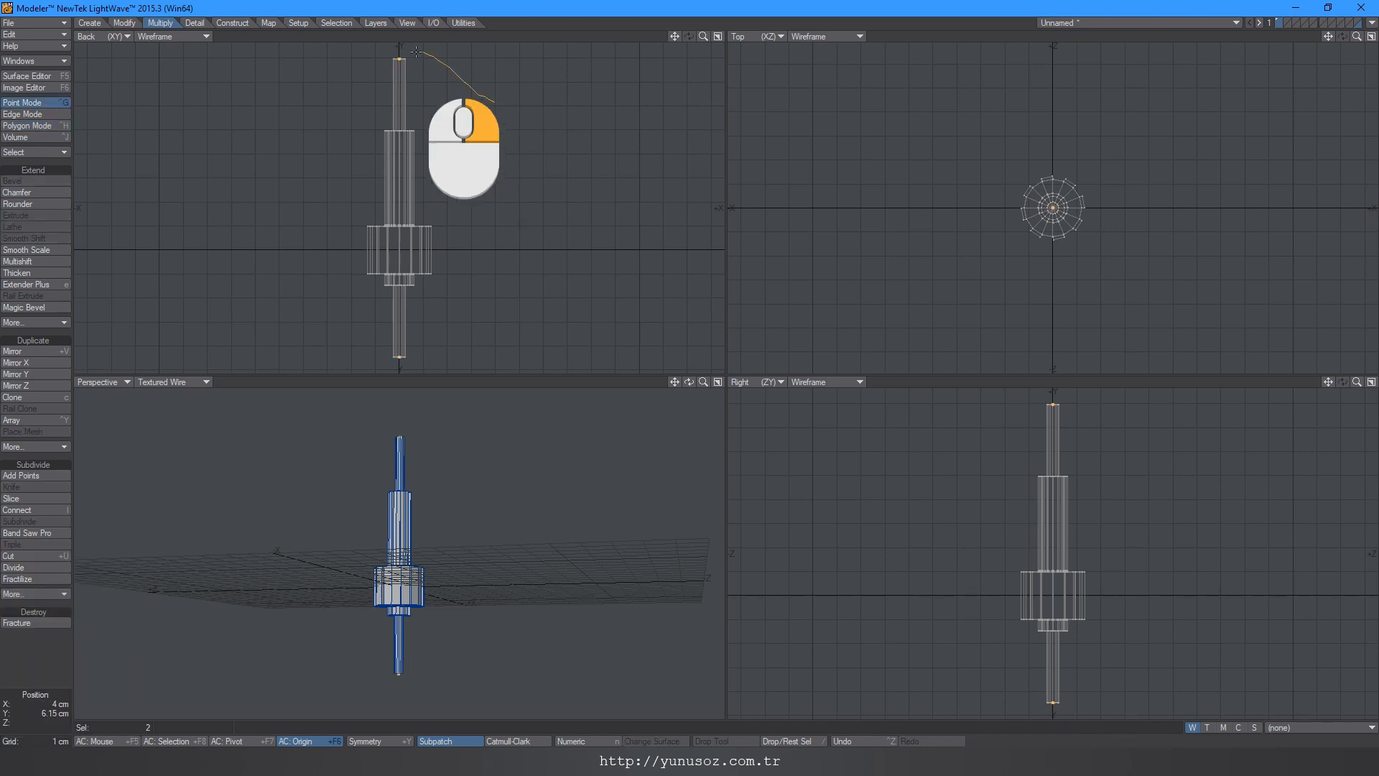
pyautogui.press('/')
# Step: Preview the whole model with subpatch smoothing, and return it to plain polygons
pyautogui.press('Tab')
pyautogui.keyDown('alt'); pyautogui.moveTo(420, 518); pyautogui.dragTo(408, 565); pyautogui.keyUp('alt')
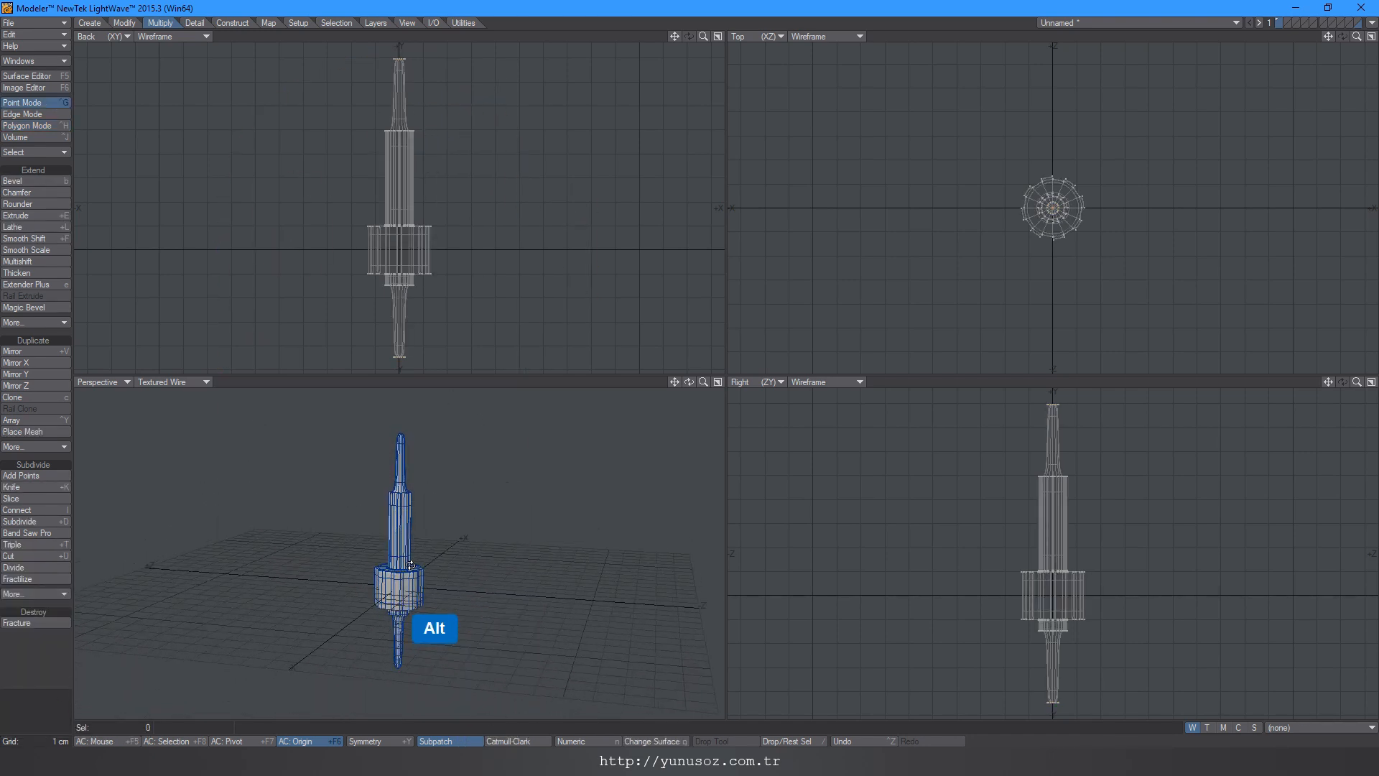
pyautogui.press('Tab')
# Step: Use Edit Edges to add edge loops around the upper thin rod, close to its base and its tip
pyautogui.keyDown('ctrl'); pyautogui.keyDown('alt'); pyautogui.moveTo(395, 489); pyautogui.dragTo(554, 422); pyautogui.keyUp('alt'); pyautogui.keyUp('ctrl')
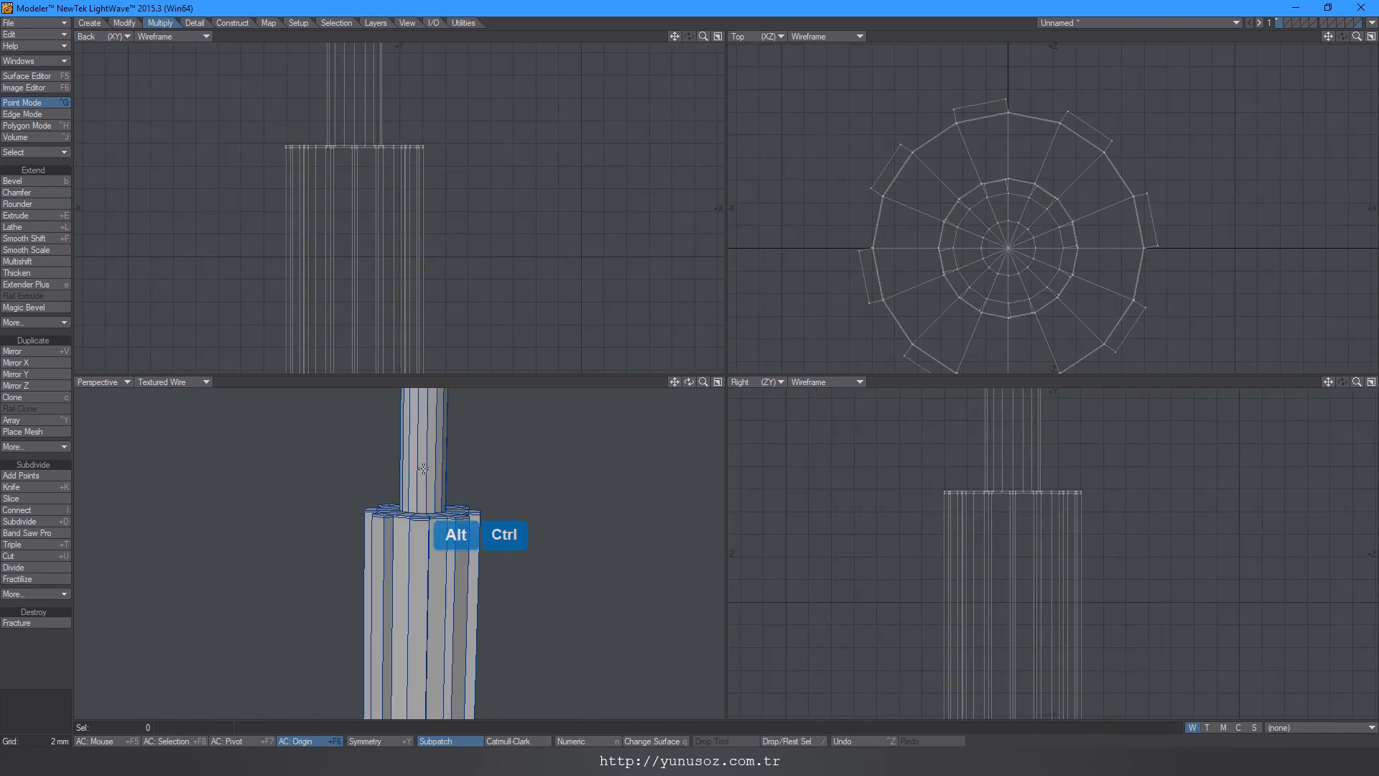
pyautogui.click(191, 24)
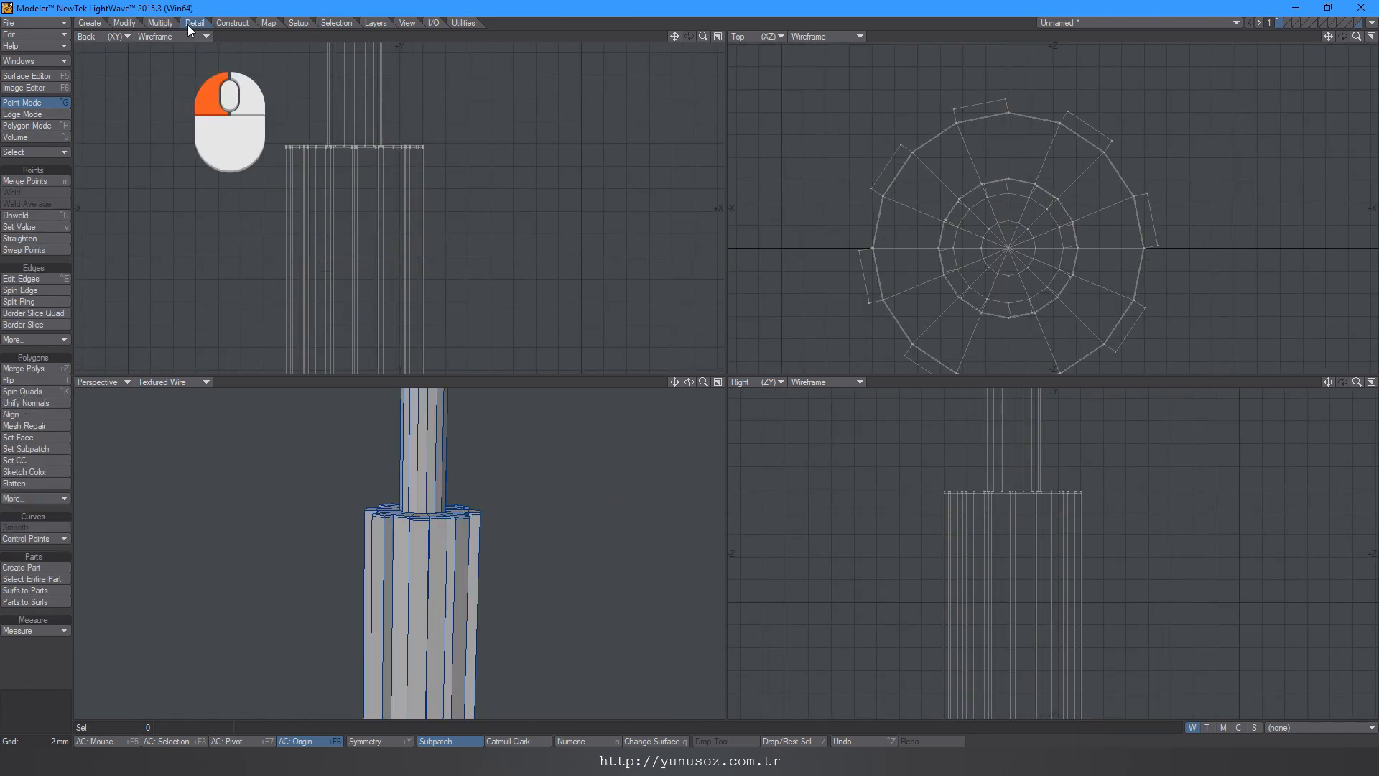
pyautogui.click(29, 278)
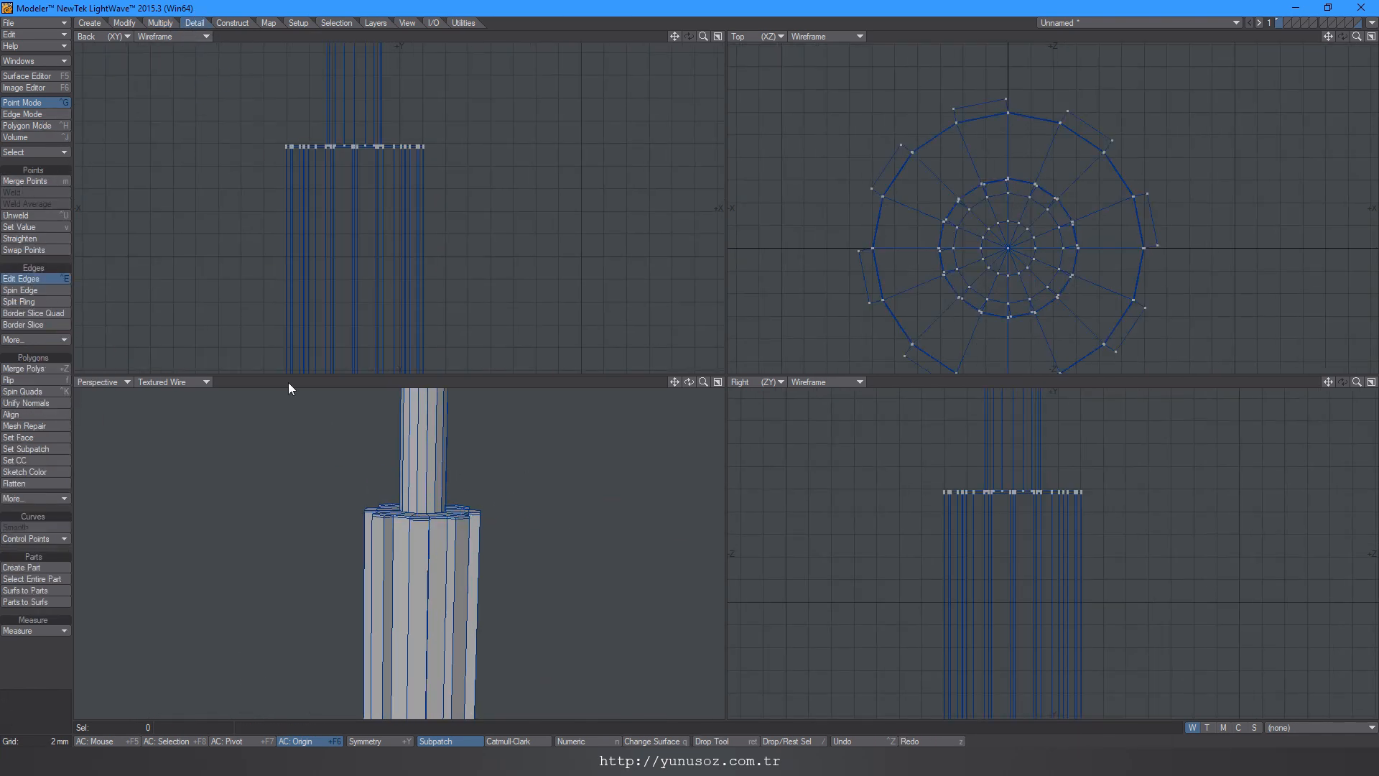
pyautogui.moveTo(425, 445); pyautogui.dragTo(428, 587, button='right')
pyautogui.keyDown('alt'); pyautogui.moveTo(428, 587); pyautogui.dragTo(408, 560); pyautogui.keyUp('alt')
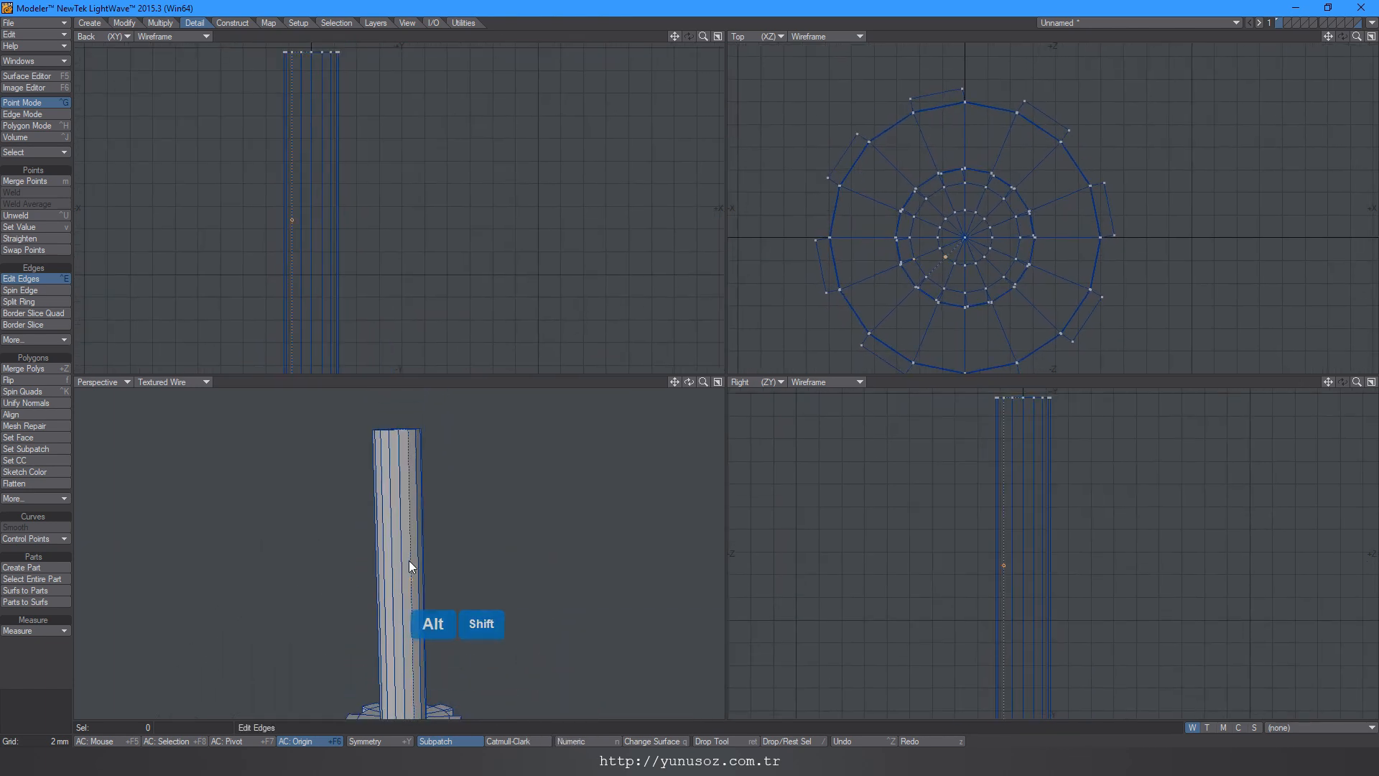
pyautogui.moveTo(411, 581); pyautogui.dragTo(407, 439, button='right')
# Step: Add edge loops around the lower thin rod, close to its base and its tip
pyautogui.keyDown('alt'); pyautogui.keyDown('shift'); pyautogui.moveTo(414, 462); pyautogui.dragTo(339, 567); pyautogui.keyUp('shift'); pyautogui.keyUp('alt')
pyautogui.moveTo(333, 554); pyautogui.dragTo(360, 441, button='right')
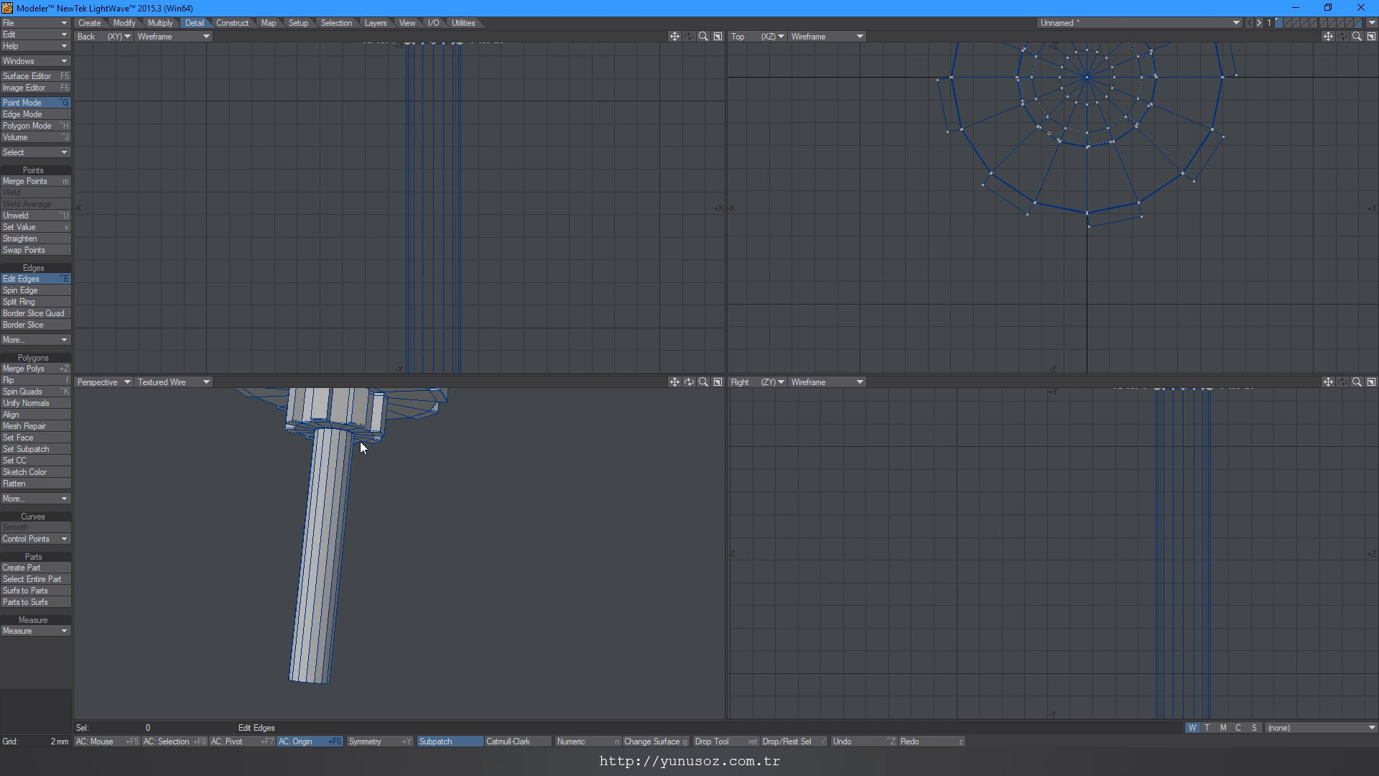
pyautogui.moveTo(321, 598); pyautogui.dragTo(321, 744, button='right')
# Step: Add an edge loop near the outer edge of the lower stub's ring face around the rod, and finish editing edges
pyautogui.keyDown('alt'); pyautogui.moveTo(341, 542); pyautogui.dragTo(470, 403); pyautogui.keyUp('alt')
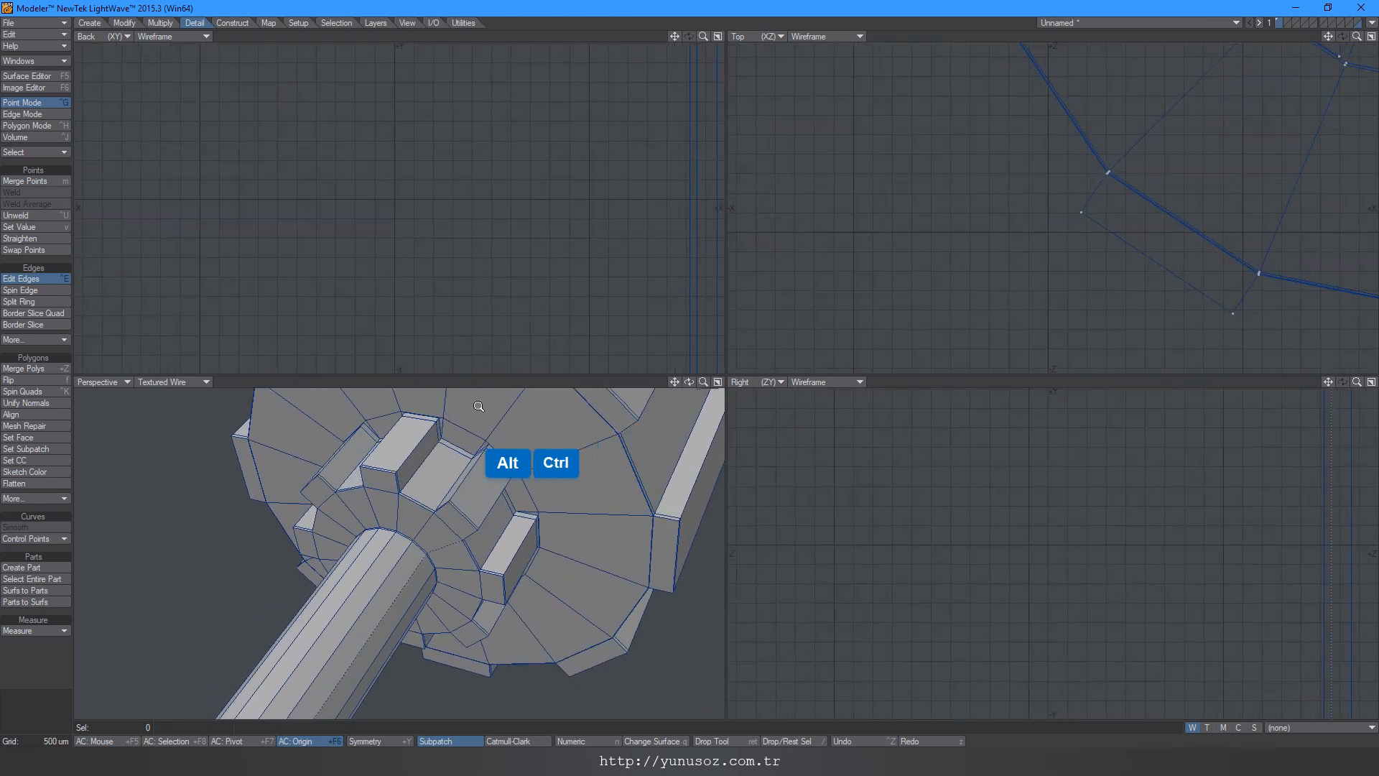
pyautogui.keyDown('ctrl'); pyautogui.keyDown('alt'); pyautogui.moveTo(402, 538); pyautogui.dragTo(520, 466); pyautogui.keyUp('alt'); pyautogui.keyUp('ctrl')
pyautogui.moveTo(377, 505); pyautogui.dragTo(434, 378, button='right')
pyautogui.press('Return')
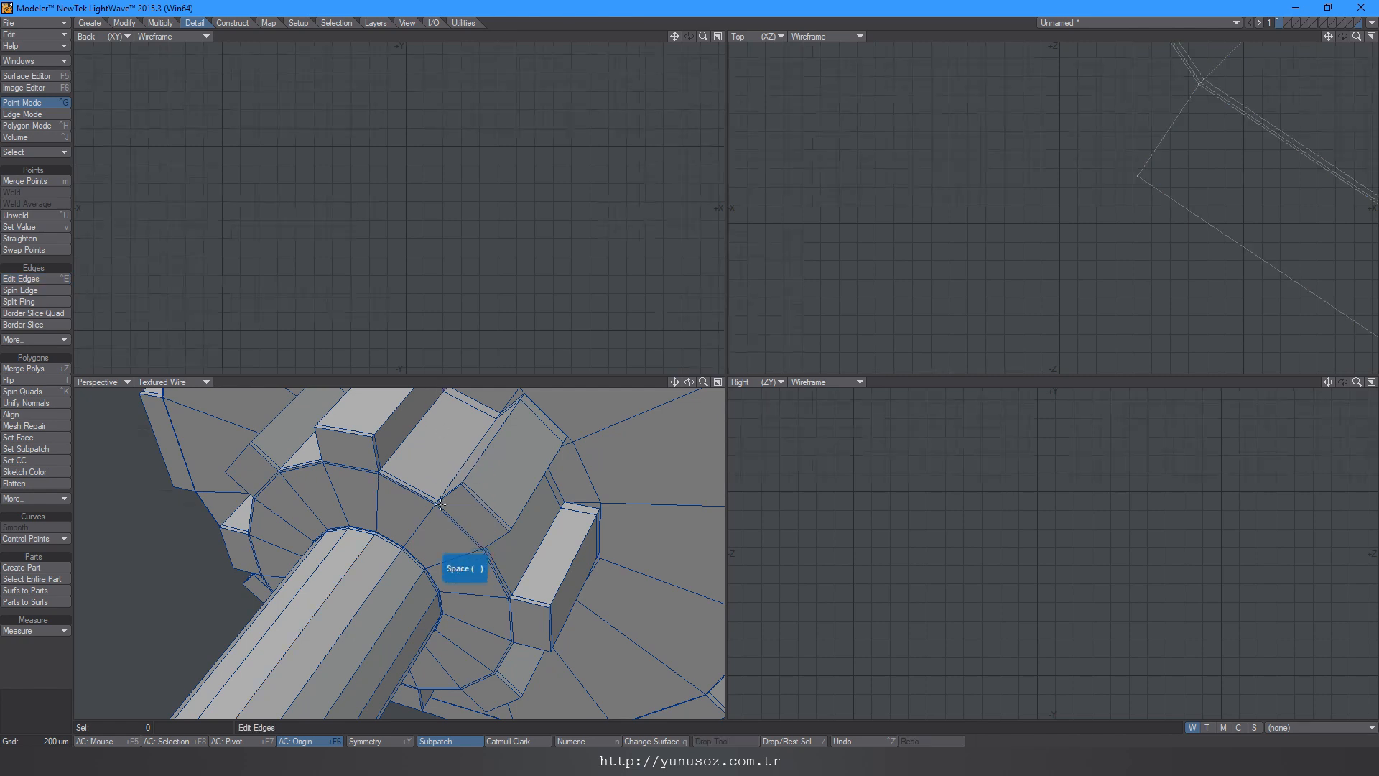
# Step: Add an edge loop near the outer edge of the stem's top ring face around the upper rod
pyautogui.press('a')
pyautogui.keyDown('alt'); pyautogui.moveTo(327, 610); pyautogui.dragTo(373, 592); pyautogui.keyUp('alt')
pyautogui.keyDown('ctrl'); pyautogui.keyDown('alt'); pyautogui.moveTo(398, 524); pyautogui.dragTo(549, 454); pyautogui.keyUp('alt'); pyautogui.keyUp('ctrl')
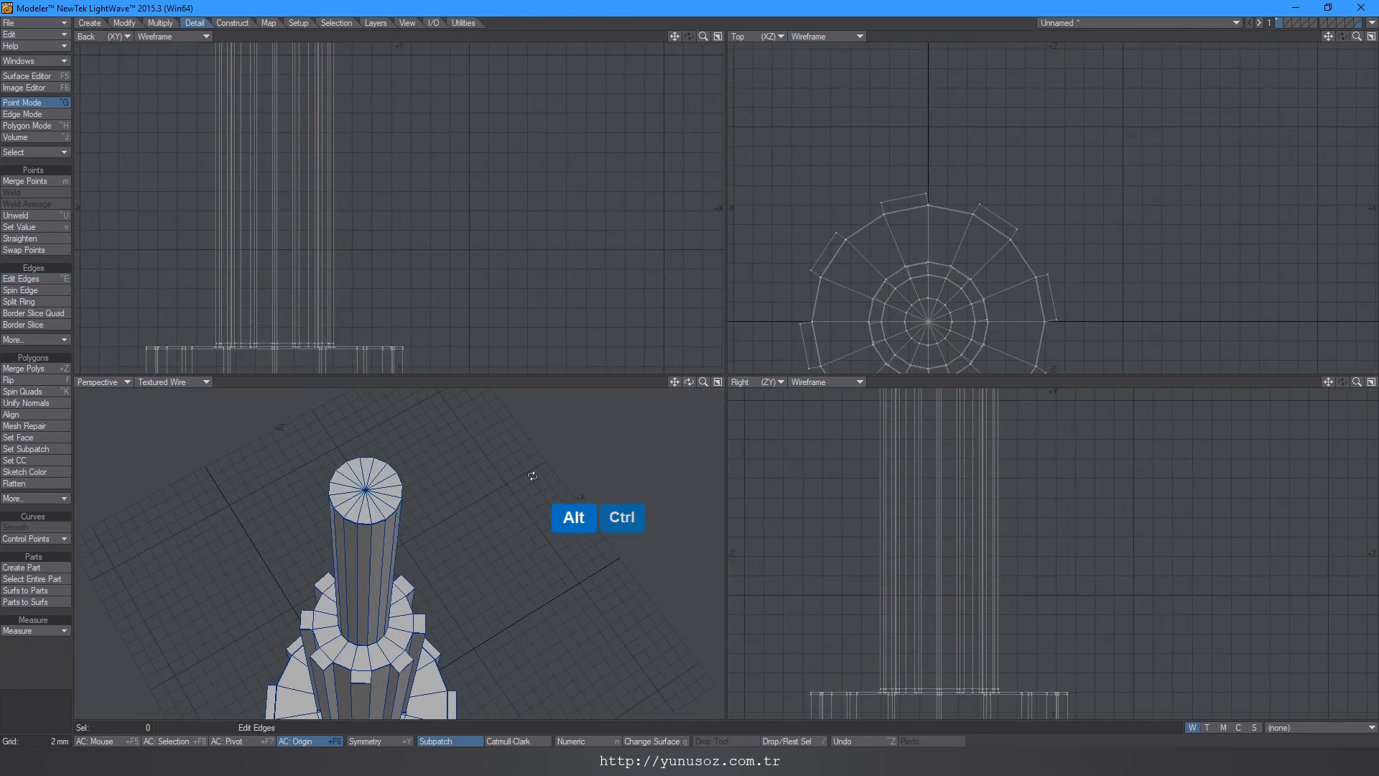
pyautogui.keyDown('alt'); pyautogui.keyDown('shift'); pyautogui.moveTo(368, 593); pyautogui.dragTo(383, 483); pyautogui.keyUp('shift'); pyautogui.keyUp('alt')
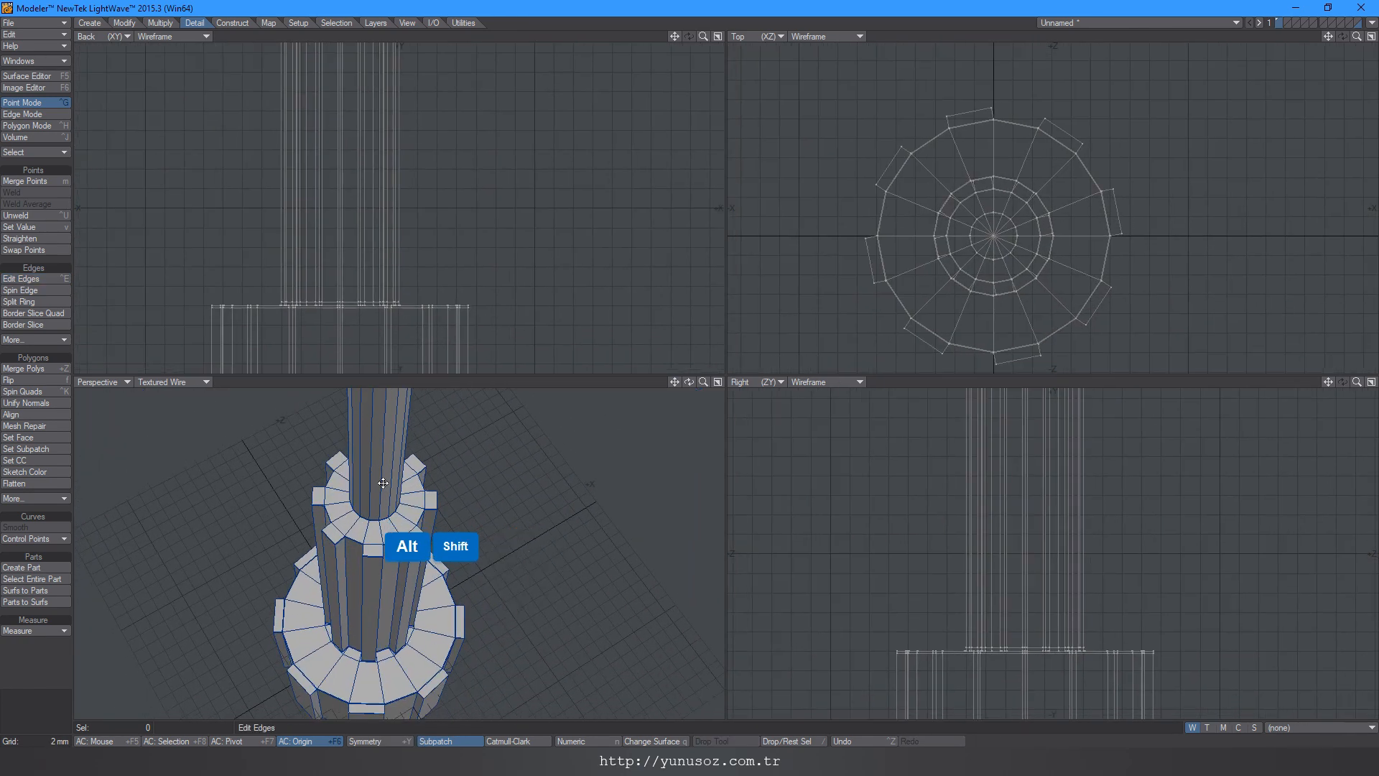
pyautogui.click(32, 278)
pyautogui.moveTo(364, 530)
pyautogui.mouseDown(button='right')
pyautogui.moveTo(395, 510)
pyautogui.moveTo(432, 405)
pyautogui.moveTo(333, 656)
pyautogui.moveTo(346, 623)
pyautogui.mouseUp(button='right')
pyautogui.press('Return')
# Step: Rest the model on the ground along the positive Y axis with X, Y and Z centering, and switch to the empty second layer
pyautogui.press('a')
pyautogui.keyDown('alt'); pyautogui.moveTo(429, 594); pyautogui.dragTo(475, 550); pyautogui.keyUp('alt')
pyautogui.press('F3')
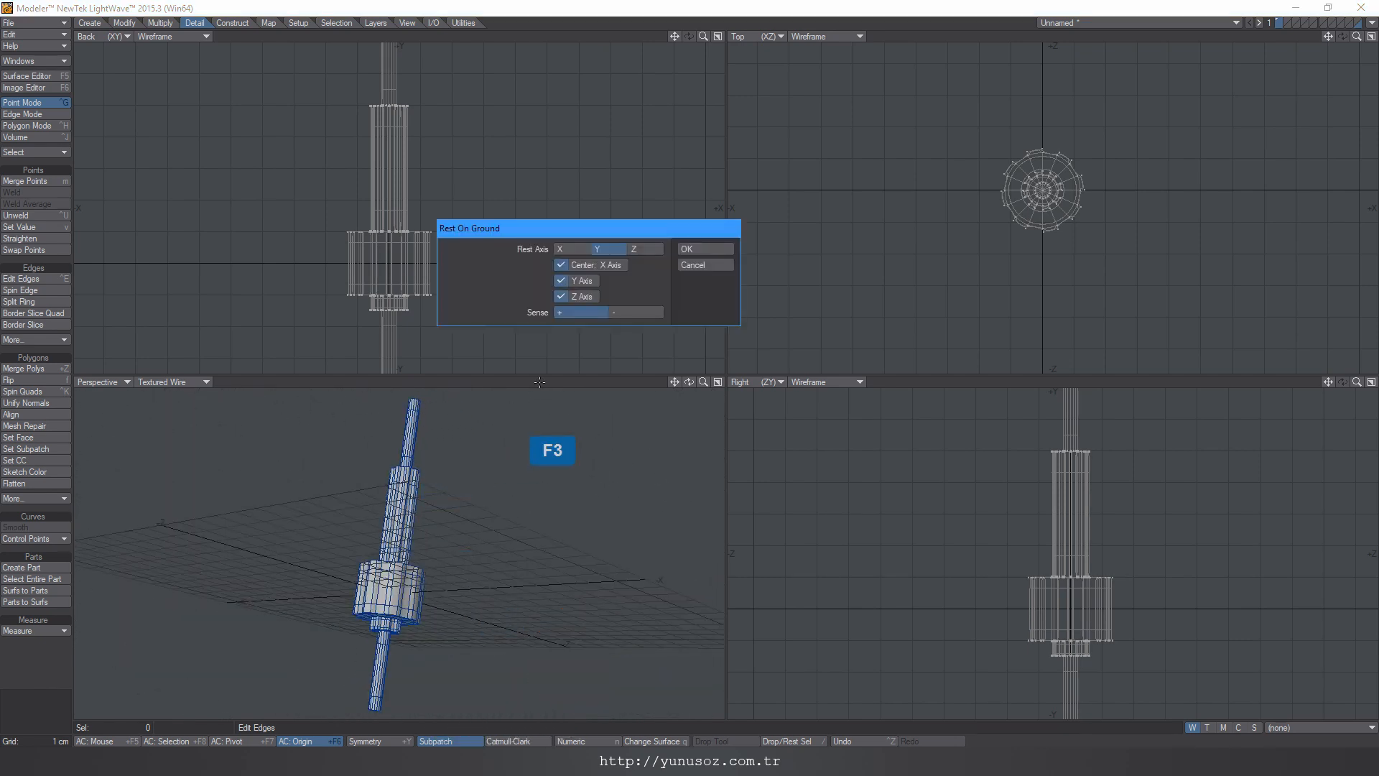
pyautogui.click(703, 252)
pyautogui.press('a')
pyautogui.keyDown('alt'); pyautogui.moveTo(431, 524); pyautogui.dragTo(407, 625); pyautogui.keyUp('alt')
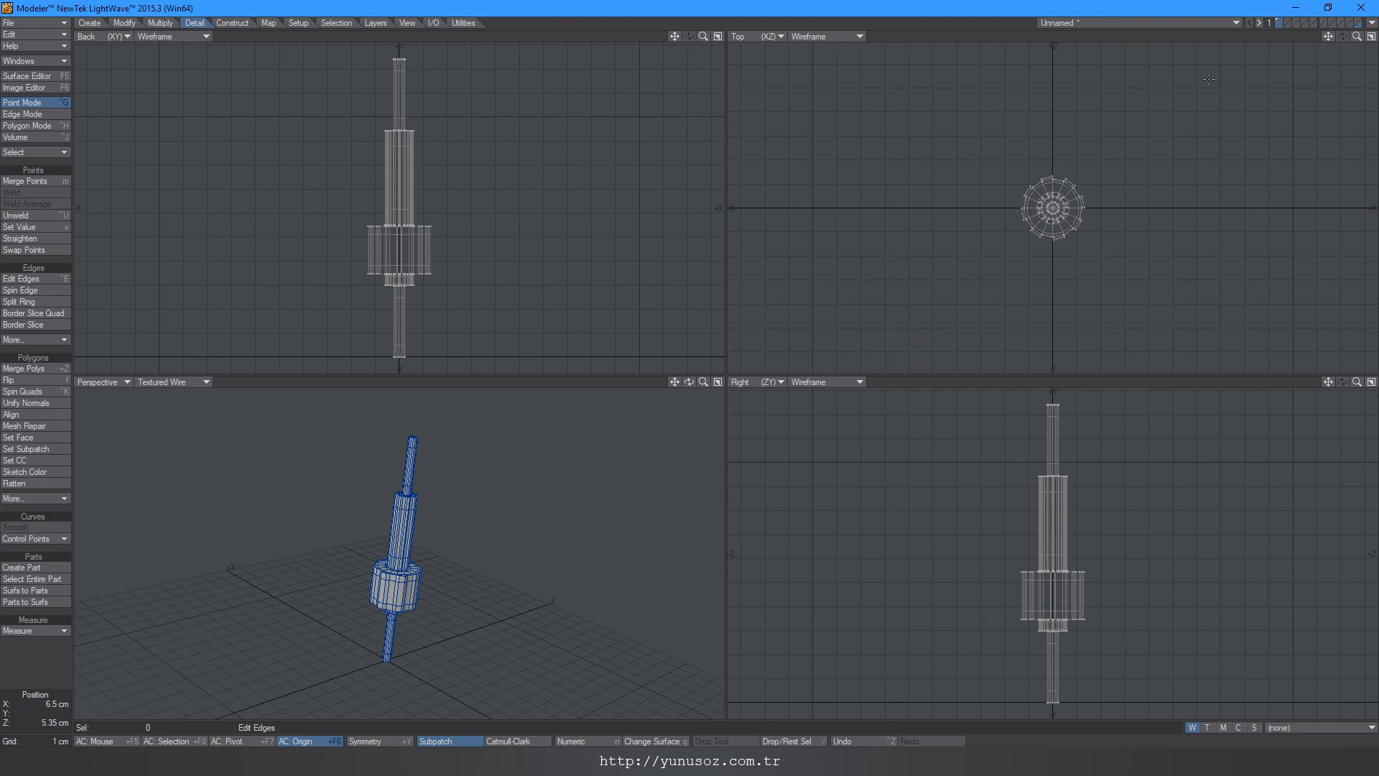
pyautogui.click(1290, 19)
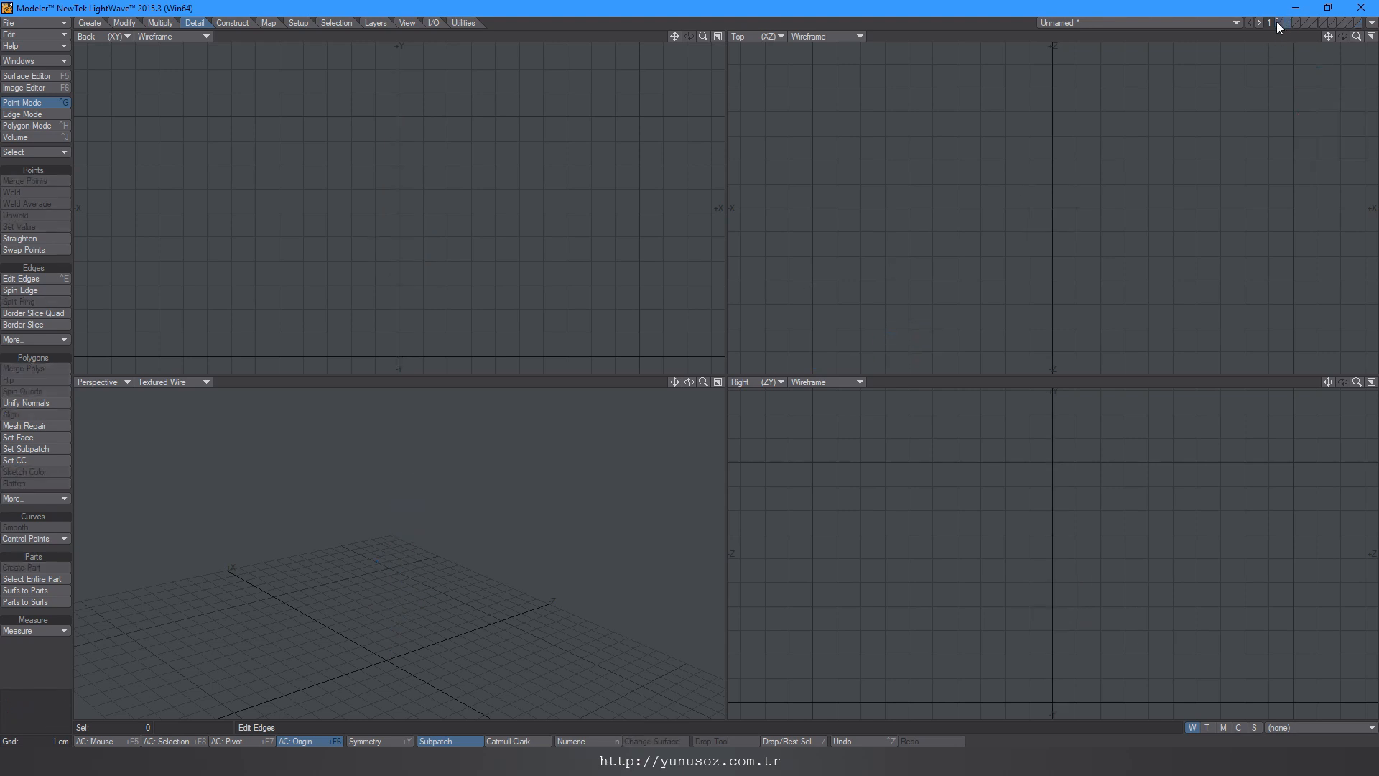
# Step: Bring the first layer's ribbed part back to the foreground and turn off its subpatch smoothing
pyautogui.click(1281, 25)
pyautogui.keyDown('alt'); pyautogui.moveTo(446, 517); pyautogui.dragTo(416, 603); pyautogui.keyUp('alt')
pyautogui.keyDown('ctrl'); pyautogui.keyDown('alt'); pyautogui.moveTo(1077, 216); pyautogui.dragTo(1196, 182); pyautogui.keyUp('alt'); pyautogui.keyUp('ctrl')
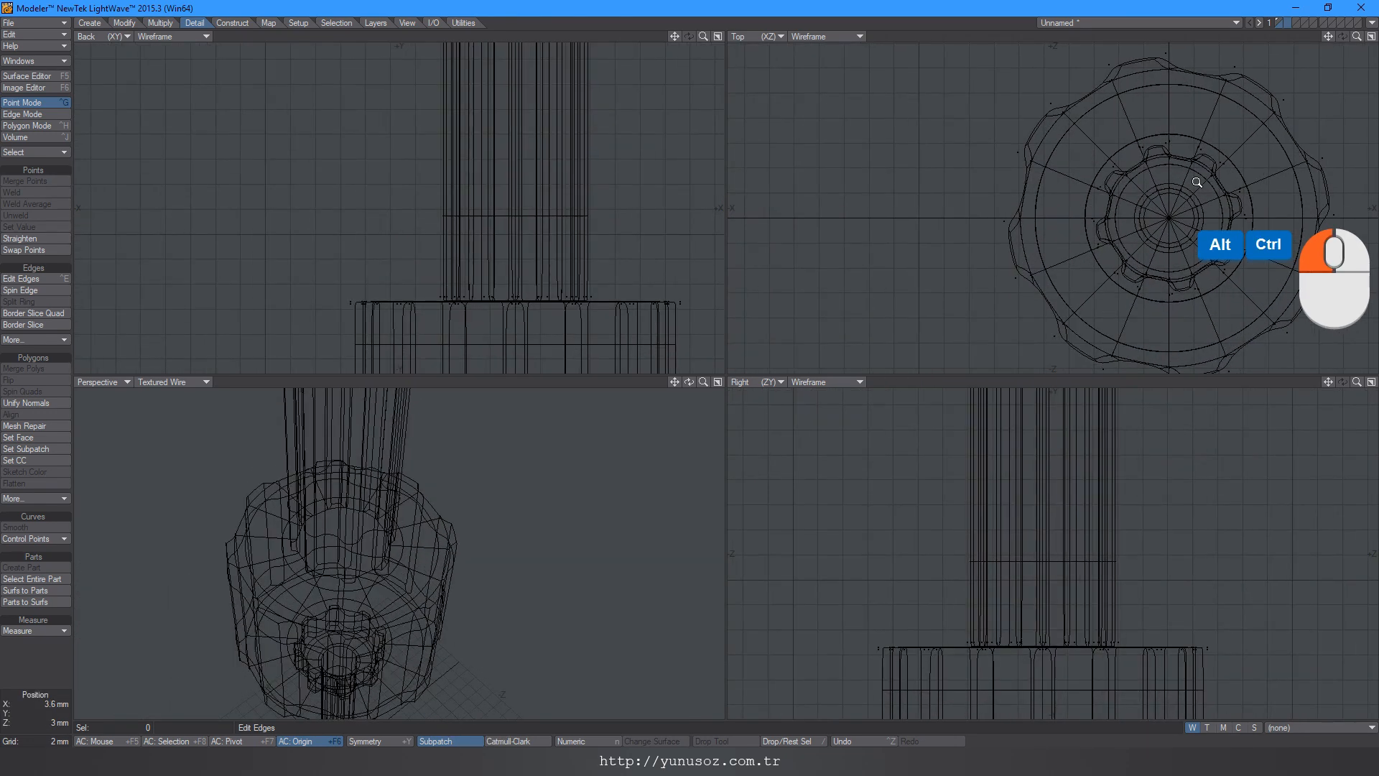
pyautogui.press('Tab')
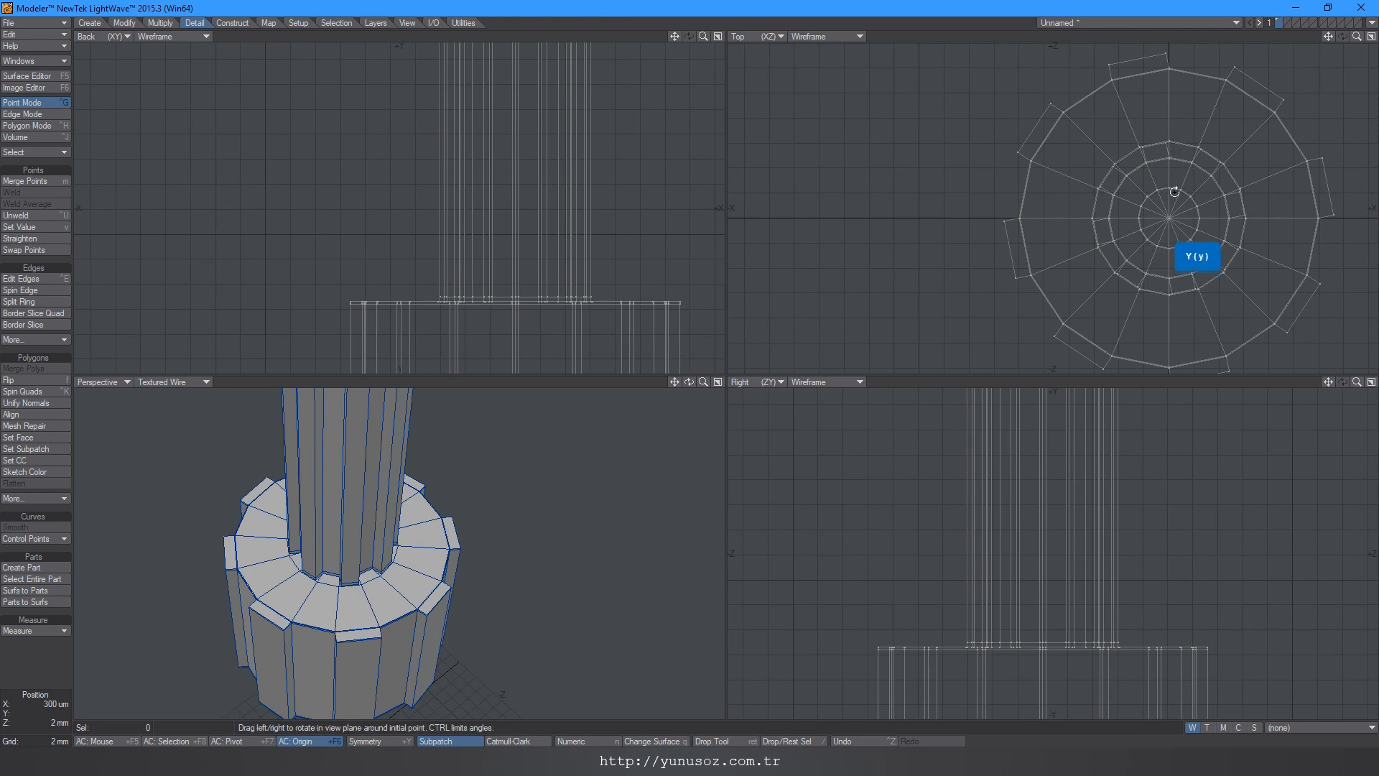
# Step: Rotate the whole part by 360/32 degrees about the Y axis, with the rotation centre at the origin
pyautogui.keyDown('ctrl'); pyautogui.moveTo(1172, 190); pyautogui.dragTo(1158, 196, button='right'); pyautogui.keyUp('ctrl')
pyautogui.hotkey('ctrl', 'z')
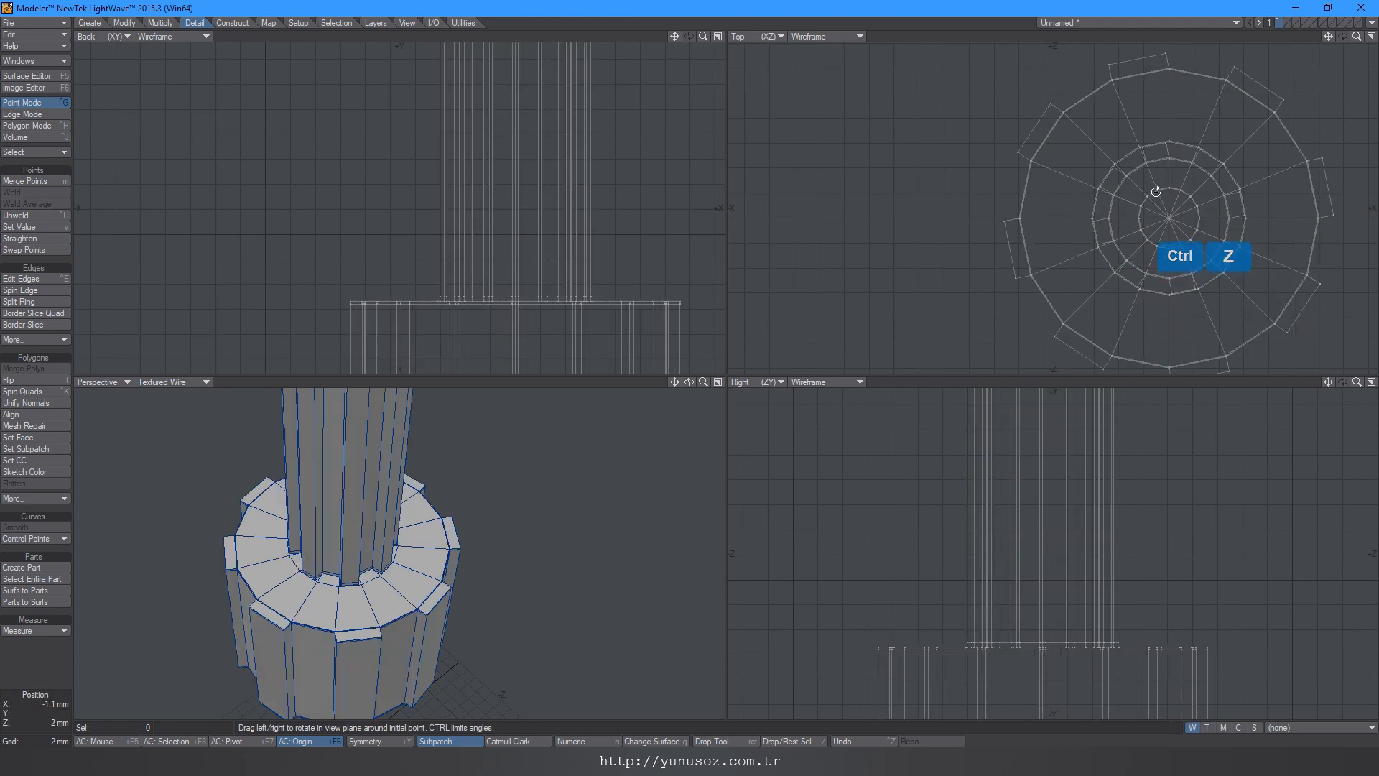
pyautogui.press('n')
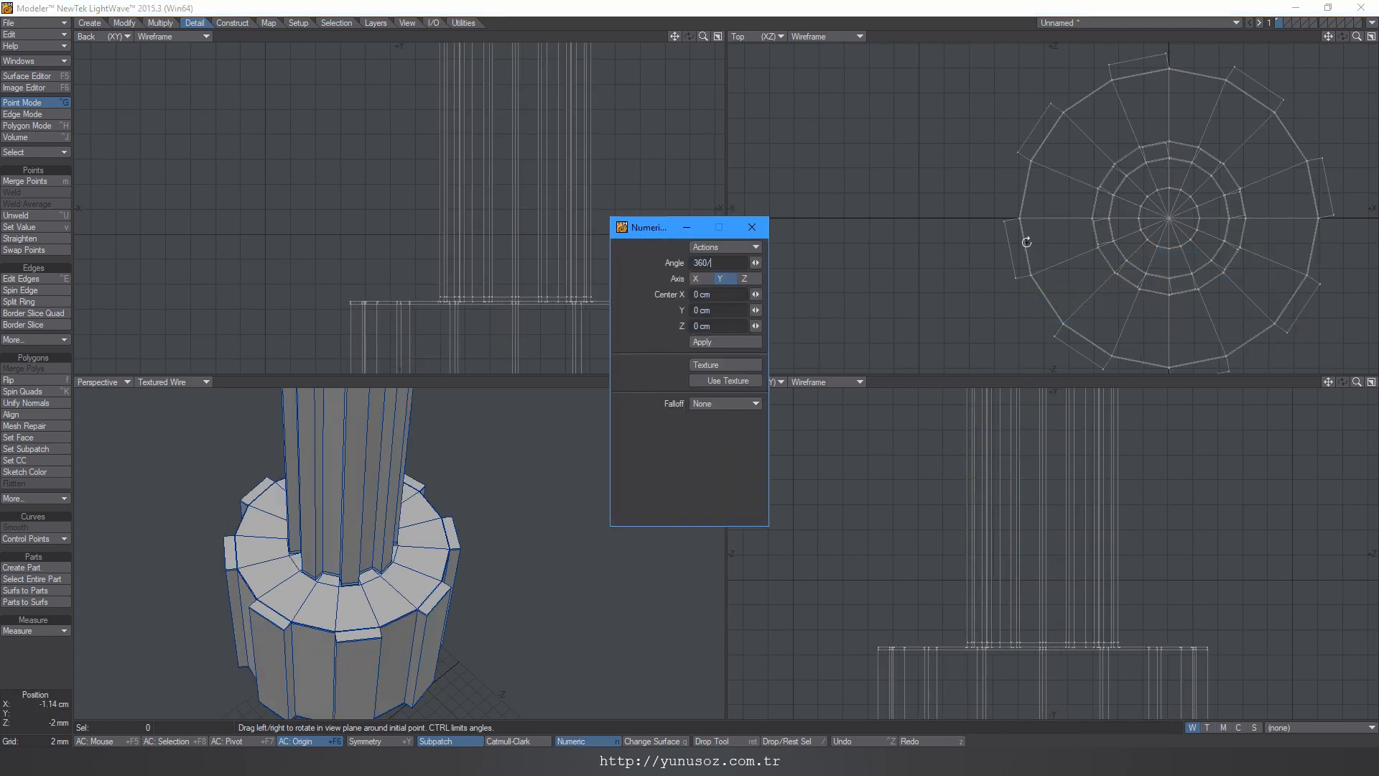
pyautogui.write('360/32')
pyautogui.press('Return')
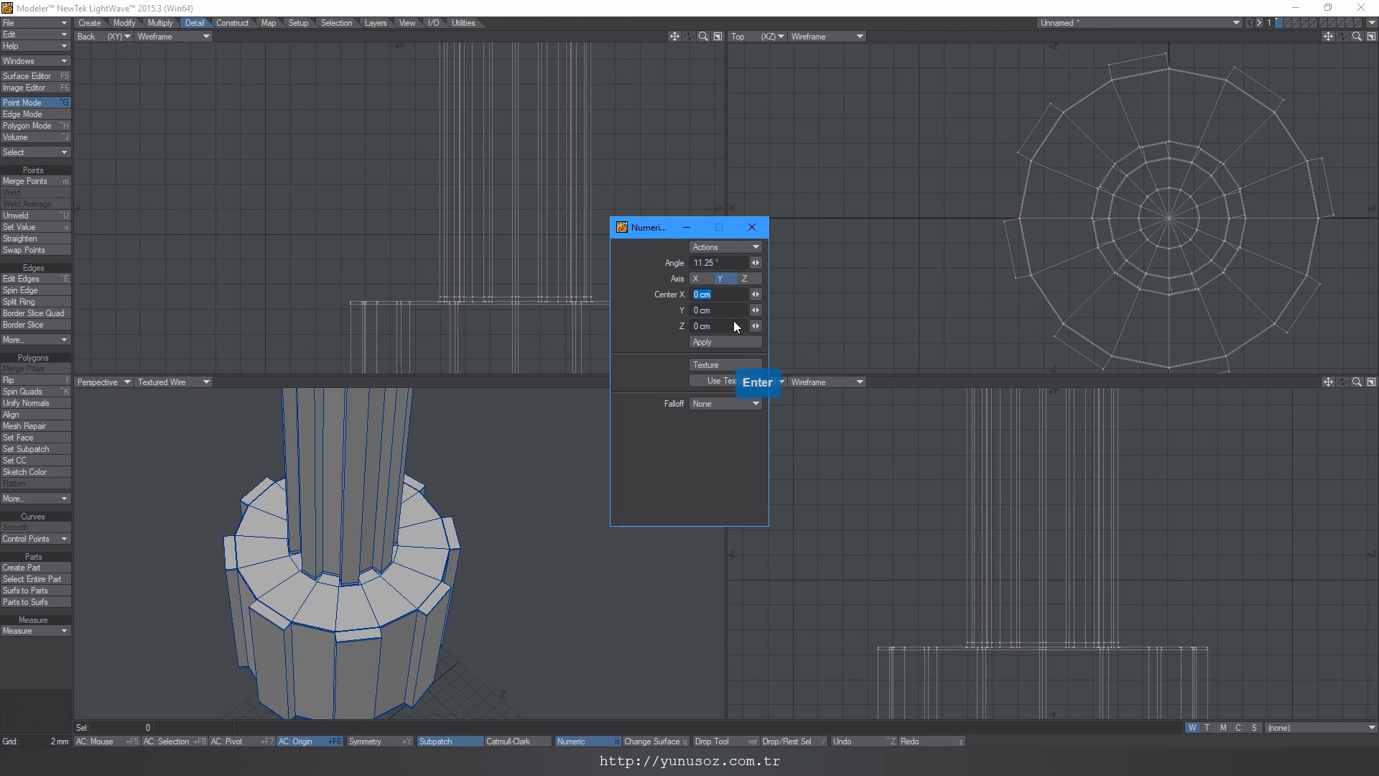
pyautogui.click(716, 340)
pyautogui.hotkey('ctrl', 'z')
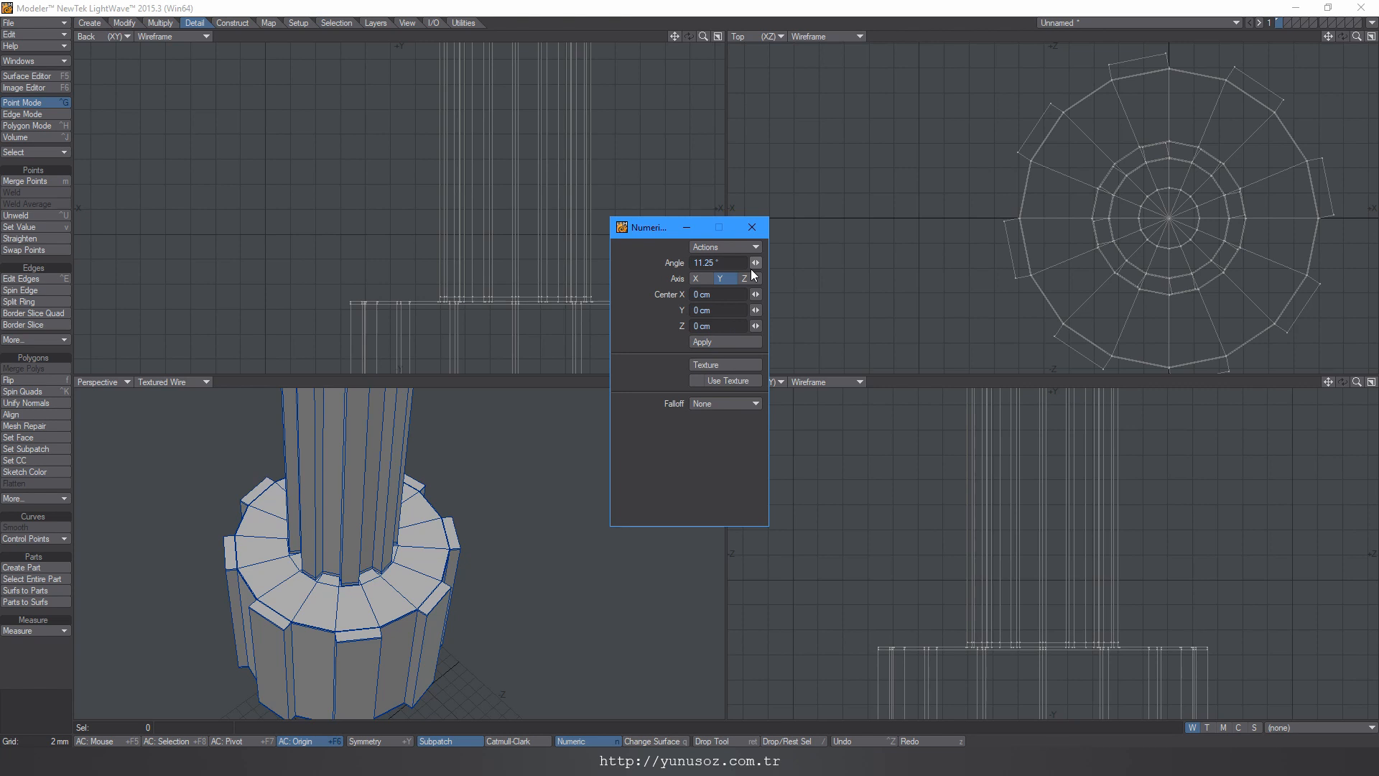
pyautogui.click(731, 339)
pyautogui.click(752, 228)
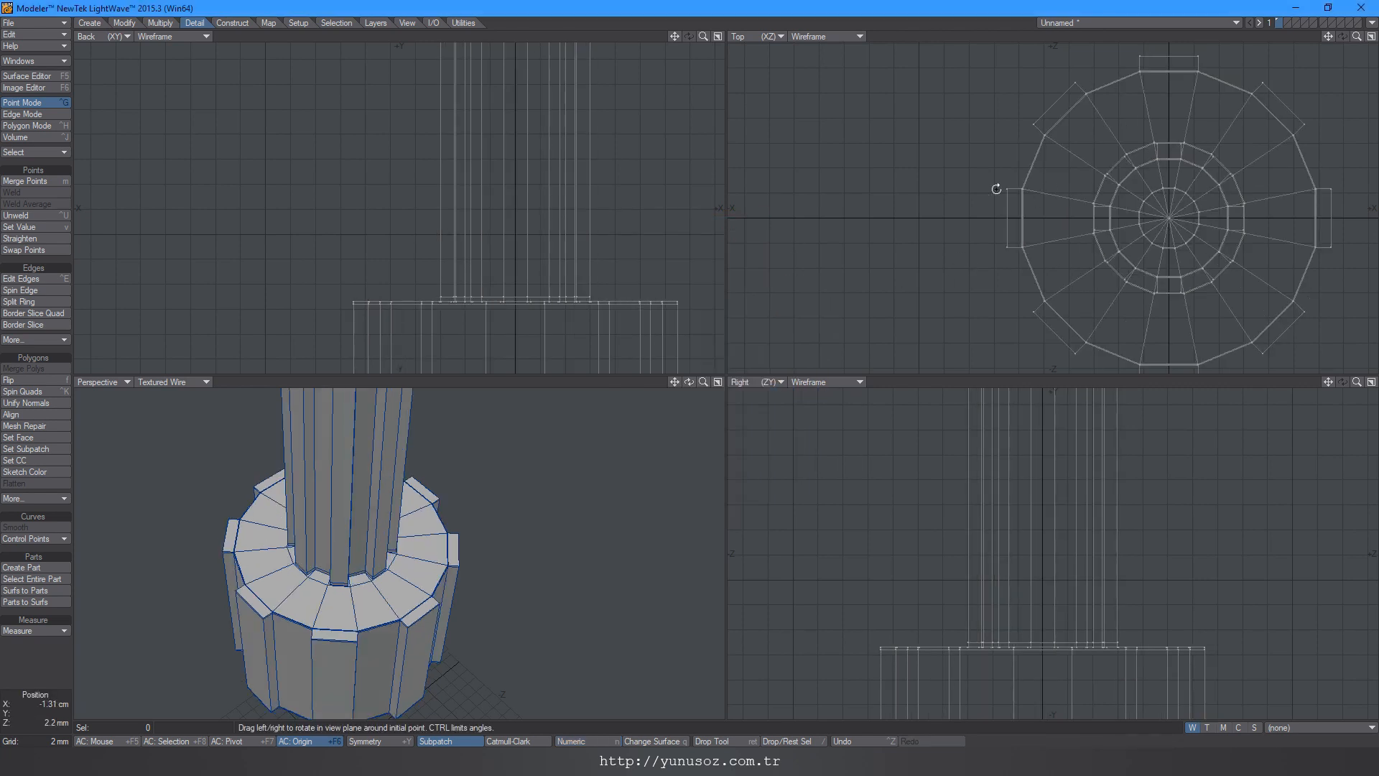
# Step: Rest the part on the ground along positive Y with all axes centred, and open the second layer with the first as background
pyautogui.press('space')
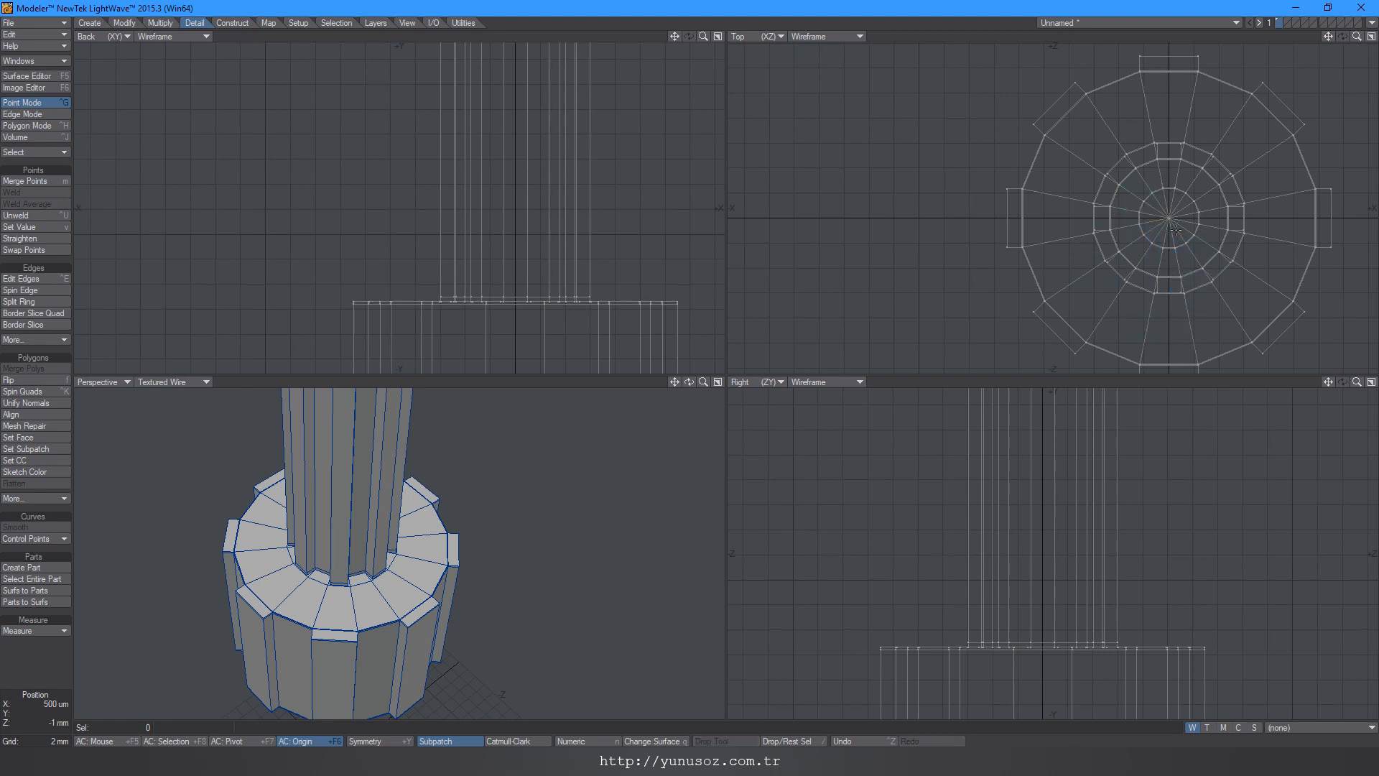
pyautogui.press('F3')
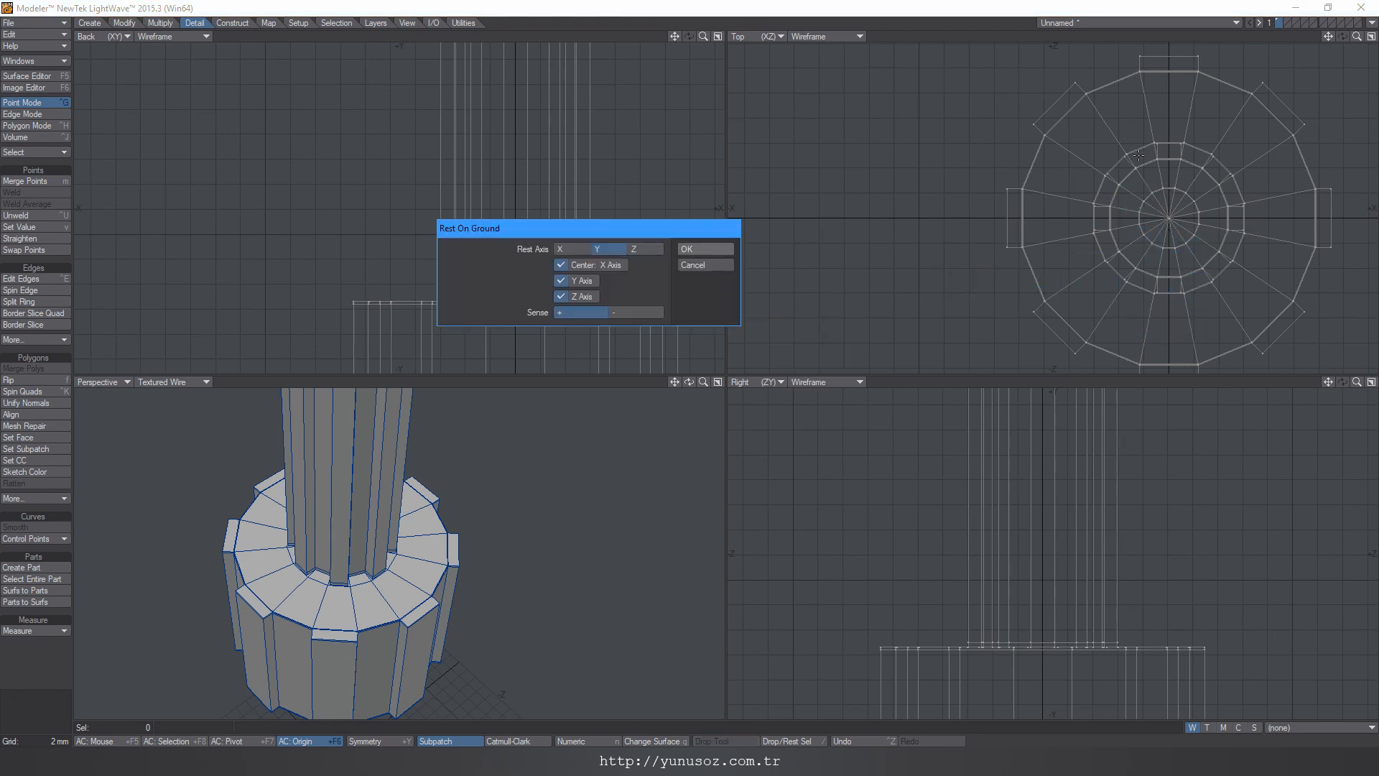
pyautogui.click(693, 253)
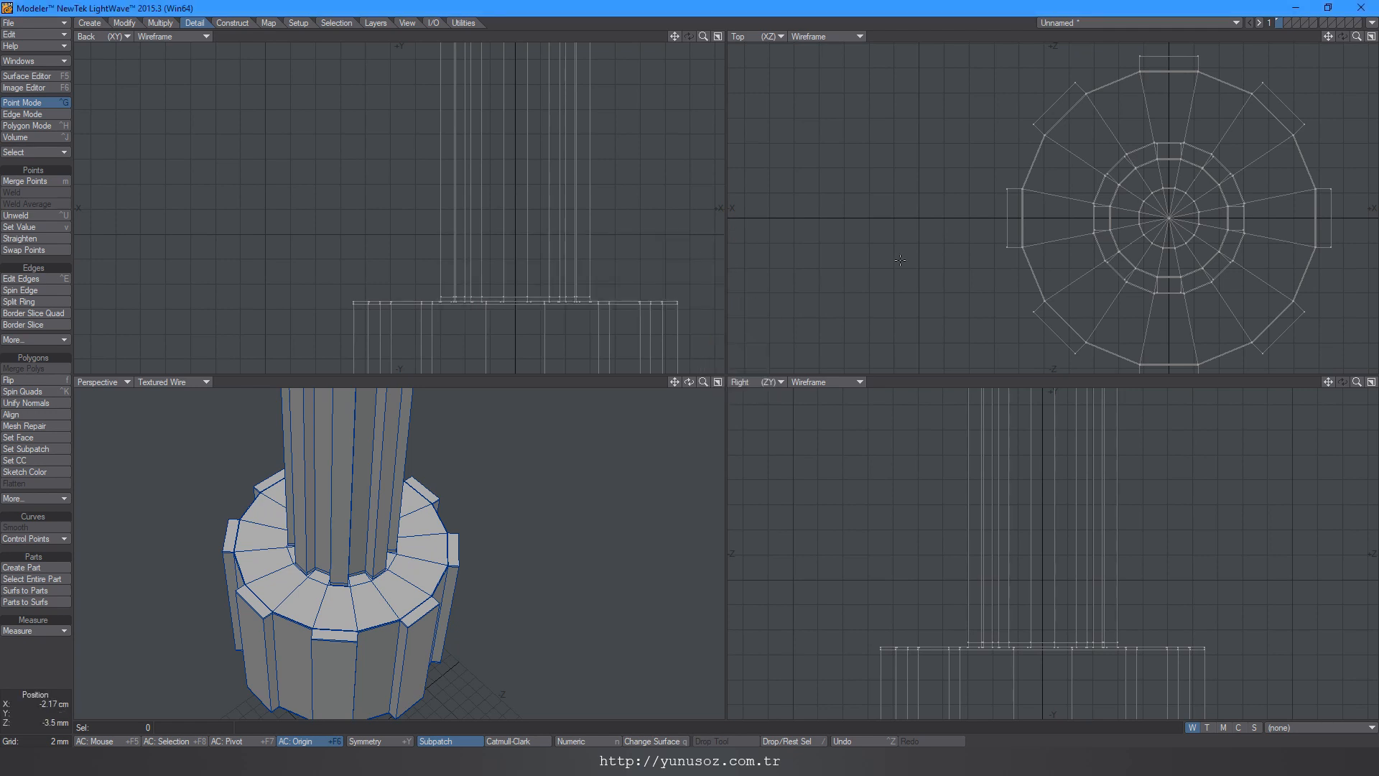
pyautogui.press('2')
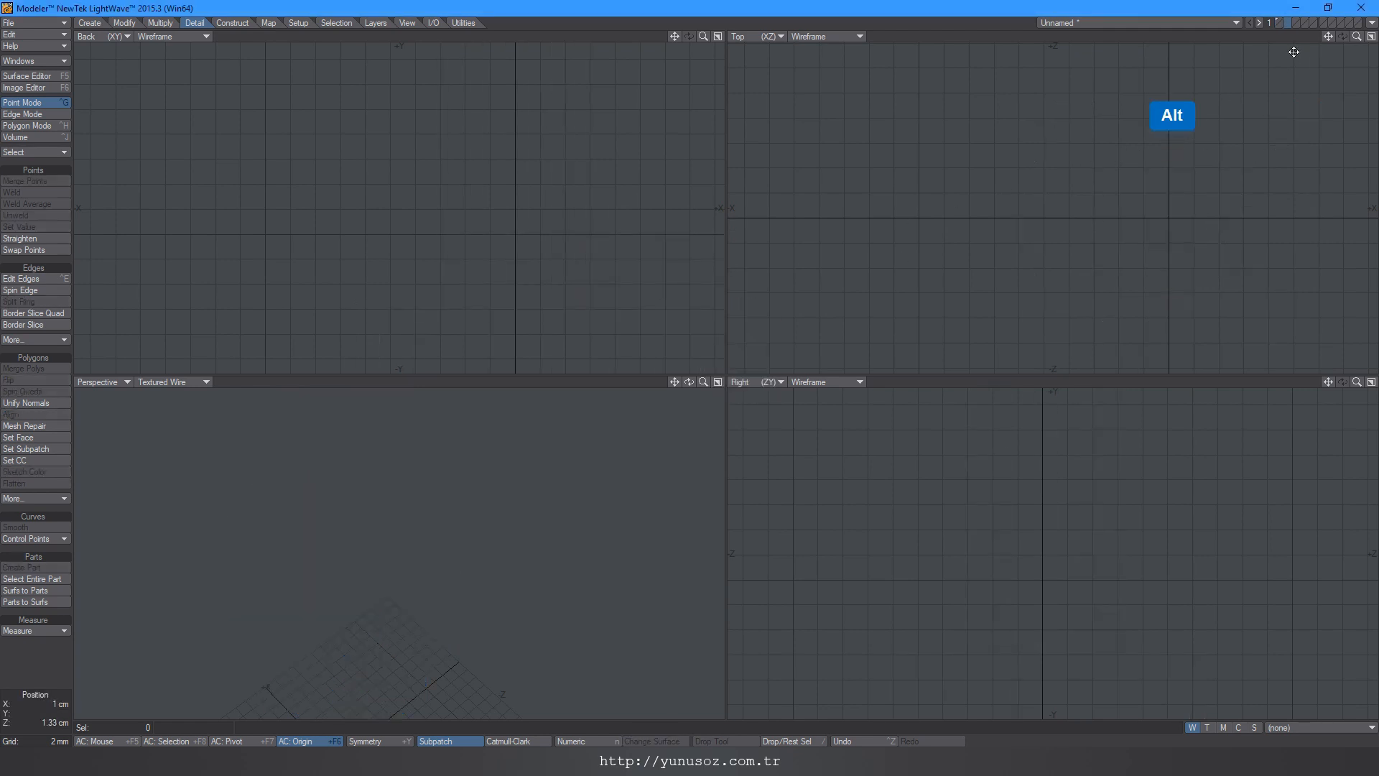
pyautogui.hotkey('alt', '1')
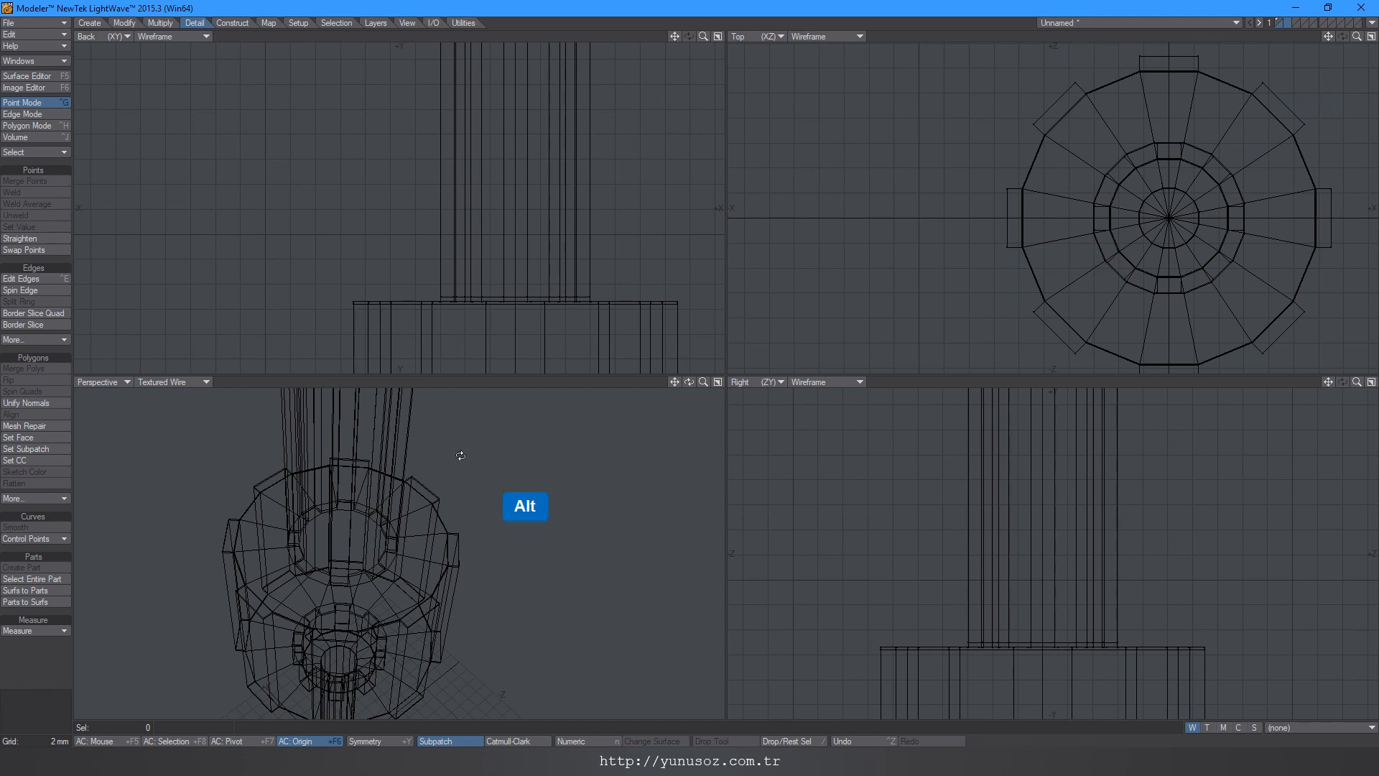
# Step: Create a flat box about 9 mm wide and 2 mm deep beside the negative-X rib, and adjust its edges to centre it on the X axis
pyautogui.keyDown('alt'); pyautogui.moveTo(361, 521); pyautogui.dragTo(369, 455); pyautogui.keyUp('alt')
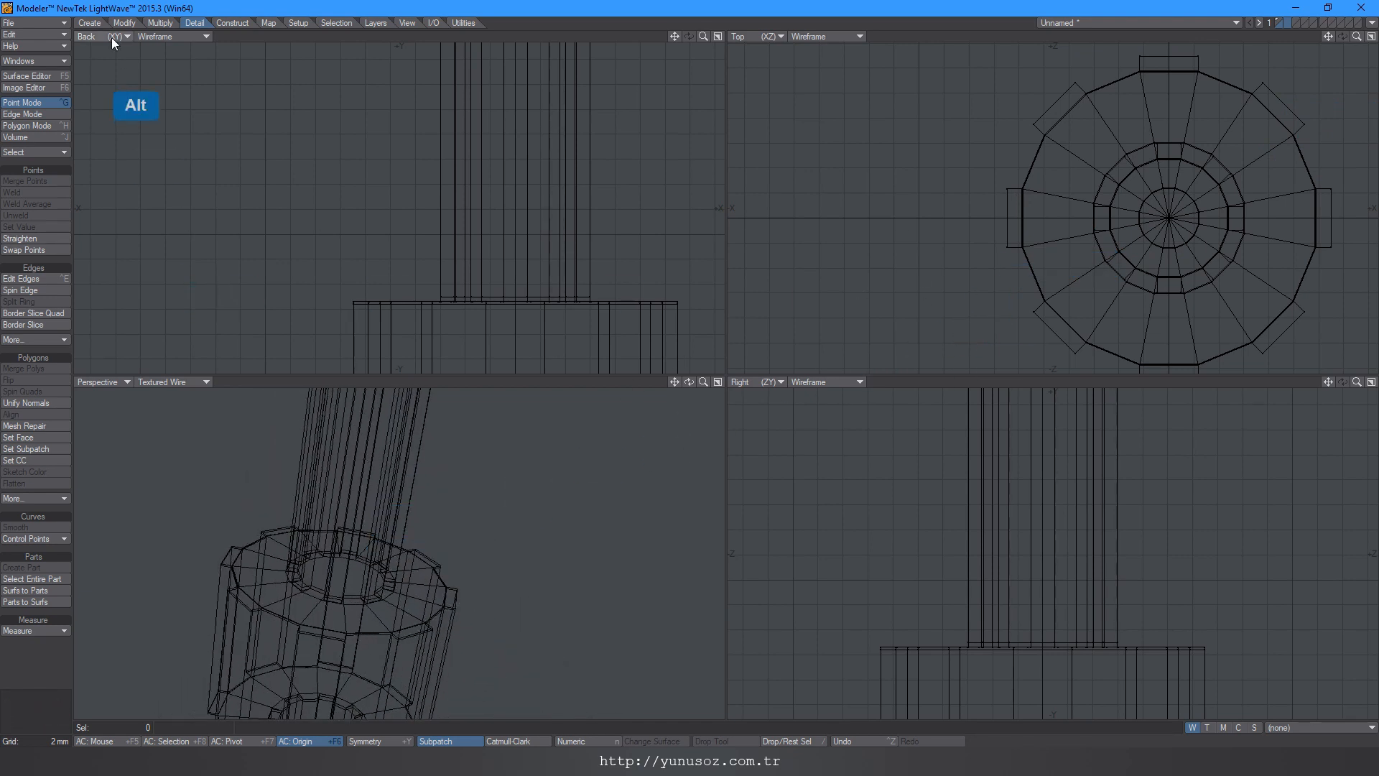
pyautogui.click(89, 23)
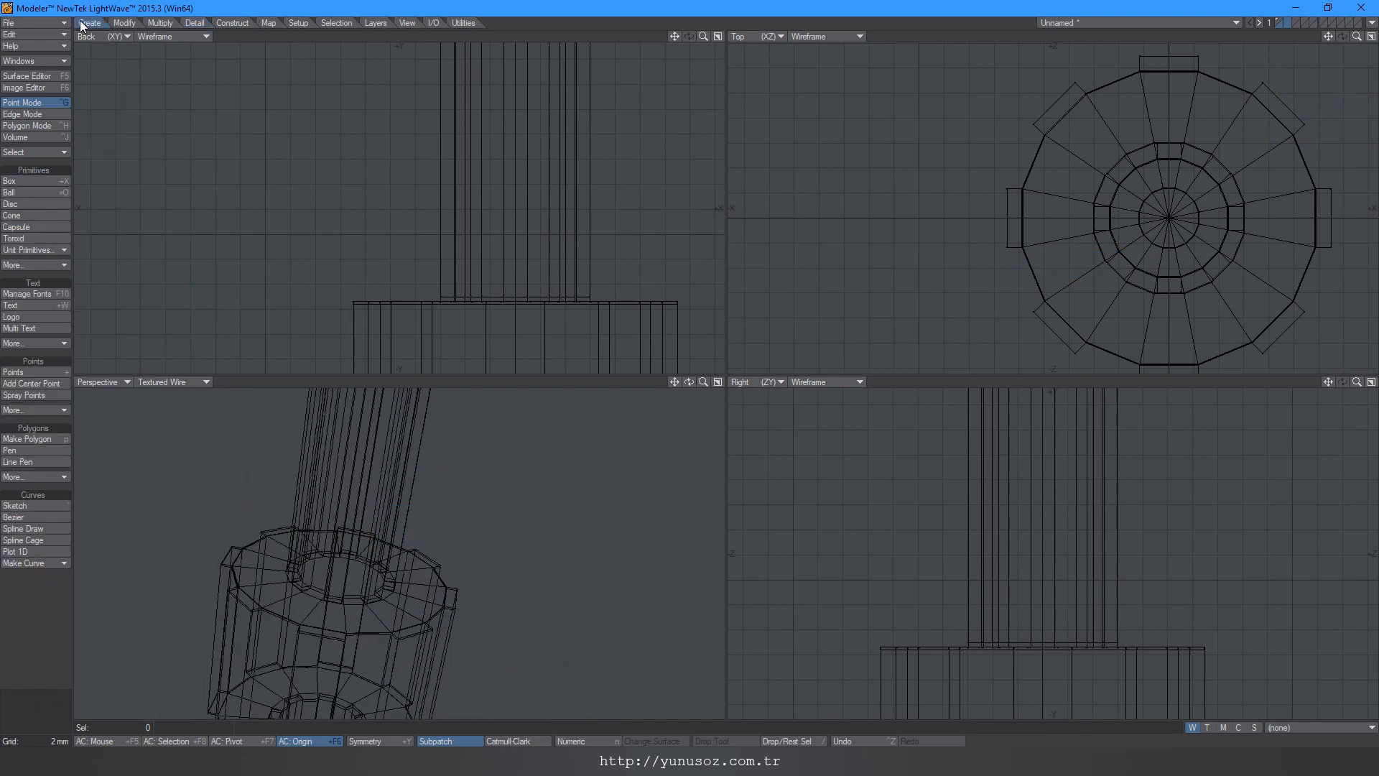
pyautogui.click(35, 181)
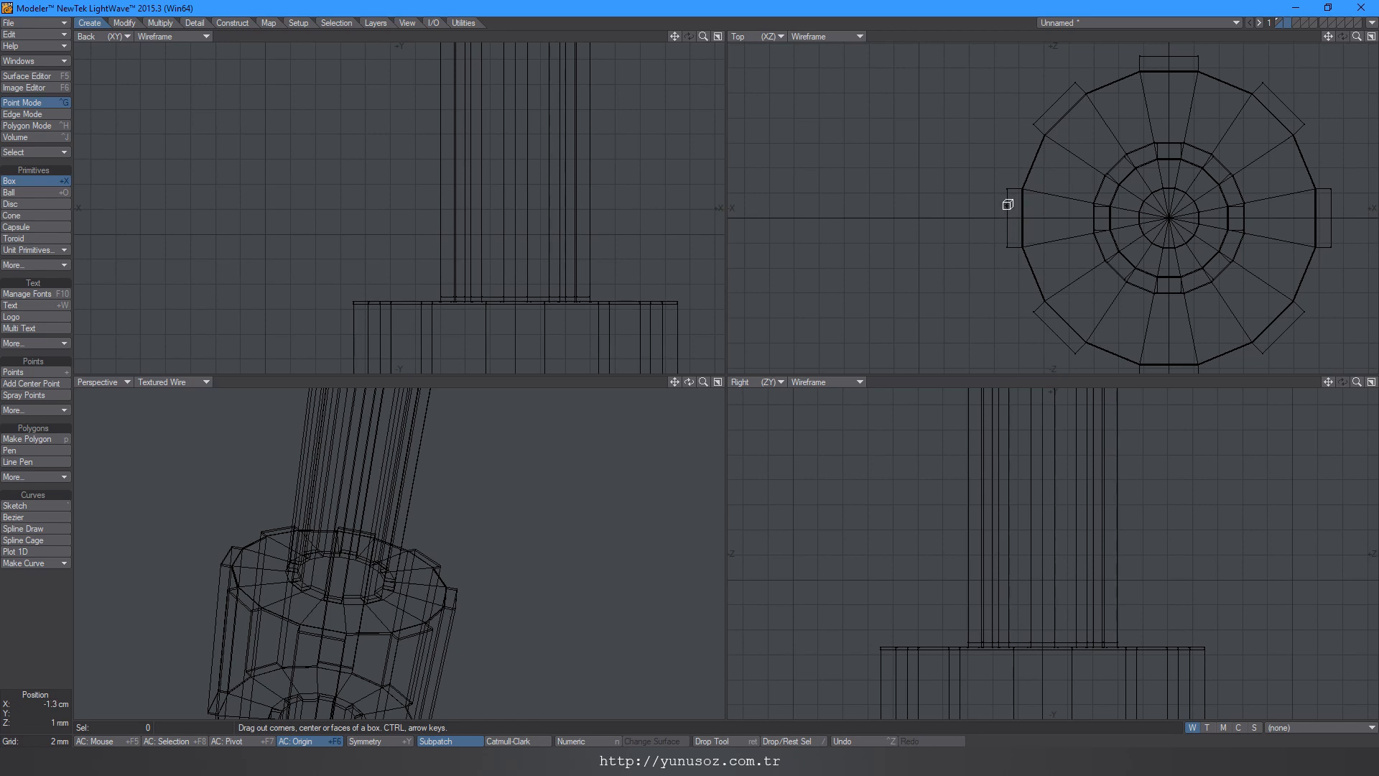
pyautogui.moveTo(1007, 205); pyautogui.dragTo(894, 231)
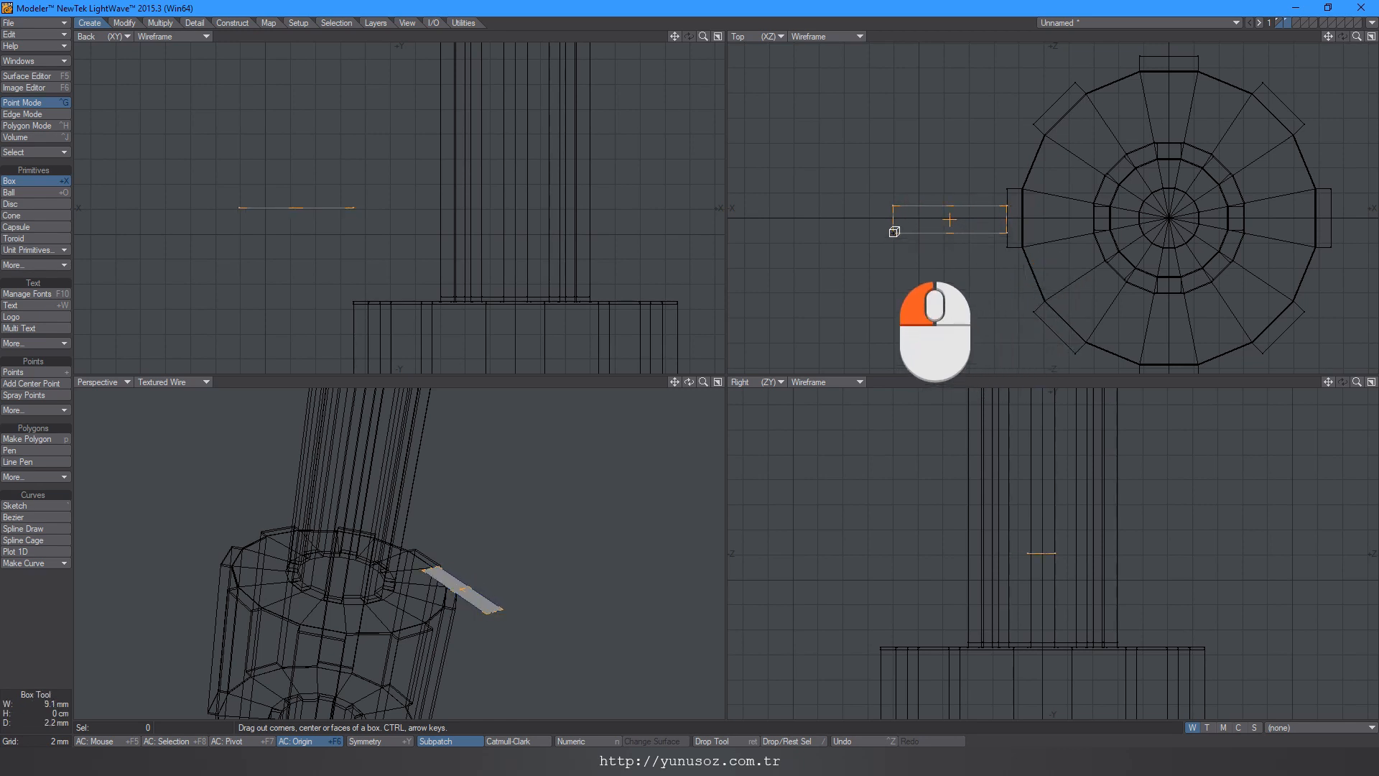
pyautogui.keyDown('ctrl'); pyautogui.keyDown('alt'); pyautogui.moveTo(996, 217); pyautogui.dragTo(1098, 230); pyautogui.keyUp('alt'); pyautogui.keyUp('ctrl')
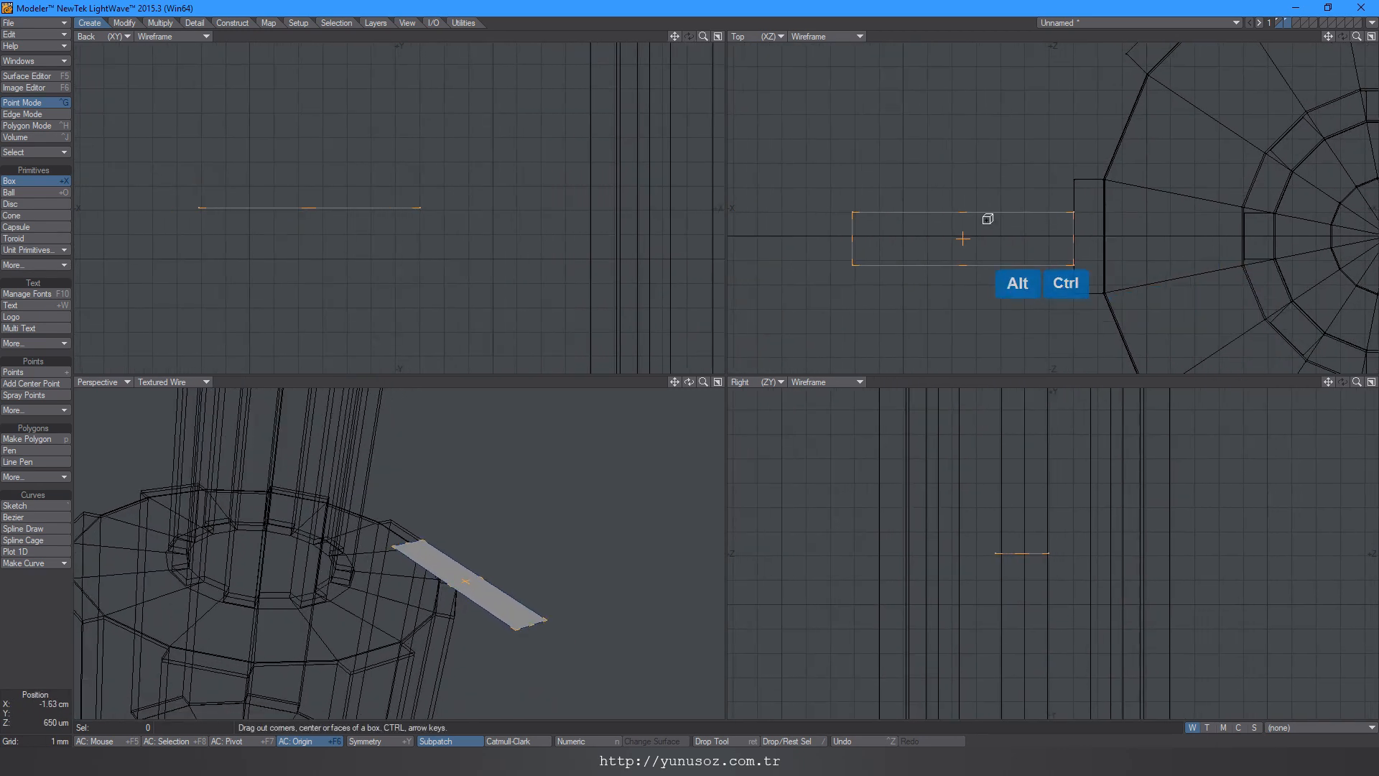
pyautogui.moveTo(963, 212); pyautogui.dragTo(963, 206)
pyautogui.moveTo(1075, 235); pyautogui.dragTo(1078, 235)
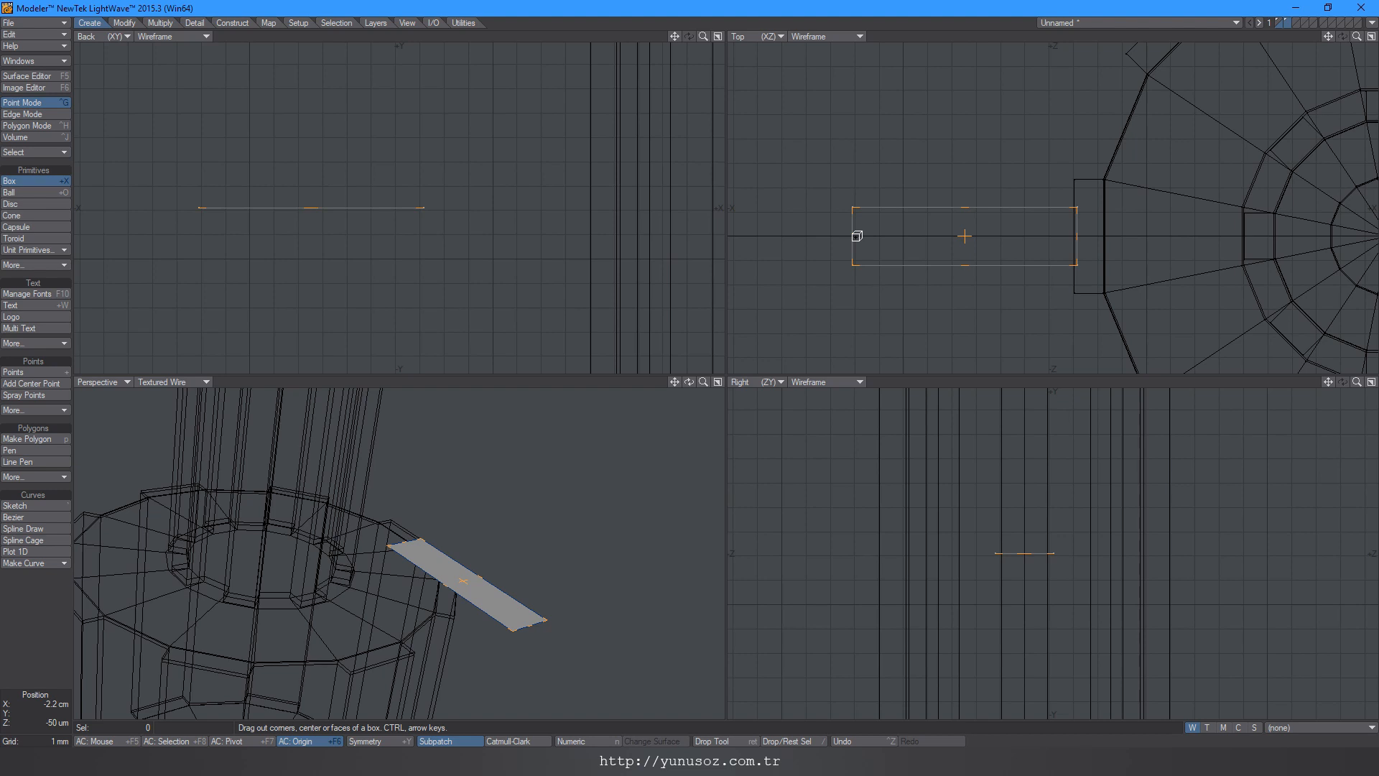
pyautogui.moveTo(857, 236); pyautogui.dragTo(860, 231)
# Step: Stretch the box vertically from the ground to just below the top of the ribbed stem, and finish the box
pyautogui.keyDown('ctrl'); pyautogui.keyDown('alt'); pyautogui.moveTo(1007, 247); pyautogui.dragTo(851, 243); pyautogui.keyUp('alt'); pyautogui.keyUp('ctrl')
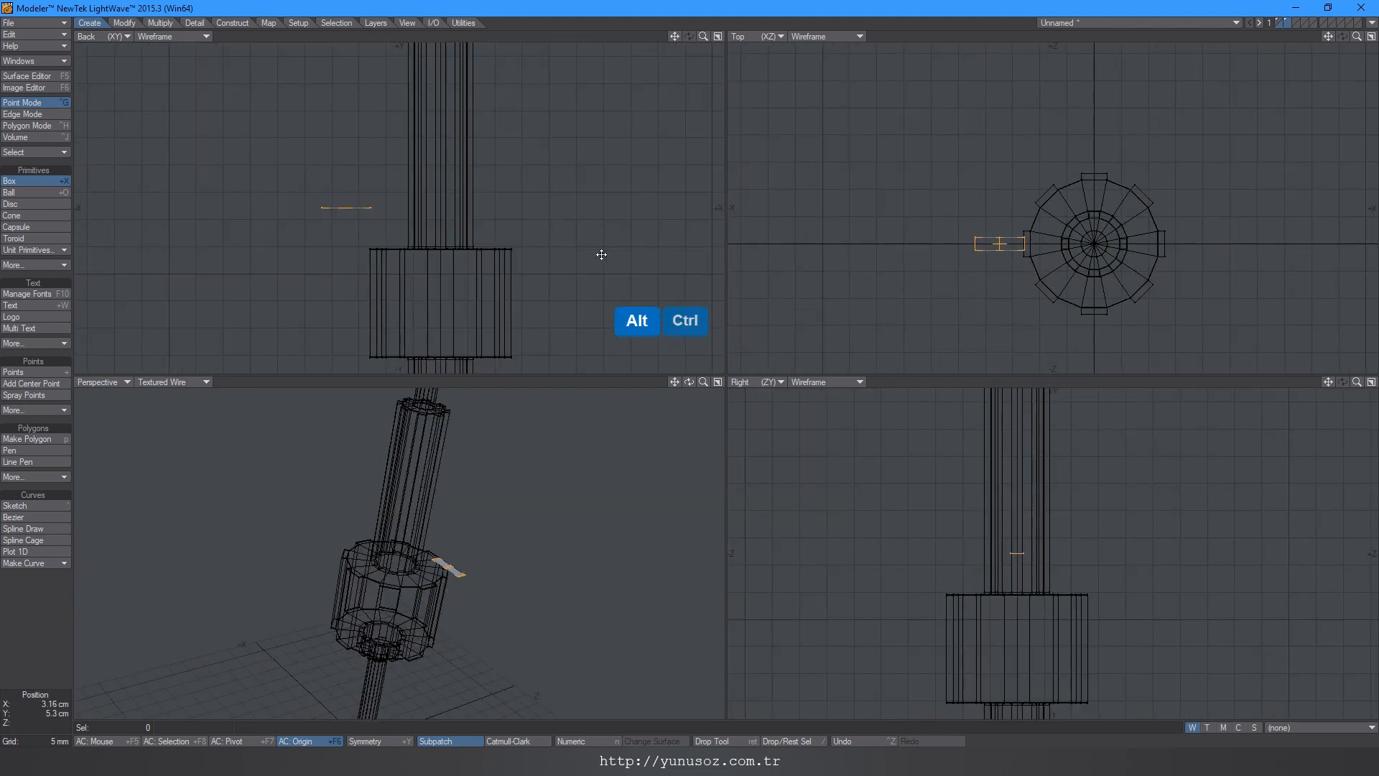
pyautogui.keyDown('ctrl'); pyautogui.keyDown('alt'); pyautogui.moveTo(529, 226); pyautogui.dragTo(398, 223); pyautogui.keyUp('alt'); pyautogui.keyUp('ctrl')
pyautogui.keyDown('alt'); pyautogui.moveTo(449, 230); pyautogui.dragTo(453, 283); pyautogui.keyUp('alt')
pyautogui.moveTo(412, 226); pyautogui.dragTo(415, 203)
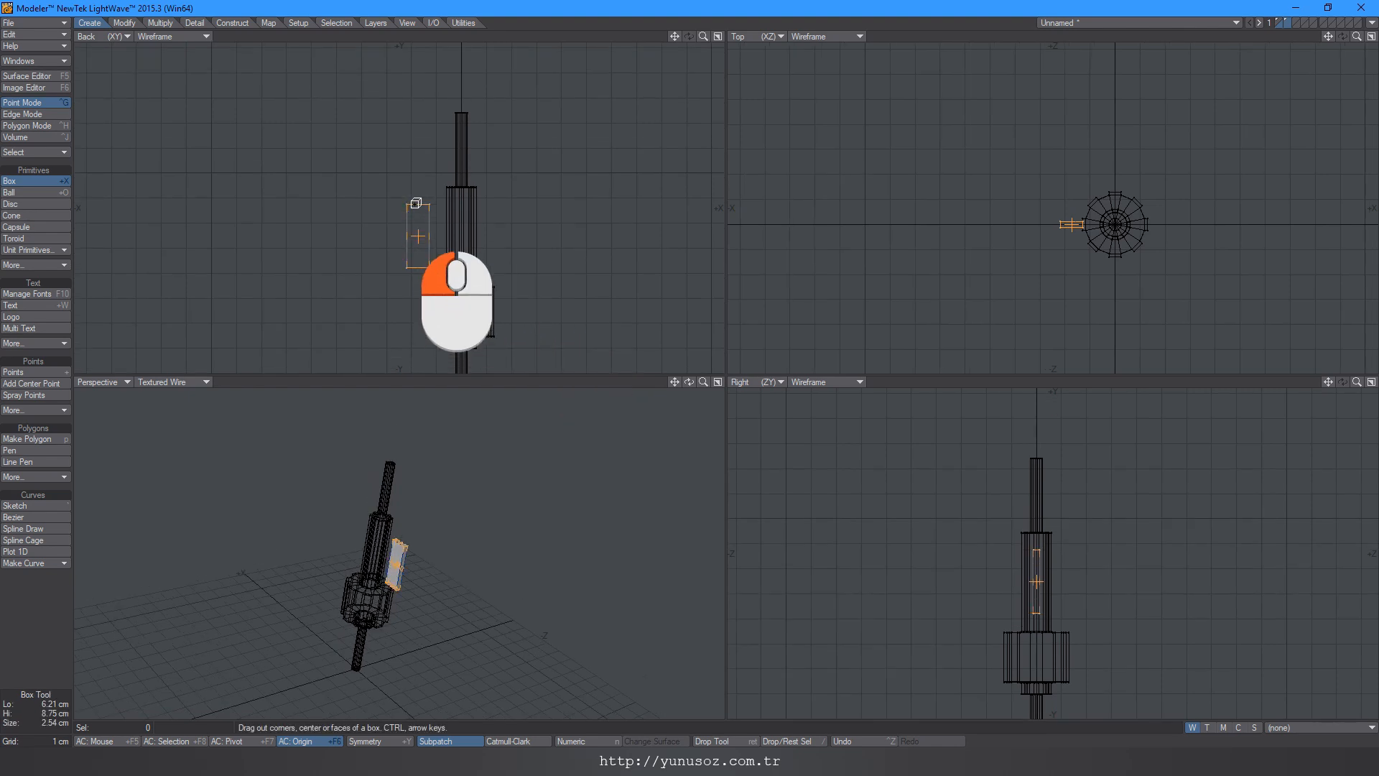
pyautogui.keyDown('ctrl'); pyautogui.keyDown('alt'); pyautogui.moveTo(523, 253); pyautogui.dragTo(414, 238); pyautogui.keyUp('alt'); pyautogui.keyUp('ctrl')
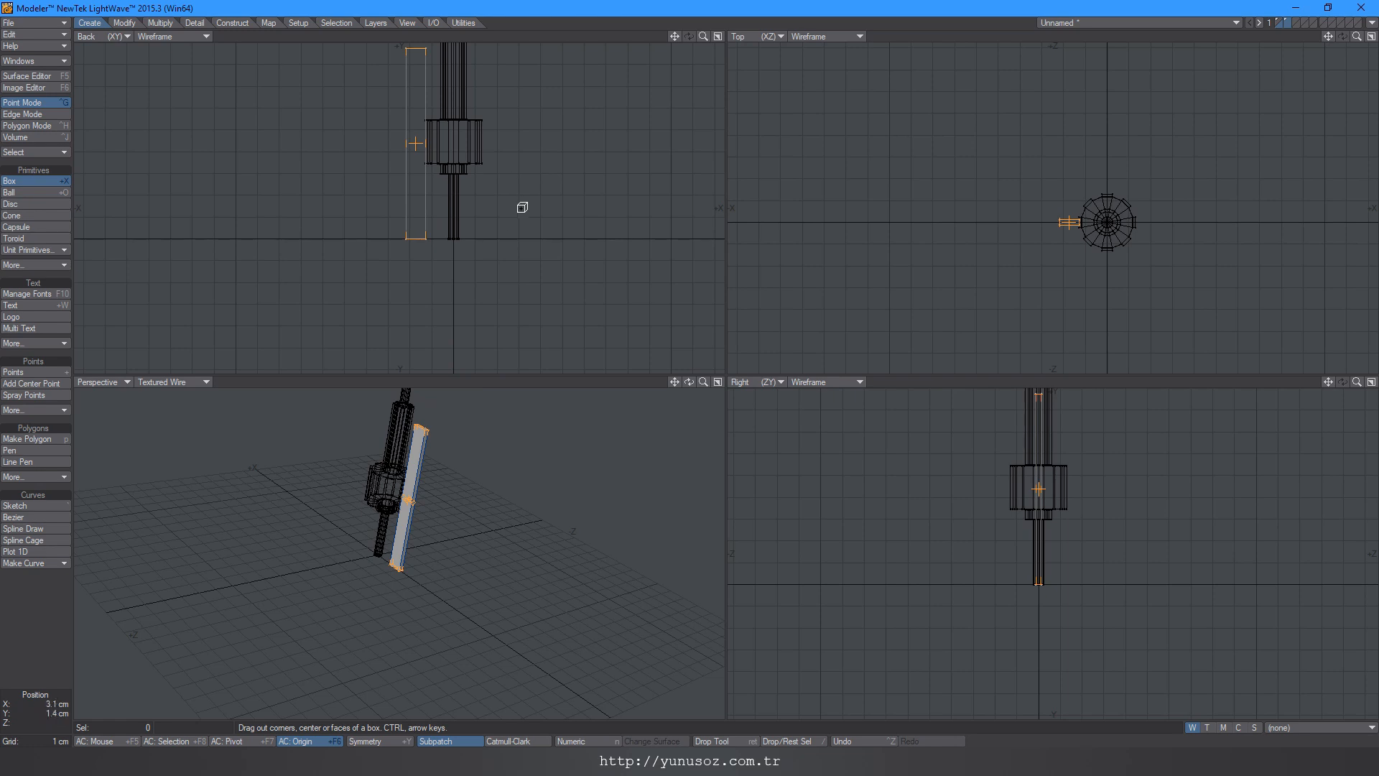
pyautogui.keyDown('alt'); pyautogui.moveTo(418, 536); pyautogui.dragTo(395, 562); pyautogui.keyUp('alt')
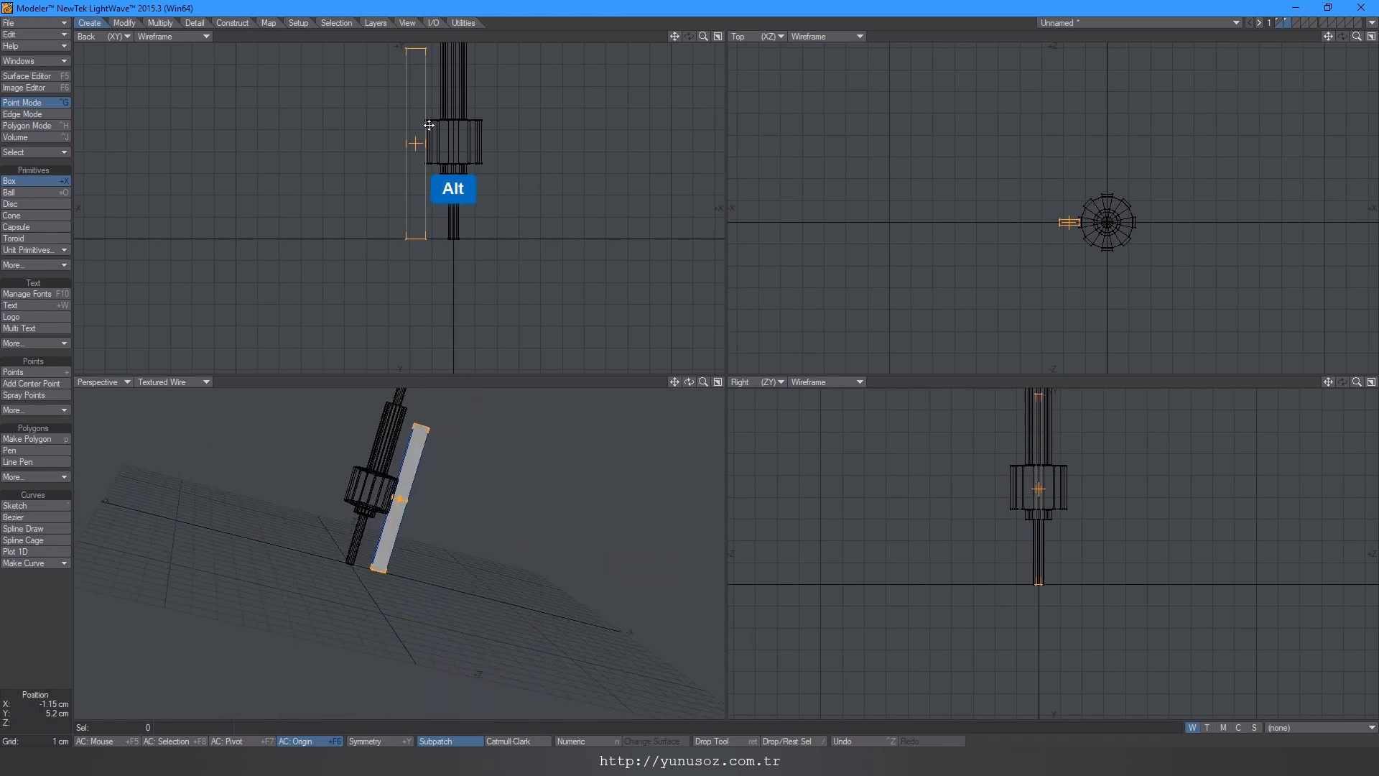
pyautogui.keyDown('ctrl'); pyautogui.keyDown('alt'); pyautogui.moveTo(415, 96); pyautogui.dragTo(510, 86); pyautogui.keyUp('alt'); pyautogui.keyUp('ctrl')
pyautogui.moveTo(391, 213); pyautogui.dragTo(462, 368)
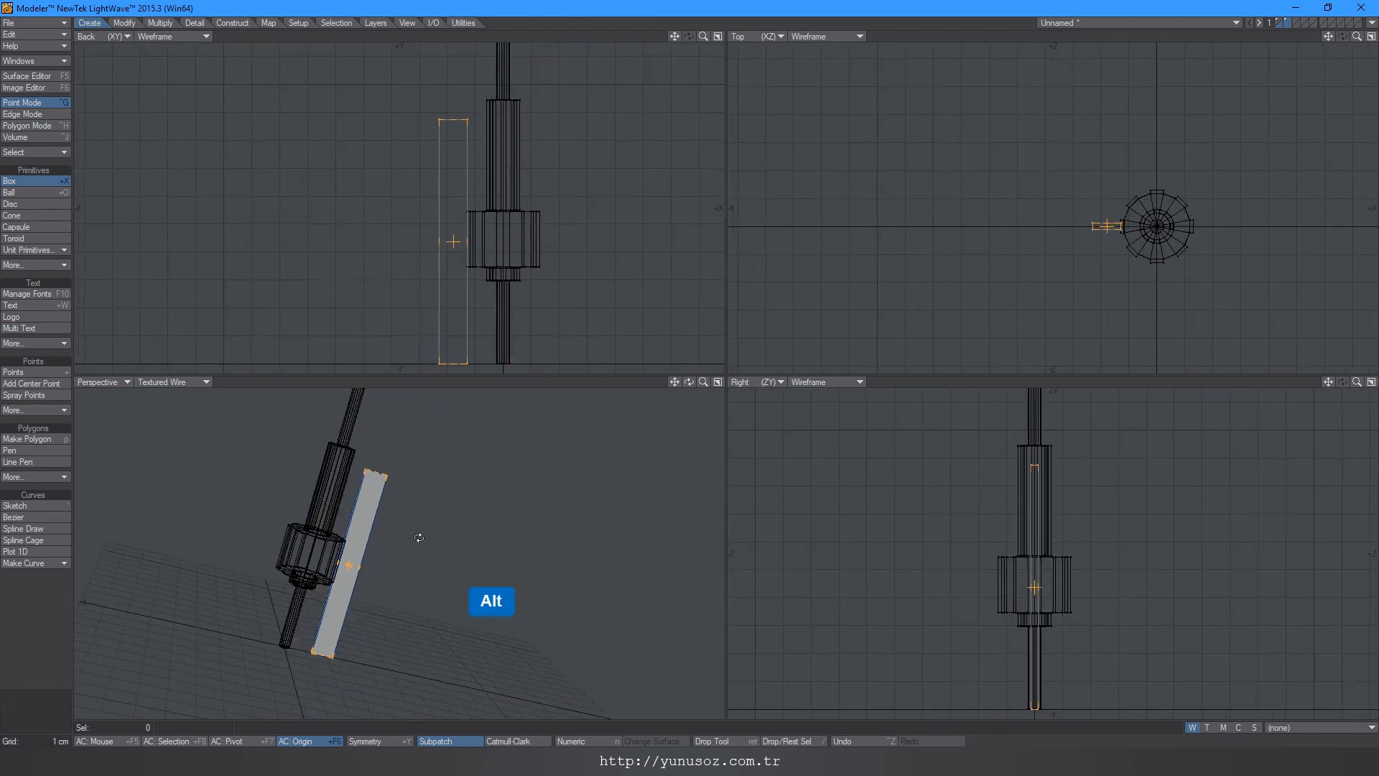
pyautogui.keyDown('alt'); pyautogui.moveTo(468, 536); pyautogui.dragTo(423, 539); pyautogui.keyUp('alt')
pyautogui.press('space')
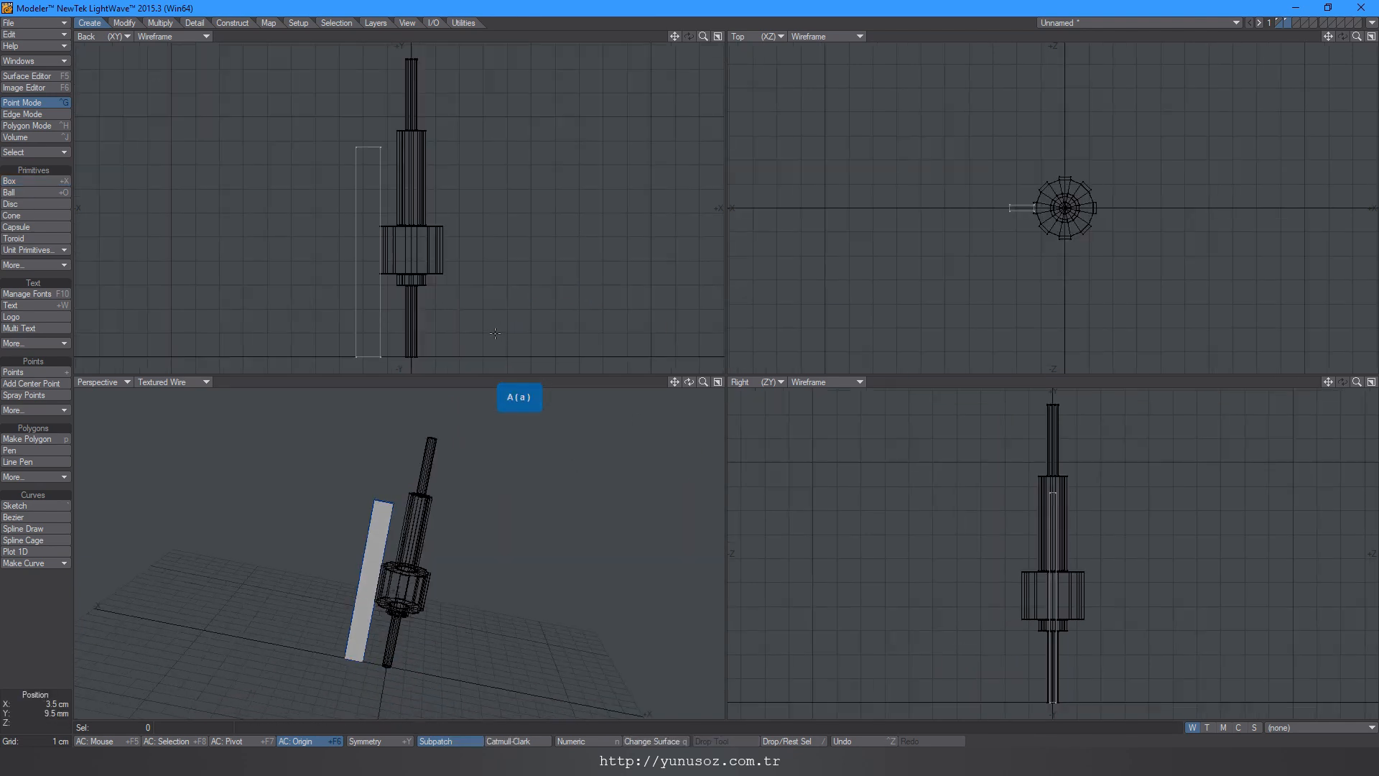
# Step: Add an edge loop around the tall box near its lower end, forming a roughly square bottom section
pyautogui.keyDown('ctrl'); pyautogui.keyDown('alt'); pyautogui.moveTo(420, 280); pyautogui.dragTo(464, 281); pyautogui.keyUp('alt'); pyautogui.keyUp('ctrl')
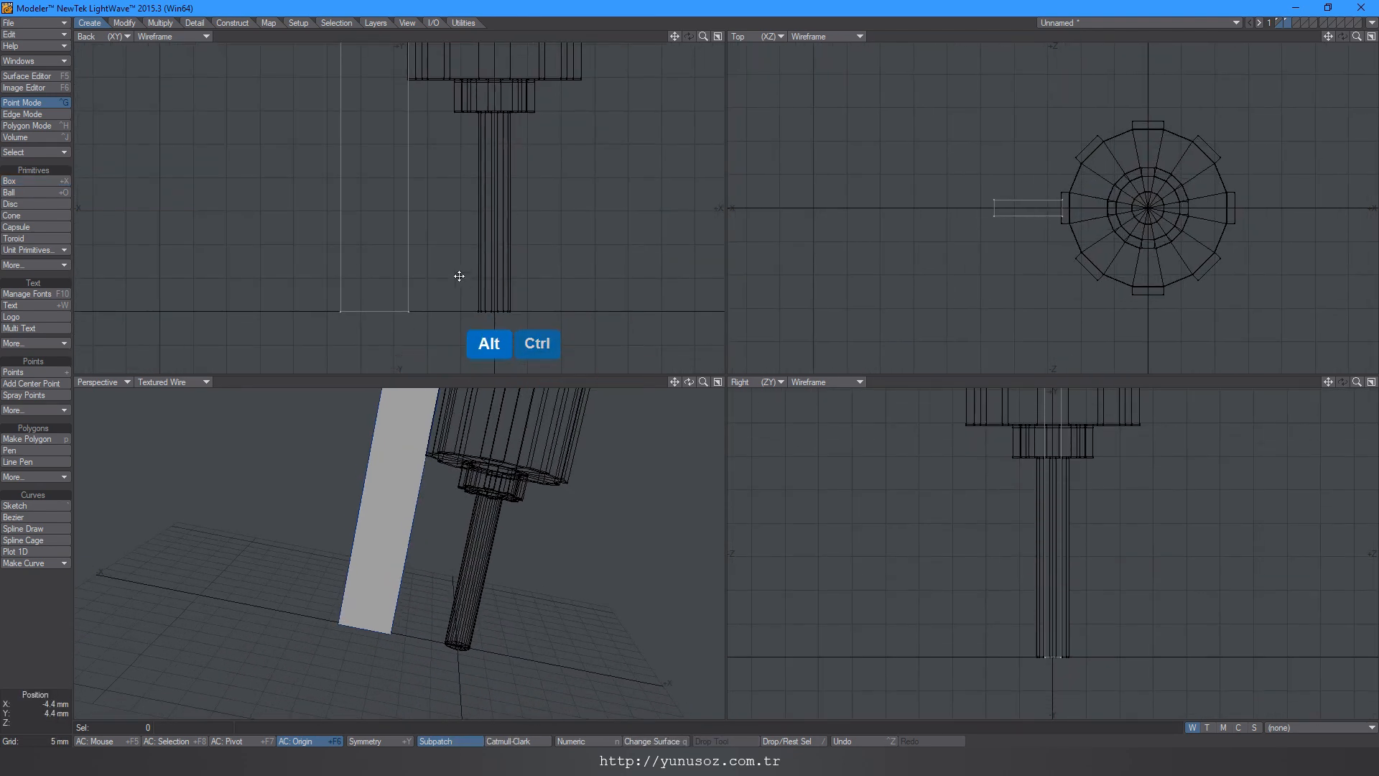
pyautogui.click(161, 23)
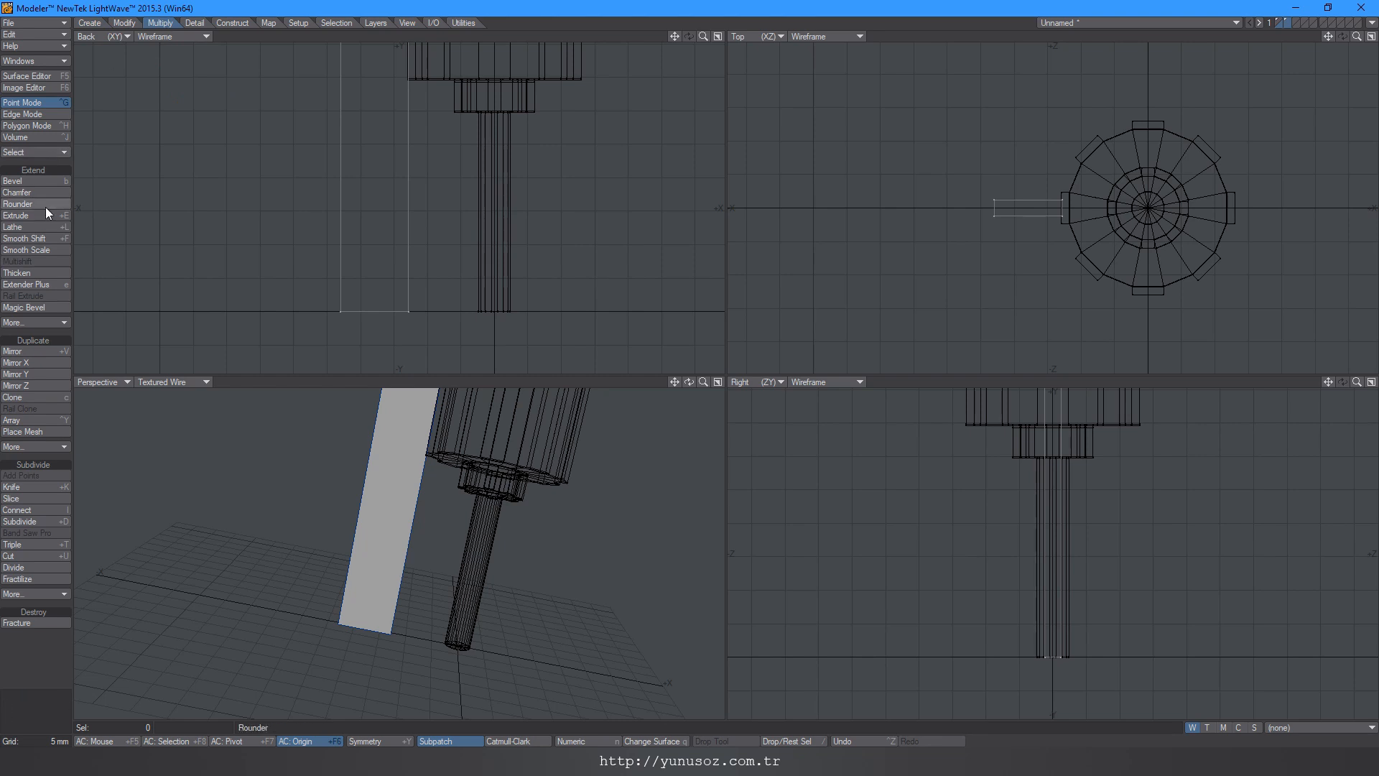
pyautogui.click(202, 23)
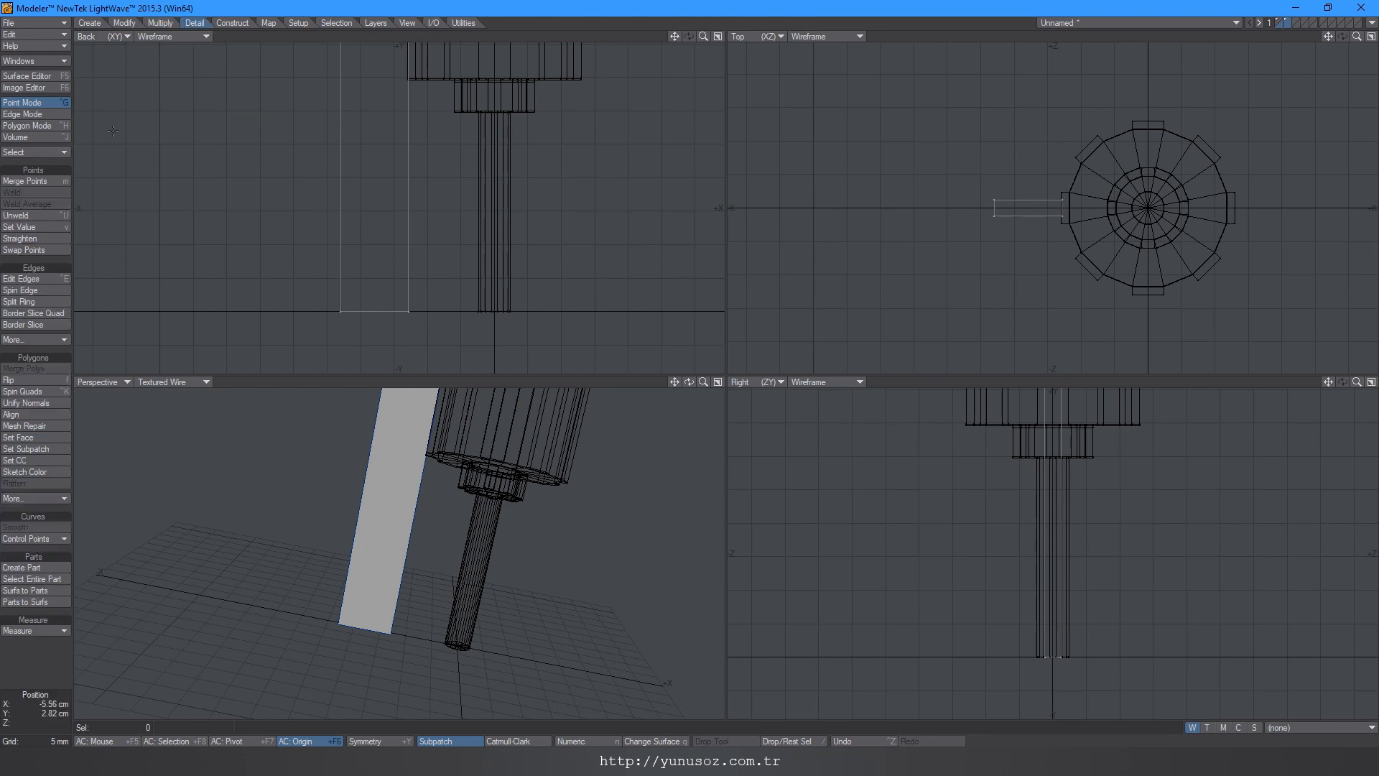
pyautogui.click(36, 280)
pyautogui.keyDown('ctrl'); pyautogui.keyDown('alt'); pyautogui.moveTo(410, 358); pyautogui.dragTo(446, 260); pyautogui.keyUp('alt'); pyautogui.keyUp('ctrl')
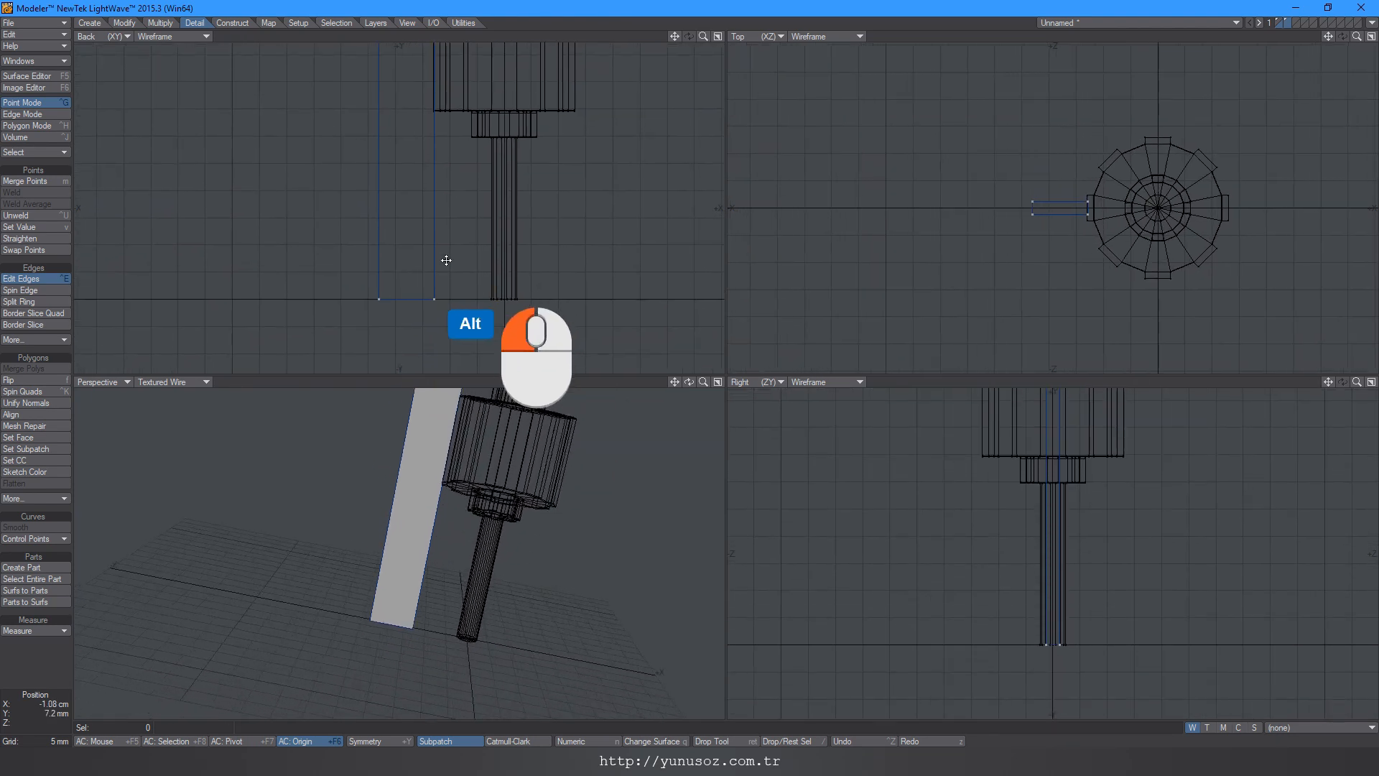
pyautogui.moveTo(433, 271); pyautogui.dragTo(432, 385, button='right')
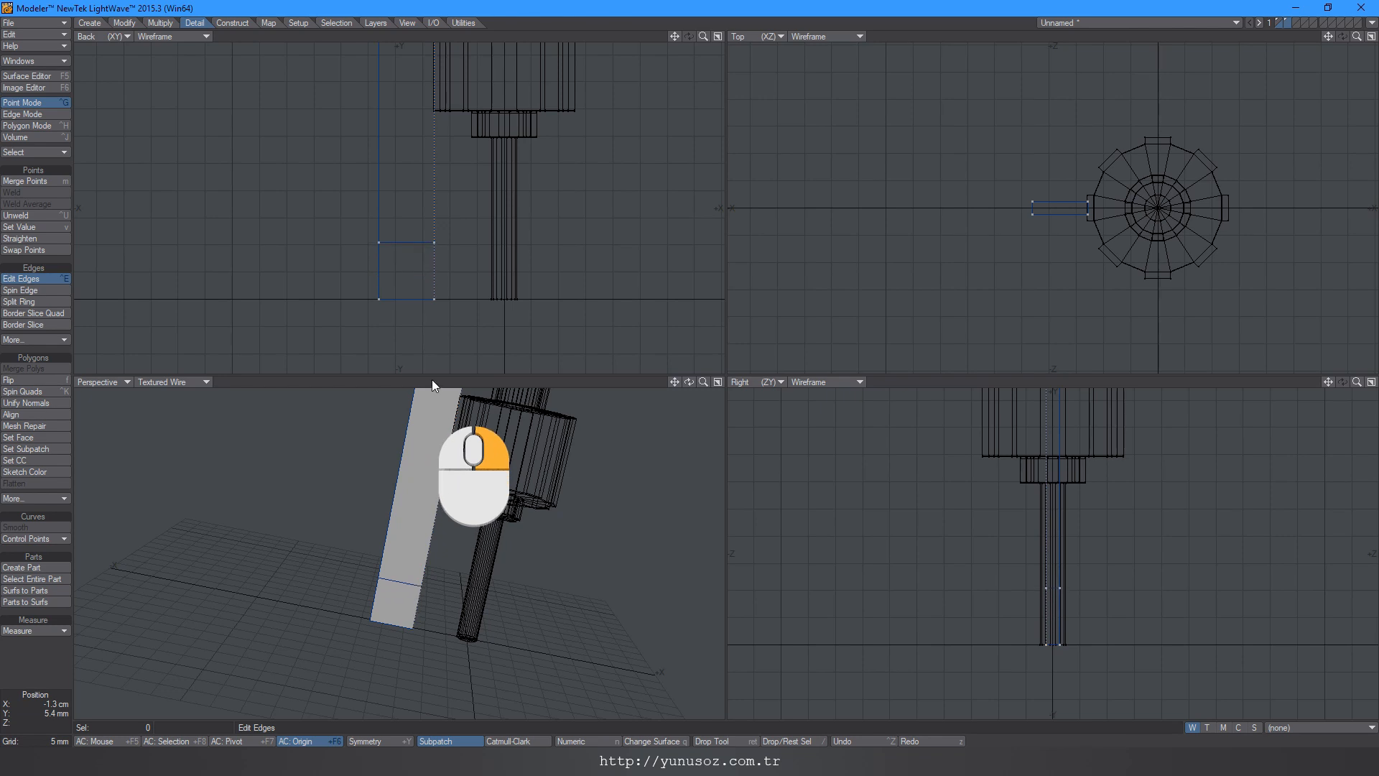
pyautogui.moveTo(432, 379); pyautogui.dragTo(432, 380, button='right')
pyautogui.press('Return')
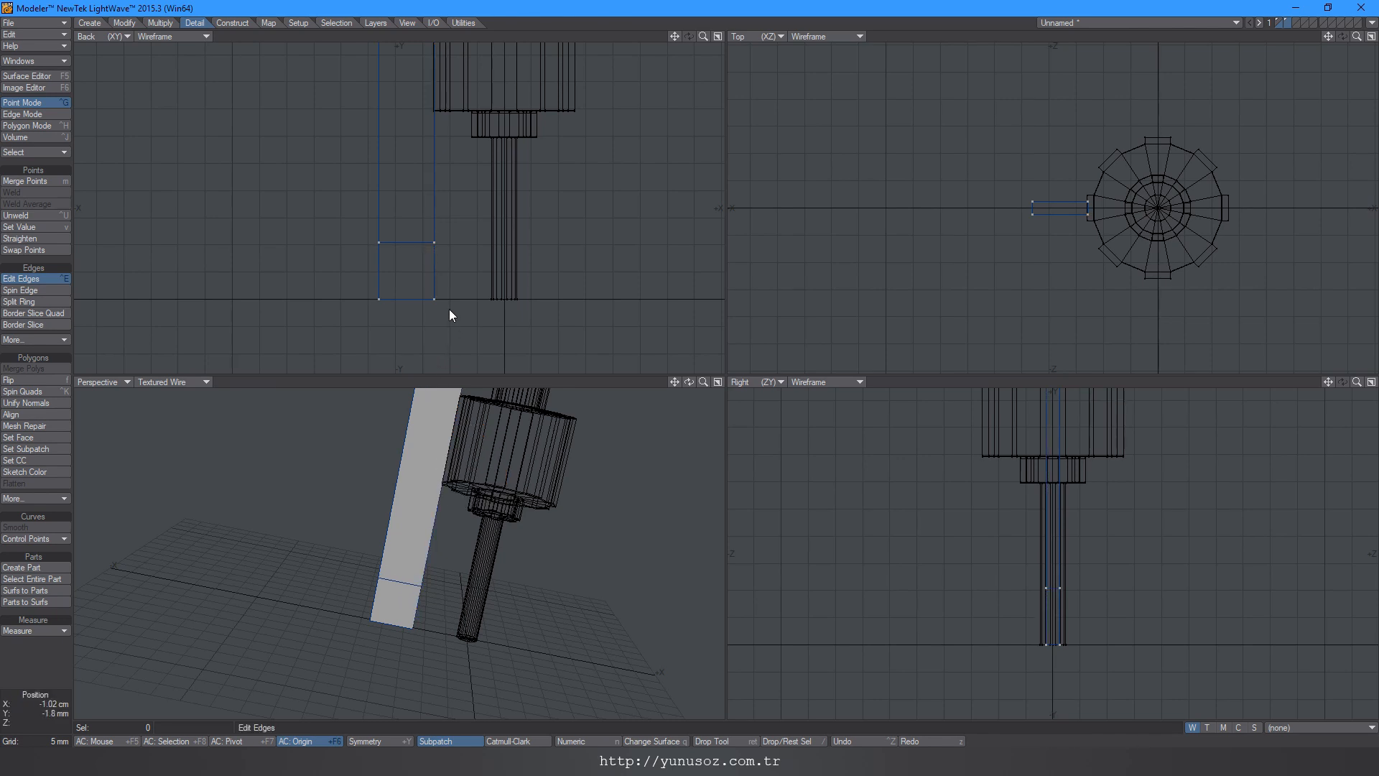
# Step: Move the outer side polygon of the box's bottom section outward along negative X to form a long horizontal foot
pyautogui.keyDown('alt'); pyautogui.moveTo(453, 431); pyautogui.dragTo(452, 571); pyautogui.keyUp('alt')
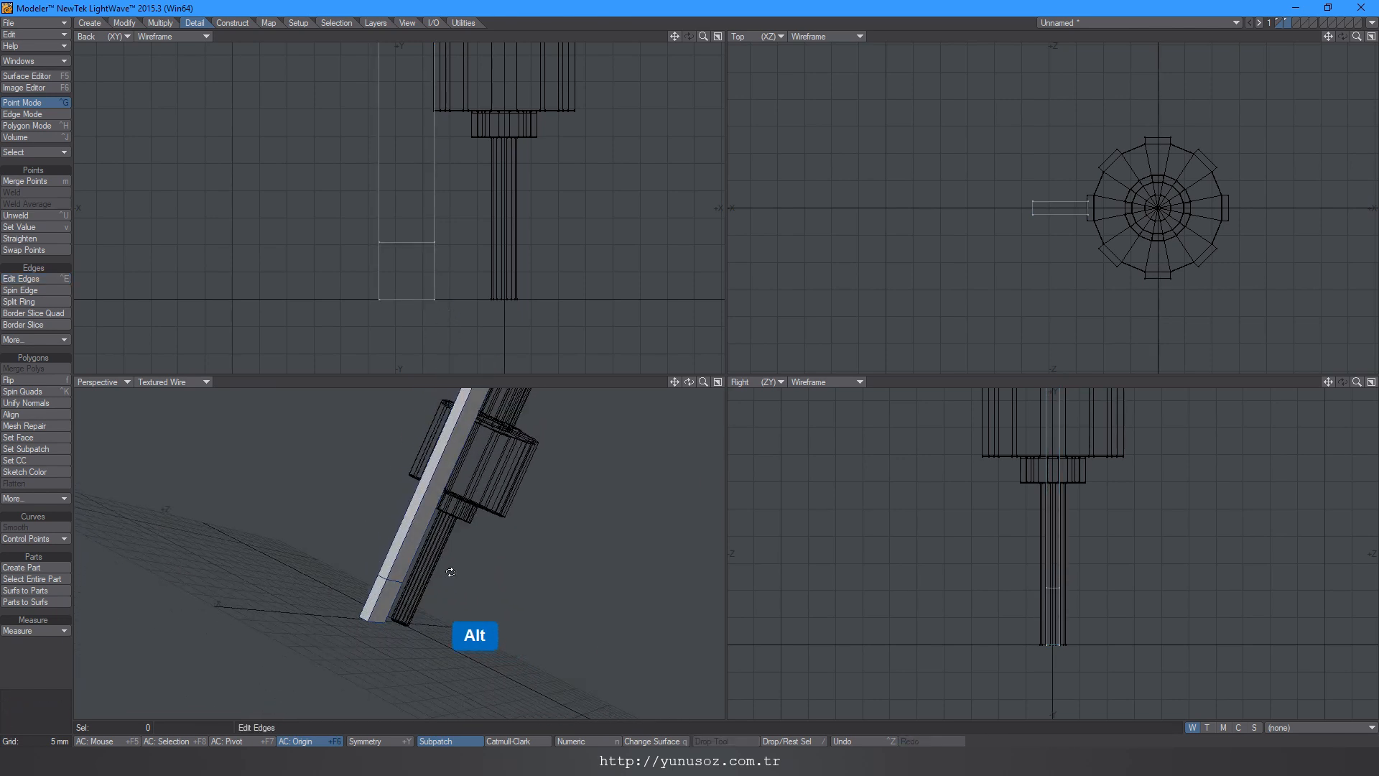
pyautogui.click(31, 127)
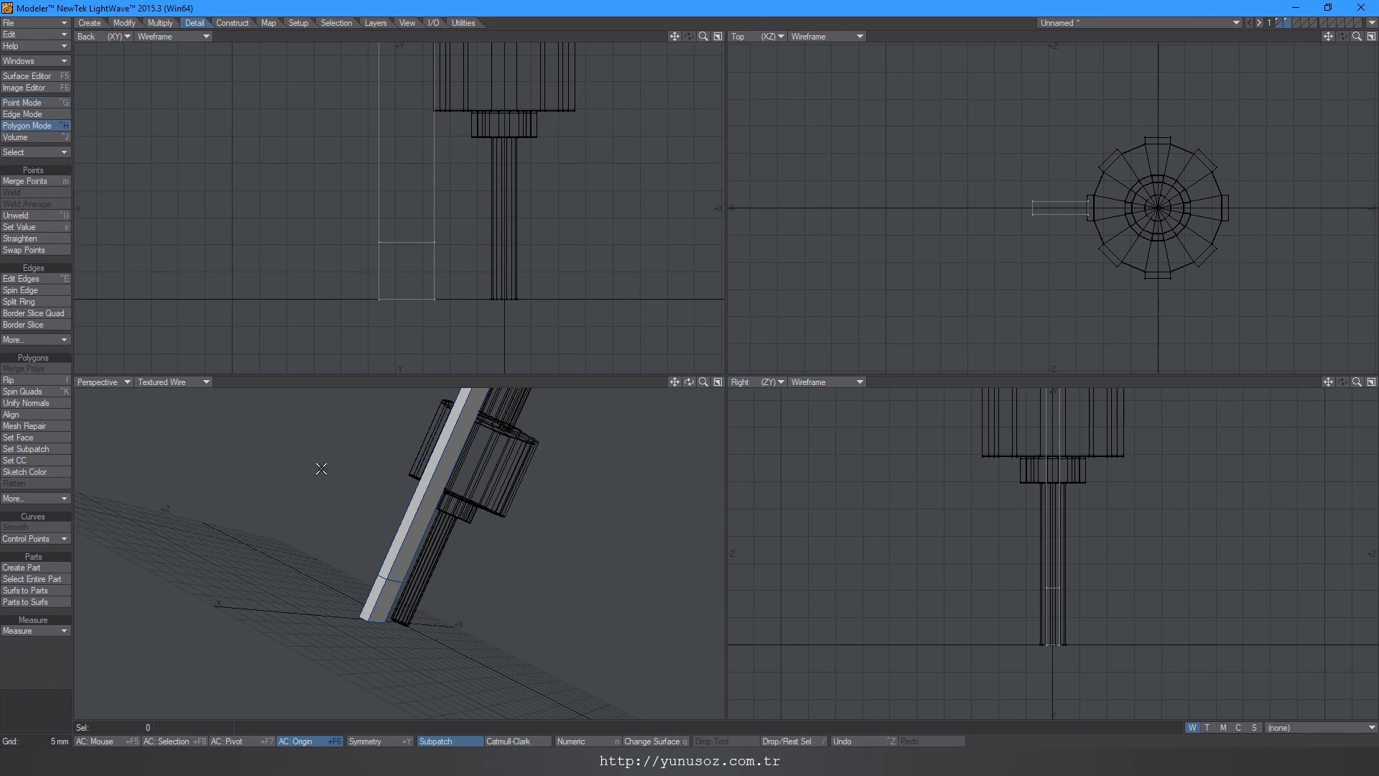
pyautogui.click(372, 600)
pyautogui.keyDown('ctrl'); pyautogui.keyDown('alt'); pyautogui.moveTo(421, 292); pyautogui.dragTo(532, 305); pyautogui.keyUp('alt'); pyautogui.keyUp('ctrl')
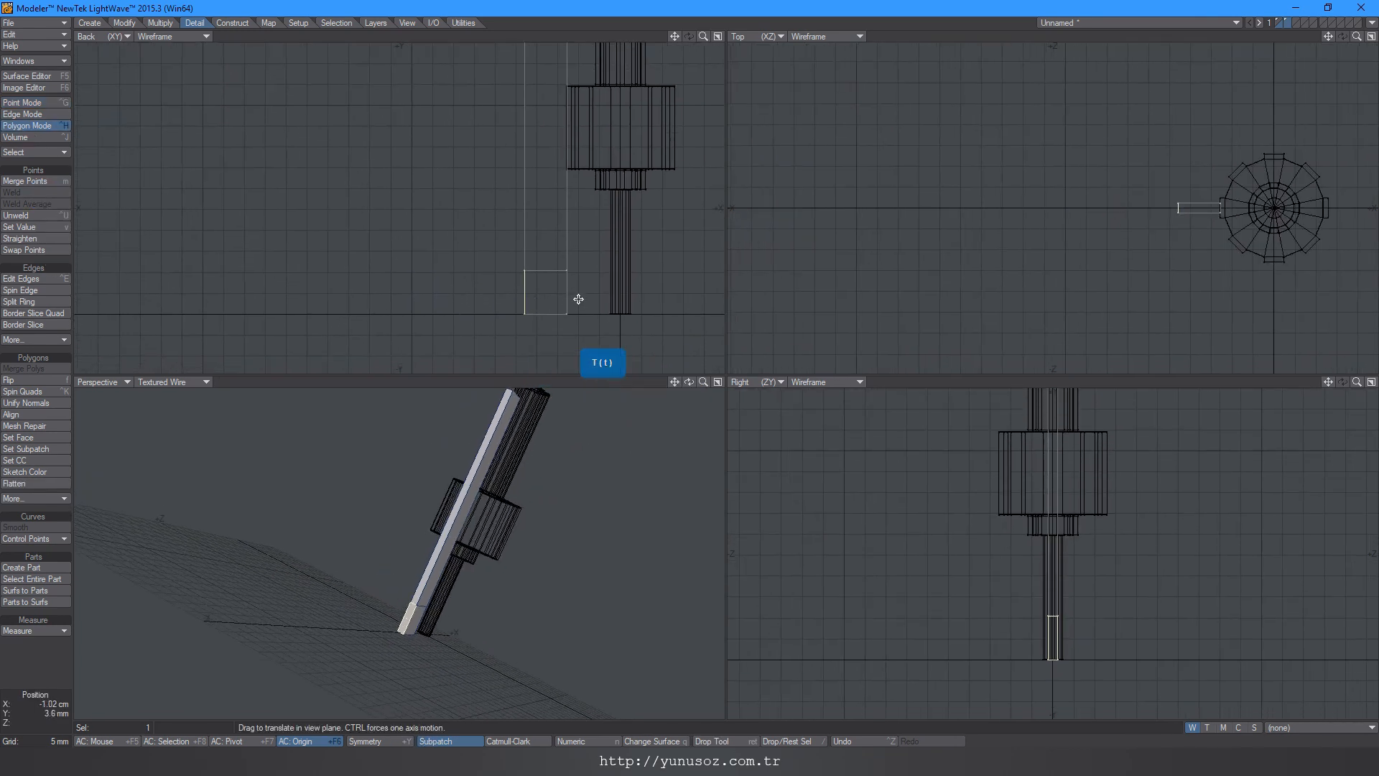
pyautogui.keyDown('ctrl'); pyautogui.moveTo(578, 297); pyautogui.dragTo(366, 277); pyautogui.keyUp('ctrl')
pyautogui.press('space')
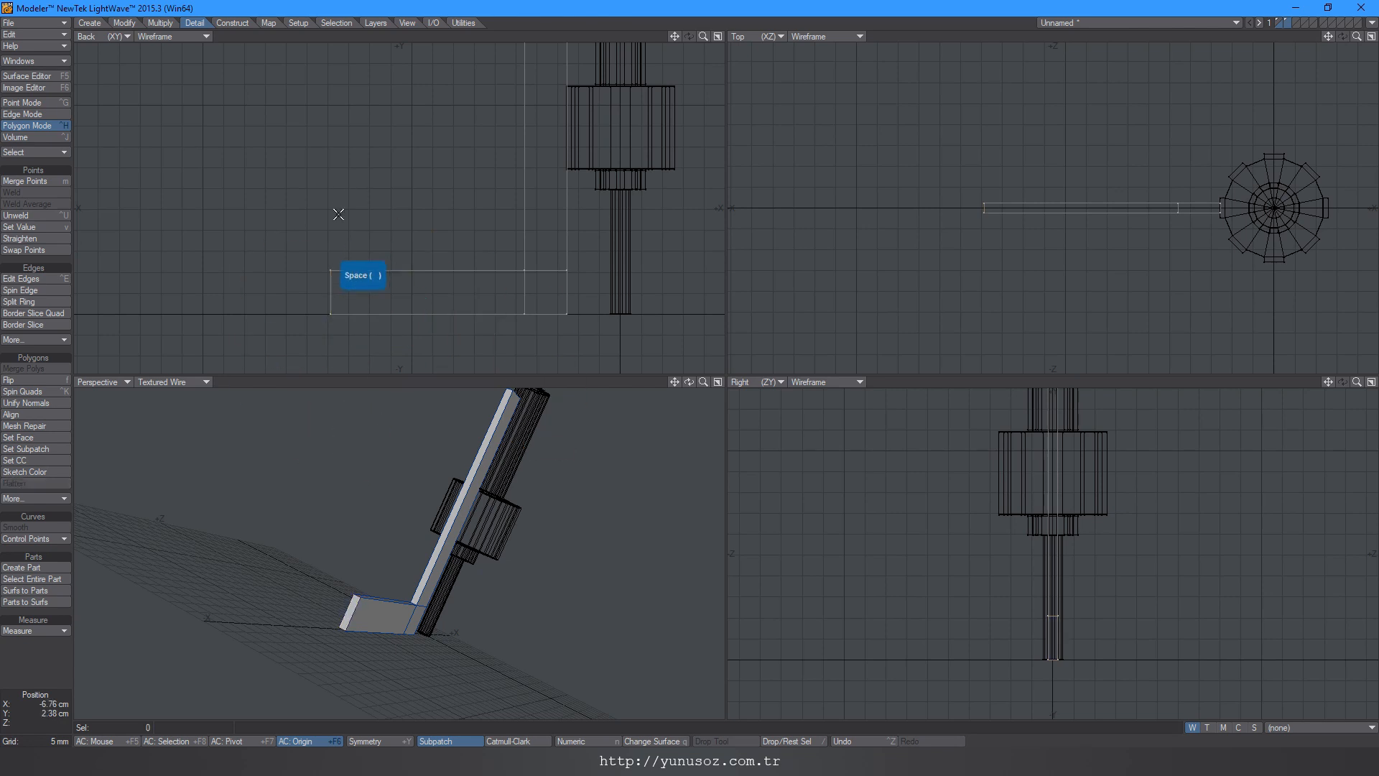
pyautogui.click(161, 23)
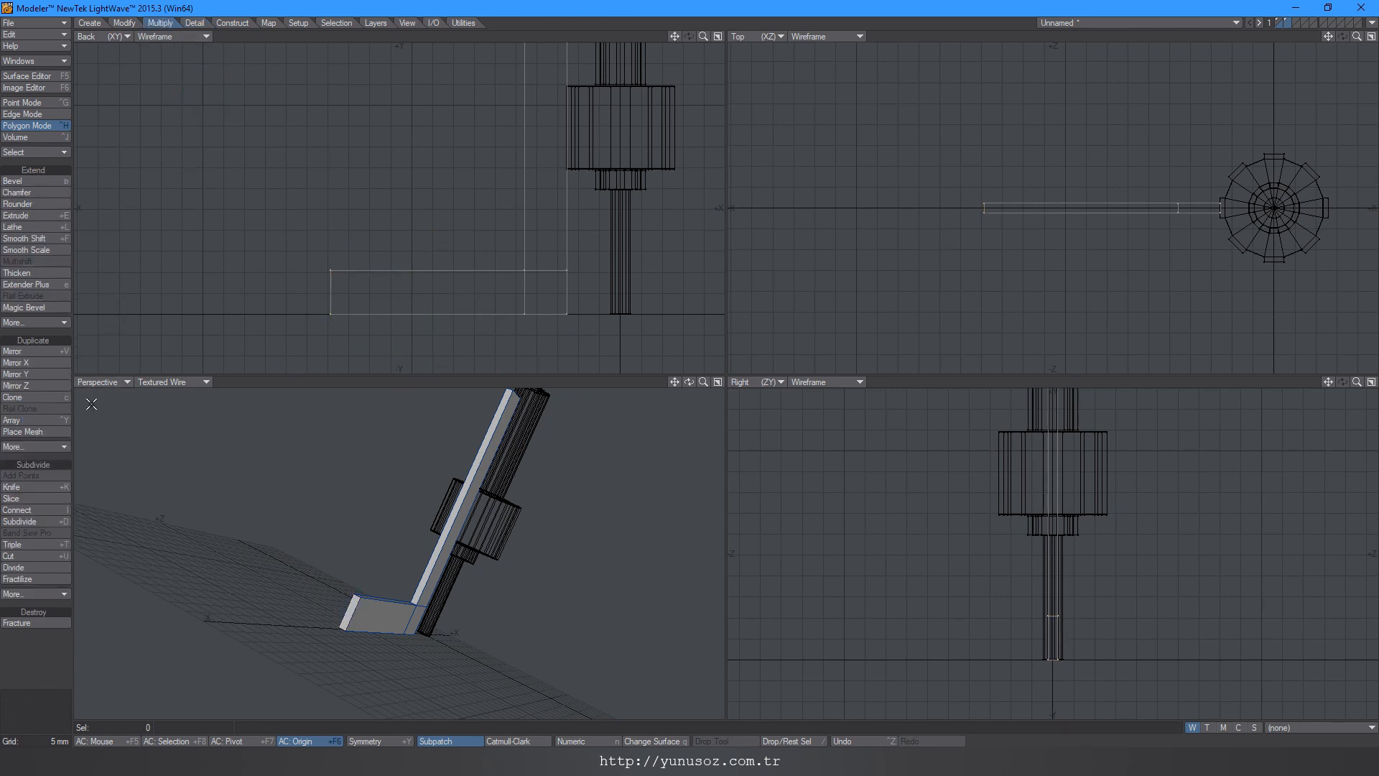
# Step: Knife two closely spaced pairs of vertical cuts across the foot near its outer end, leaving a narrow band between them
pyautogui.click(37, 489)
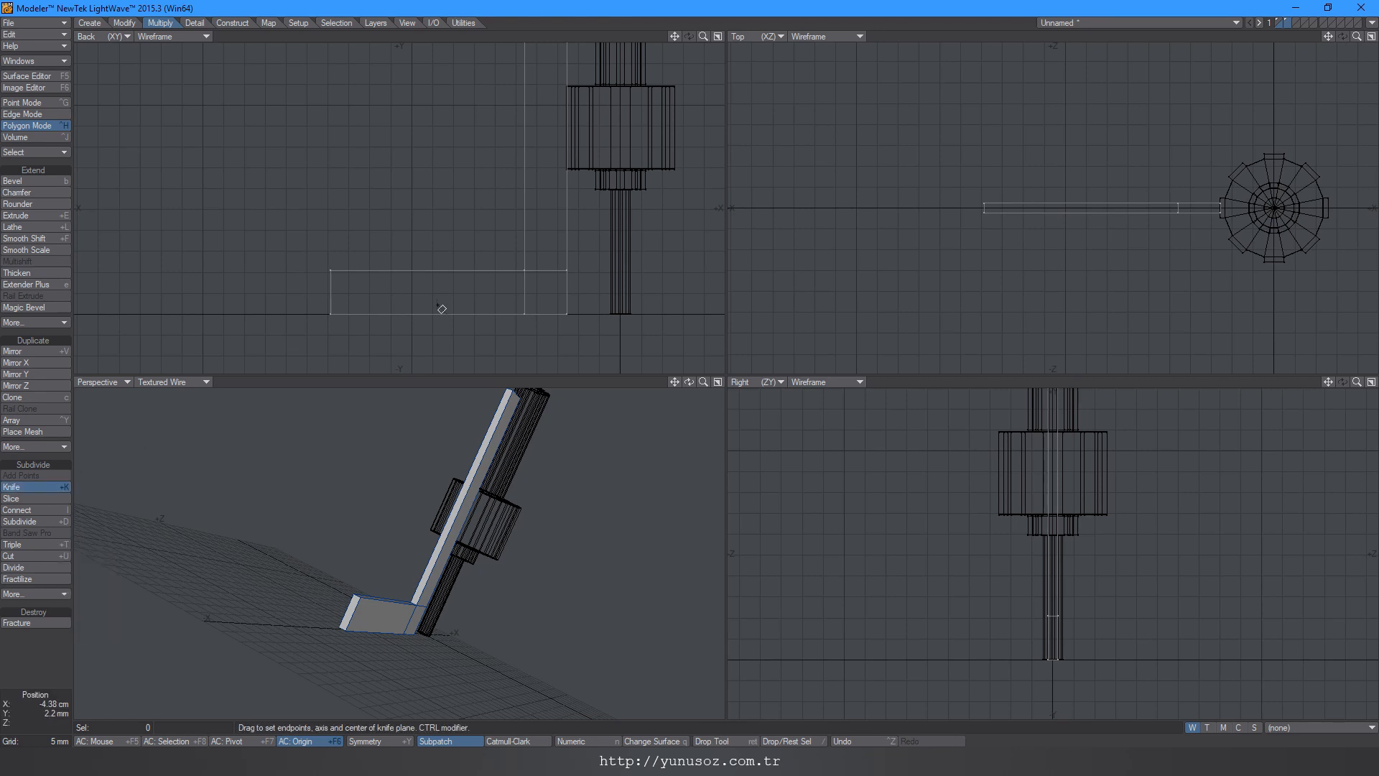
pyautogui.keyDown('ctrl'); pyautogui.moveTo(353, 207); pyautogui.dragTo(353, 338); pyautogui.keyUp('ctrl')
pyautogui.moveTo(354, 276)
pyautogui.keyDown('ctrl'); pyautogui.mouseDown()
pyautogui.moveTo(347, 313)
pyautogui.moveTo(468, 267)
pyautogui.mouseUp(); pyautogui.keyUp('ctrl')
pyautogui.keyDown('alt'); pyautogui.moveTo(421, 279); pyautogui.dragTo(420, 253); pyautogui.keyUp('alt')
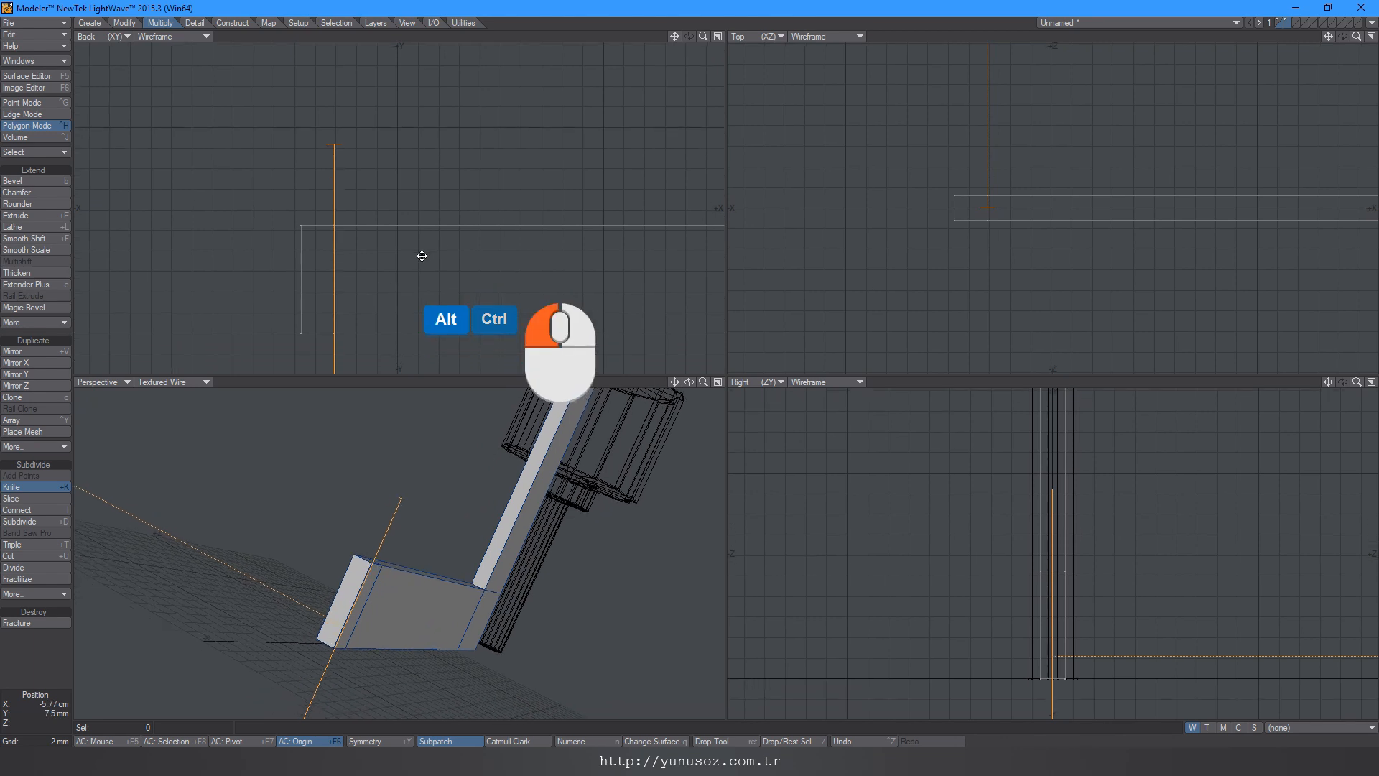
pyautogui.rightClick(349, 288)
pyautogui.moveTo(349, 289); pyautogui.dragTo(341, 296, button='right')
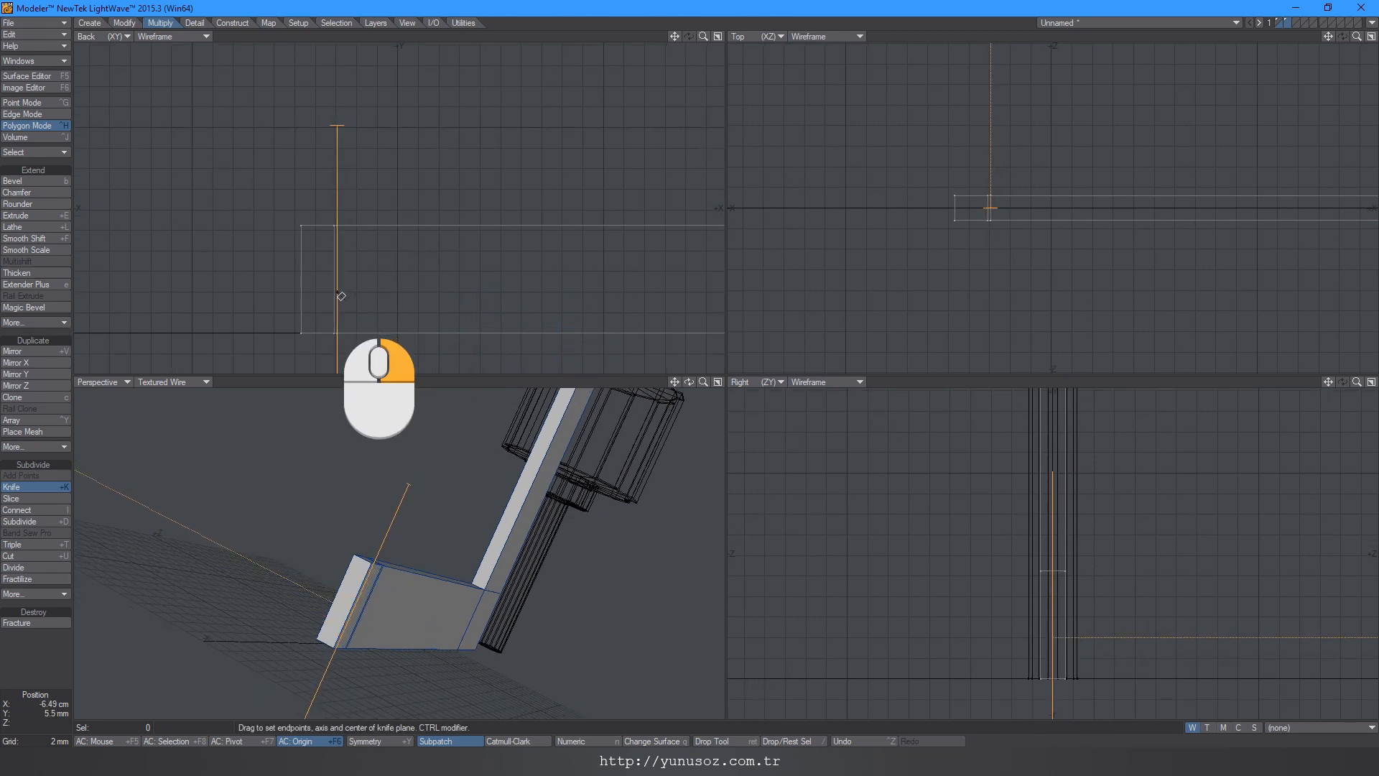
pyautogui.rightClick(370, 293)
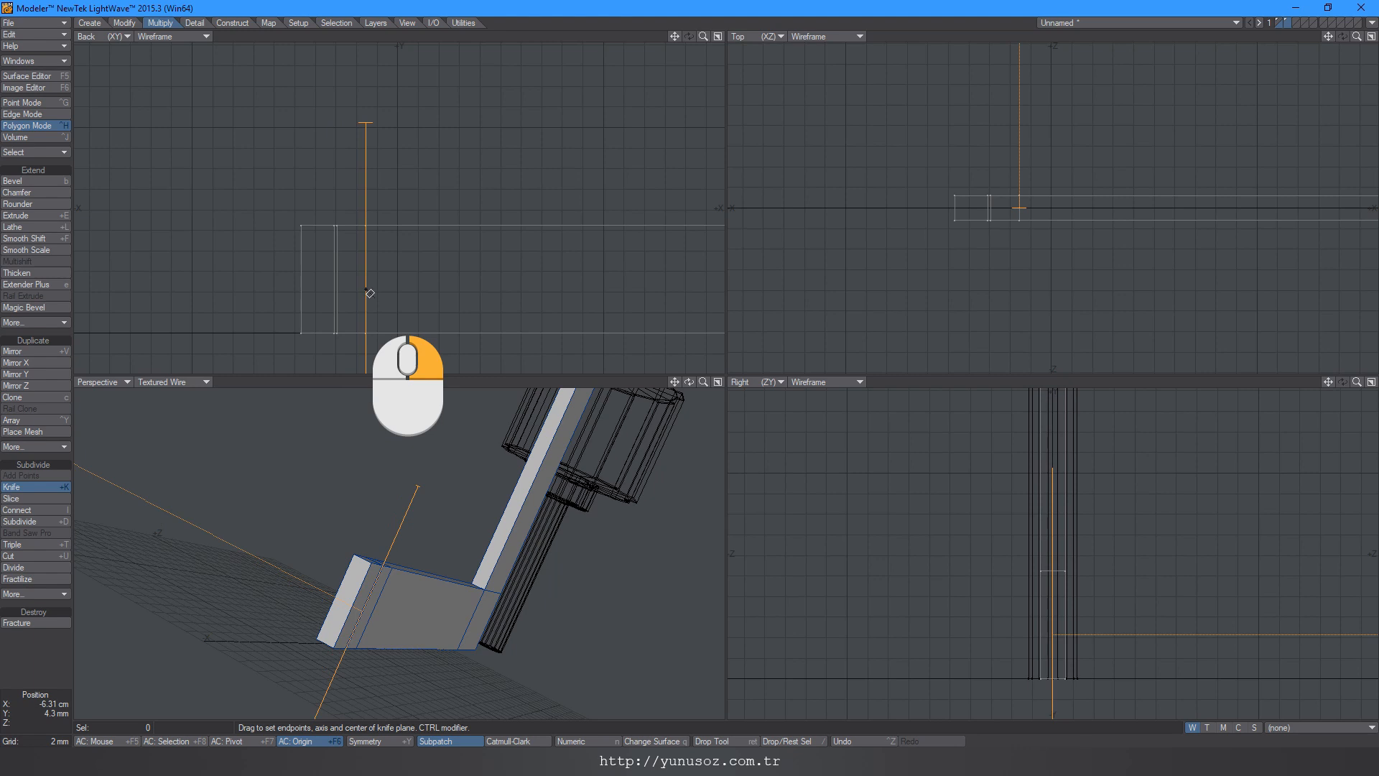
pyautogui.moveTo(370, 293); pyautogui.dragTo(369, 299, button='right')
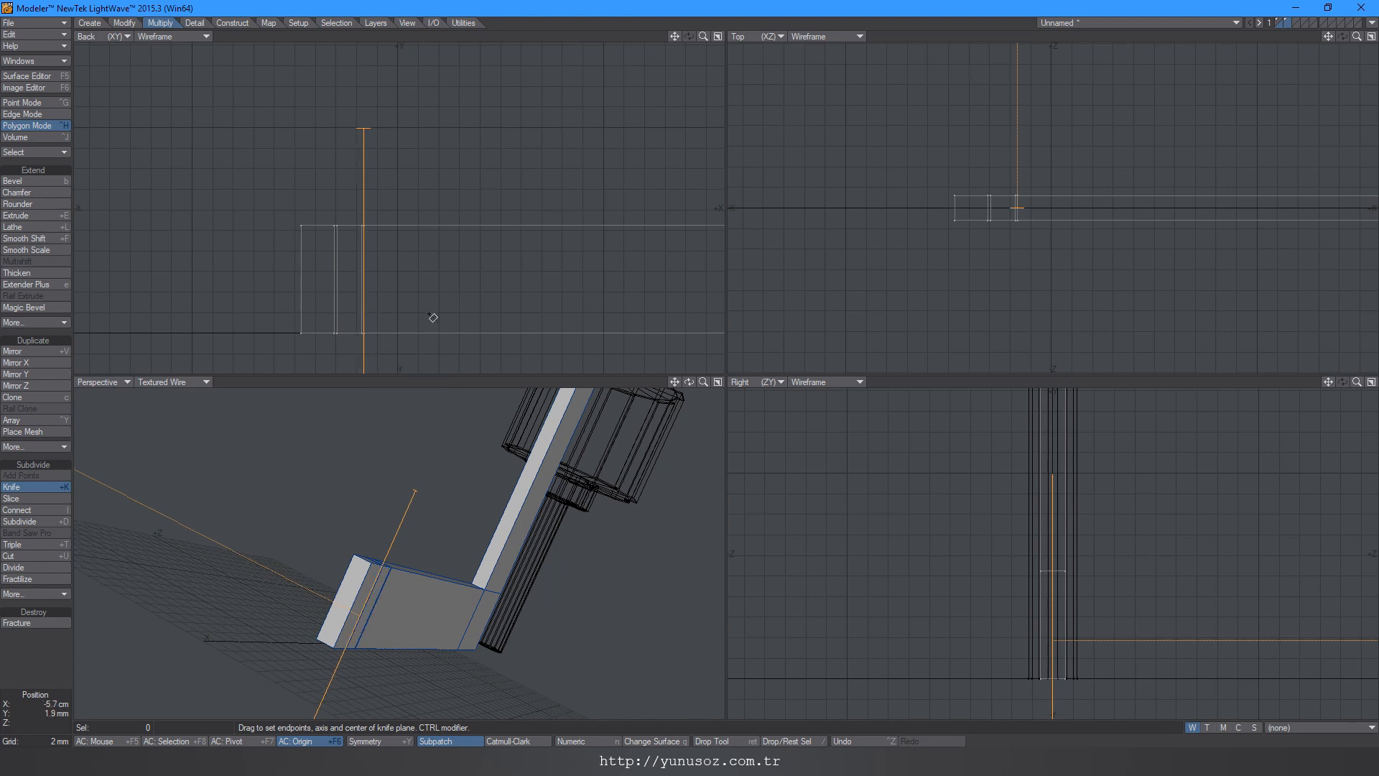
pyautogui.press('space')
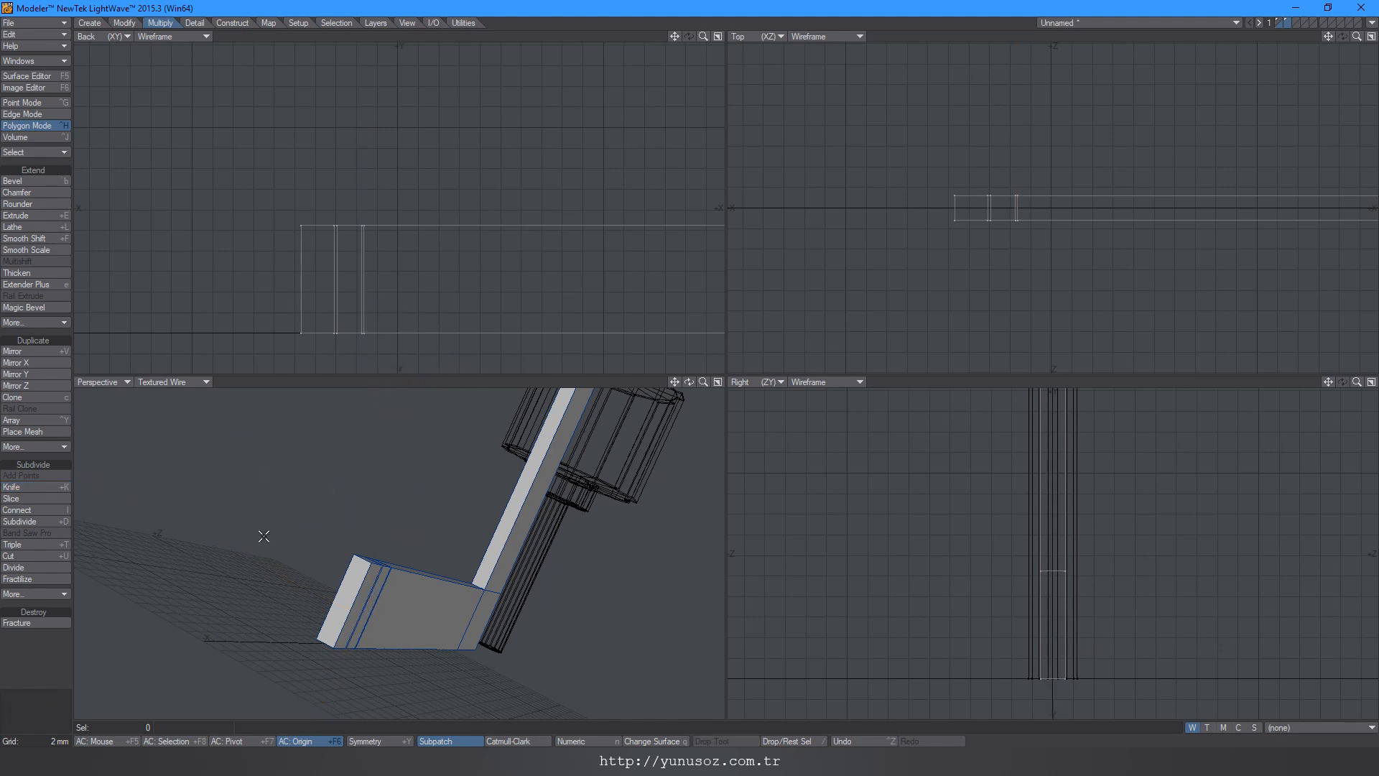
# Step: Scale the two side polygons of the band between the foot's cut pairs outward along Z to form a raised collar
pyautogui.keyDown('alt'); pyautogui.moveTo(374, 581); pyautogui.dragTo(325, 560); pyautogui.keyUp('alt')
pyautogui.click(352, 615)
pyautogui.keyDown('alt'); pyautogui.moveTo(433, 600); pyautogui.dragTo(338, 567); pyautogui.keyUp('alt')
pyautogui.keyDown('shift'); pyautogui.click(343, 553); pyautogui.keyUp('shift')
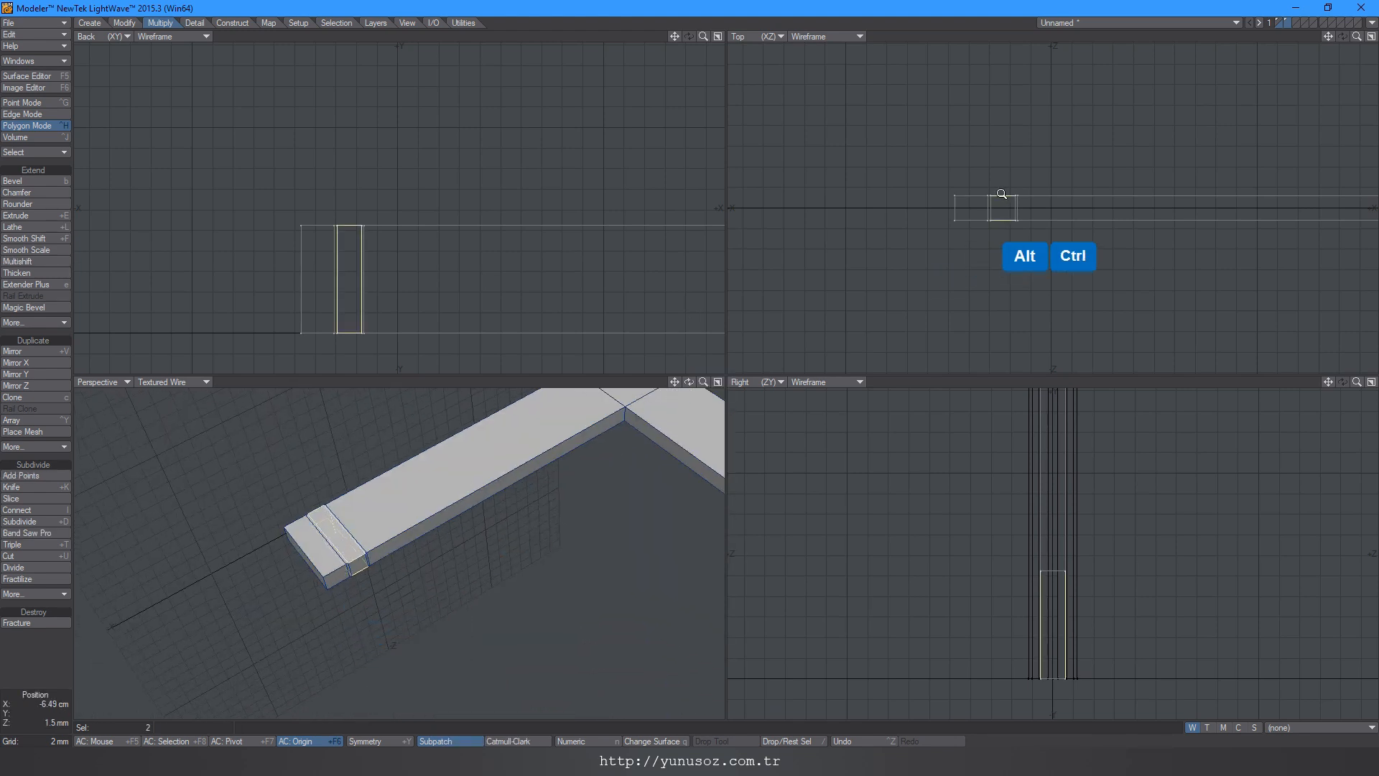
pyautogui.keyDown('ctrl'); pyautogui.keyDown('alt'); pyautogui.moveTo(1001, 191); pyautogui.dragTo(1150, 163); pyautogui.keyUp('alt'); pyautogui.keyUp('ctrl')
pyautogui.keyDown('alt'); pyautogui.moveTo(1004, 233); pyautogui.dragTo(1034, 220); pyautogui.keyUp('alt')
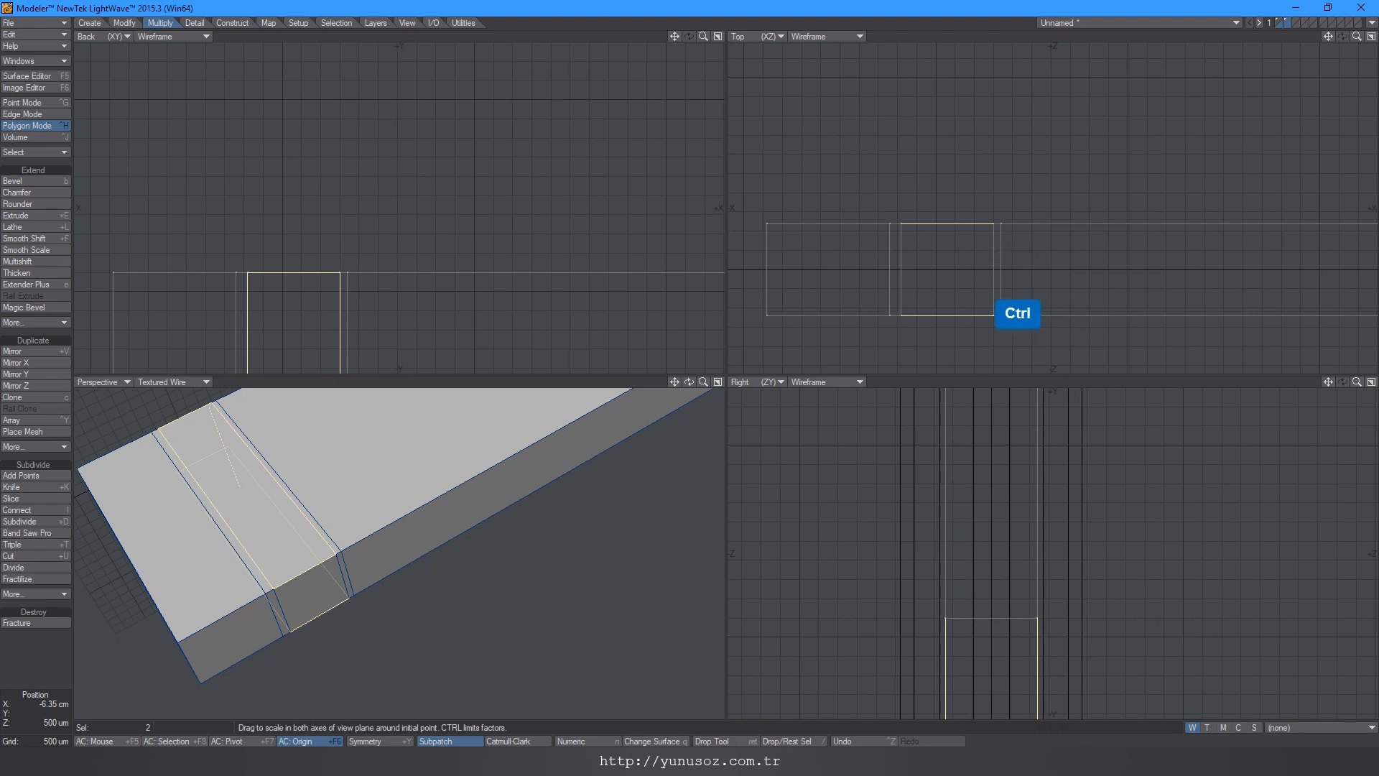
pyautogui.keyDown('ctrl'); pyautogui.moveTo(995, 300); pyautogui.dragTo(1008, 249); pyautogui.keyUp('ctrl')
pyautogui.press('space')
pyautogui.moveTo(1149, 211); pyautogui.dragTo(776, 301, button='right')
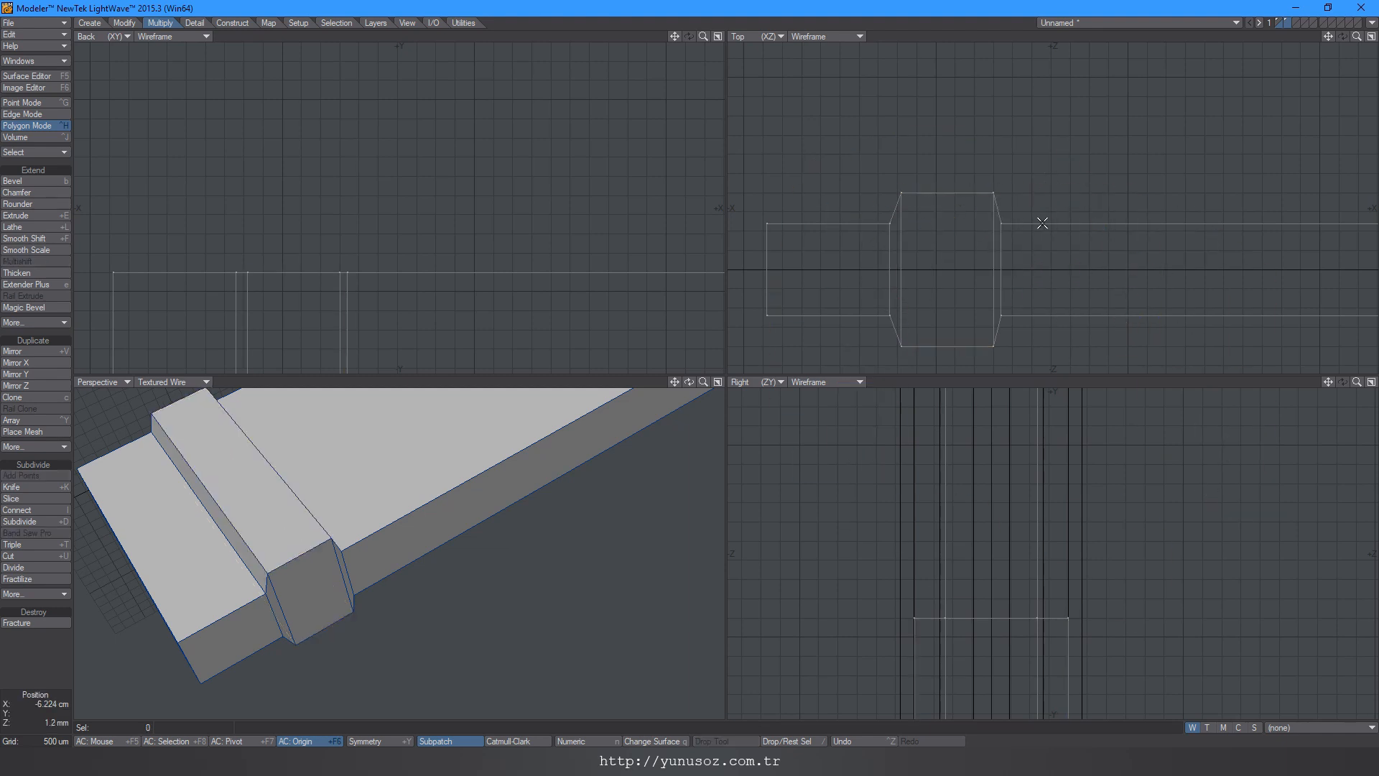
# Step: Use Edit Edges to add horizontal edge loops just inside the foot's upper and lower edges
pyautogui.press('a')
pyautogui.keyDown('alt'); pyautogui.moveTo(538, 615); pyautogui.dragTo(548, 431); pyautogui.keyUp('alt')
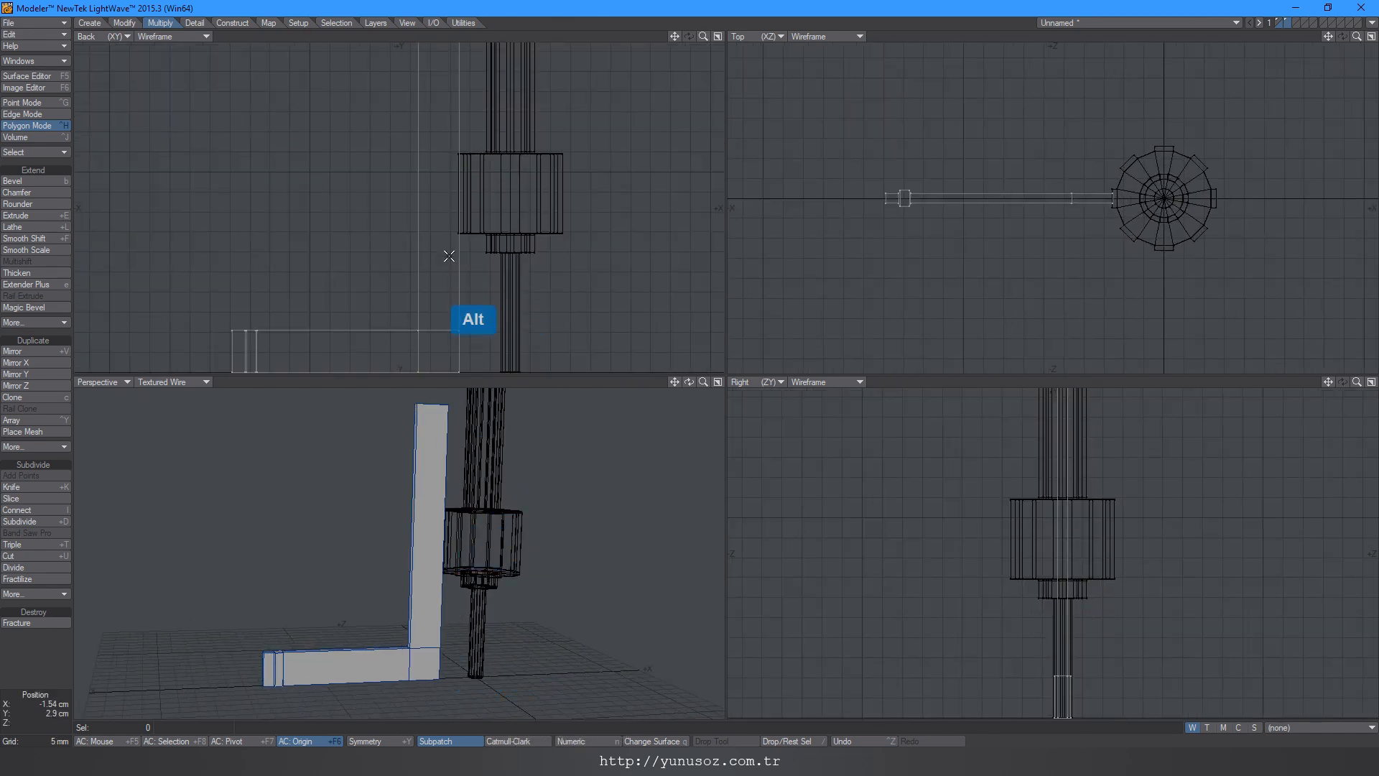
pyautogui.press('KP_0')
pyautogui.press('a')
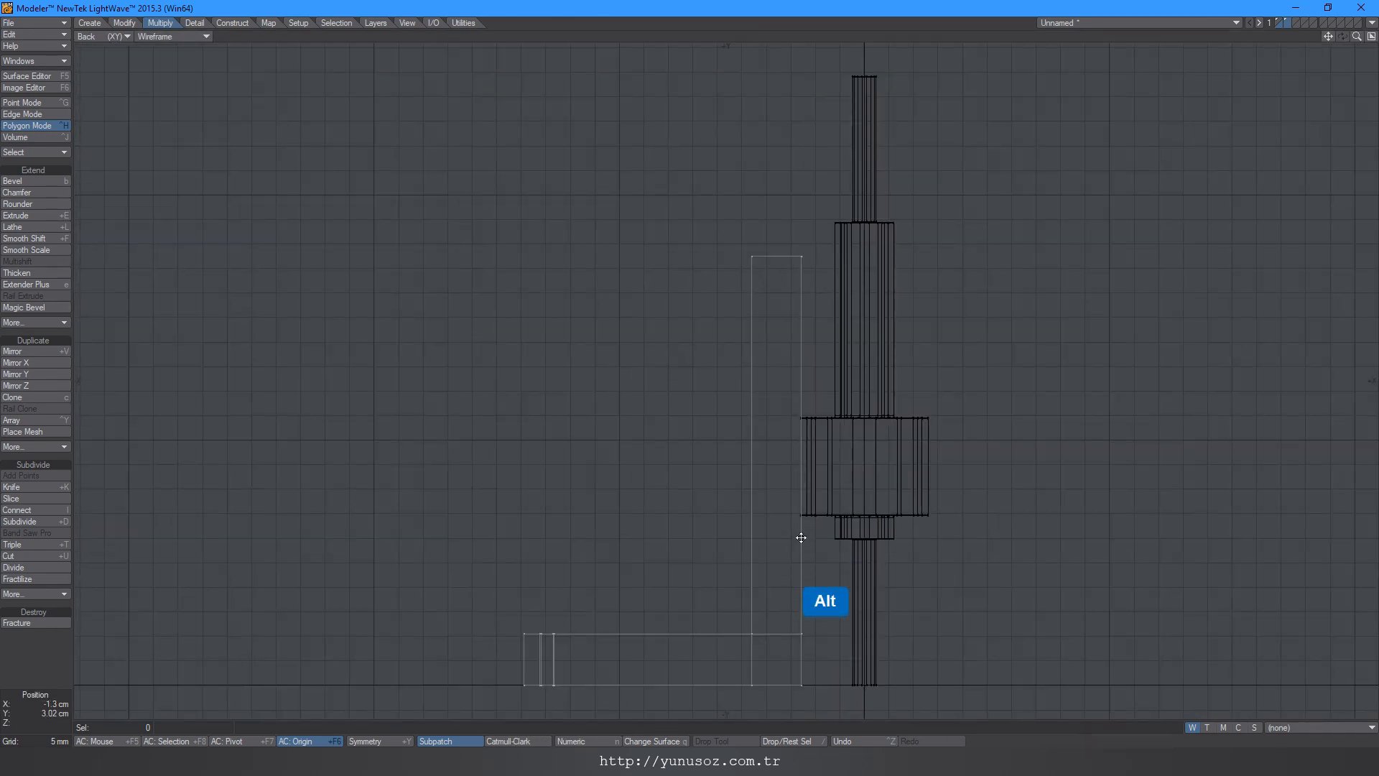
pyautogui.keyDown('alt'); pyautogui.moveTo(801, 537); pyautogui.dragTo(783, 435); pyautogui.keyUp('alt')
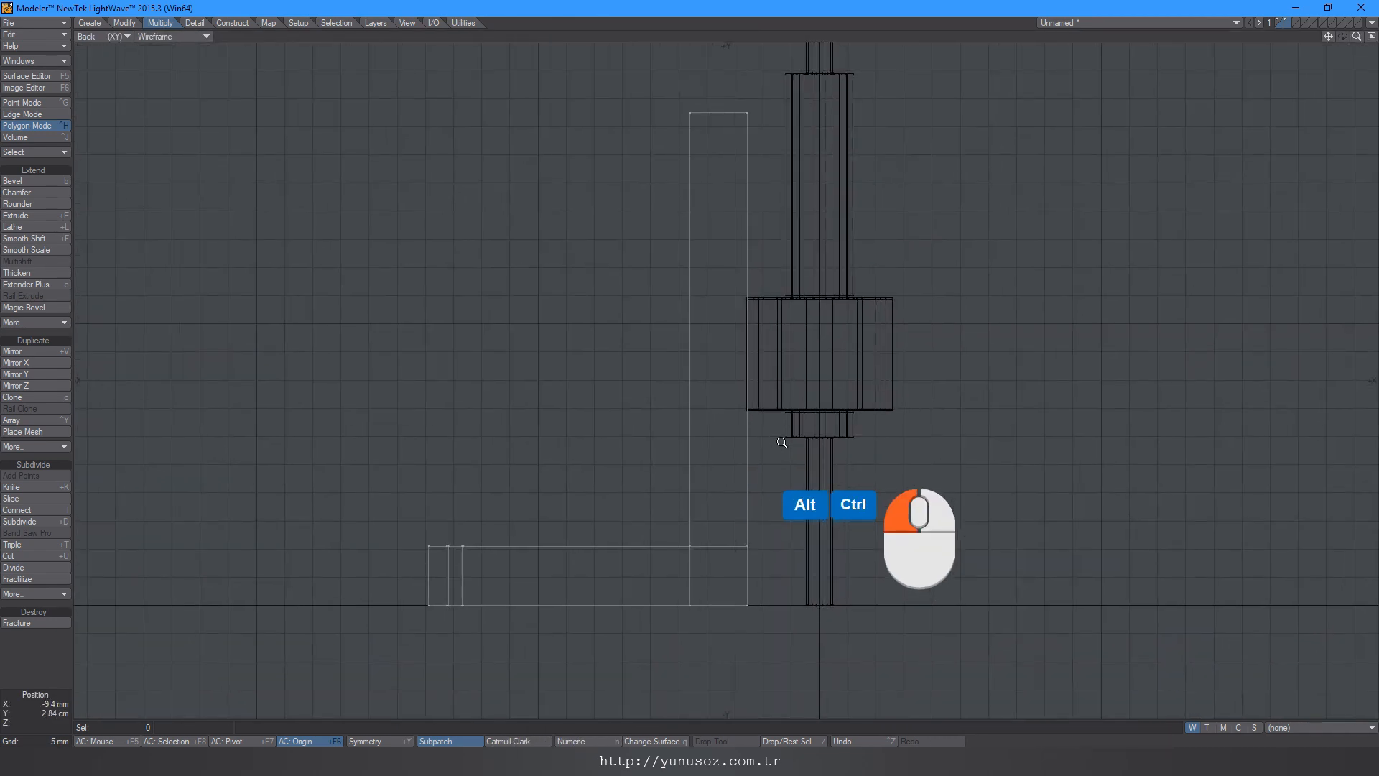
pyautogui.click(194, 23)
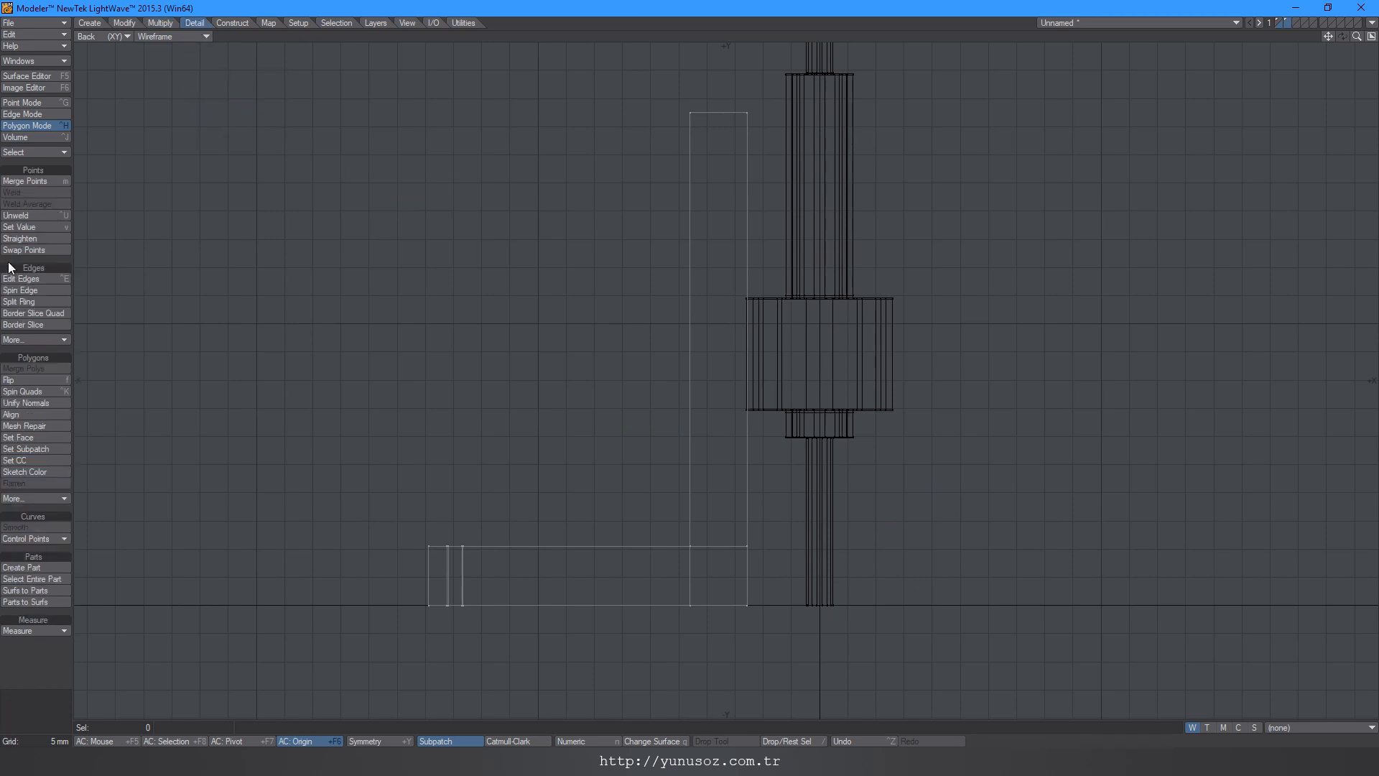
pyautogui.click(50, 280)
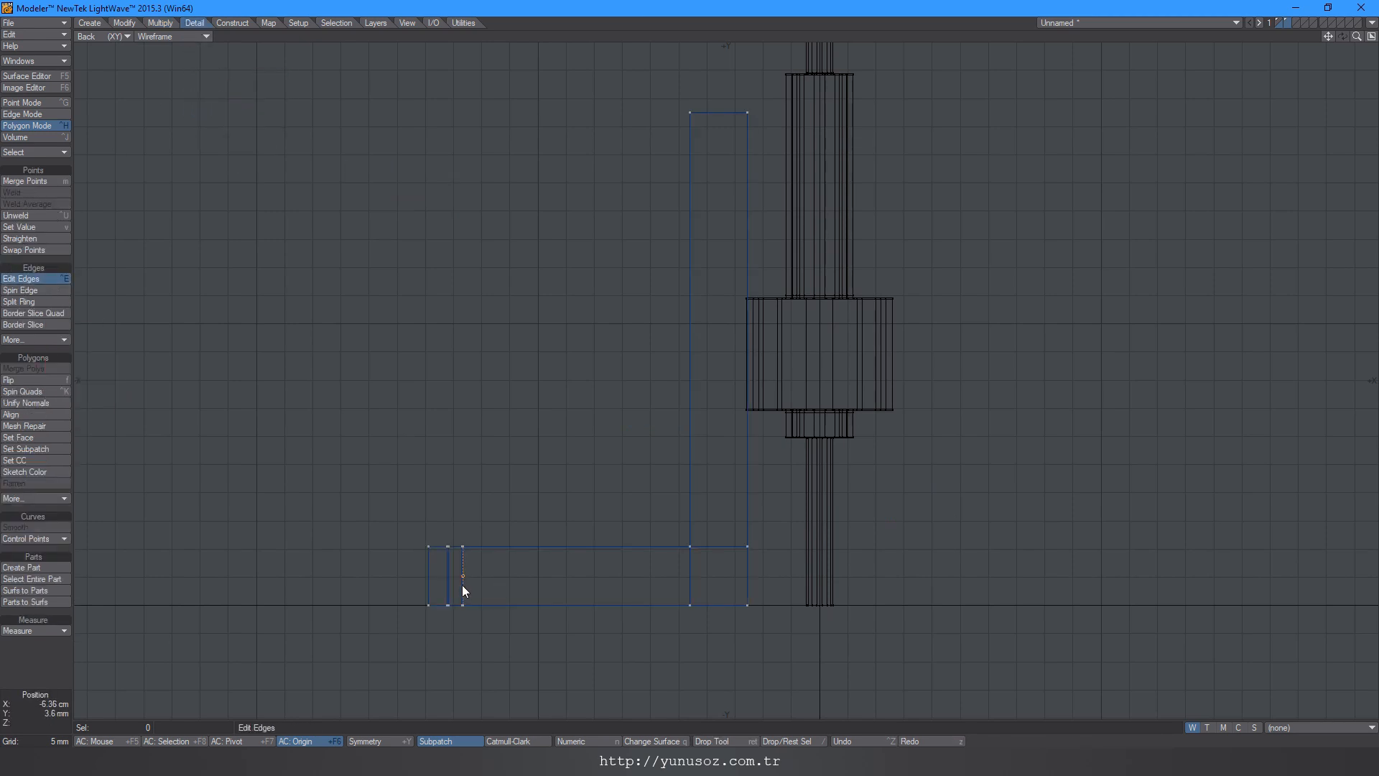
pyautogui.moveTo(462, 585); pyautogui.dragTo(536, 444, button='right')
pyautogui.keyDown('ctrl'); pyautogui.keyDown('alt'); pyautogui.moveTo(537, 444); pyautogui.dragTo(616, 505); pyautogui.keyUp('alt'); pyautogui.keyUp('ctrl')
pyautogui.keyDown('alt'); pyautogui.moveTo(554, 592); pyautogui.dragTo(579, 402); pyautogui.keyUp('alt')
pyautogui.keyDown('ctrl'); pyautogui.keyDown('alt'); pyautogui.moveTo(551, 471); pyautogui.dragTo(530, 477); pyautogui.keyUp('alt'); pyautogui.keyUp('ctrl')
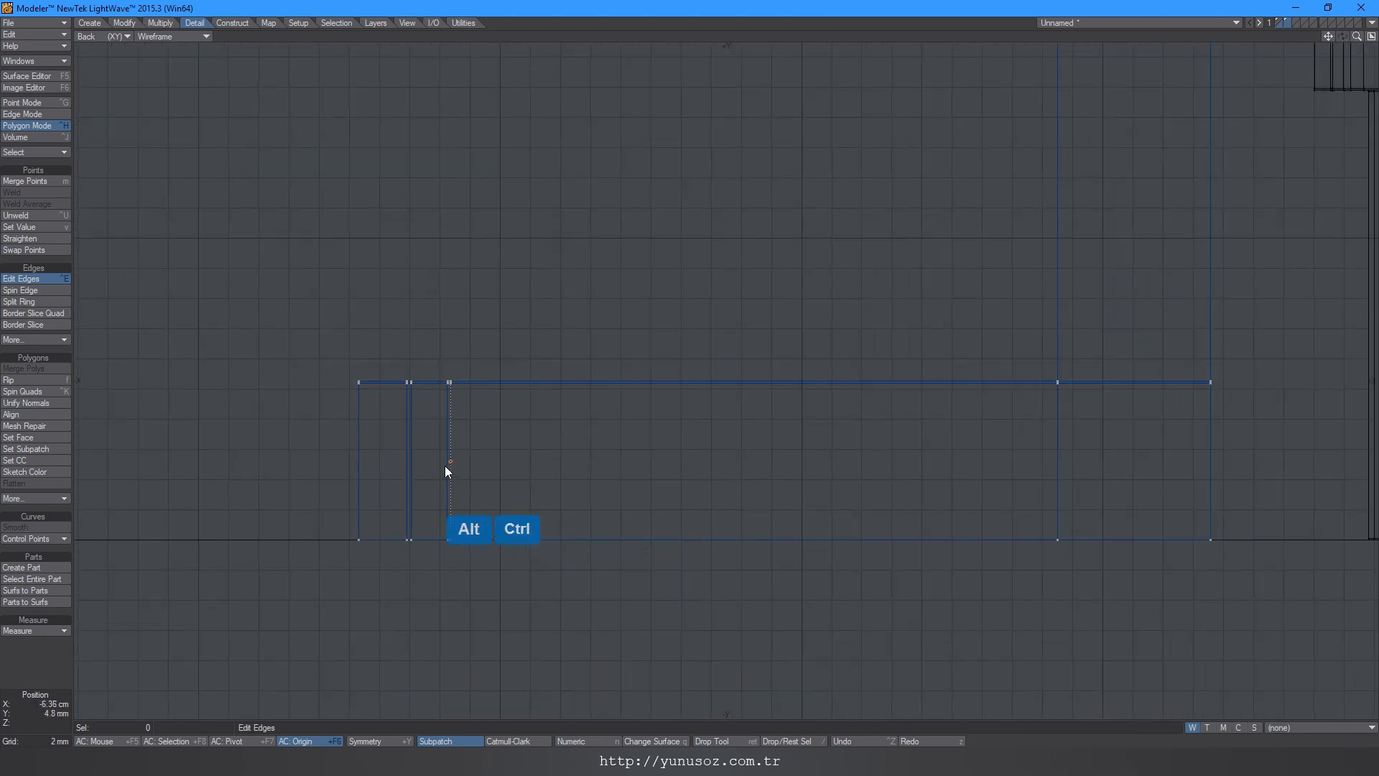
pyautogui.moveTo(455, 471); pyautogui.dragTo(459, 606, button='right')
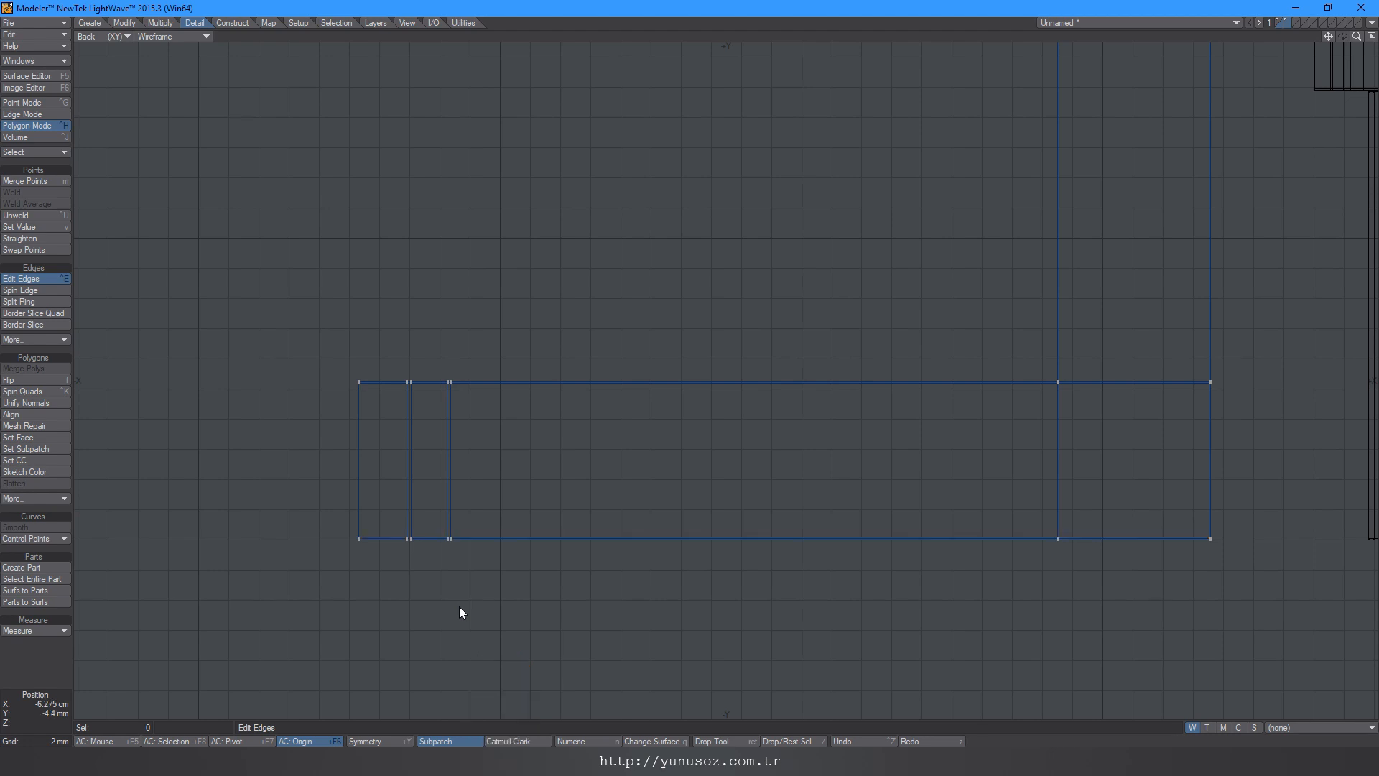
# Step: Add a vertical edge loop on the stem side of the corner junction and another just inside the foot's outer end
pyautogui.keyDown('alt'); pyautogui.moveTo(726, 514); pyautogui.dragTo(476, 498); pyautogui.keyUp('alt')
pyautogui.keyDown('ctrl'); pyautogui.keyDown('alt'); pyautogui.moveTo(723, 469); pyautogui.dragTo(871, 394); pyautogui.keyUp('alt'); pyautogui.keyUp('ctrl')
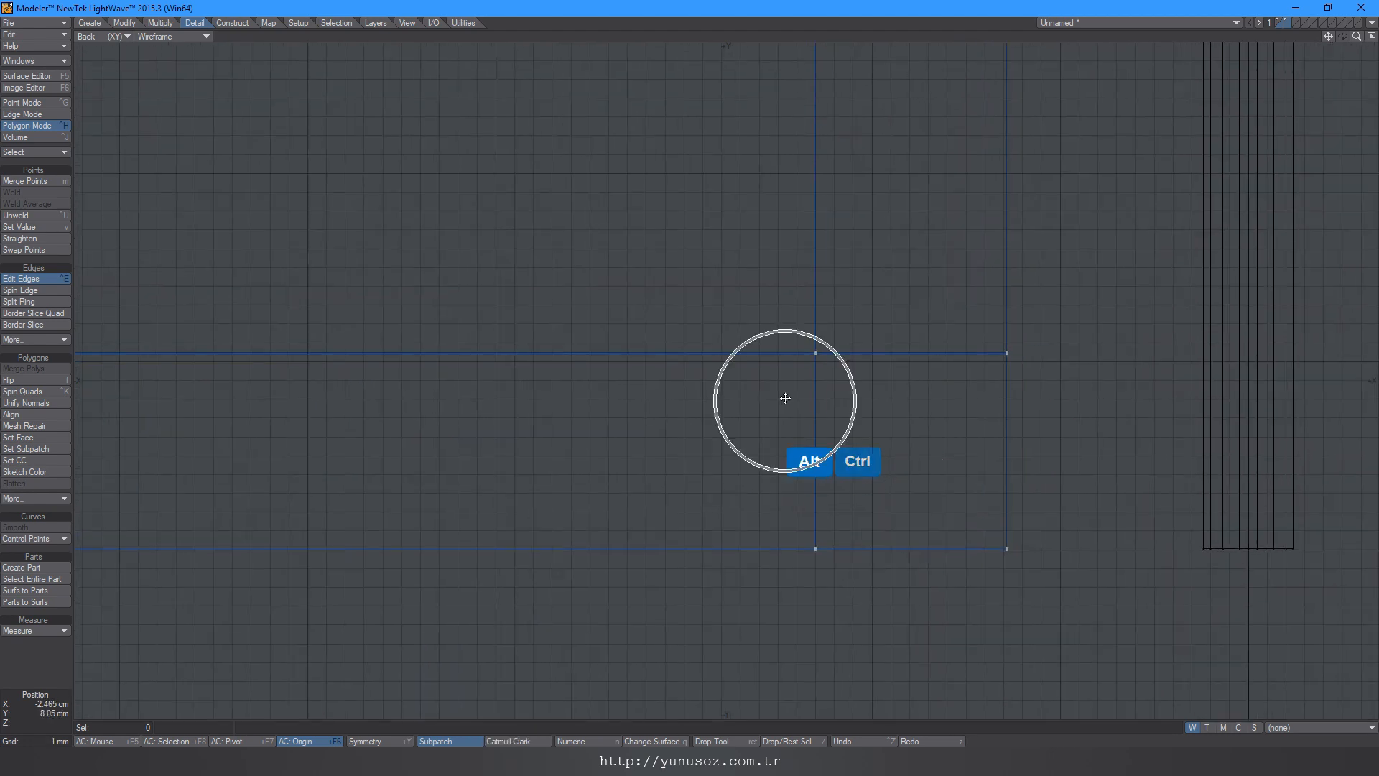
pyautogui.moveTo(831, 357); pyautogui.dragTo(886, 356, button='right')
pyautogui.keyDown('ctrl'); pyautogui.keyDown('alt'); pyautogui.moveTo(865, 403); pyautogui.dragTo(773, 419); pyautogui.keyUp('alt'); pyautogui.keyUp('ctrl')
pyautogui.keyDown('alt'); pyautogui.moveTo(548, 443); pyautogui.dragTo(741, 476); pyautogui.keyUp('alt')
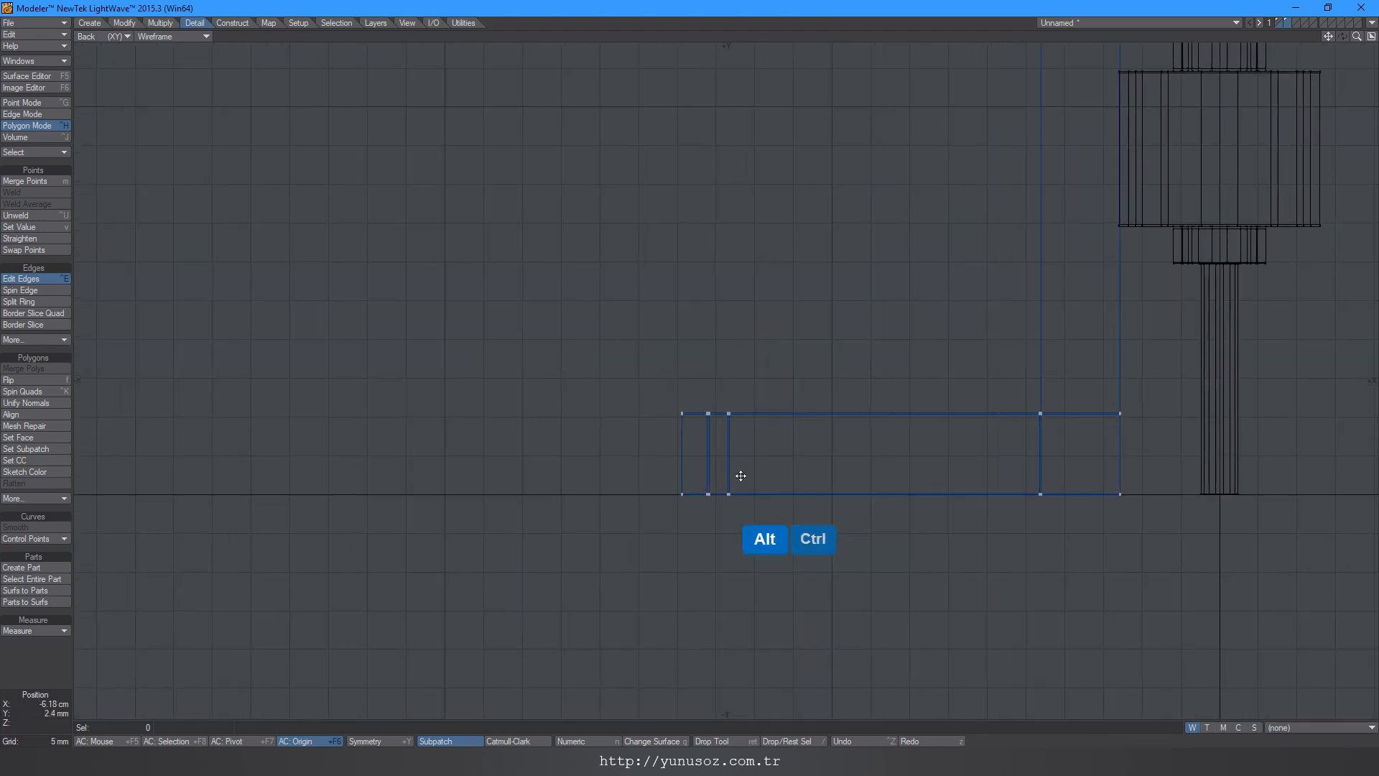
pyautogui.keyDown('ctrl'); pyautogui.keyDown('alt'); pyautogui.moveTo(705, 412); pyautogui.dragTo(861, 345); pyautogui.keyUp('alt'); pyautogui.keyUp('ctrl')
pyautogui.keyDown('ctrl'); pyautogui.keyDown('alt'); pyautogui.moveTo(686, 418); pyautogui.dragTo(630, 377); pyautogui.keyUp('alt'); pyautogui.keyUp('ctrl')
pyautogui.moveTo(648, 352); pyautogui.dragTo(510, 354, button='right')
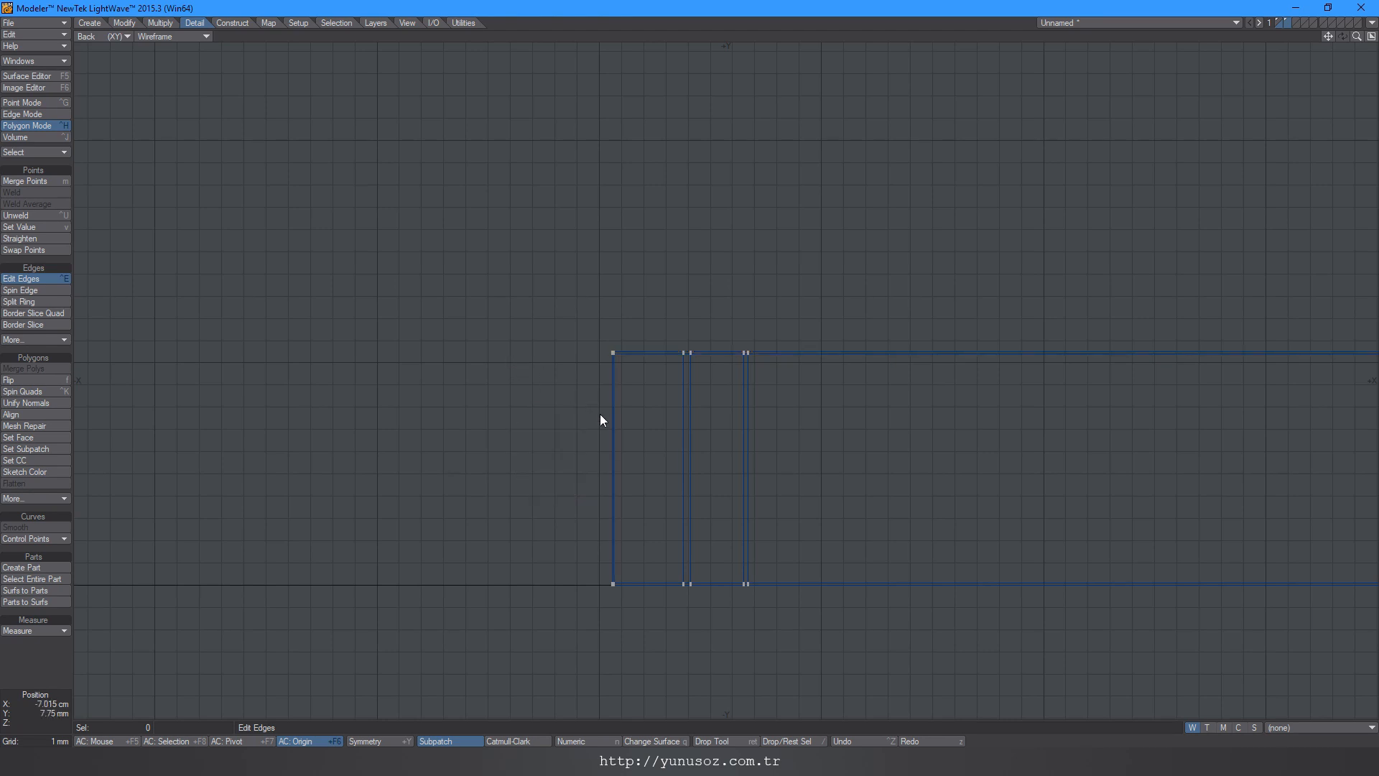
# Step: Add a vertical loop tight against the foot side of the corner junction and one along the stem side facing the cylinder
pyautogui.keyDown('alt'); pyautogui.moveTo(600, 414); pyautogui.dragTo(625, 443); pyautogui.keyUp('alt')
pyautogui.moveTo(744, 326); pyautogui.dragTo(607, 327, button='right')
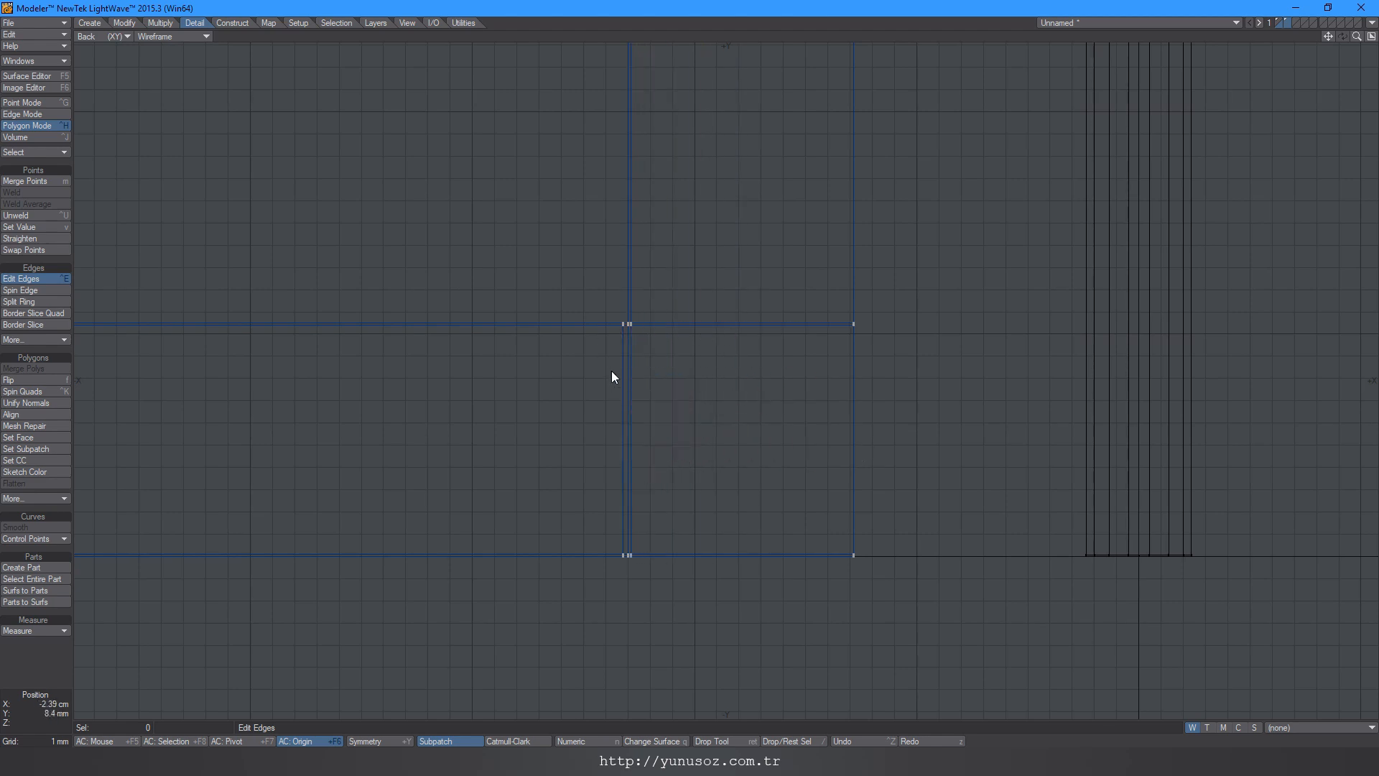
pyautogui.click(627, 375)
pyautogui.moveTo(636, 376); pyautogui.dragTo(675, 378)
pyautogui.moveTo(832, 327); pyautogui.dragTo(885, 318, button='right')
# Step: Undo the misplaced edge loop, add horizontal loops across the stem just above the corner and higher up, and finish Edit Edges
pyautogui.moveTo(631, 405); pyautogui.dragTo(688, 265, button='right')
pyautogui.hotkey('ctrl', 'z')
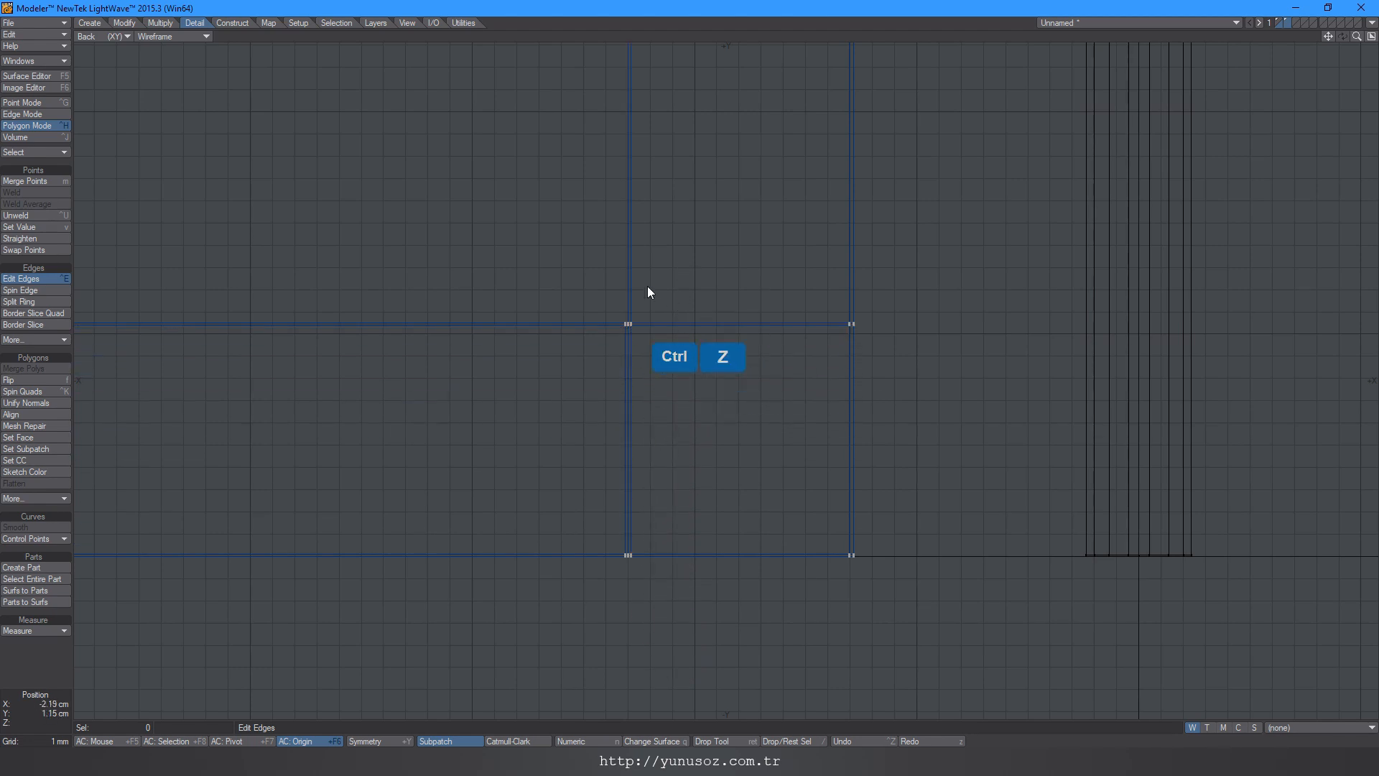
pyautogui.rightClick(630, 239)
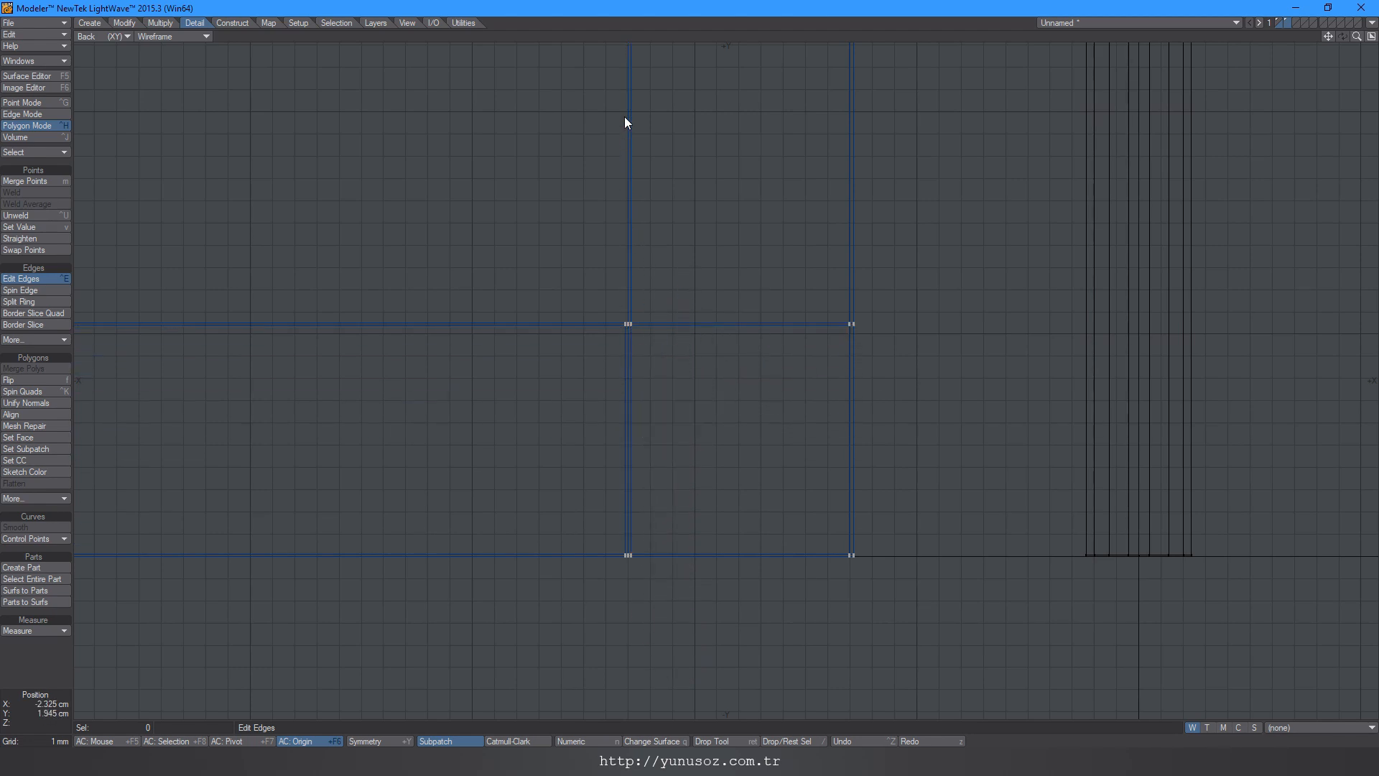
pyautogui.moveTo(624, 110); pyautogui.dragTo(652, 253, button='right')
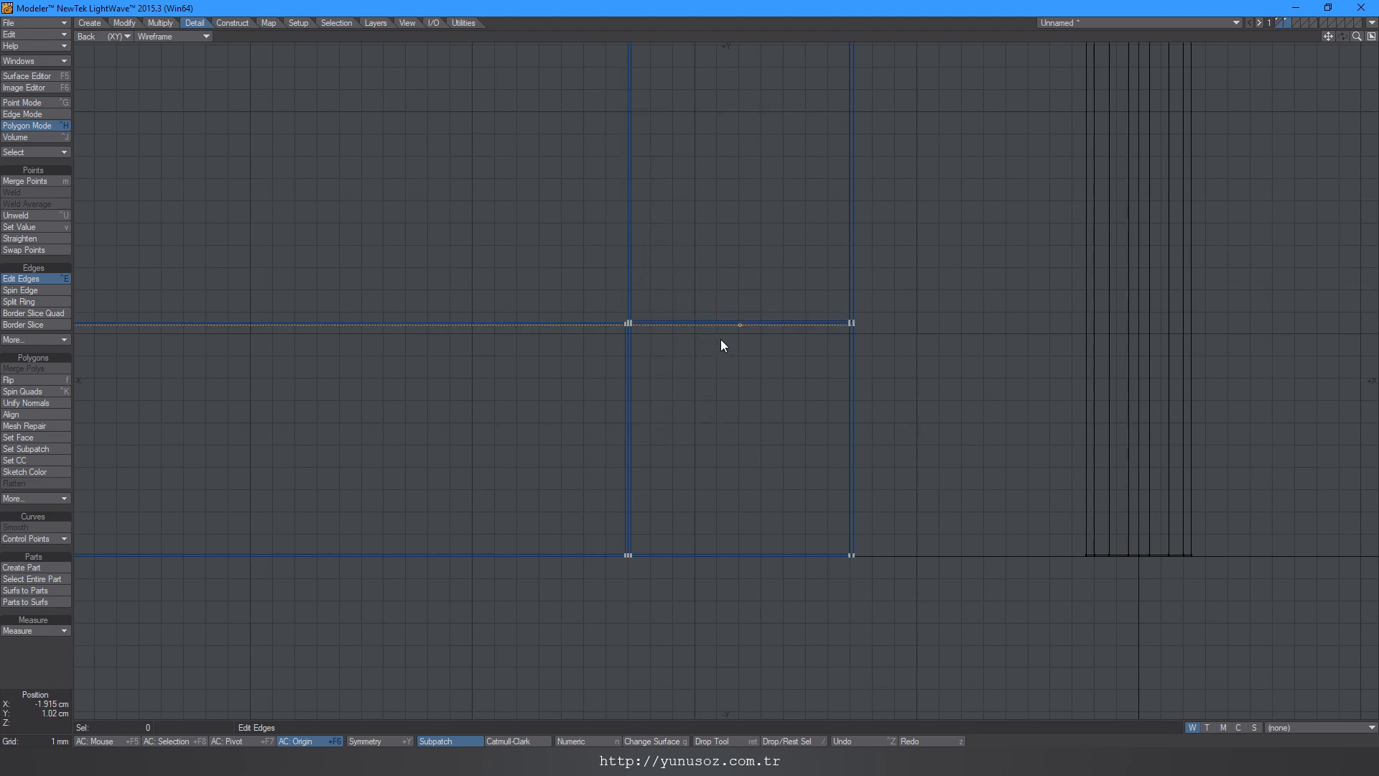
pyautogui.press('Return')
# Step: Knife a horizontal cut across the stem about 2 cm above the ground, between the corner and the higher loop
pyautogui.press('a')
pyautogui.keyDown('alt'); pyautogui.moveTo(732, 492); pyautogui.dragTo(695, 434); pyautogui.keyUp('alt')
pyautogui.keyDown('ctrl'); pyautogui.keyDown('alt'); pyautogui.moveTo(739, 578); pyautogui.dragTo(806, 557); pyautogui.keyUp('alt'); pyautogui.keyUp('ctrl')
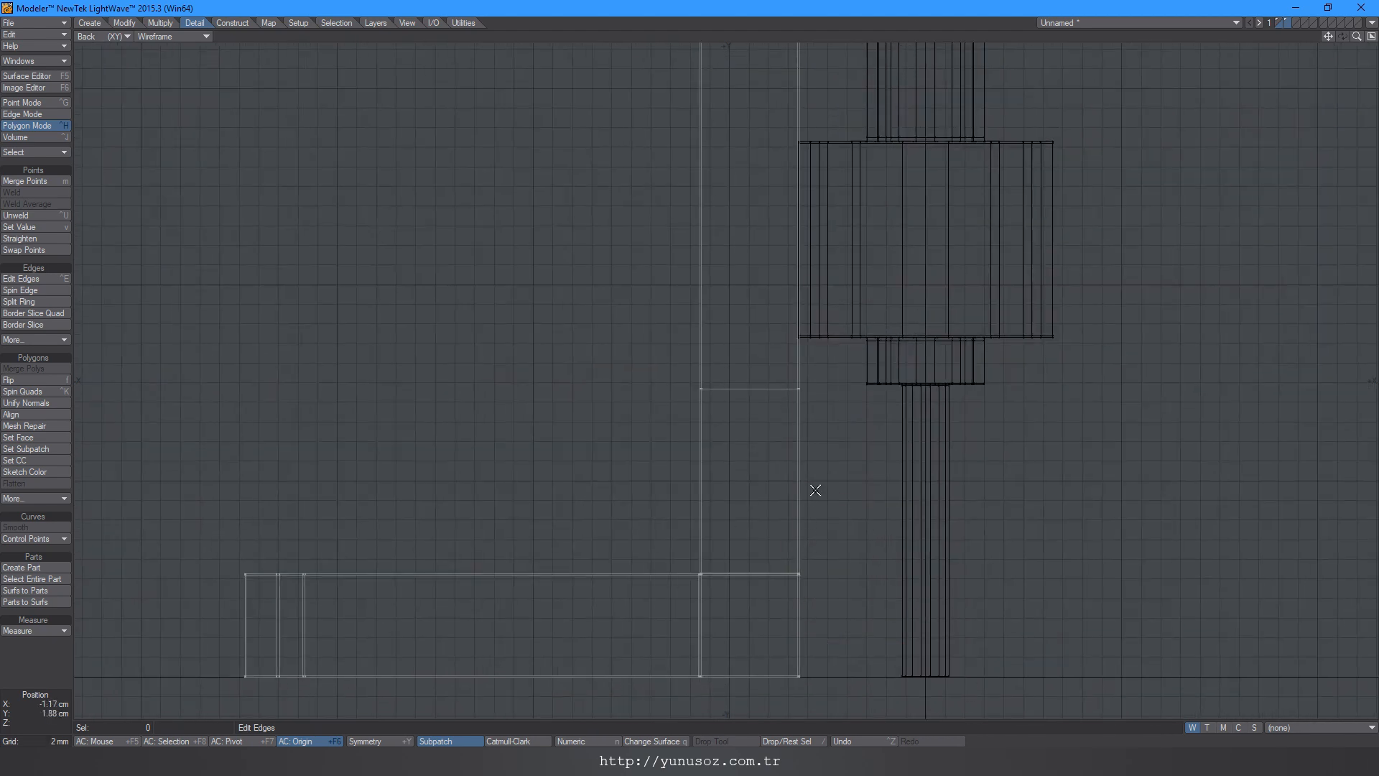
pyautogui.keyDown('ctrl'); pyautogui.keyDown('alt'); pyautogui.moveTo(834, 431); pyautogui.dragTo(825, 521); pyautogui.keyUp('alt'); pyautogui.keyUp('ctrl')
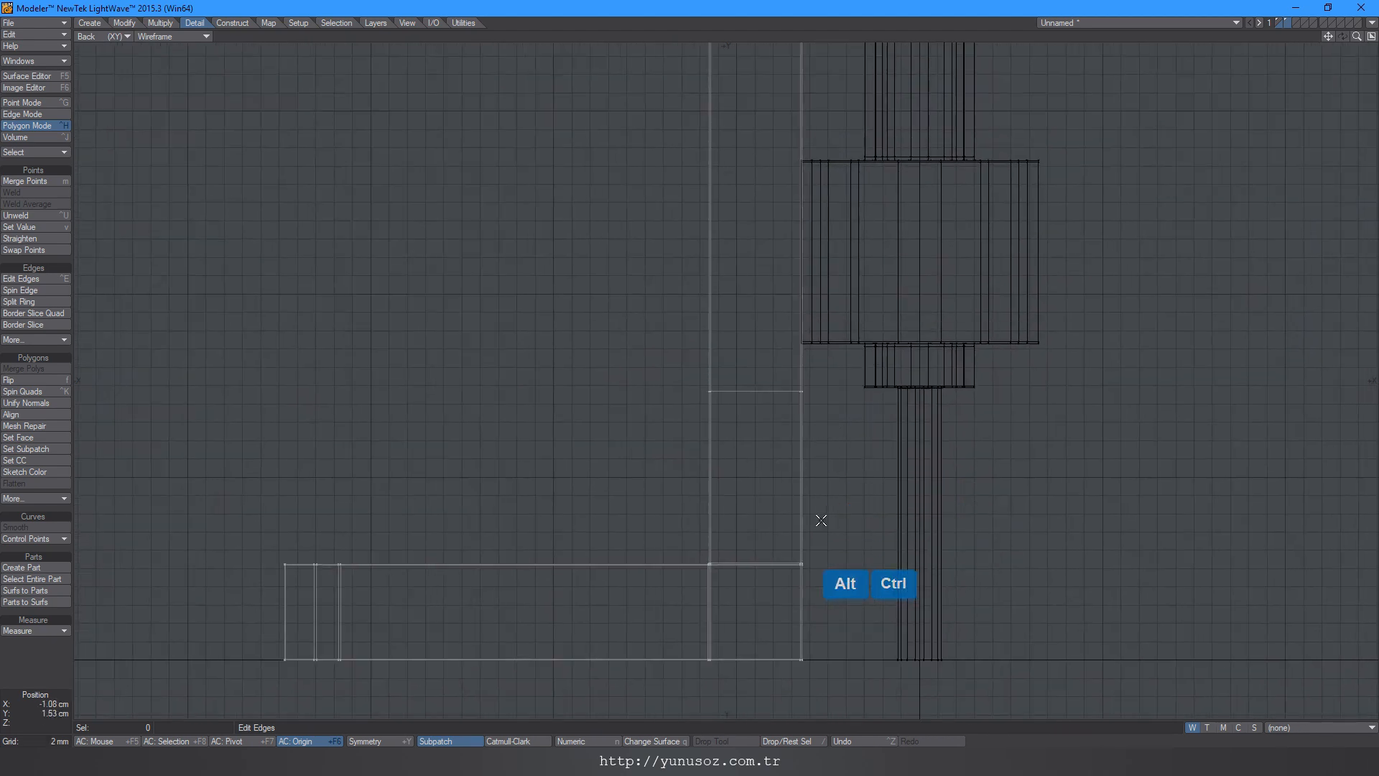
pyautogui.click(160, 23)
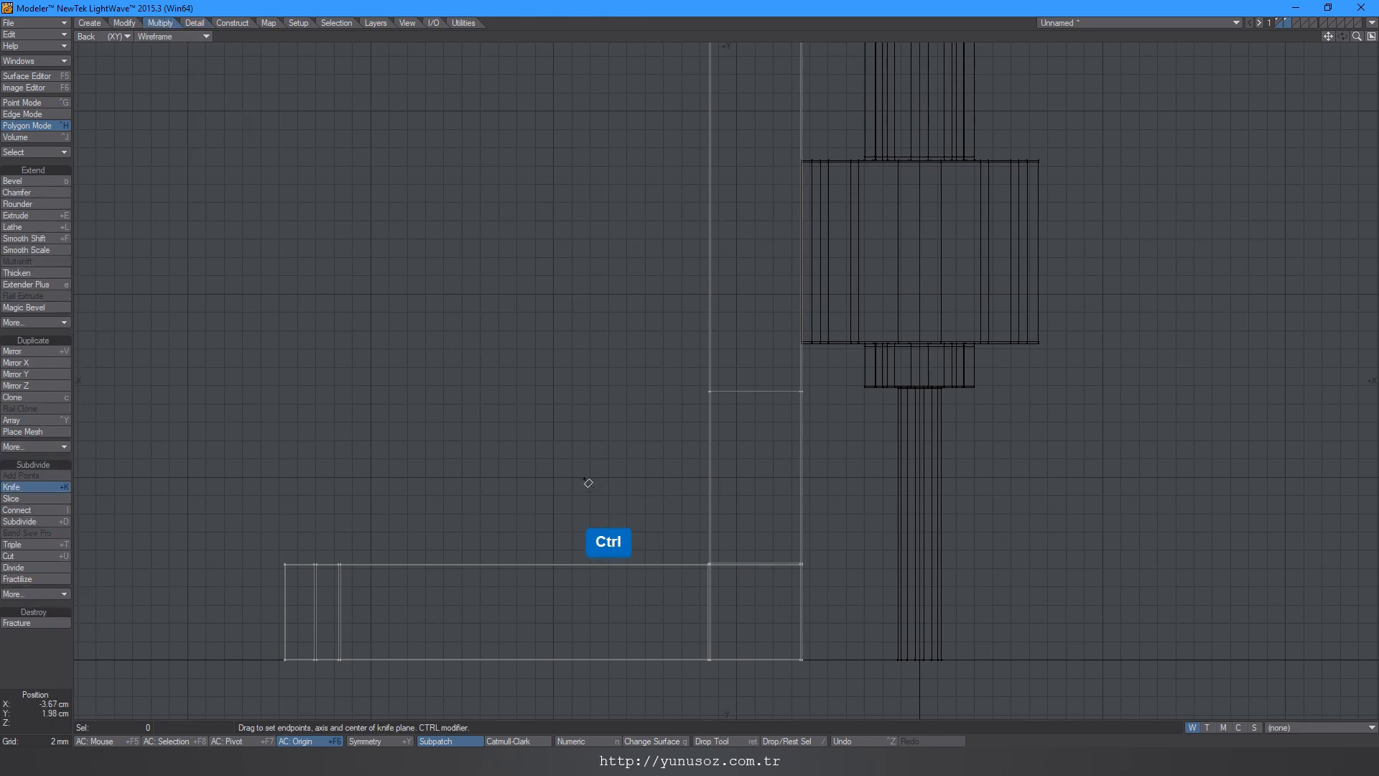
pyautogui.keyDown('ctrl'); pyautogui.moveTo(589, 483); pyautogui.dragTo(771, 484); pyautogui.keyUp('ctrl')
pyautogui.press('space')
# Step: Merge the stem polygons above and below the higher horizontal loop with Band Glue, removing that loop
pyautogui.keyDown('ctrl'); pyautogui.keyDown('alt'); pyautogui.moveTo(886, 468); pyautogui.dragTo(925, 441); pyautogui.keyUp('alt'); pyautogui.keyUp('ctrl')
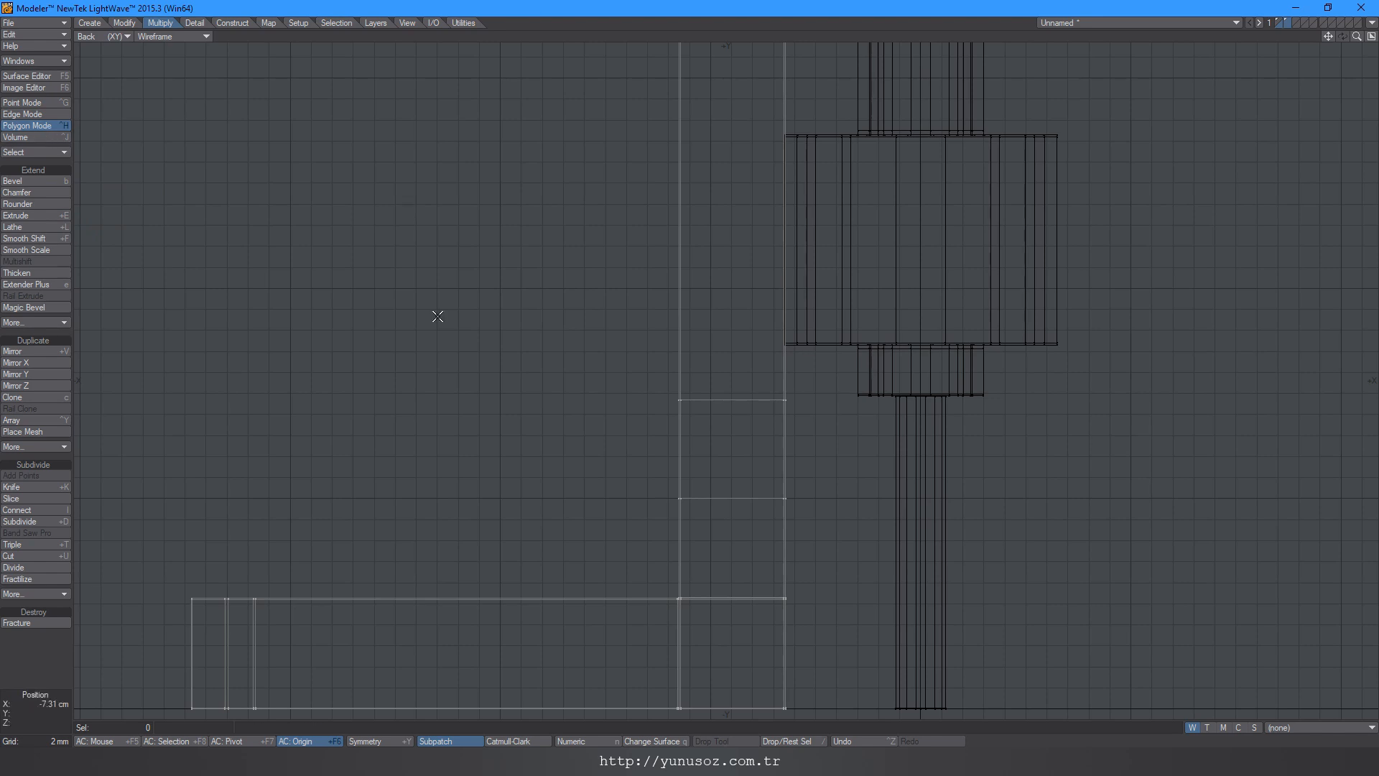
pyautogui.moveTo(764, 357); pyautogui.dragTo(760, 406)
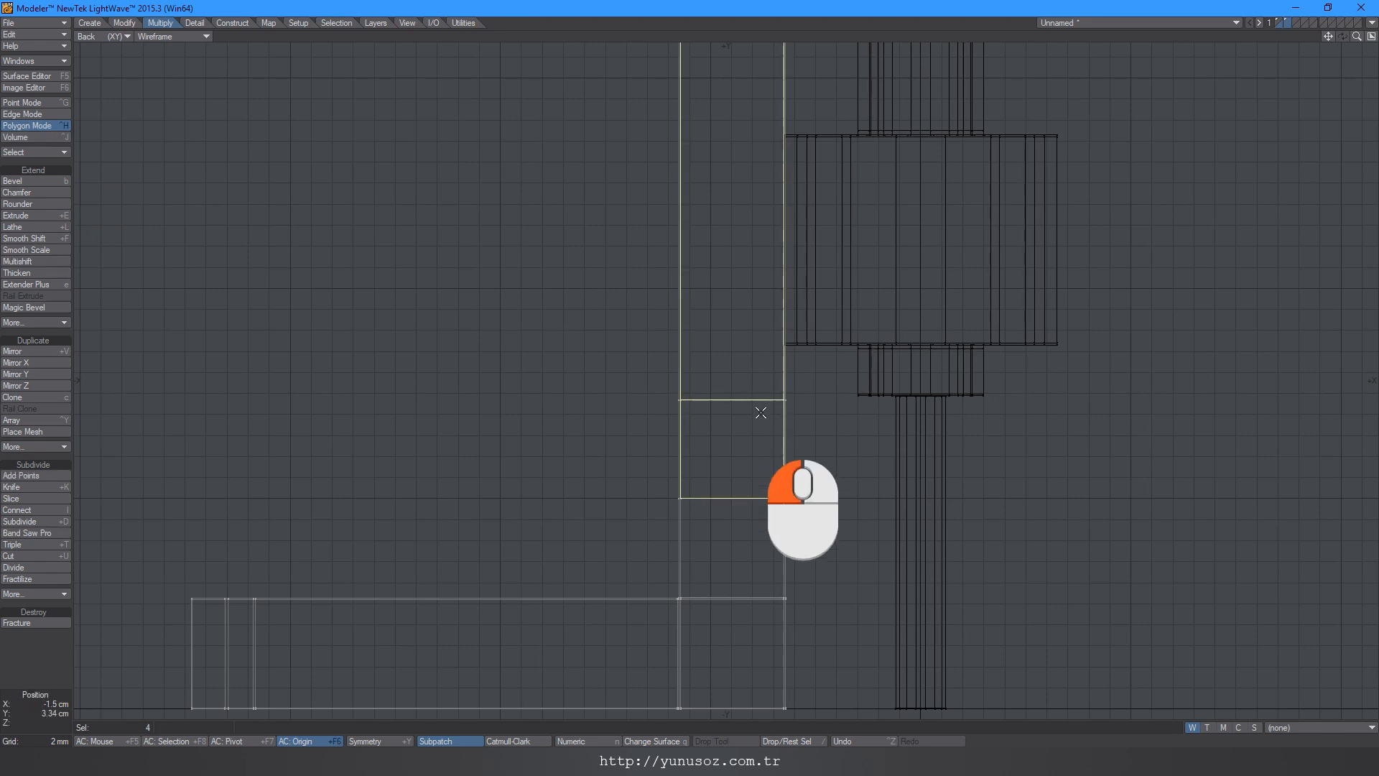
pyautogui.click(234, 22)
pyautogui.click(30, 288)
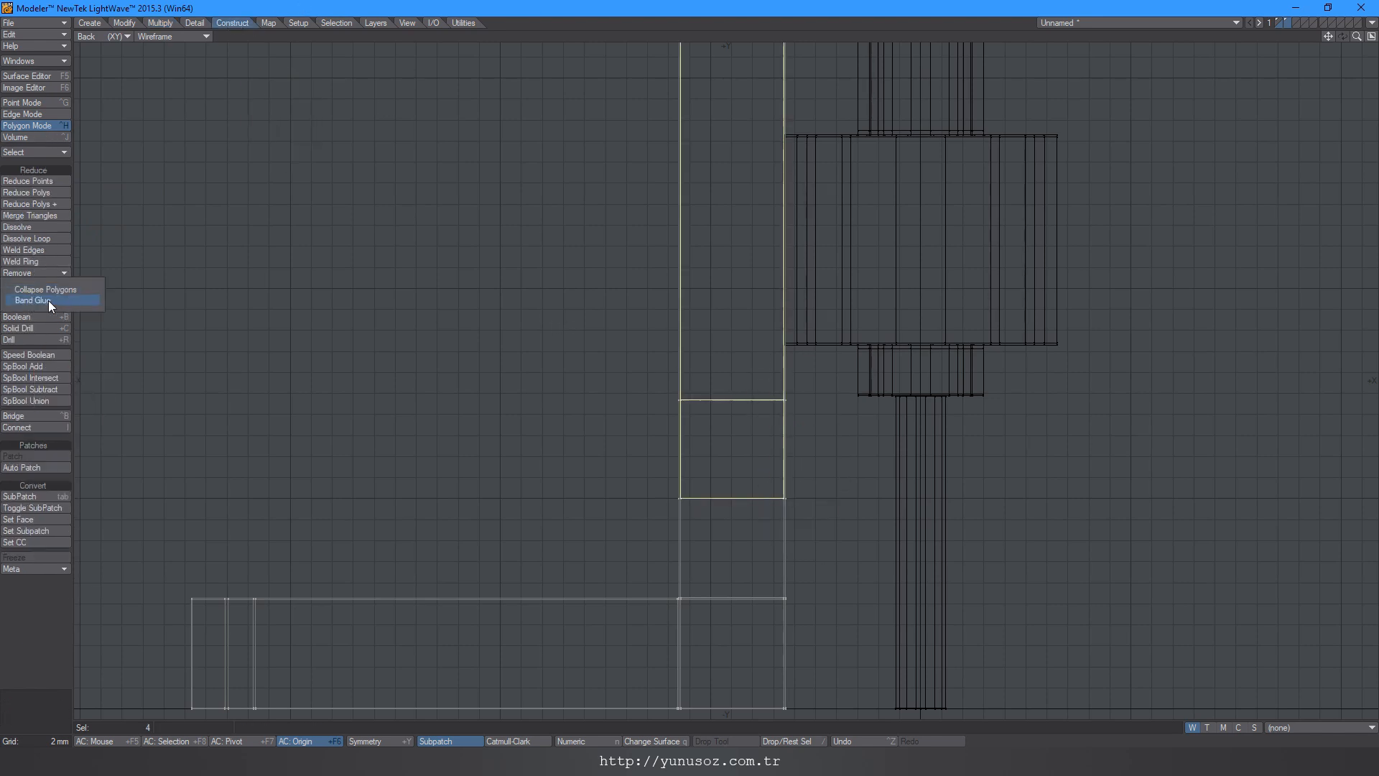
pyautogui.click(48, 300)
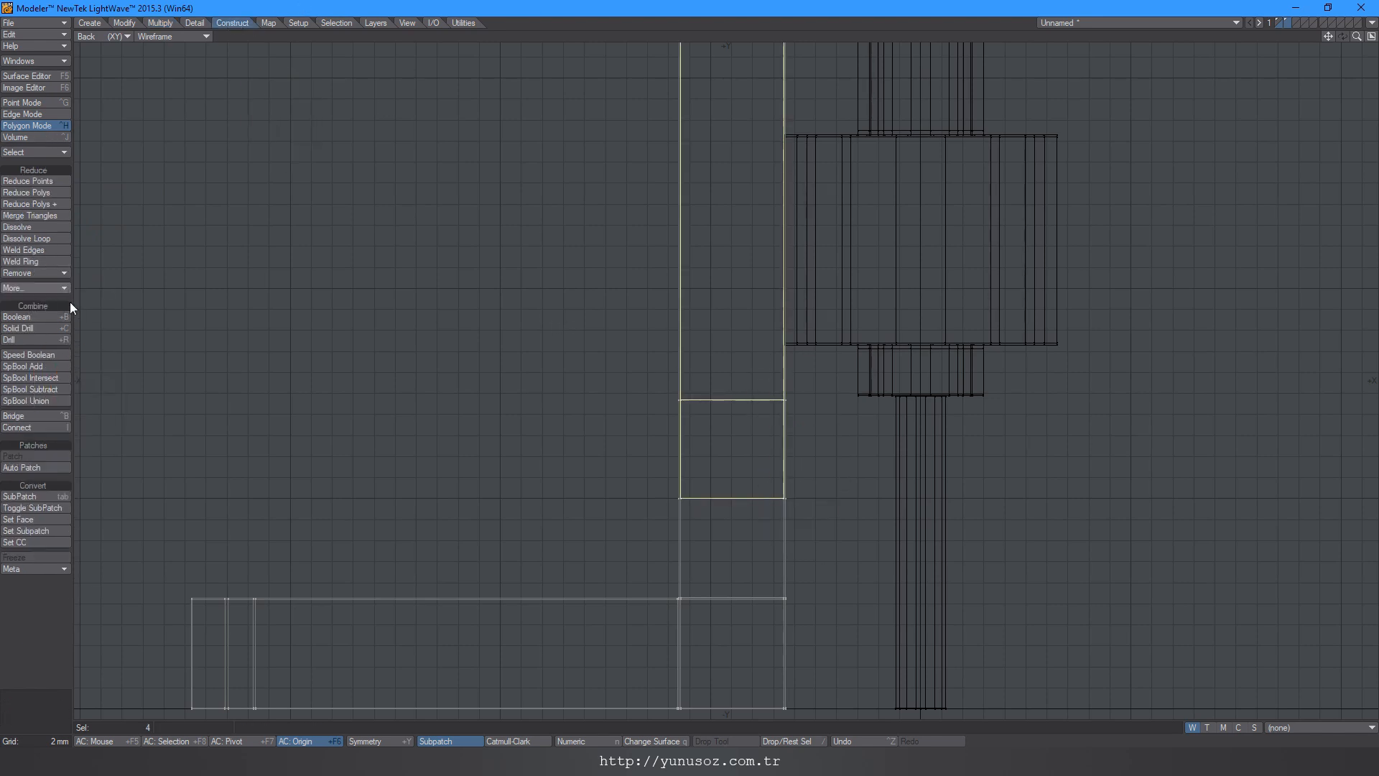
pyautogui.click(817, 475)
# Step: Select the remaining horizontal edge loop above the corner and move it straight up the stem
pyautogui.keyDown('ctrl'); pyautogui.keyDown('alt'); pyautogui.moveTo(817, 476); pyautogui.dragTo(804, 469); pyautogui.keyUp('alt'); pyautogui.keyUp('ctrl')
pyautogui.keyDown('ctrl'); pyautogui.keyDown('alt'); pyautogui.moveTo(815, 464); pyautogui.dragTo(712, 470); pyautogui.keyUp('alt'); pyautogui.keyUp('ctrl')
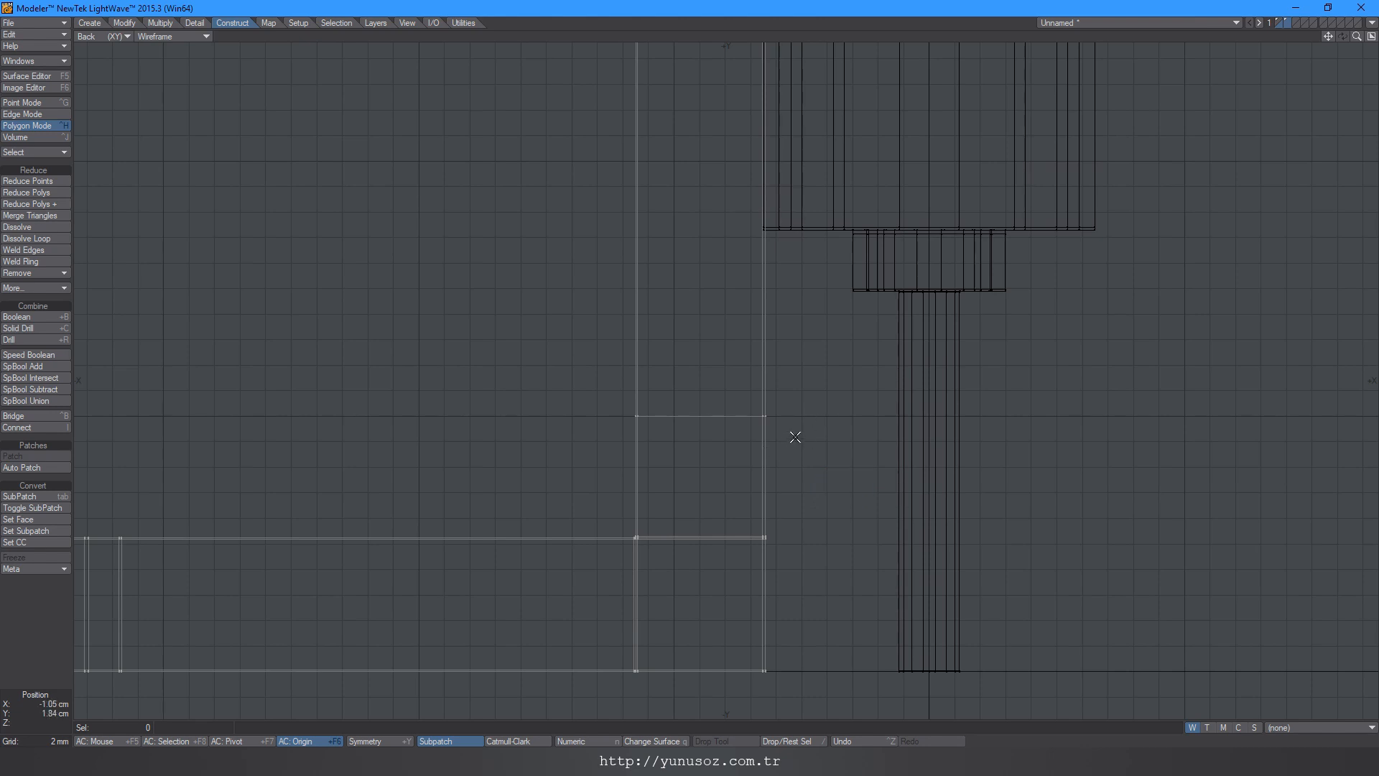
pyautogui.moveTo(810, 412)
pyautogui.mouseDown(button='right')
pyautogui.moveTo(622, 397)
pyautogui.moveTo(797, 424)
pyautogui.mouseUp(button='right')
pyautogui.moveTo(788, 371)
pyautogui.mouseDown(button='right')
pyautogui.moveTo(831, 381)
pyautogui.moveTo(792, 422)
pyautogui.mouseUp(button='right')
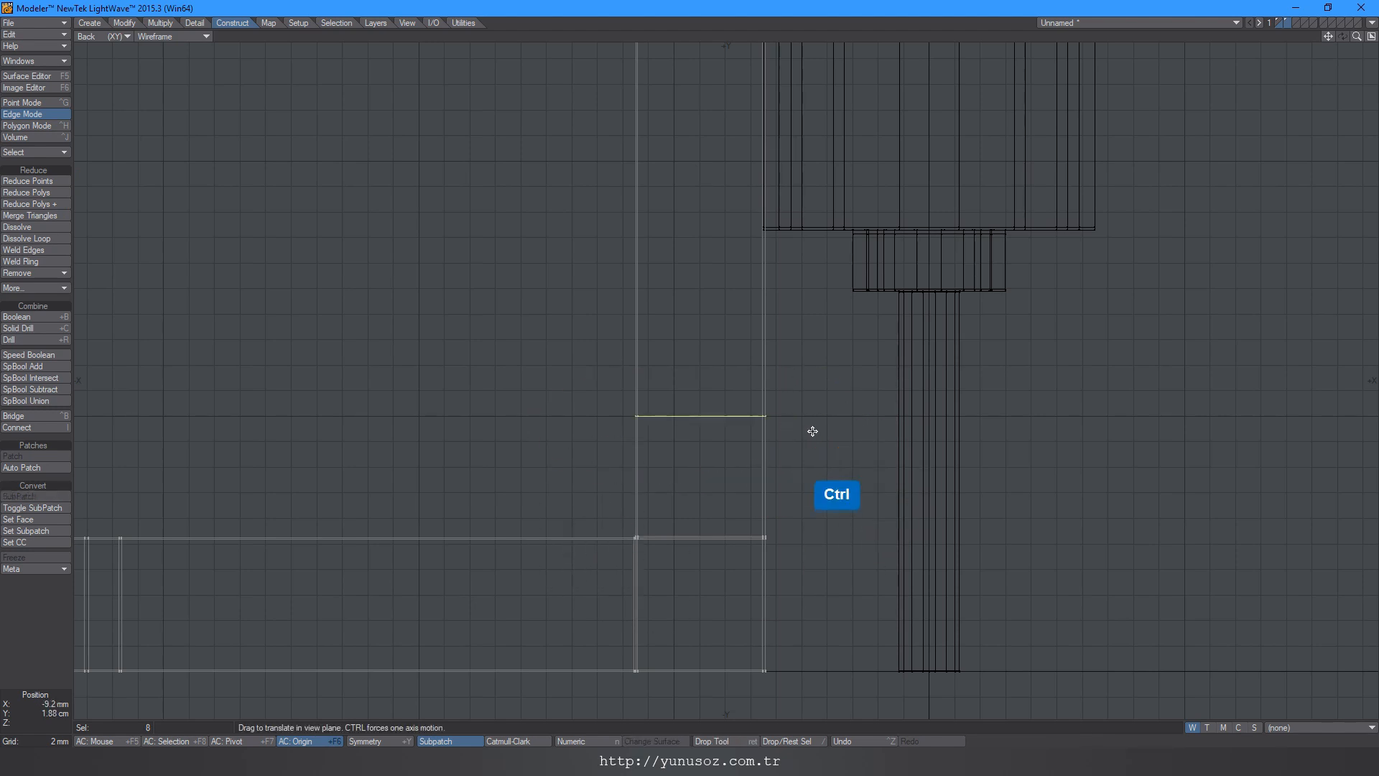
pyautogui.keyDown('ctrl'); pyautogui.moveTo(812, 431); pyautogui.dragTo(826, 379); pyautogui.keyUp('ctrl')
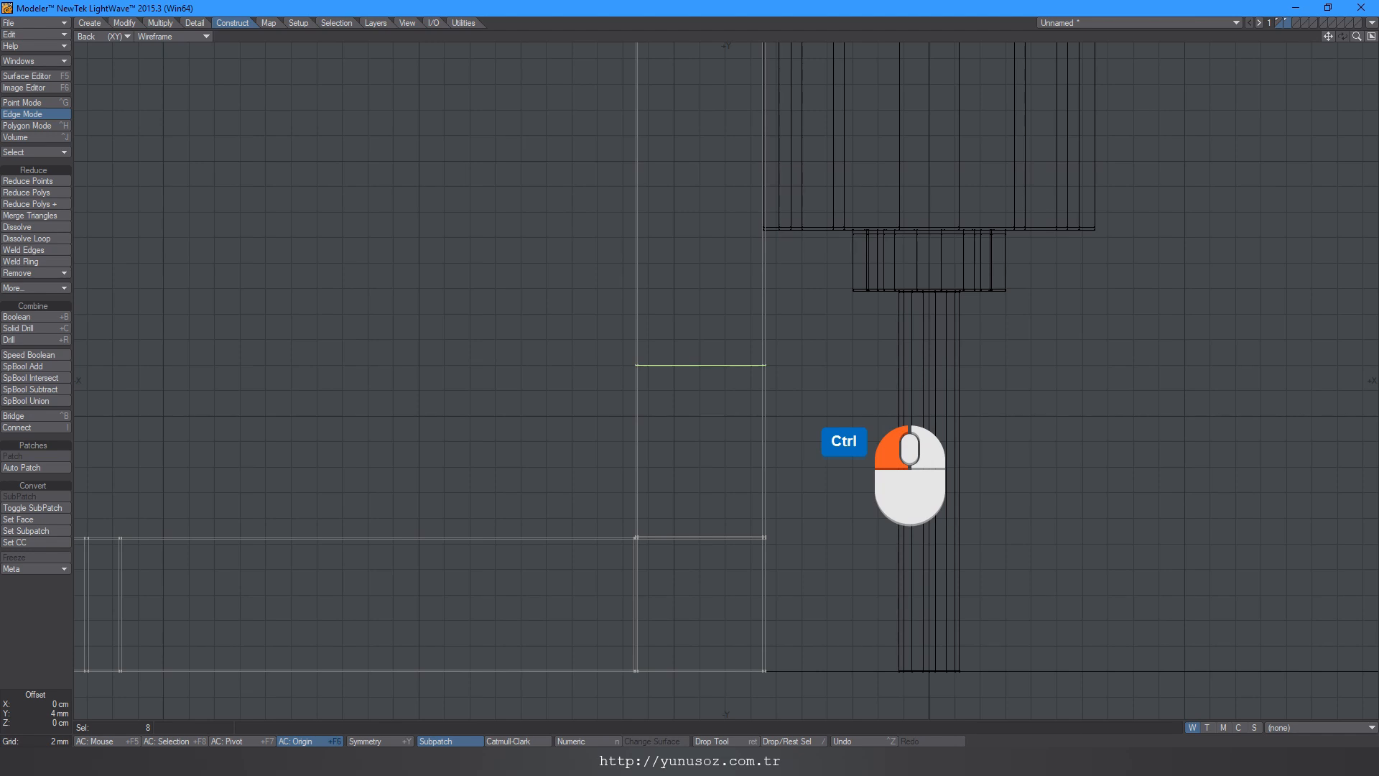
pyautogui.keyDown('ctrl'); pyautogui.moveTo(825, 379); pyautogui.dragTo(823, 361); pyautogui.keyUp('ctrl')
pyautogui.press('Return')
# Step: Deselect the moved stem loop and start Edit Edges
pyautogui.moveTo(852, 290)
pyautogui.mouseDown(button='right')
pyautogui.moveTo(941, 369)
pyautogui.moveTo(927, 320)
pyautogui.mouseUp(button='right')
pyautogui.keyDown('ctrl'); pyautogui.keyDown('alt'); pyautogui.moveTo(870, 487); pyautogui.dragTo(890, 363); pyautogui.keyUp('alt'); pyautogui.keyUp('ctrl')
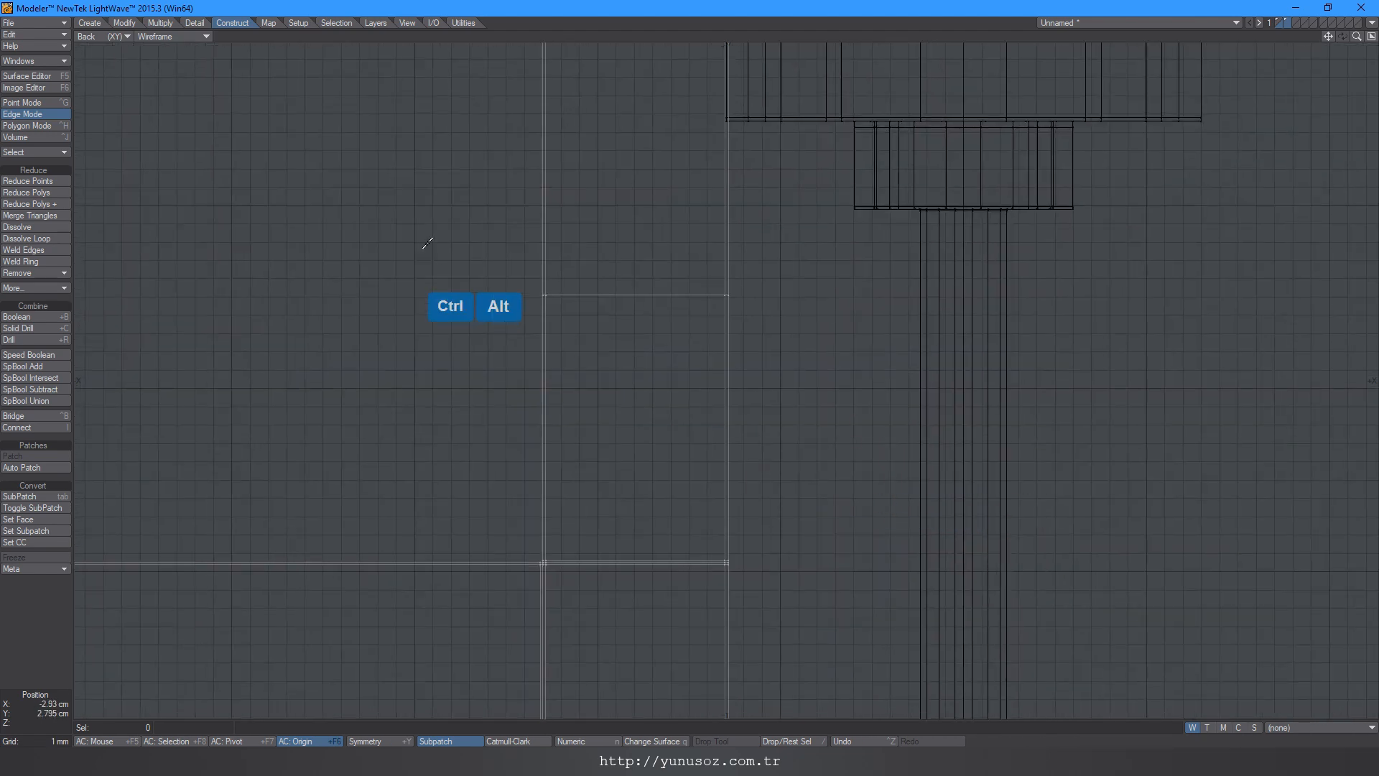
pyautogui.click(193, 23)
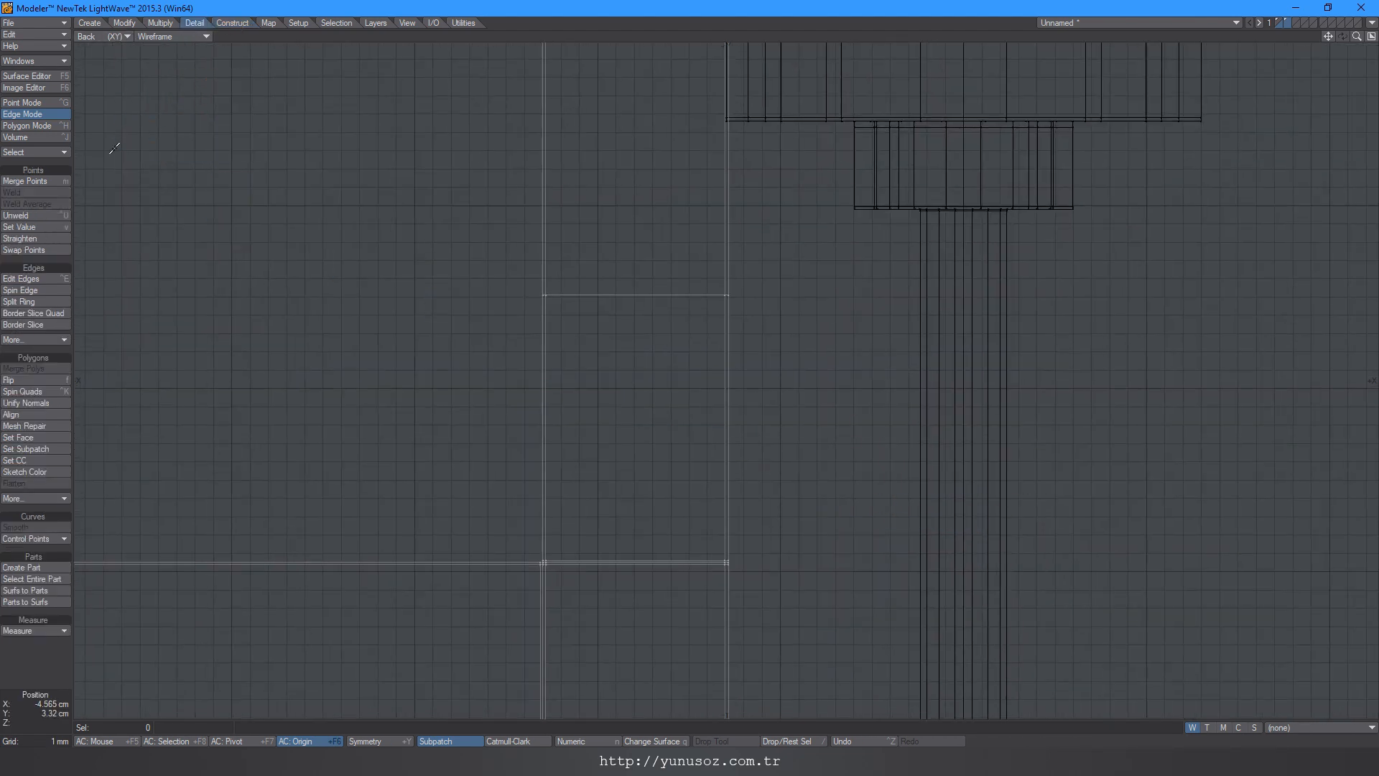
pyautogui.click(29, 279)
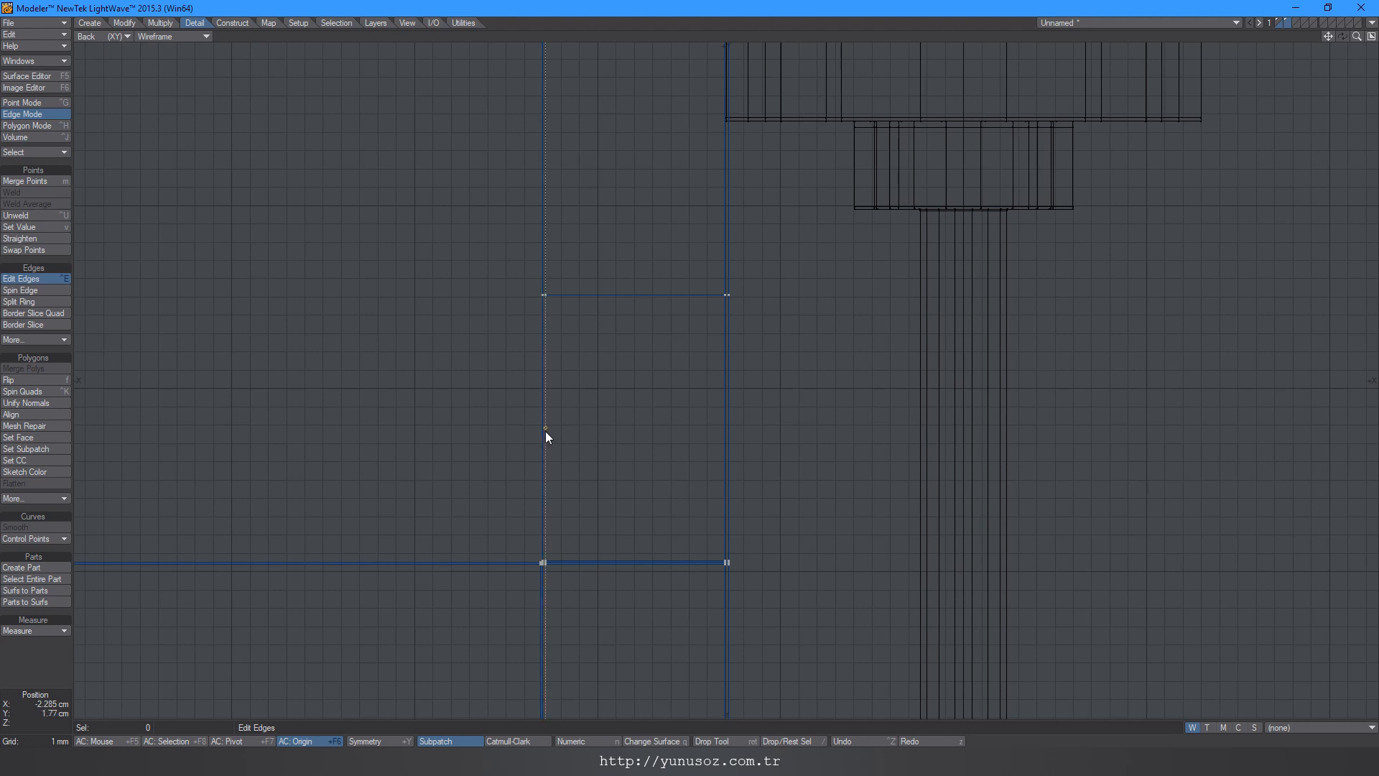
pyautogui.moveTo(545, 431); pyautogui.dragTo(609, 295, button='right')
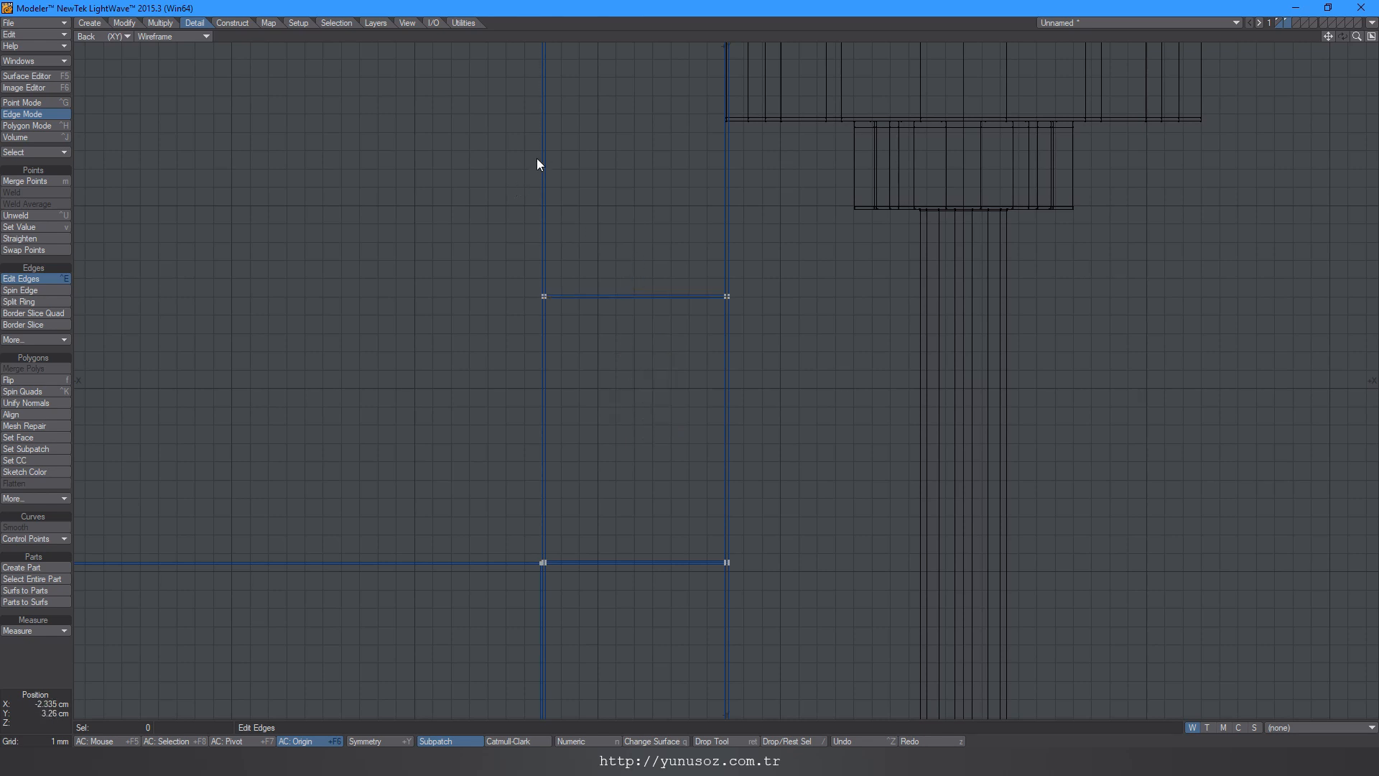
pyautogui.moveTo(547, 156); pyautogui.dragTo(541, 300, button='right')
pyautogui.hotkey('ctrl', 'z')
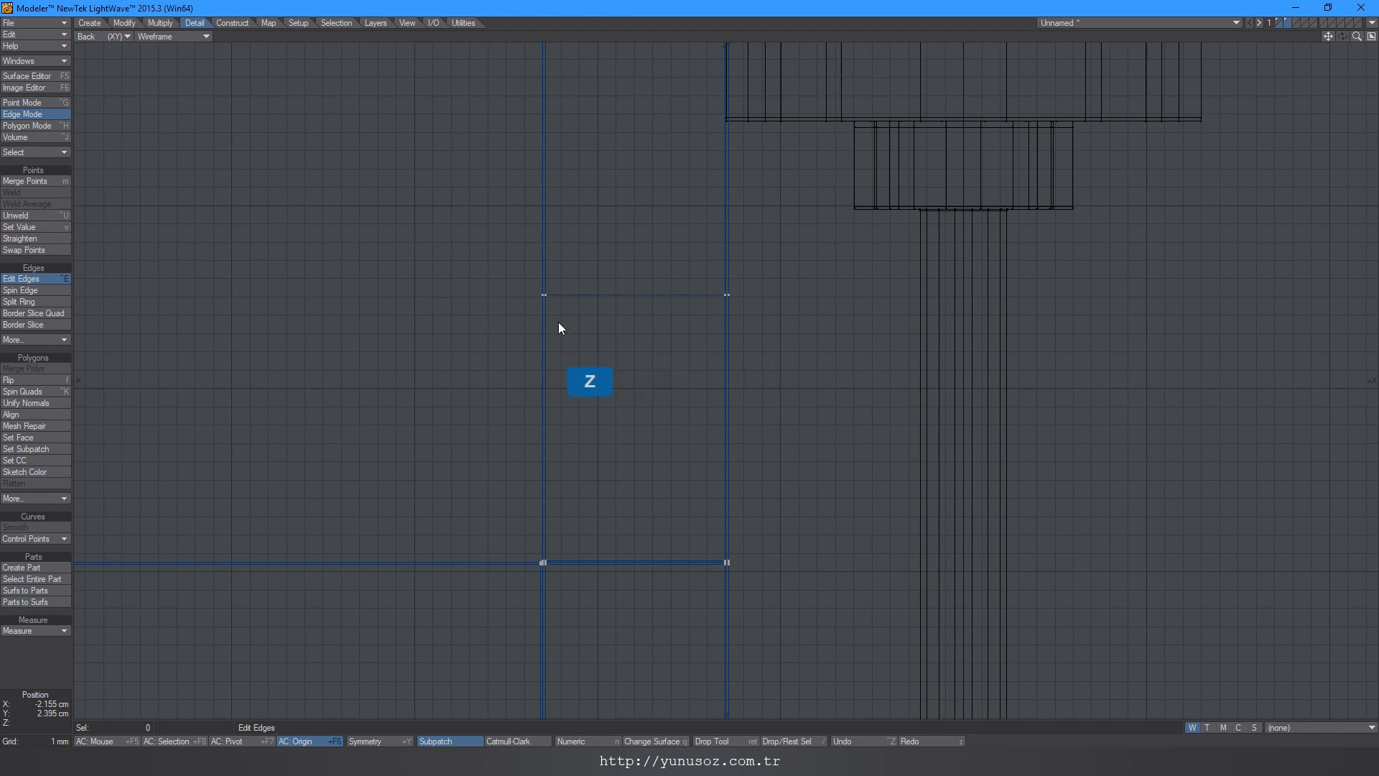
# Step: Add supporting edge loops close below and above the stem's horizontal loop, plus one just under the stem's upper end, and finish Edit Edges
pyautogui.moveTo(548, 376); pyautogui.dragTo(673, 238, button='right')
pyautogui.moveTo(546, 208); pyautogui.dragTo(552, 349, button='right')
pyautogui.keyDown('ctrl'); pyautogui.keyDown('alt'); pyautogui.moveTo(603, 330); pyautogui.dragTo(464, 456); pyautogui.keyUp('alt'); pyautogui.keyUp('ctrl')
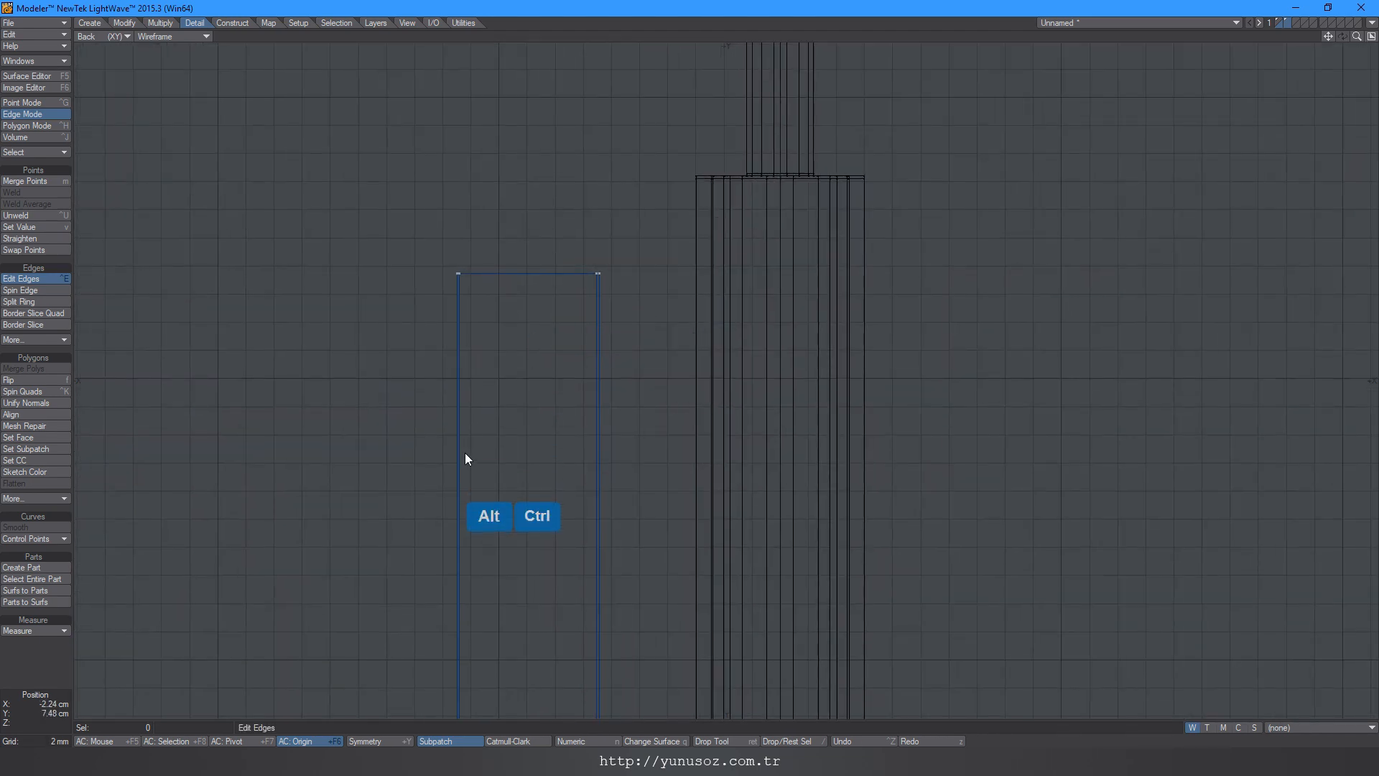
pyautogui.moveTo(460, 464); pyautogui.dragTo(550, 320, button='right')
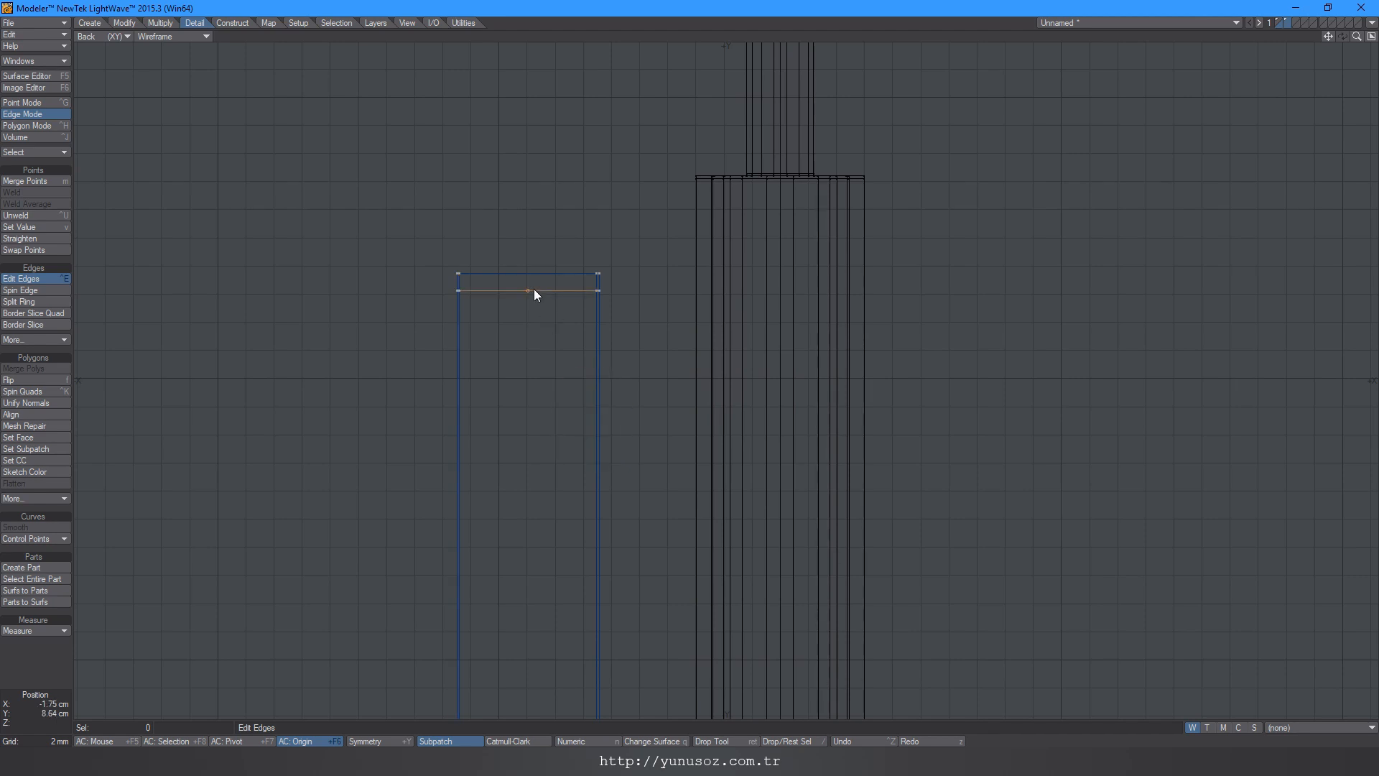
pyautogui.moveTo(531, 288); pyautogui.dragTo(485, 174)
pyautogui.press('Return')
pyautogui.press('a')
# Step: Select the stem polygons from the horizontal loop down and shear their lower end about 8 mm toward the foot, then deselect them
pyautogui.keyDown('alt'); pyautogui.moveTo(565, 525); pyautogui.dragTo(514, 357); pyautogui.keyUp('alt')
pyautogui.keyDown('ctrl'); pyautogui.keyDown('alt'); pyautogui.moveTo(701, 459); pyautogui.dragTo(661, 477); pyautogui.keyUp('alt'); pyautogui.keyUp('ctrl')
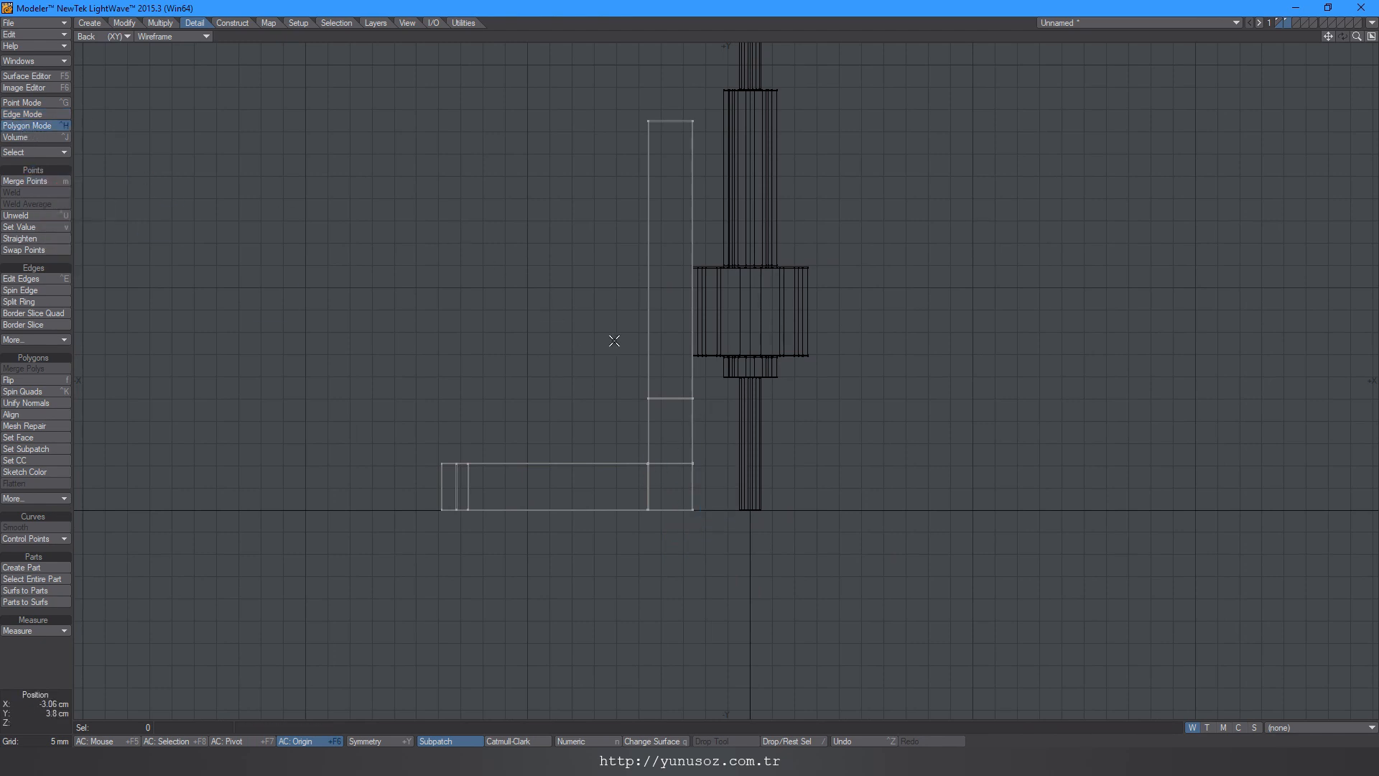
pyautogui.moveTo(706, 399)
pyautogui.mouseDown(button='right')
pyautogui.moveTo(635, 392)
pyautogui.moveTo(616, 569)
pyautogui.moveTo(704, 546)
pyautogui.moveTo(715, 485)
pyautogui.mouseUp(button='right')
pyautogui.click(126, 22)
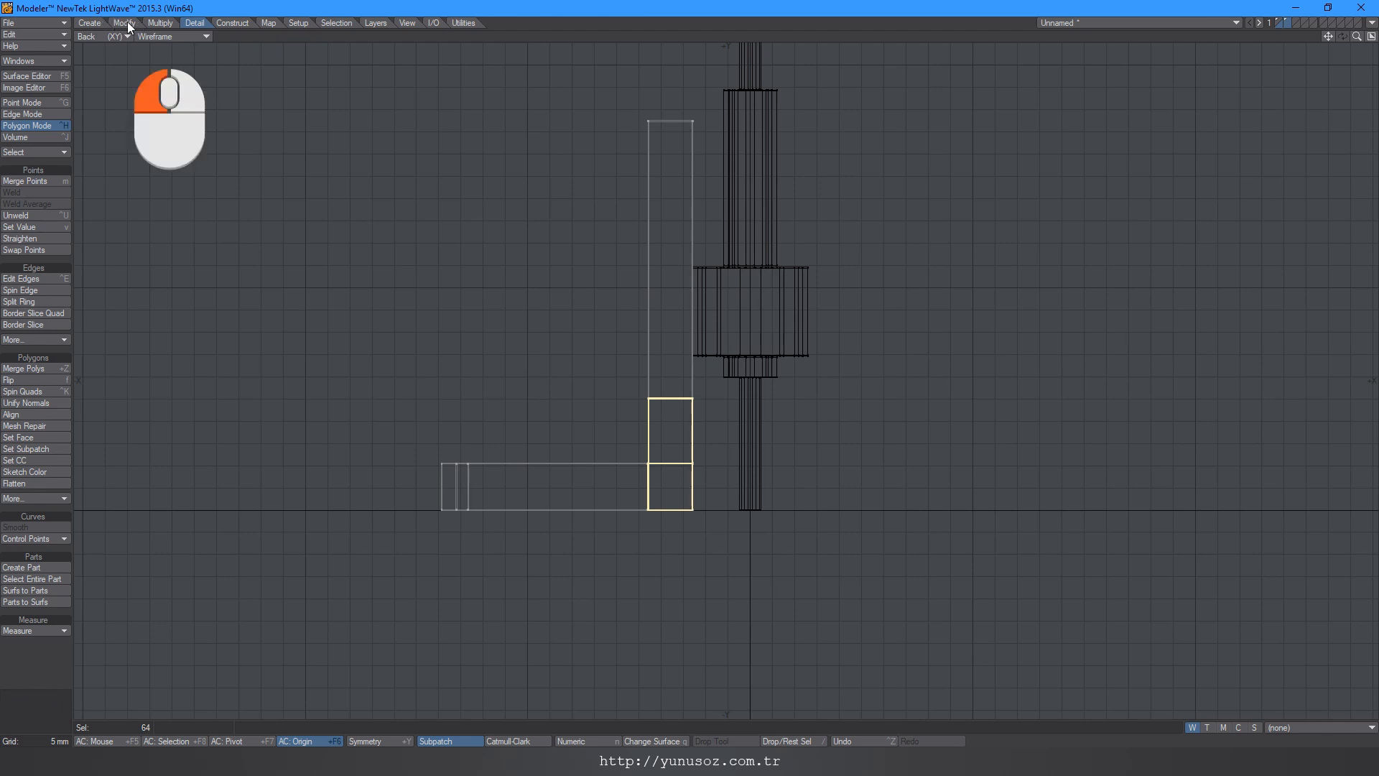
pyautogui.click(23, 251)
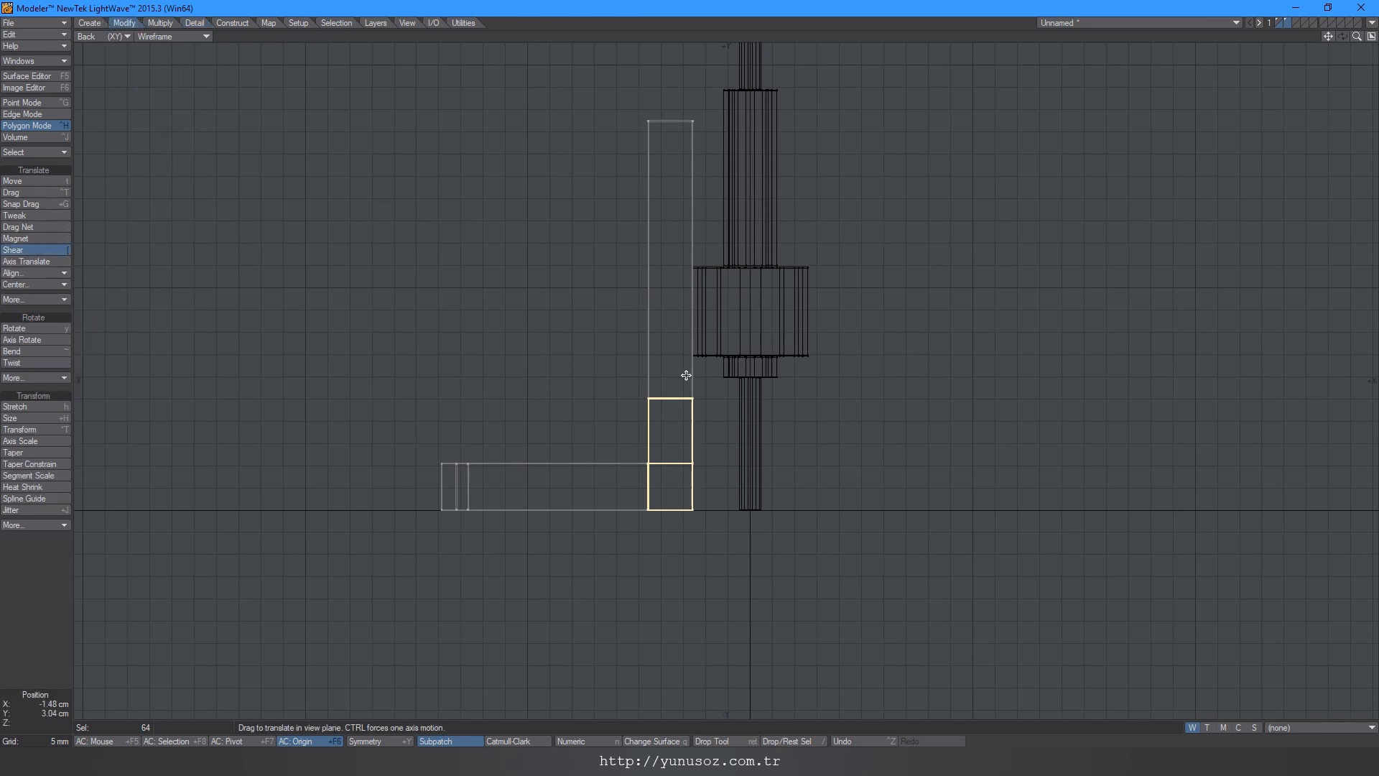
pyautogui.moveTo(670, 397); pyautogui.dragTo(670, 512, button='right')
pyautogui.keyDown('ctrl'); pyautogui.moveTo(704, 539); pyautogui.dragTo(665, 538); pyautogui.keyUp('ctrl')
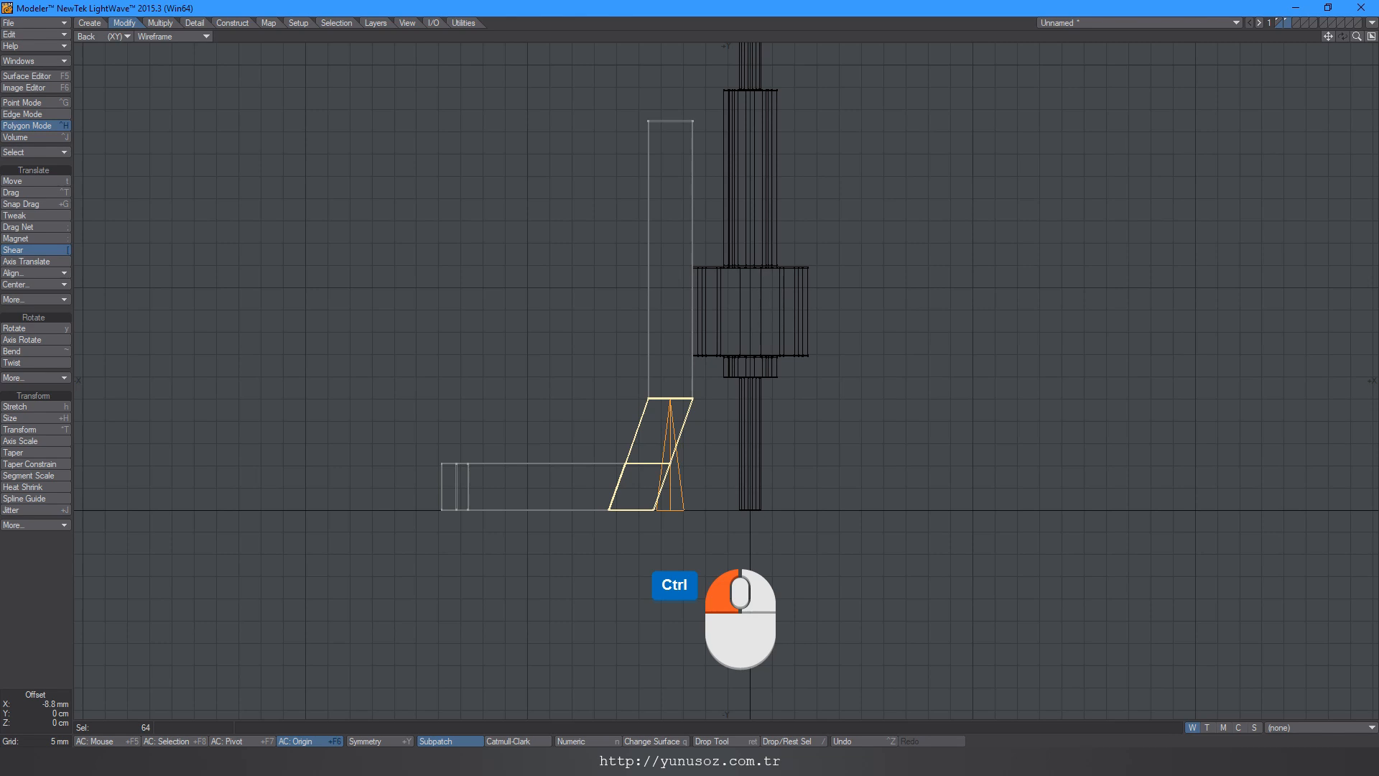
pyautogui.moveTo(665, 539)
pyautogui.keyDown('ctrl'); pyautogui.mouseDown()
pyautogui.moveTo(651, 539)
pyautogui.moveTo(669, 538)
pyautogui.mouseUp(); pyautogui.keyUp('ctrl')
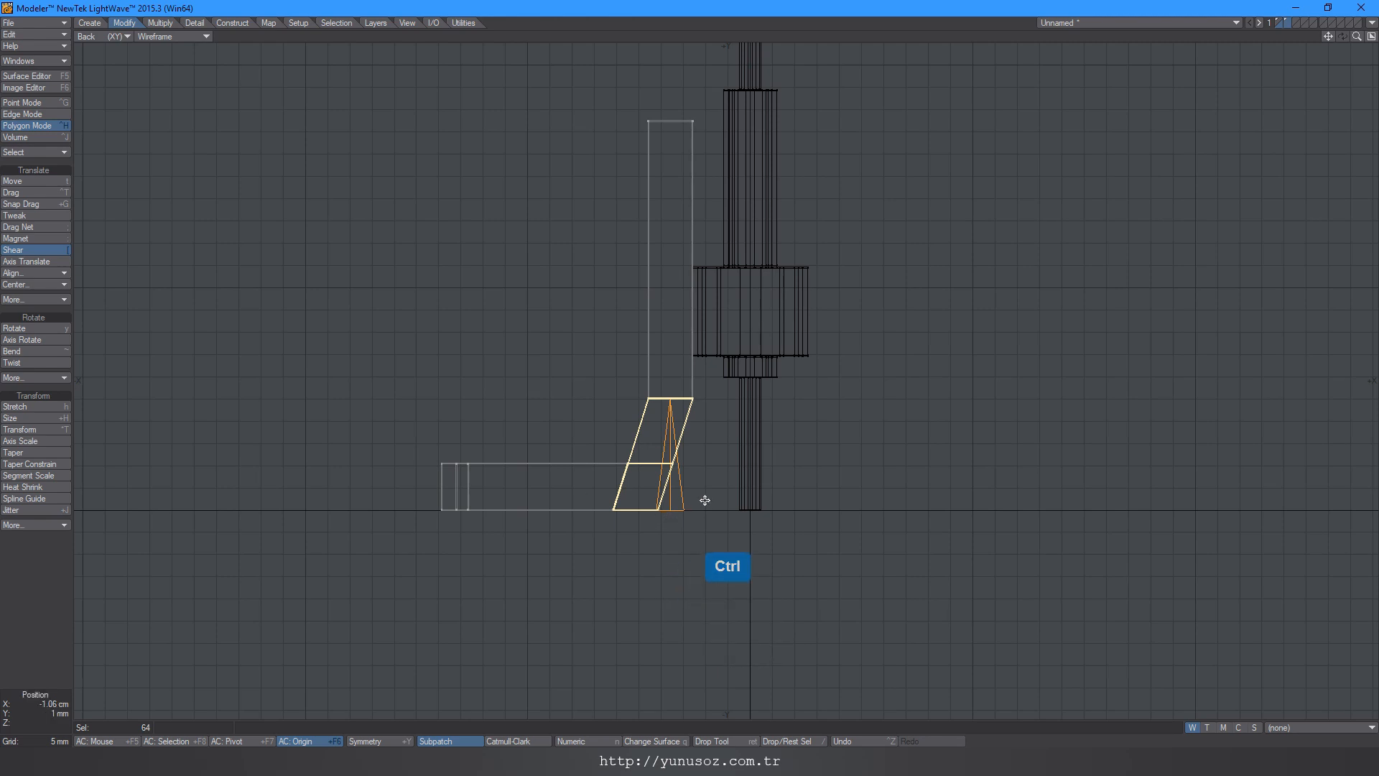
pyautogui.press('space')
pyautogui.moveTo(720, 493)
pyautogui.mouseDown(button='right')
pyautogui.moveTo(714, 308)
pyautogui.moveTo(701, 382)
pyautogui.mouseUp(button='right')
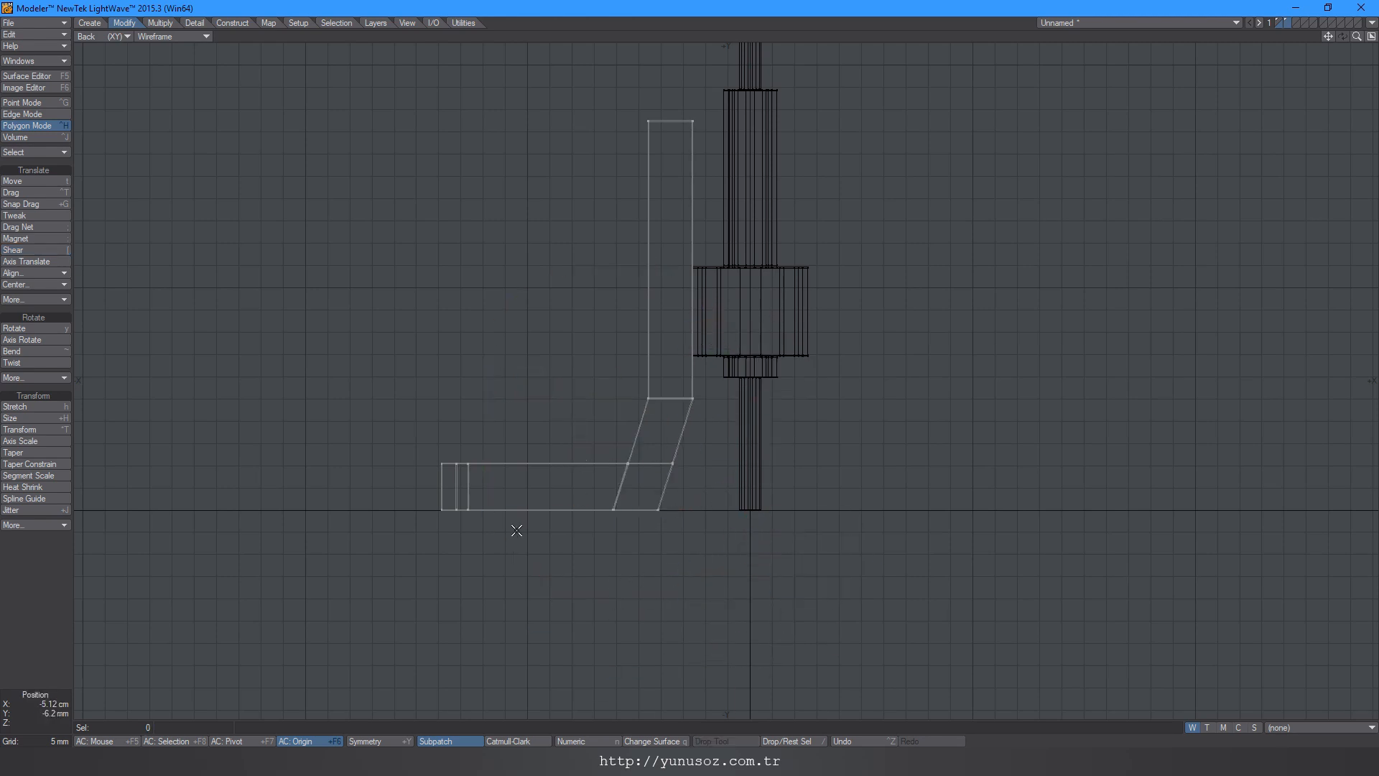
# Step: Switch to the empty third layer with the L-shape's layer as background, and show the four-view layout
pyautogui.keyDown('alt'); pyautogui.moveTo(481, 466); pyautogui.dragTo(485, 464); pyautogui.keyUp('alt')
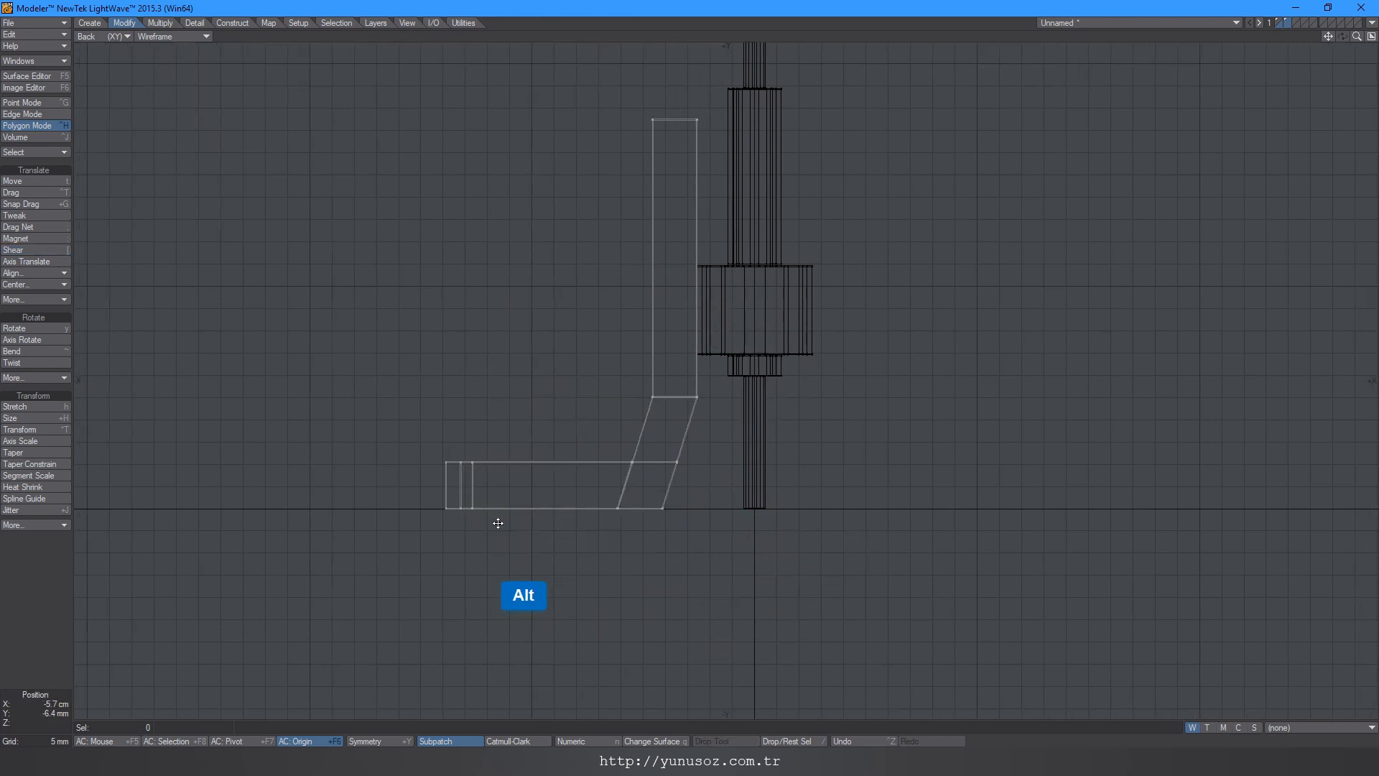
pyautogui.click(1294, 20)
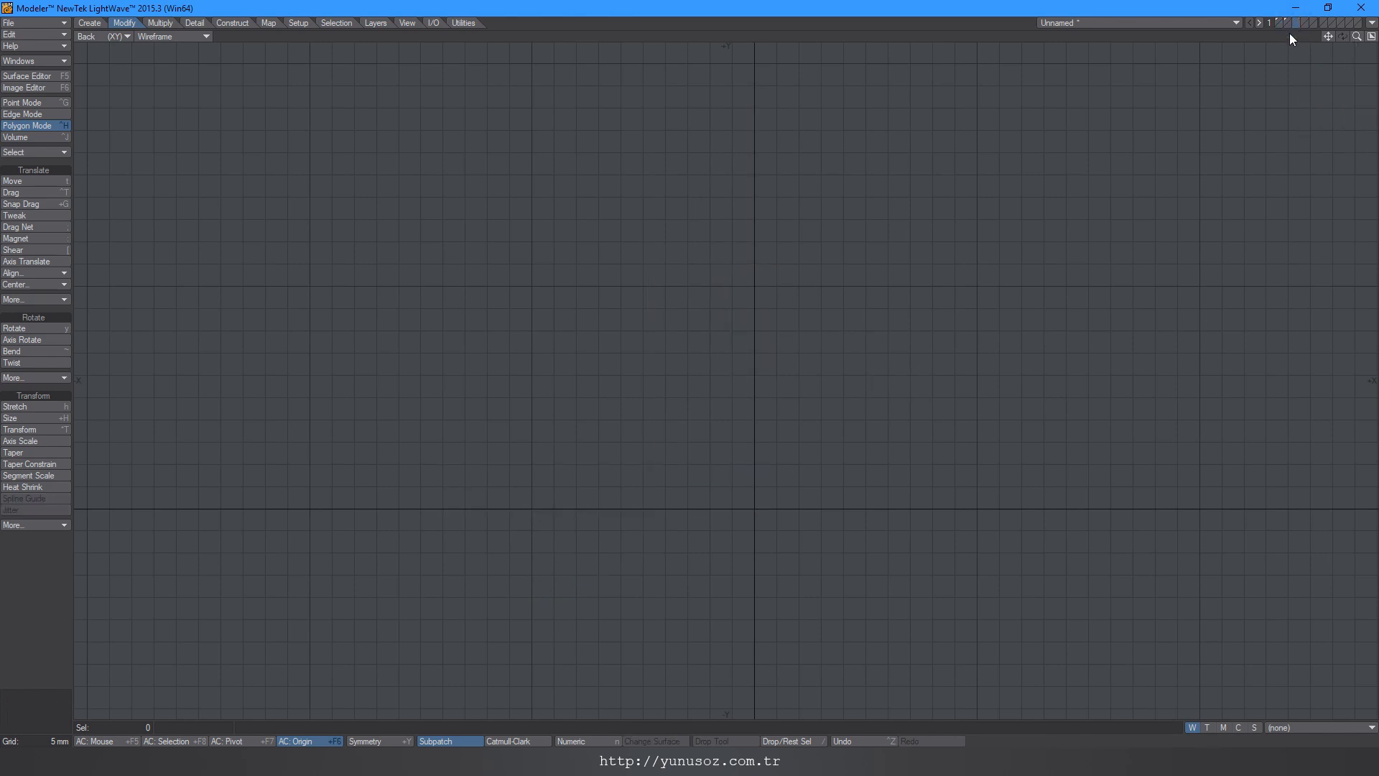
pyautogui.click(1290, 26)
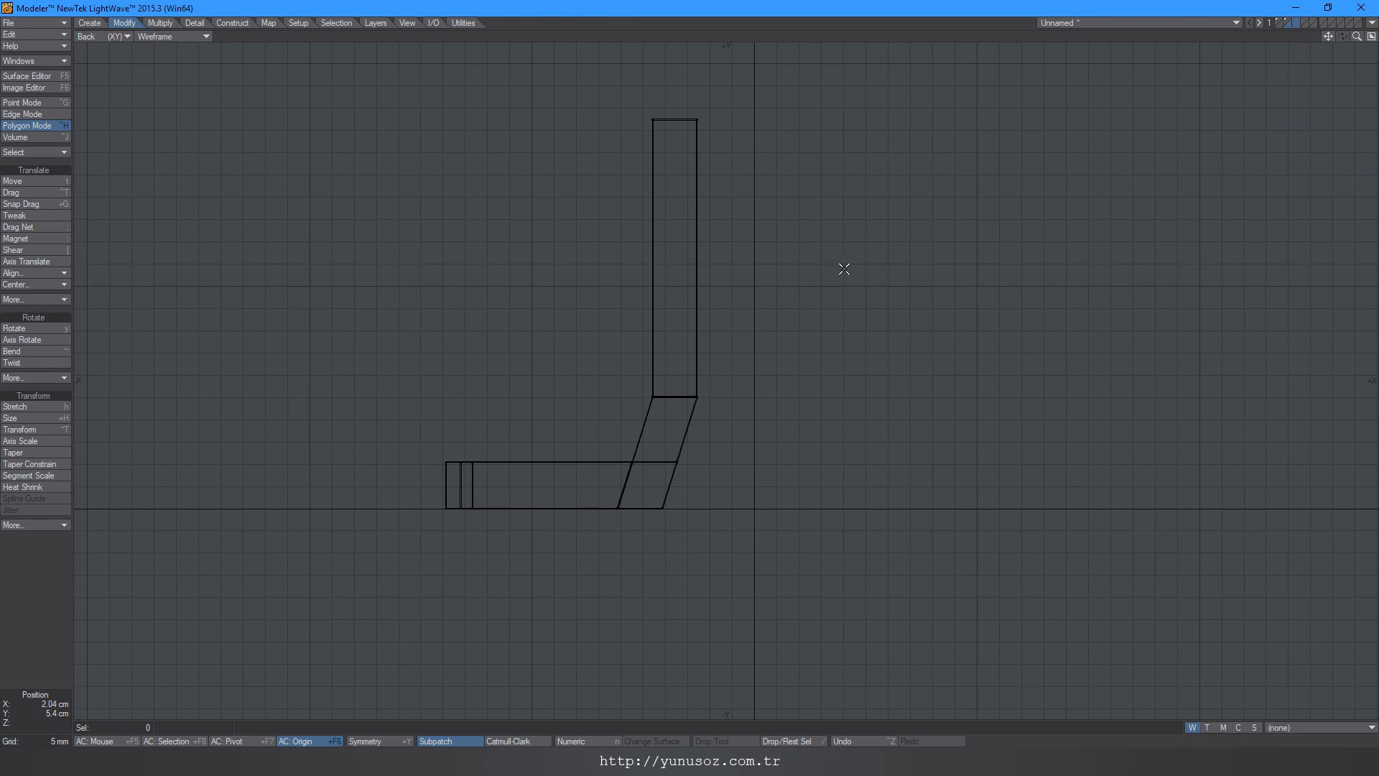
pyautogui.click(1372, 36)
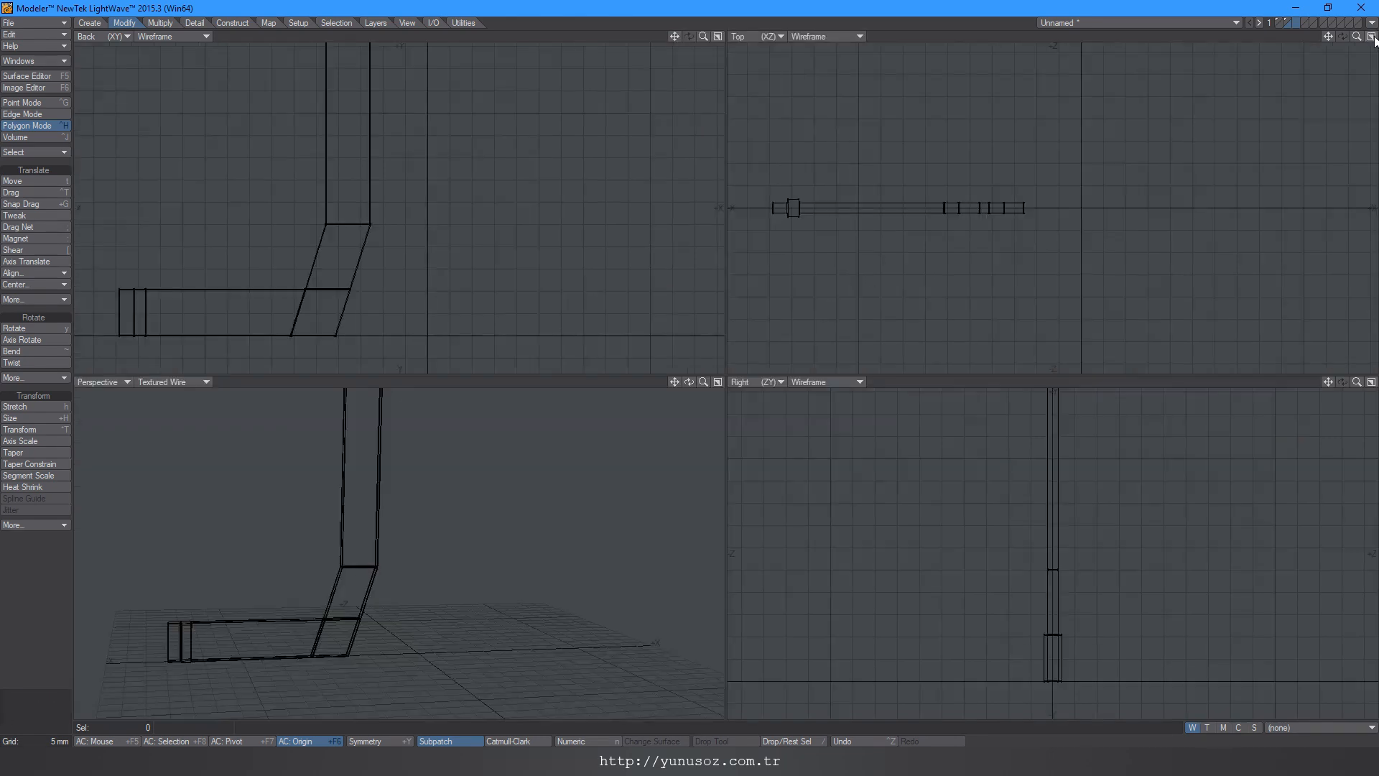
# Step: Draw a flat ball outline around the L-shape's collar in the top view, with 8 sides and 6 segments
pyautogui.keyDown('ctrl'); pyautogui.keyDown('alt'); pyautogui.moveTo(806, 207); pyautogui.dragTo(929, 229); pyautogui.keyUp('alt'); pyautogui.keyUp('ctrl')
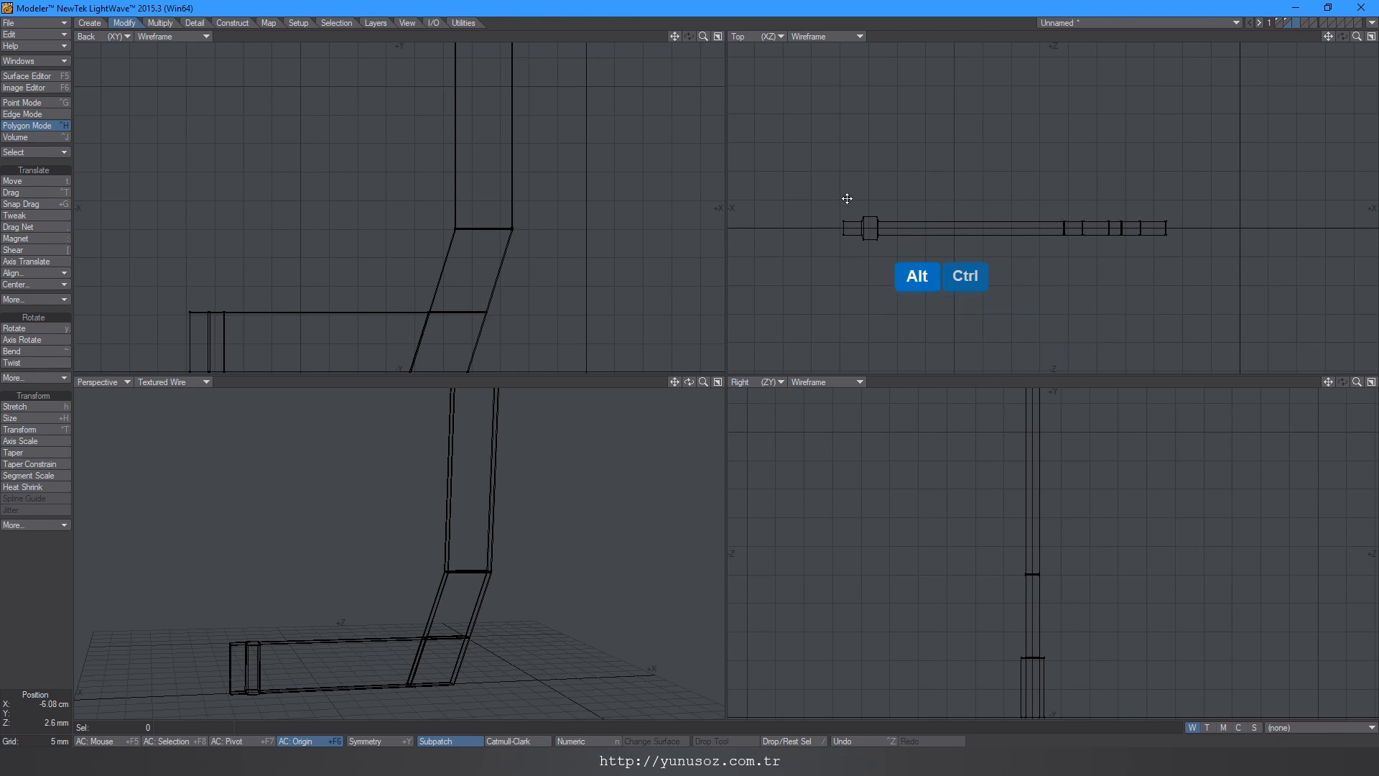
pyautogui.click(81, 24)
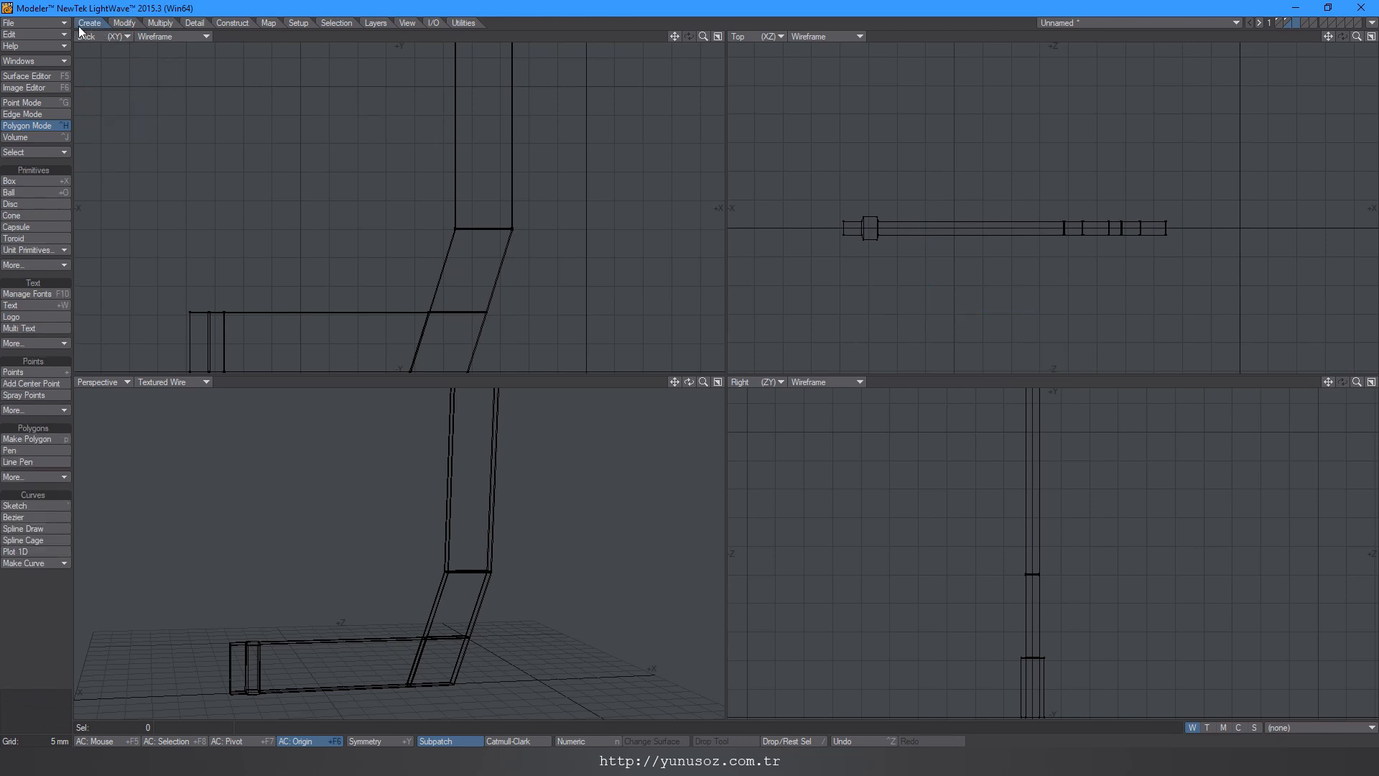
pyautogui.click(17, 194)
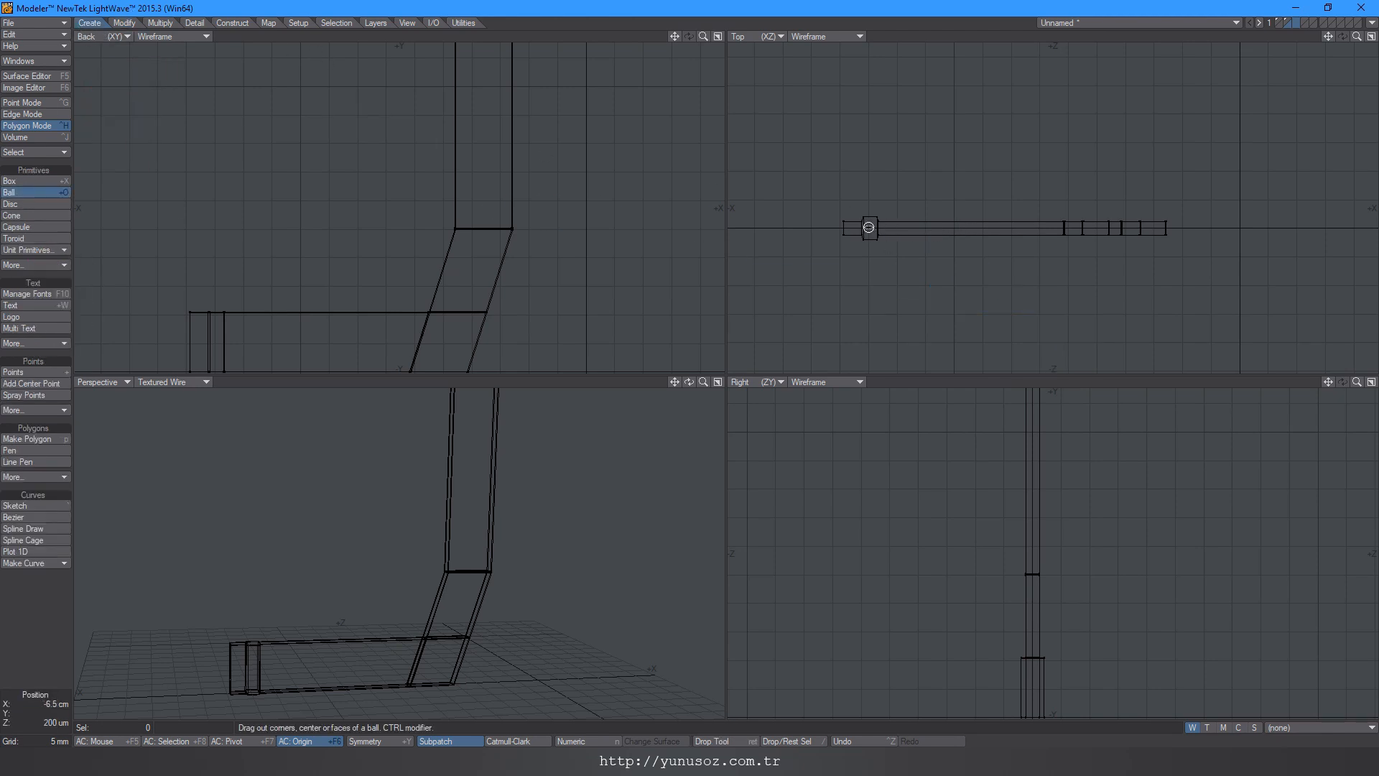
pyautogui.moveTo(868, 227); pyautogui.dragTo(891, 253)
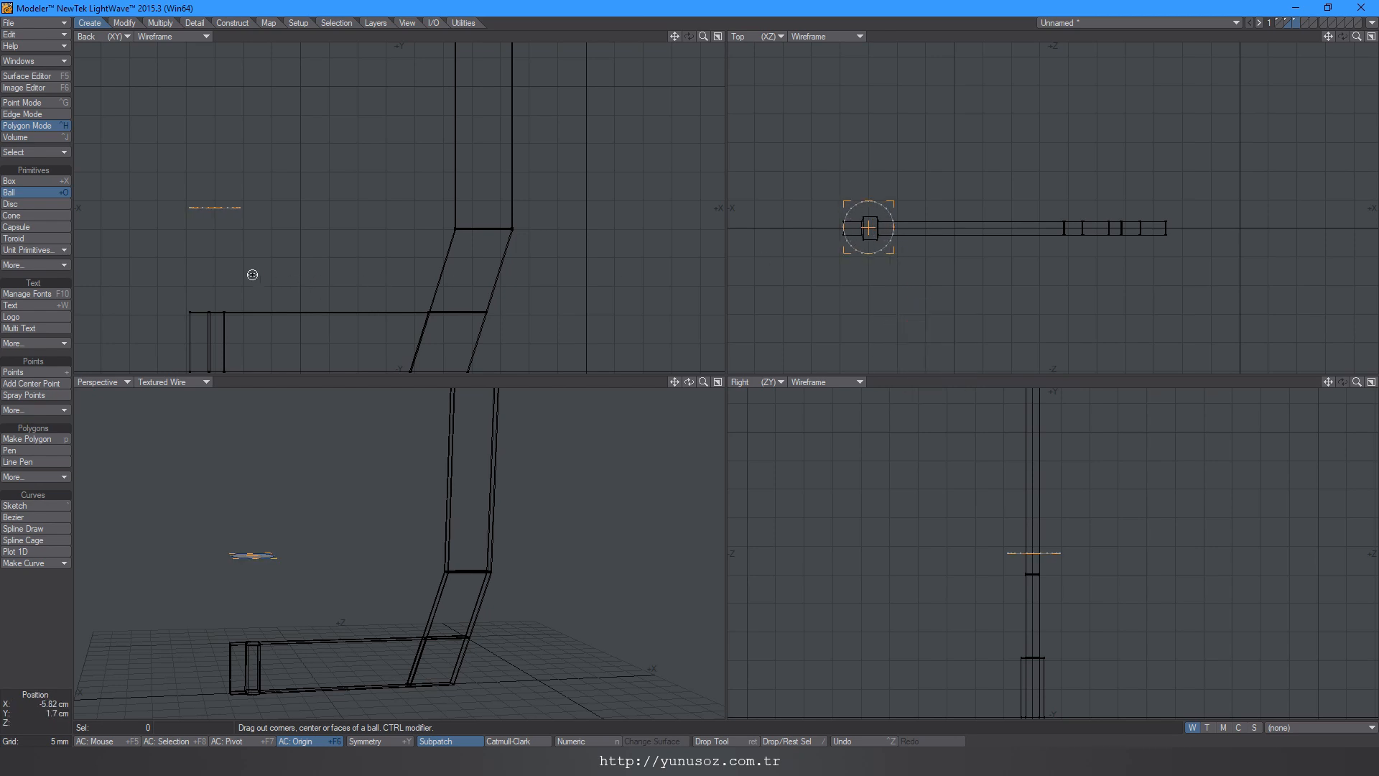
pyautogui.write('n')
pyautogui.write('8')
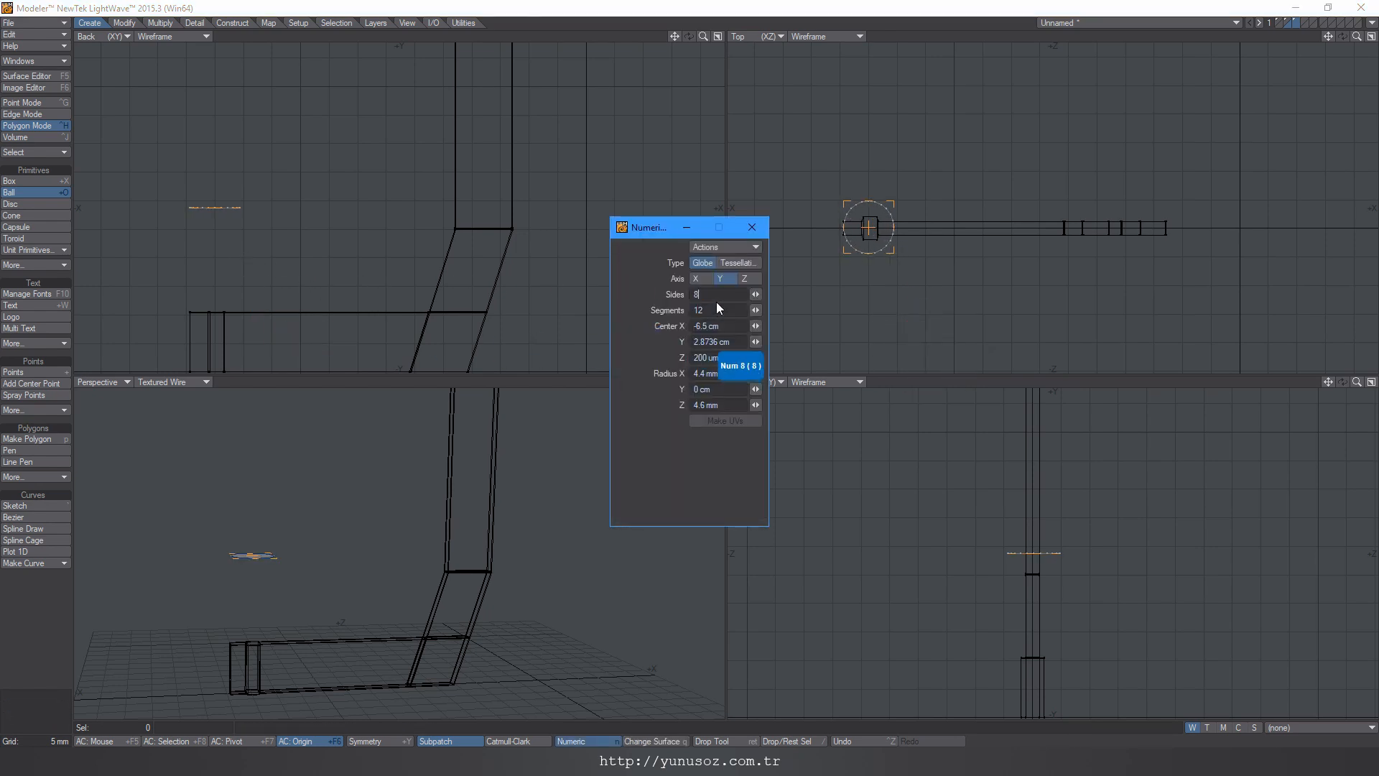
pyautogui.press('Return')
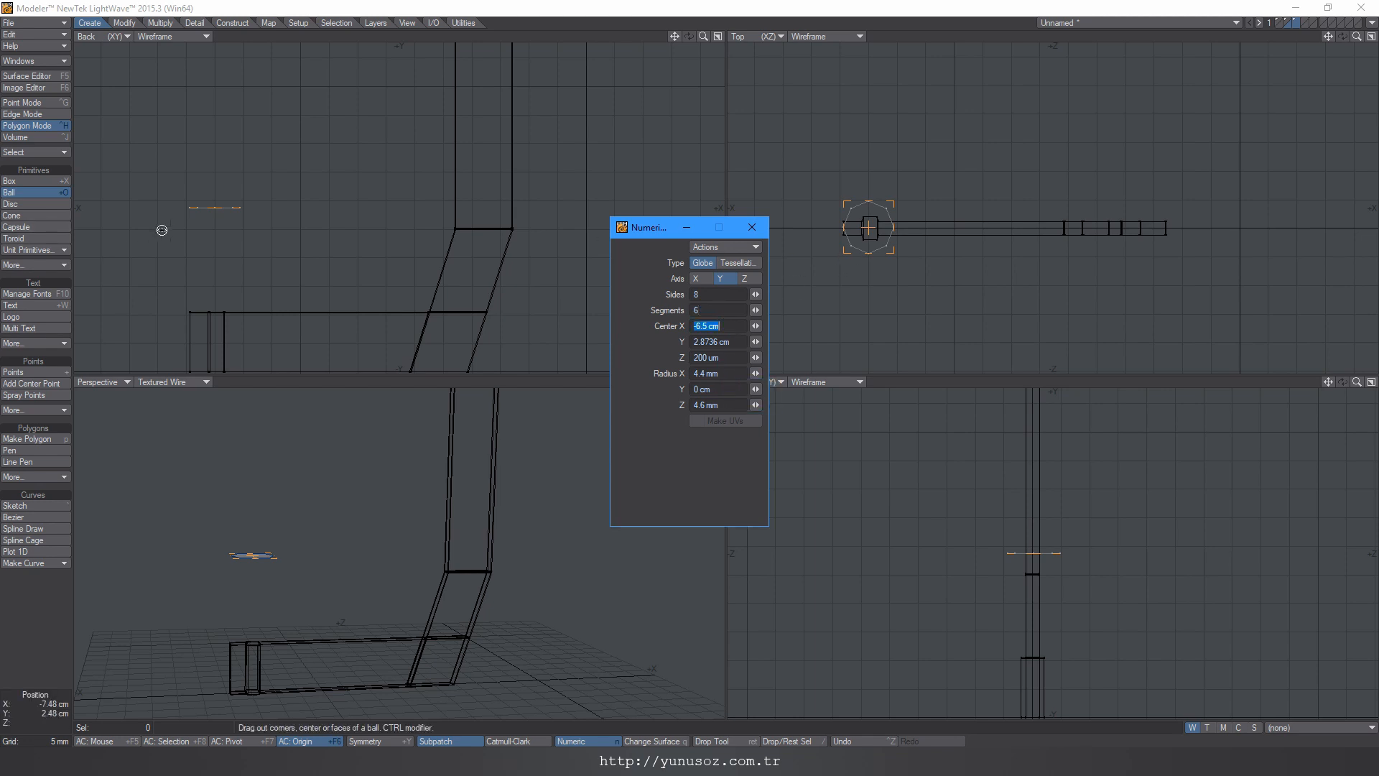
# Step: Extend the outline vertically into a ball and set its X, Y and Z radii to 1.5 cm
pyautogui.moveTo(206, 230); pyautogui.dragTo(273, 263)
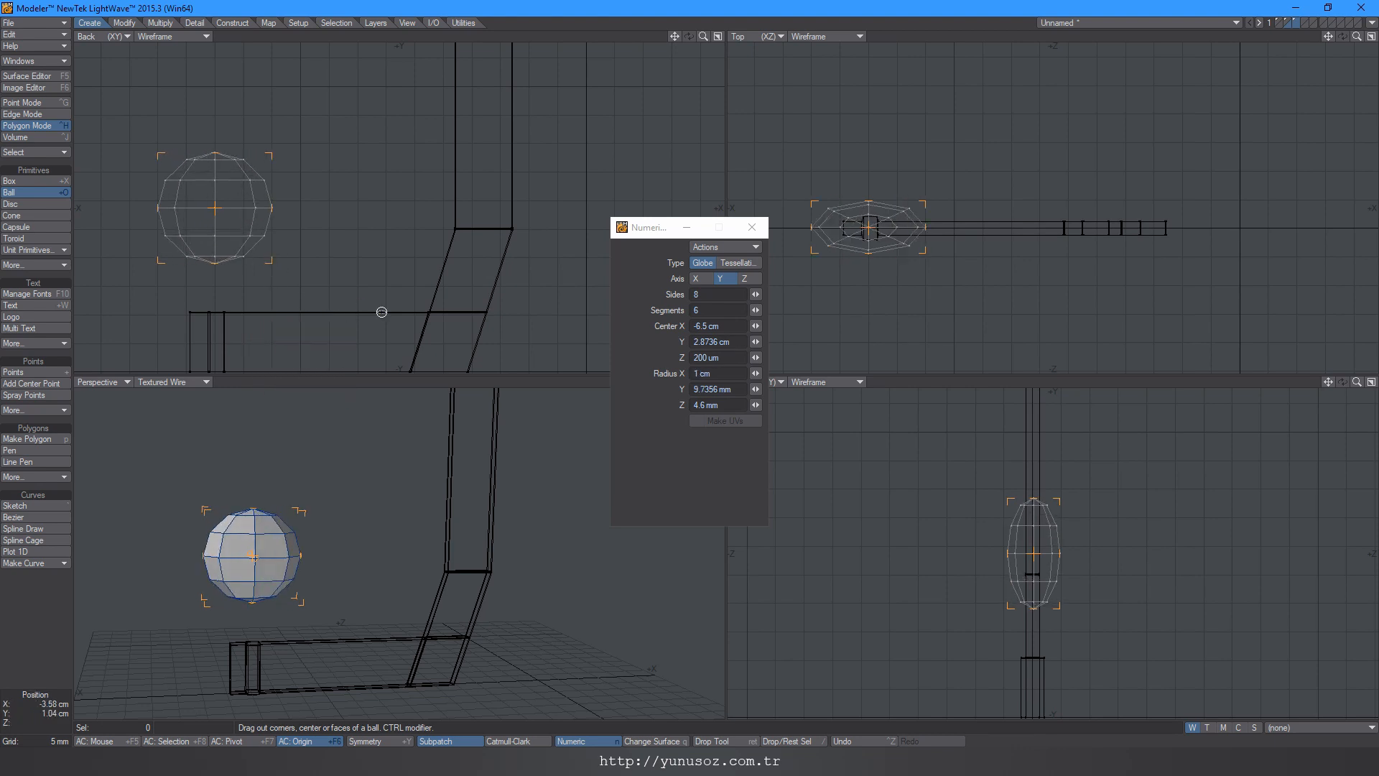
pyautogui.click(737, 390)
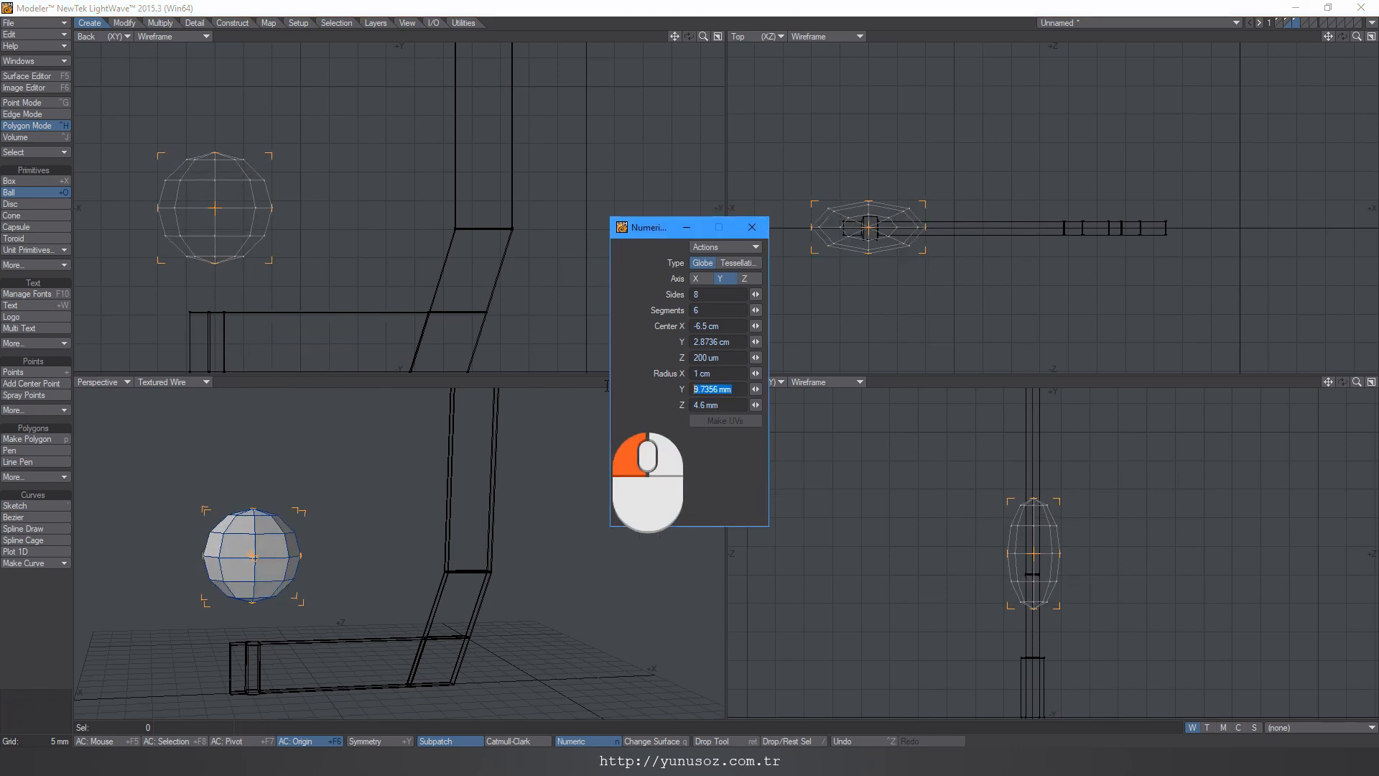
pyautogui.write('1 cm')
pyautogui.press('Return')
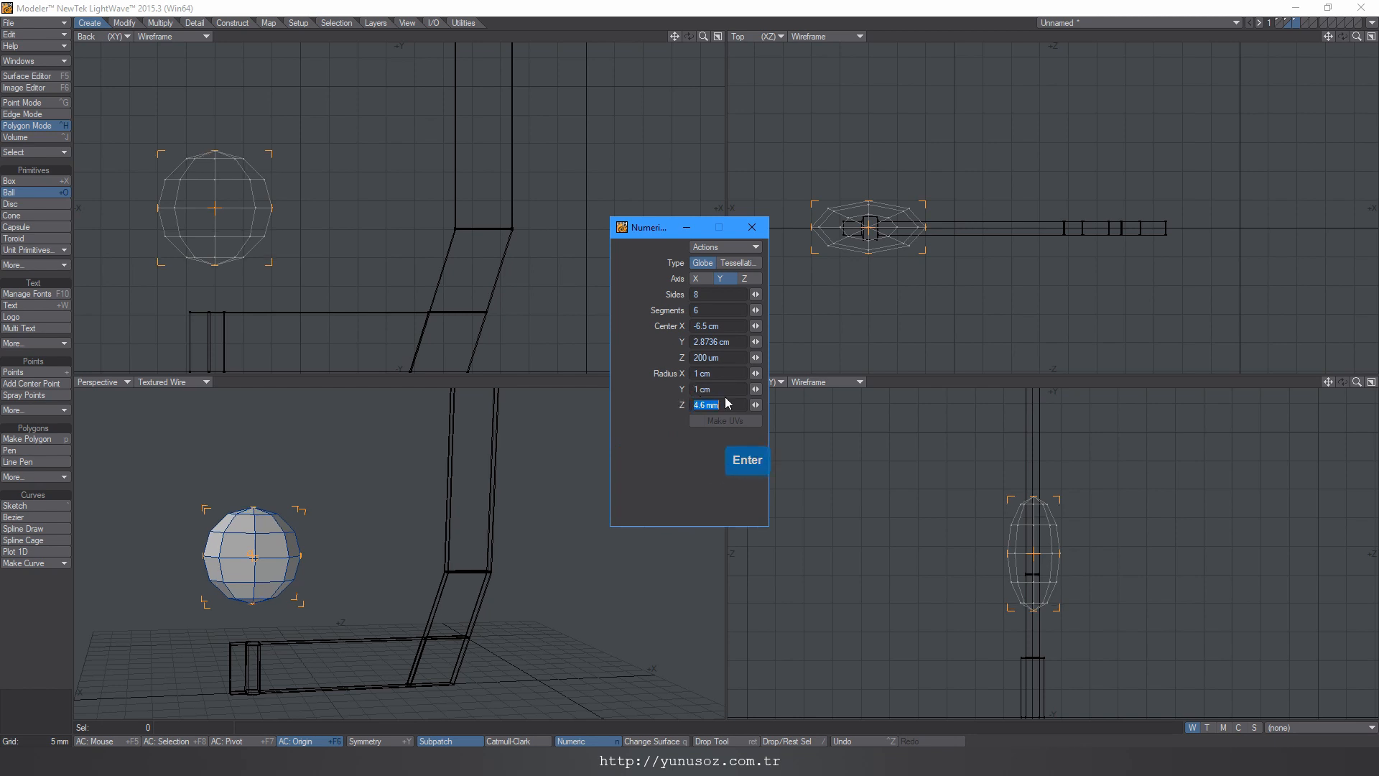
pyautogui.moveTo(726, 389); pyautogui.dragTo(603, 389)
pyautogui.write('1.5')
pyautogui.press('Return')
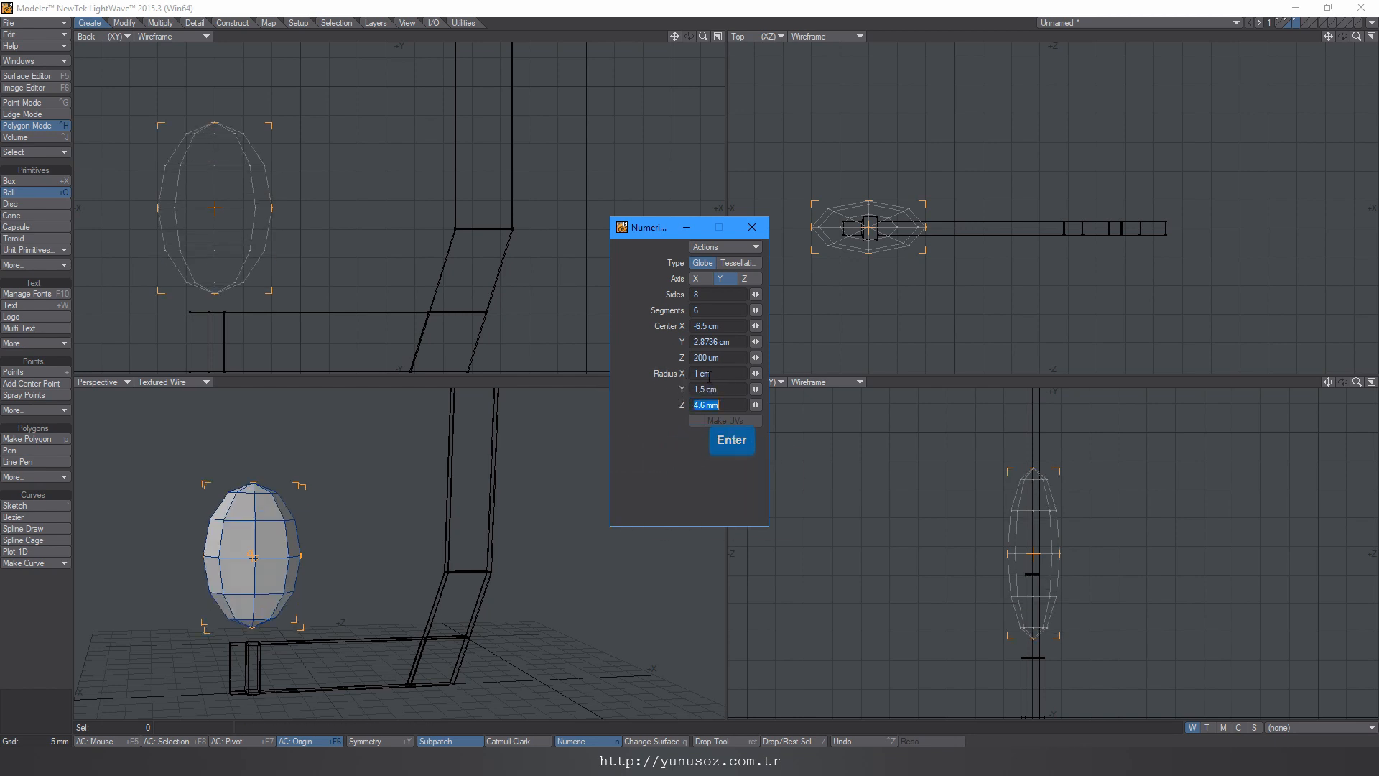
pyautogui.moveTo(722, 372); pyautogui.dragTo(555, 372)
pyautogui.write('1.5')
pyautogui.press('Return')
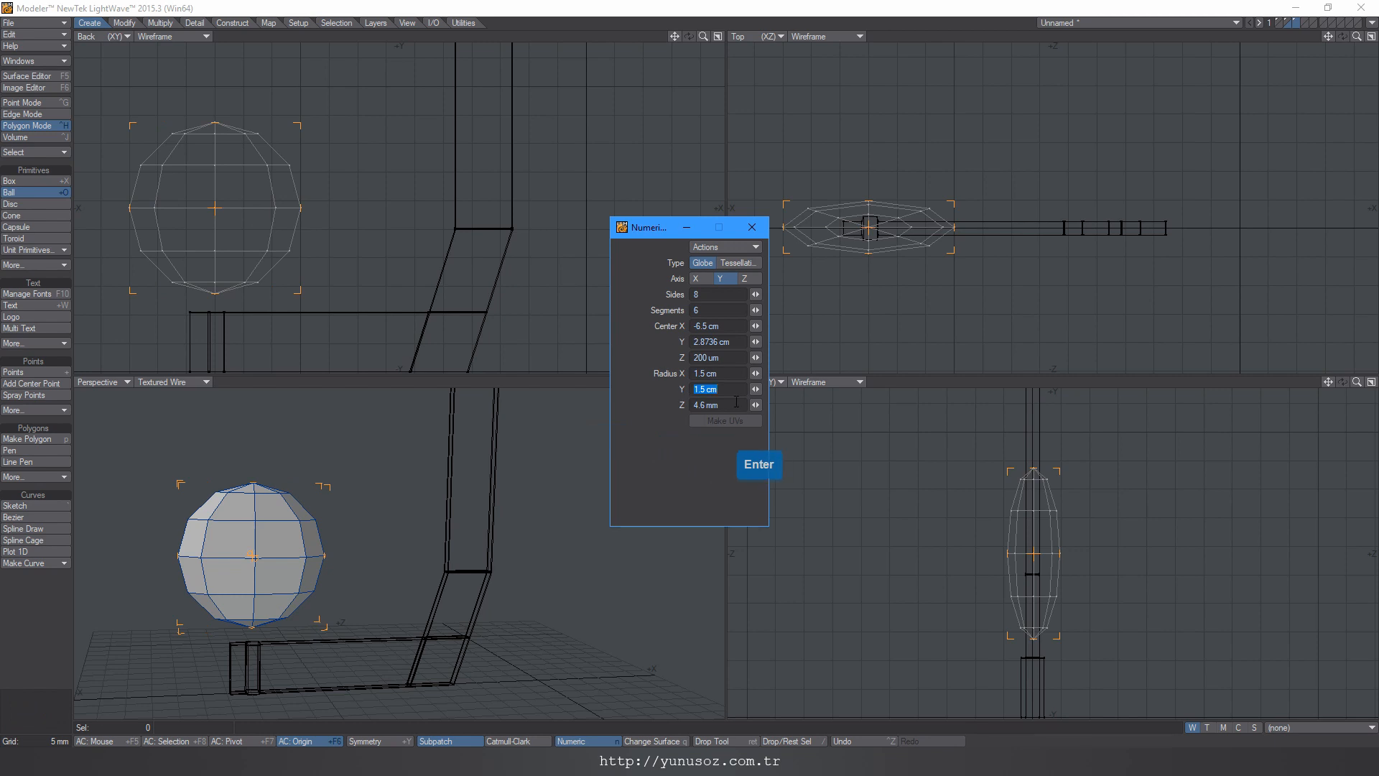
pyautogui.write('1.5')
pyautogui.press('Return')
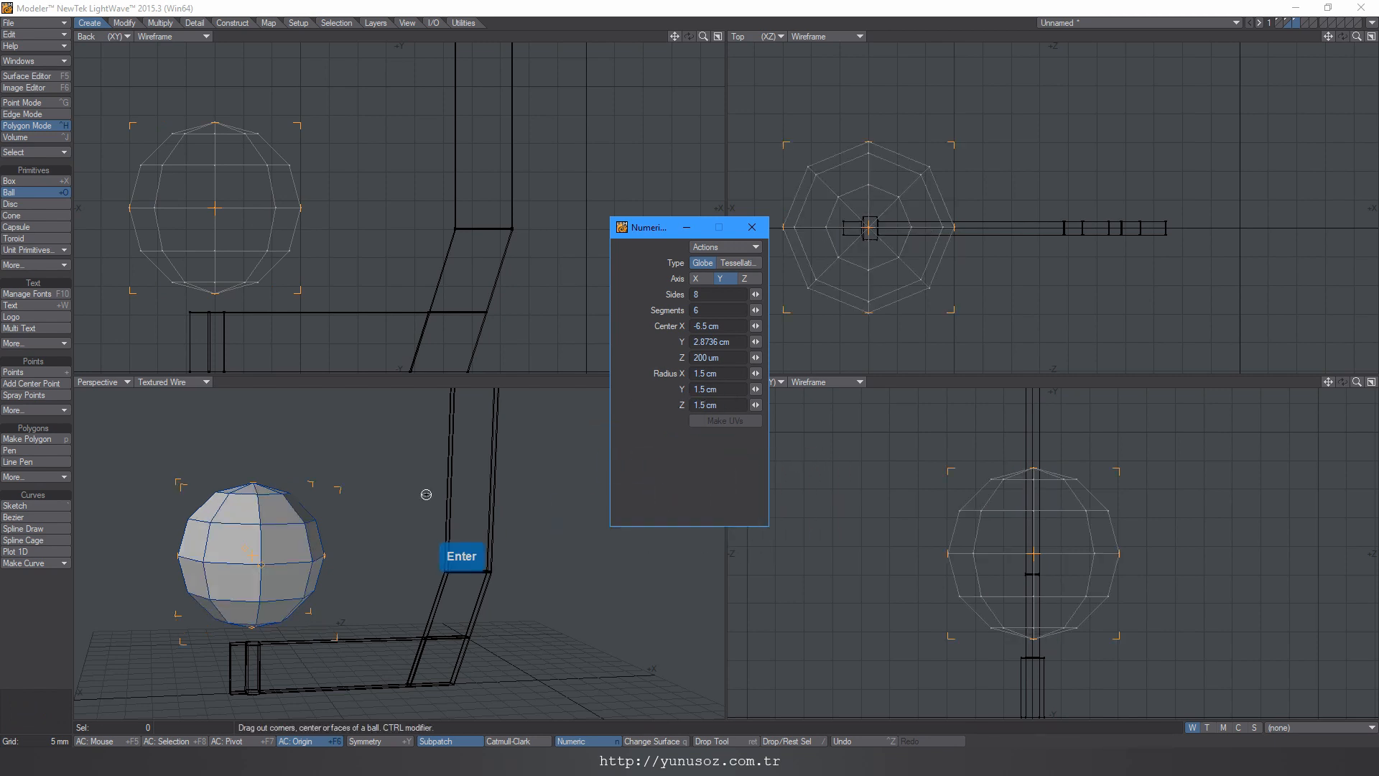
# Step: Increase the ball's segments to 8 and close its numeric settings
pyautogui.keyDown('alt'); pyautogui.moveTo(325, 583); pyautogui.dragTo(388, 560); pyautogui.keyUp('alt')
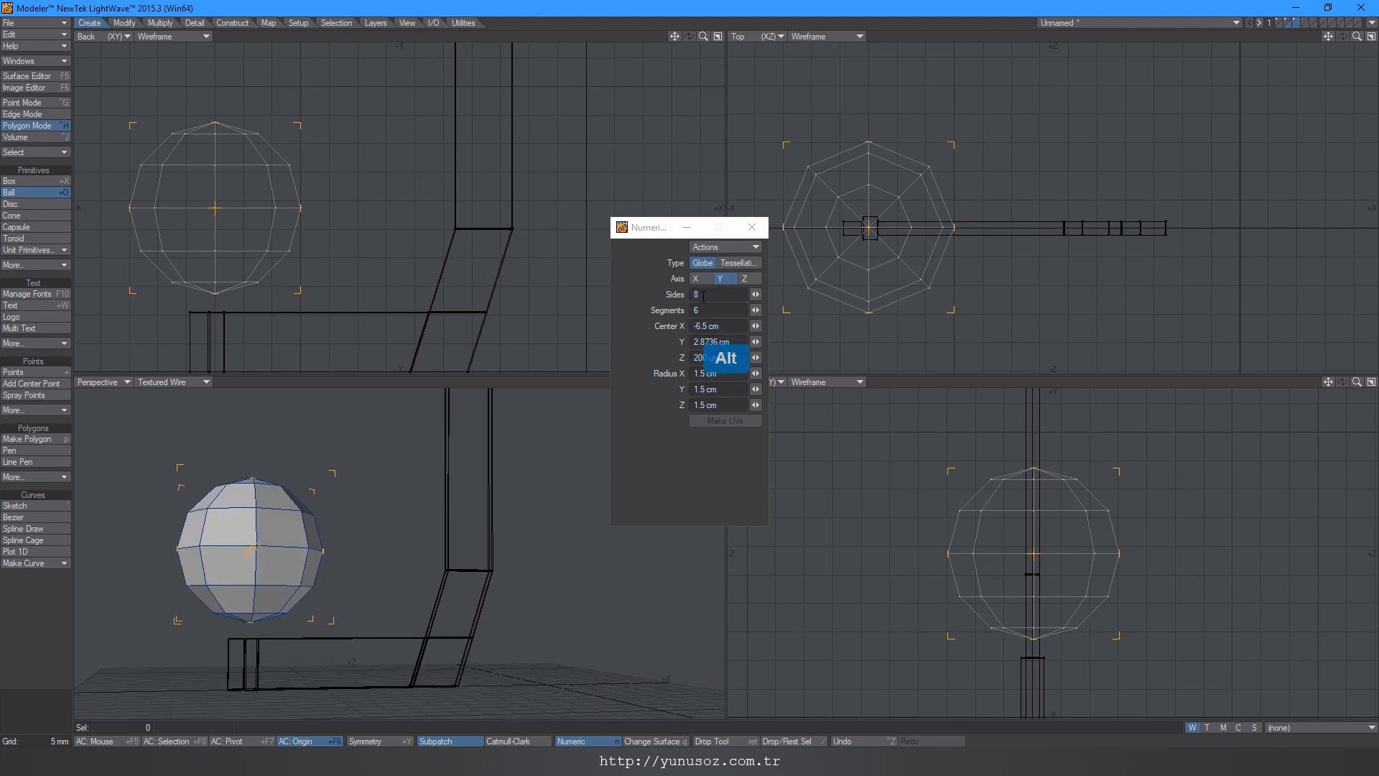
pyautogui.press('BackSpace')
pyautogui.write('8')
pyautogui.press('Return')
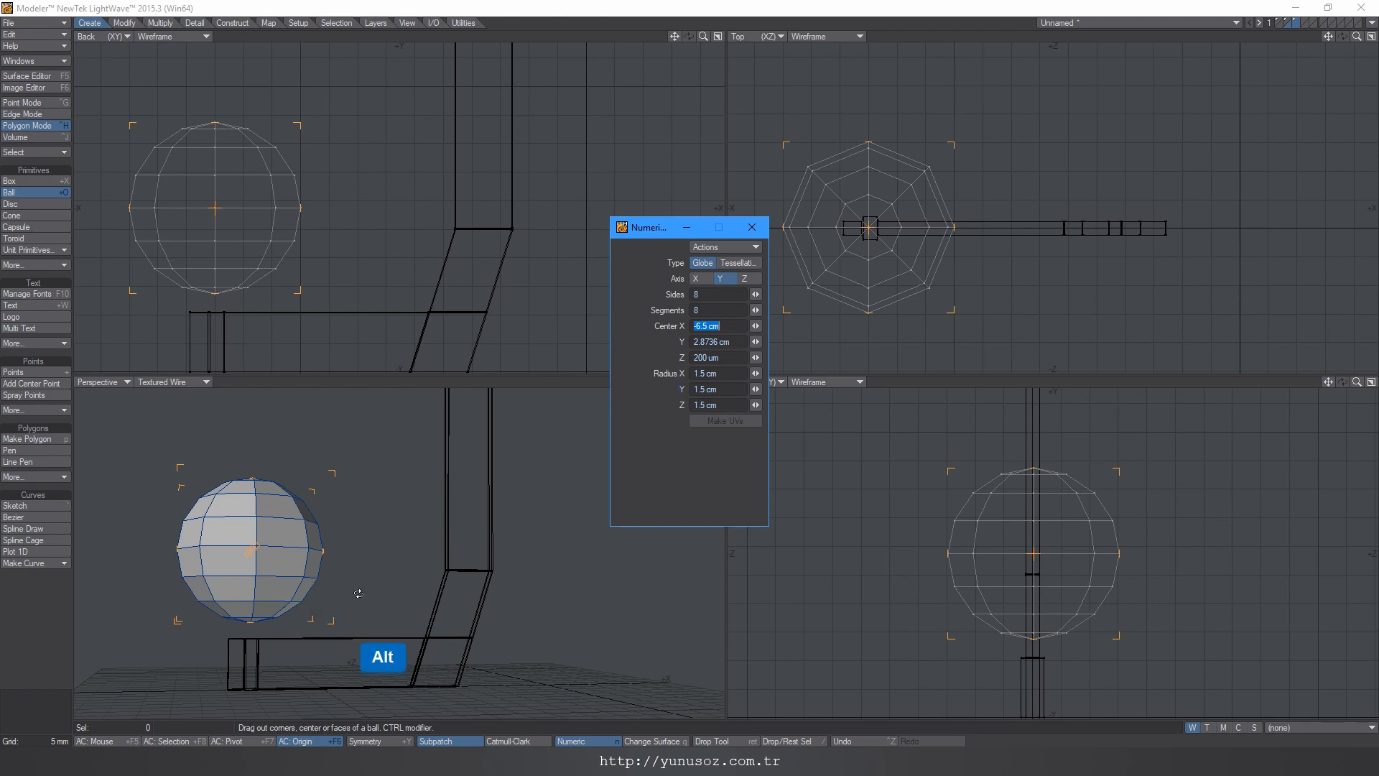
pyautogui.keyDown('alt'); pyautogui.moveTo(358, 593); pyautogui.dragTo(439, 574); pyautogui.keyUp('alt')
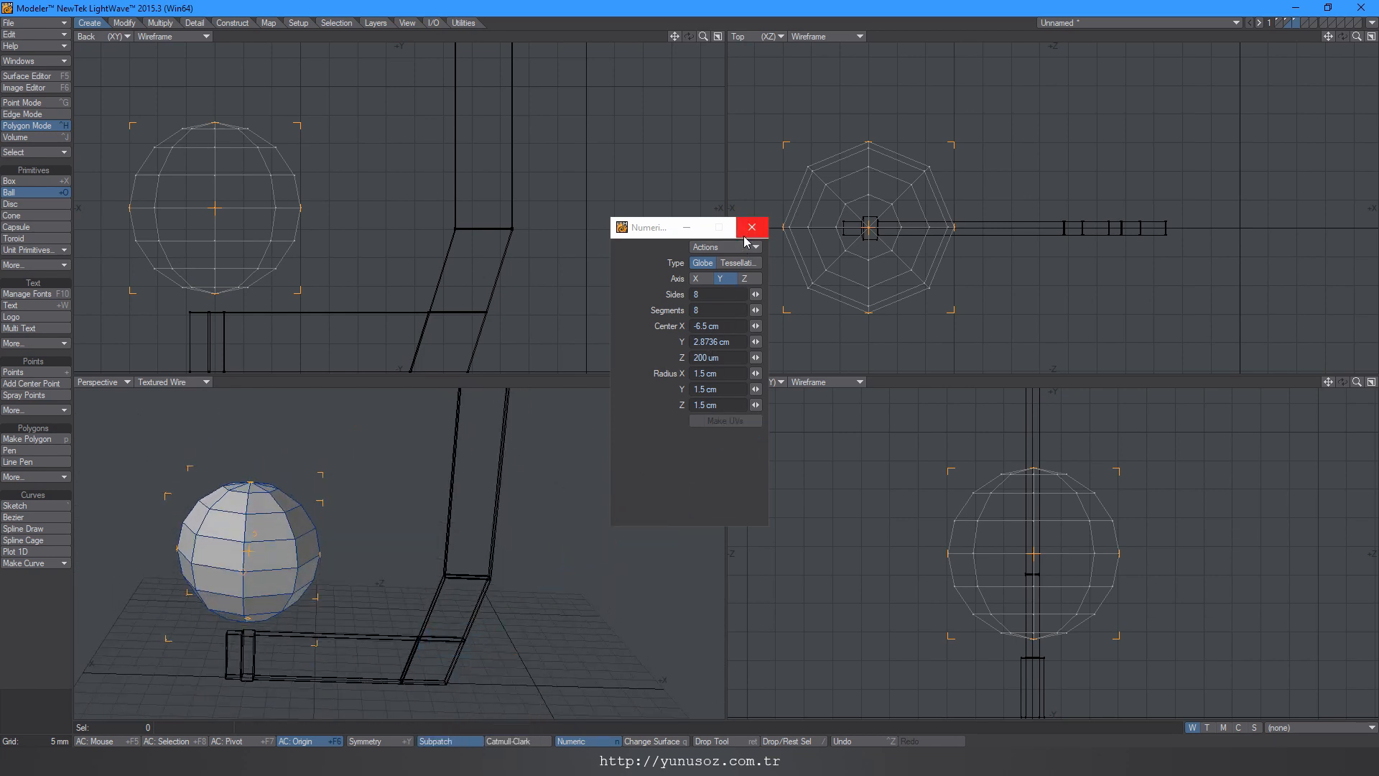
pyautogui.click(751, 227)
# Step: Move the ball's centre onto the middle of the collar in the top view, at X -6.47 cm and Z 0 cm
pyautogui.keyDown('ctrl'); pyautogui.keyDown('alt'); pyautogui.moveTo(1221, 230); pyautogui.dragTo(898, 254); pyautogui.keyUp('alt'); pyautogui.keyUp('ctrl')
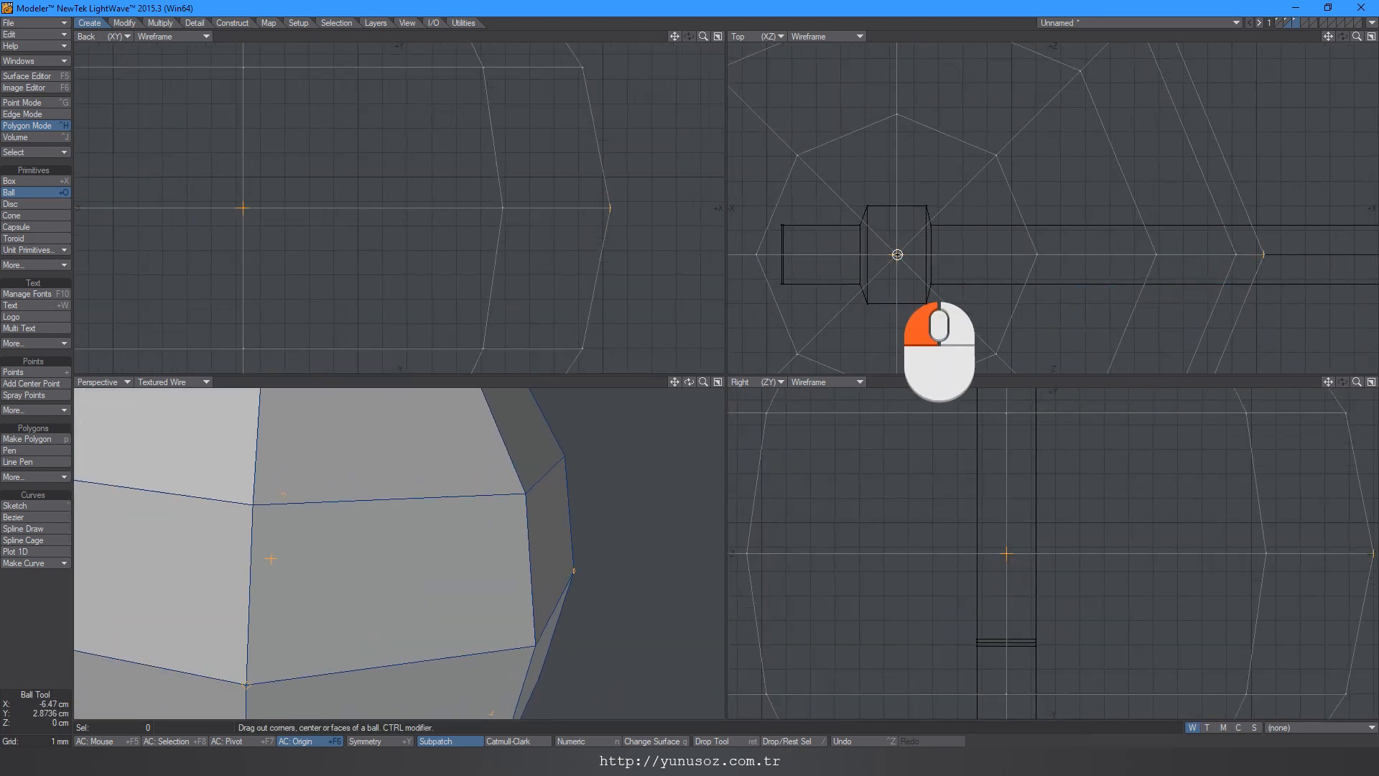
pyautogui.keyDown('alt'); pyautogui.moveTo(1019, 299); pyautogui.dragTo(935, 278); pyautogui.keyUp('alt')
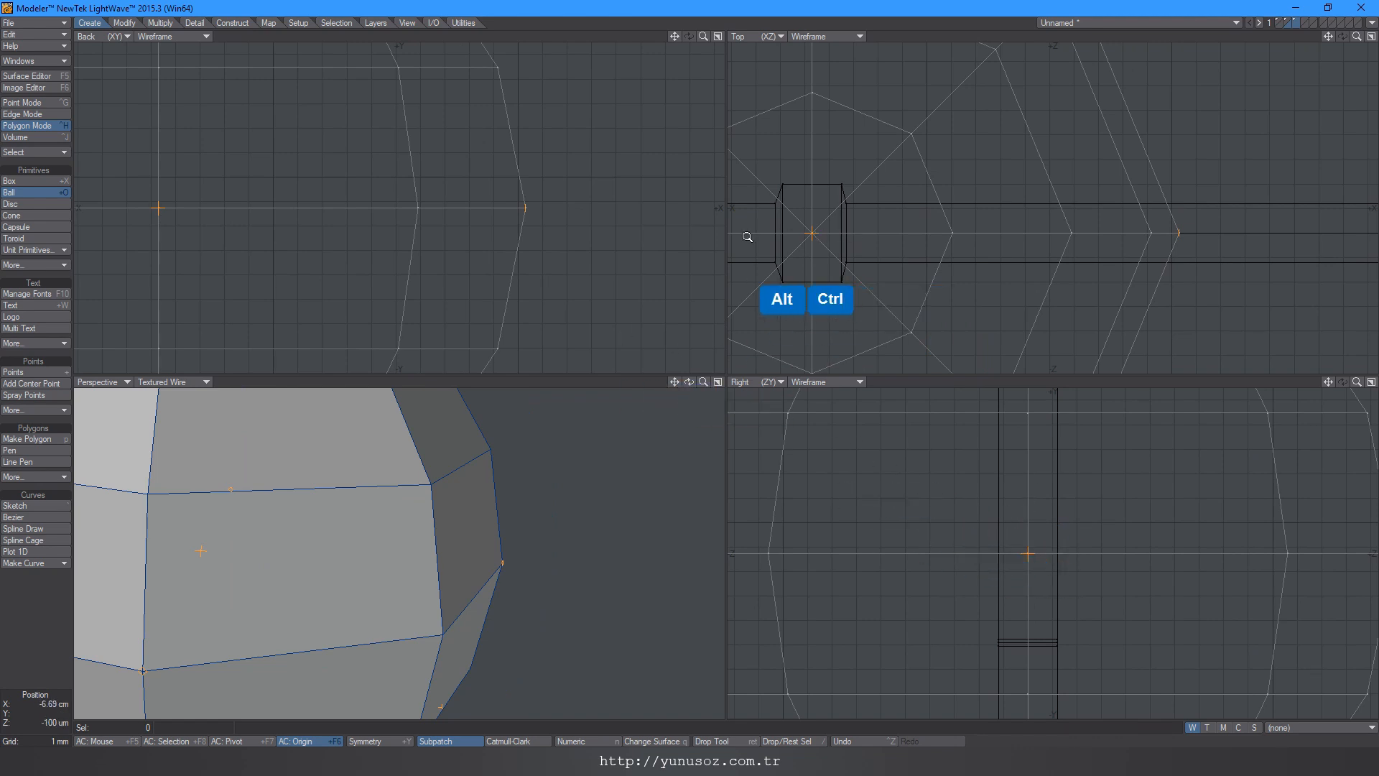
pyautogui.keyDown('ctrl'); pyautogui.keyDown('alt'); pyautogui.moveTo(502, 231); pyautogui.dragTo(409, 236); pyautogui.keyUp('alt'); pyautogui.keyUp('ctrl')
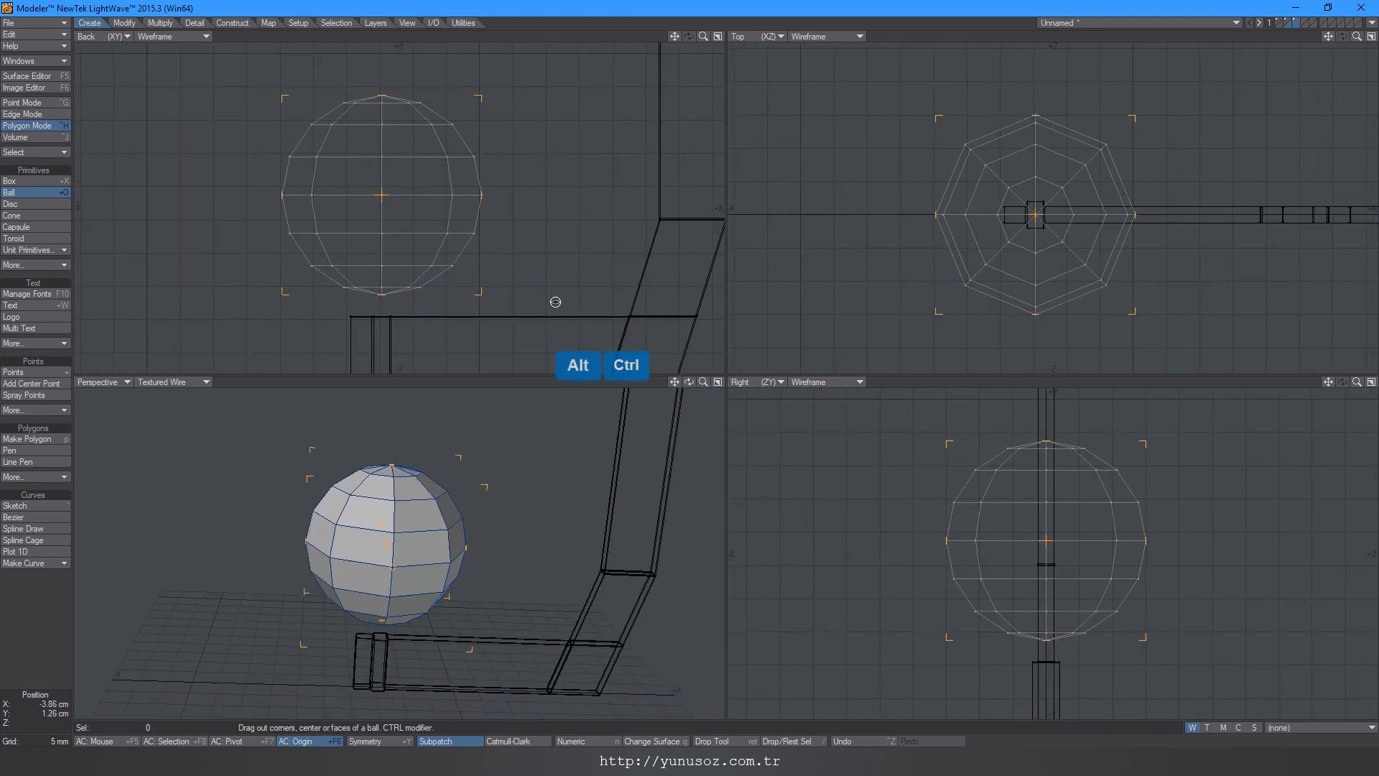
# Step: Convert the ball to a smooth subpatch and flatten it vertically in the back view with two stretches, the first to about 92%
pyautogui.press('space')
pyautogui.keyDown('alt'); pyautogui.moveTo(478, 506); pyautogui.dragTo(478, 415); pyautogui.keyUp('alt')
pyautogui.press('Tab')
pyautogui.press('h')
pyautogui.keyDown('ctrl'); pyautogui.moveTo(381, 200); pyautogui.dragTo(381, 208); pyautogui.keyUp('ctrl')
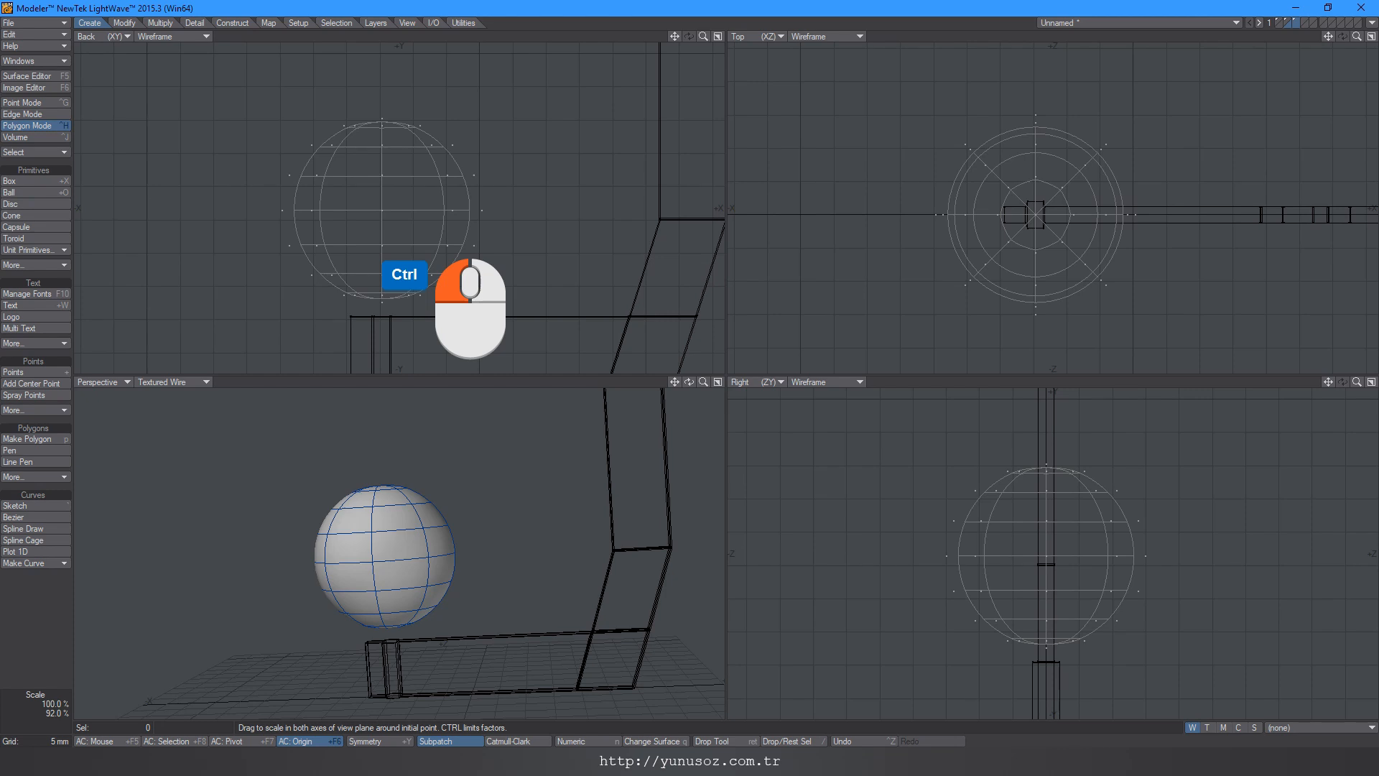
pyautogui.keyDown('ctrl'); pyautogui.moveTo(381, 207); pyautogui.dragTo(380, 212); pyautogui.keyUp('ctrl')
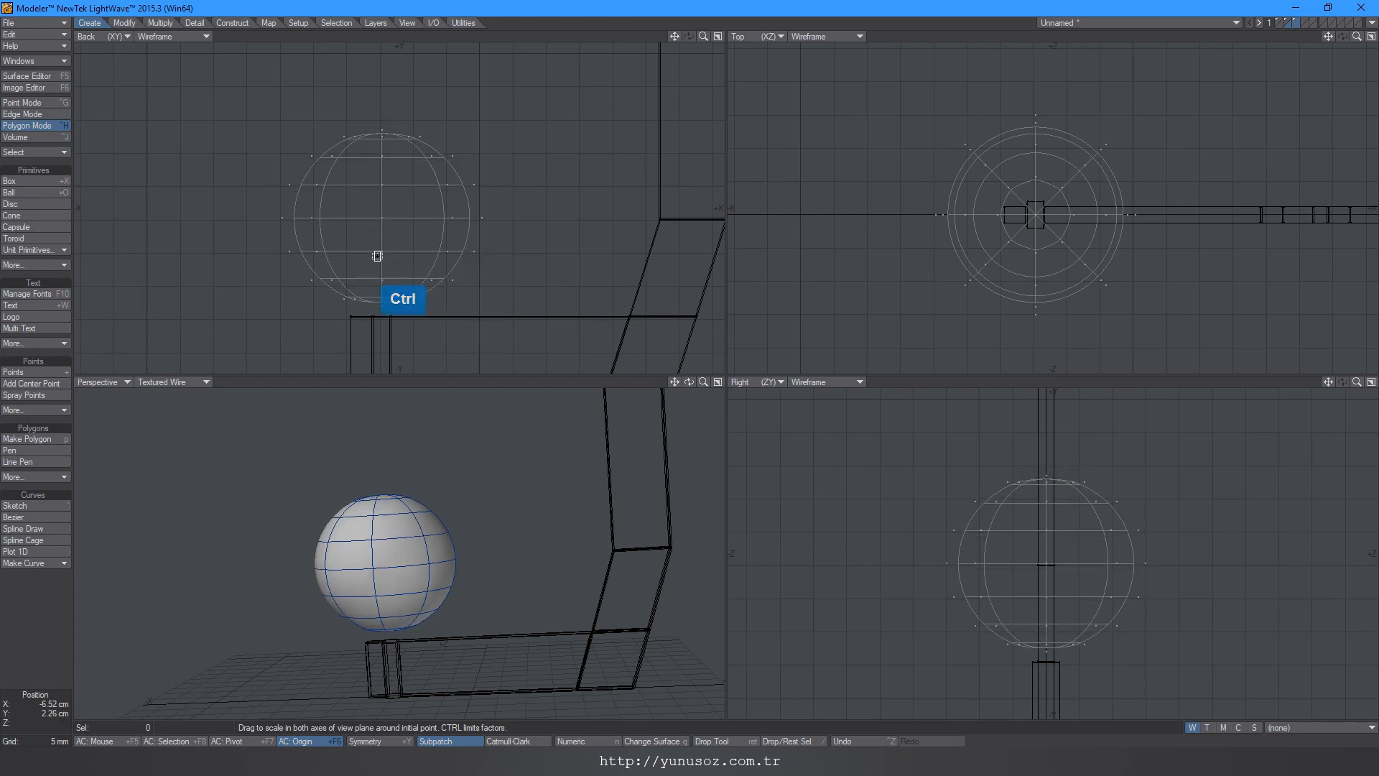
pyautogui.press('space')
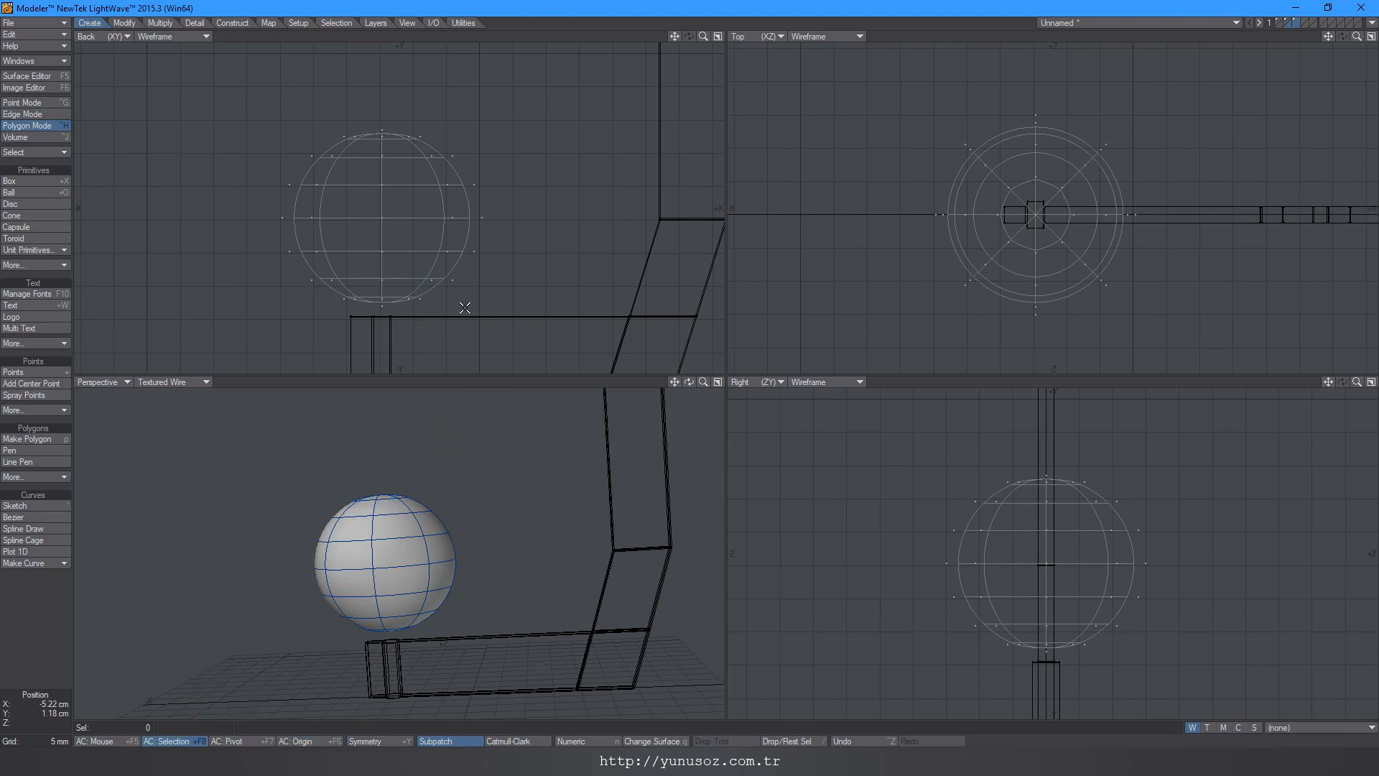
# Step: Turn the ball back into plain polygons and connect the edges around its bottom pole to add a small edge ring
pyautogui.keyDown('alt'); pyautogui.moveTo(437, 497); pyautogui.dragTo(461, 567); pyautogui.keyUp('alt')
pyautogui.press('Tab')
pyautogui.press('space')
pyautogui.press('space')
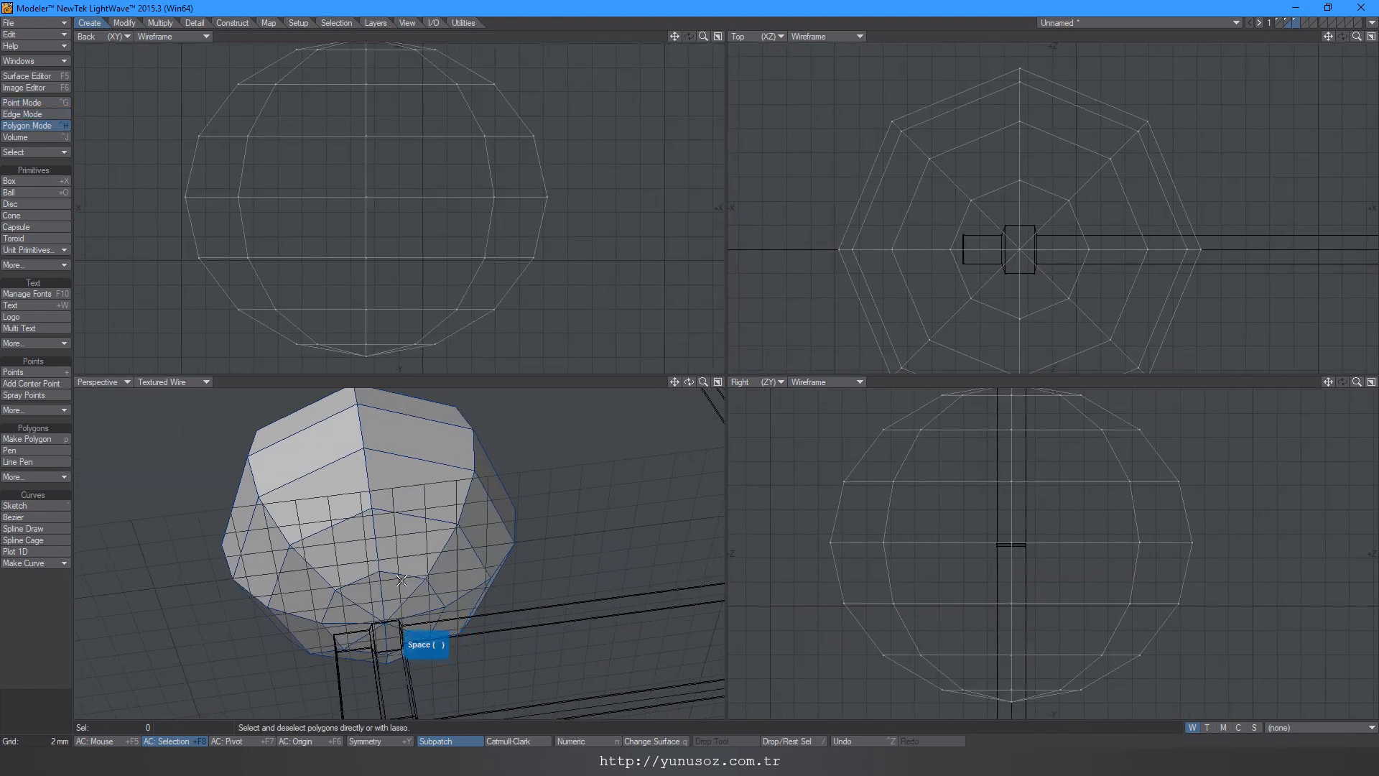
pyautogui.press('space')
pyautogui.press('space')
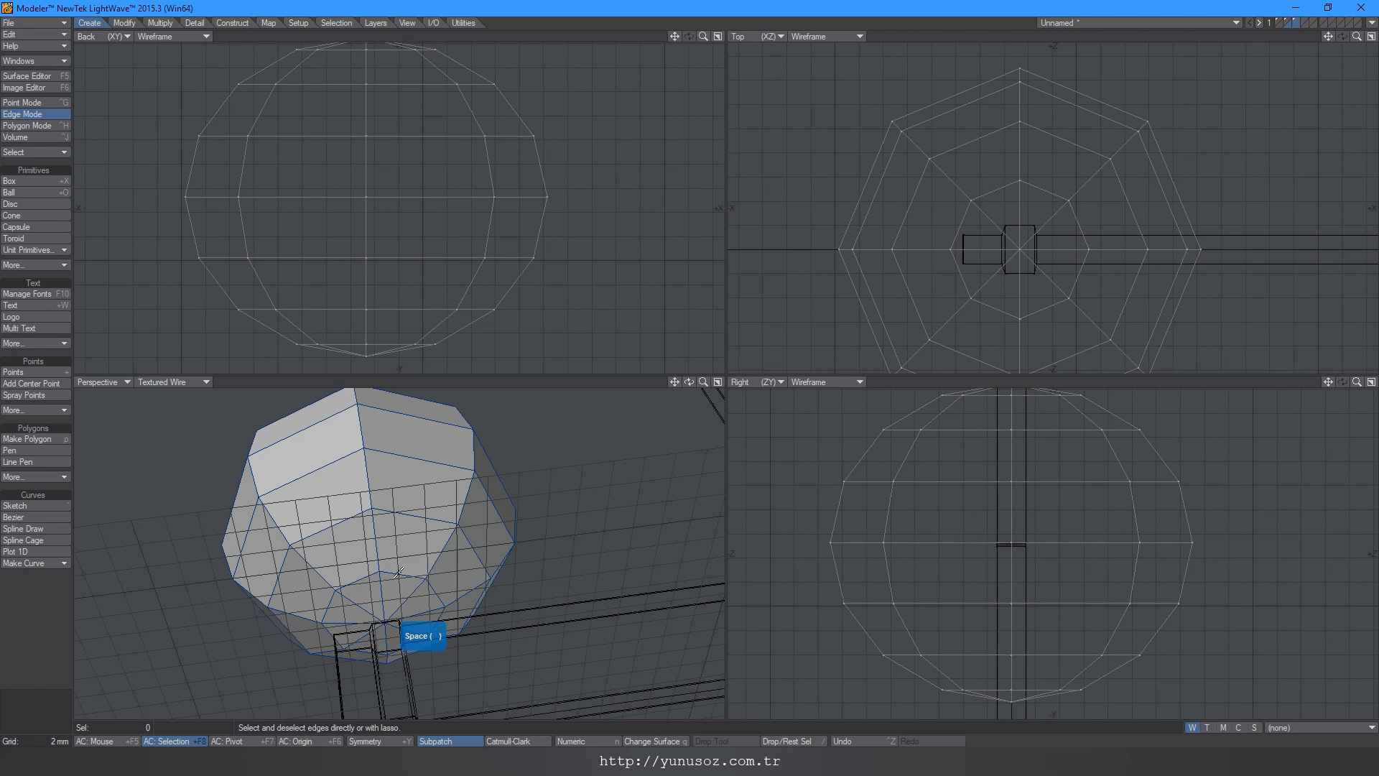
pyautogui.click(340, 351)
pyautogui.moveTo(340, 351); pyautogui.dragTo(401, 367)
pyautogui.hotkey('ctrl', 'l')
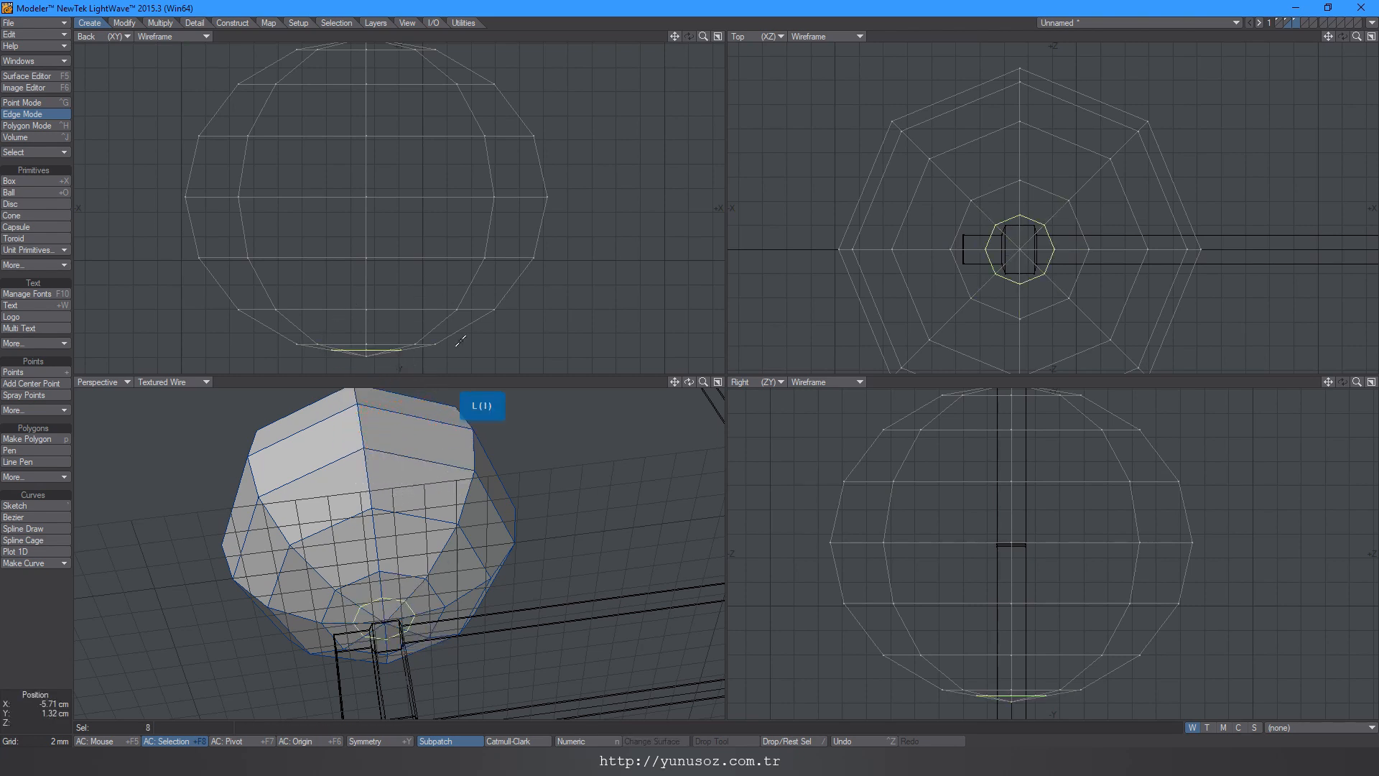
# Step: Select the edges around the ball's top pole and connect them to add a matching small ring
pyautogui.click(260, 275)
pyautogui.keyDown('alt'); pyautogui.moveTo(391, 150); pyautogui.dragTo(394, 256); pyautogui.keyUp('alt')
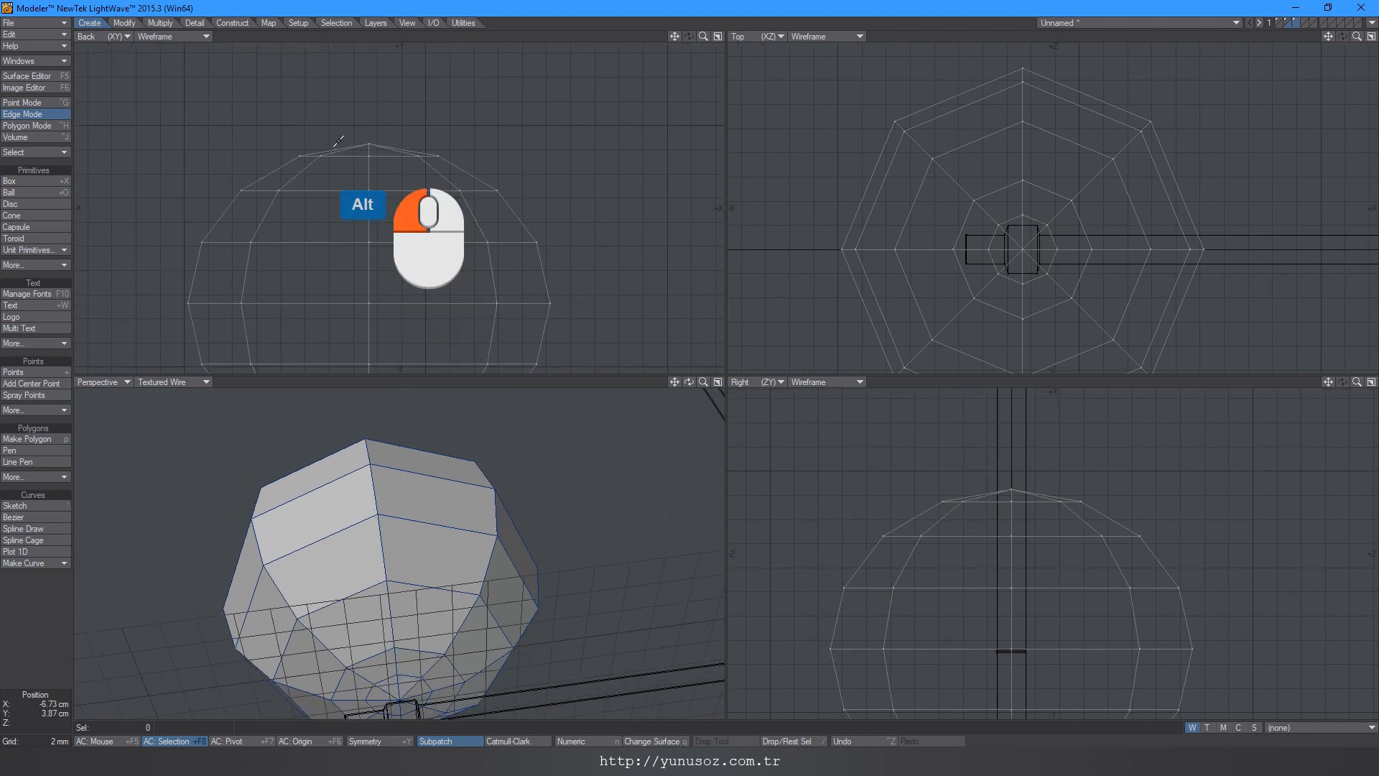
pyautogui.moveTo(349, 156); pyautogui.dragTo(436, 140)
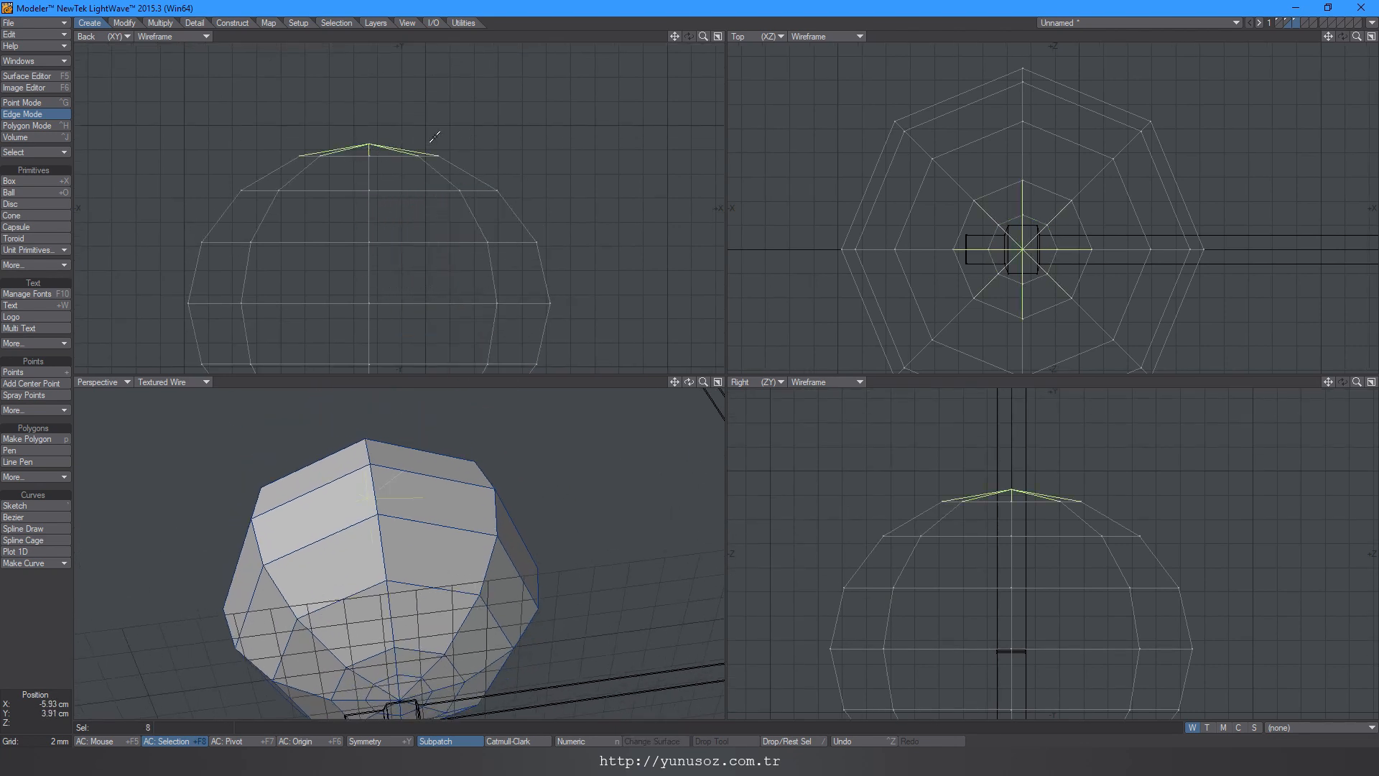
pyautogui.press('l')
# Step: Cut the ball from its layer, paste it into the layer with the L-shaped arm and clear the selection
pyautogui.keyDown('ctrl'); pyautogui.keyDown('alt'); pyautogui.moveTo(382, 265); pyautogui.dragTo(474, 372); pyautogui.keyUp('alt'); pyautogui.keyUp('ctrl')
pyautogui.hotkey('ctrl', 'x')
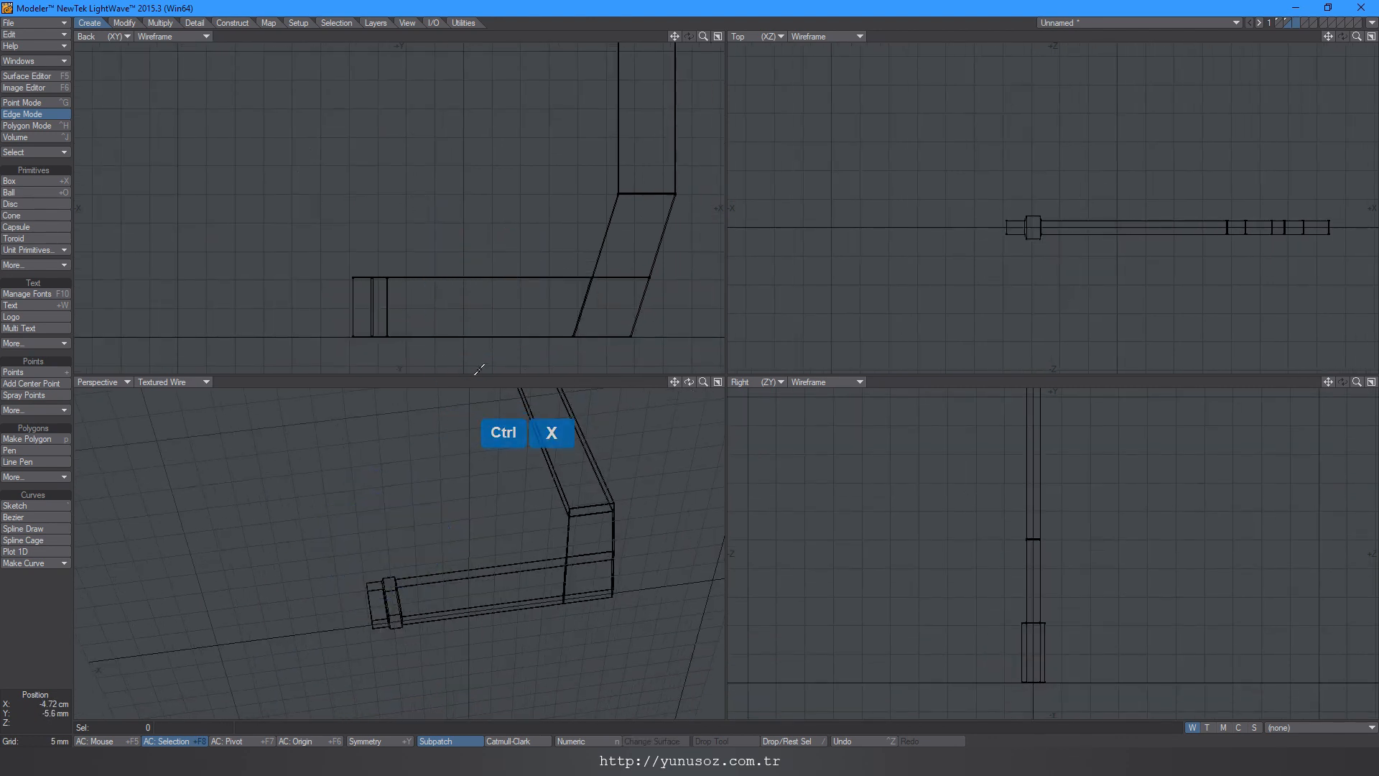
pyautogui.press("'")
pyautogui.hotkey('ctrl', 'v')
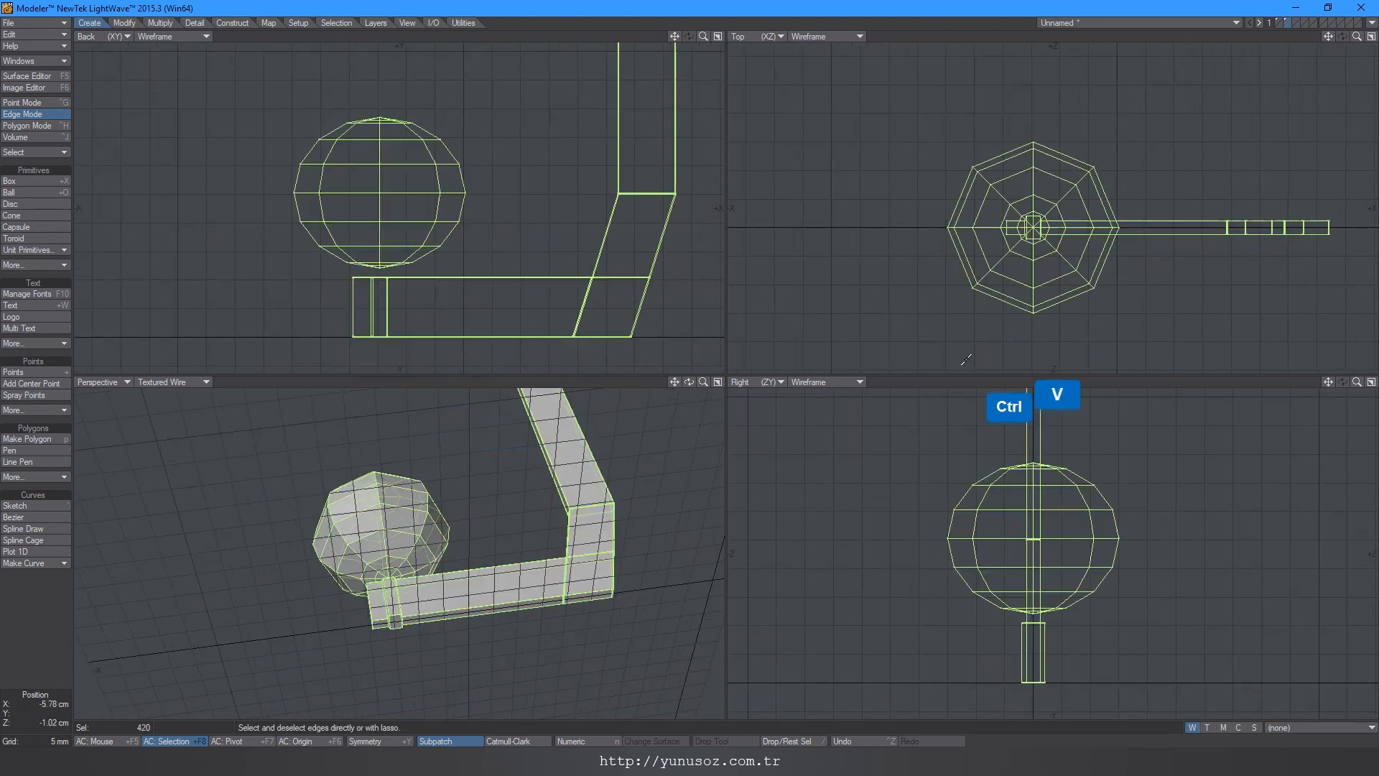
pyautogui.keyDown('alt'); pyautogui.moveTo(495, 509); pyautogui.dragTo(436, 623); pyautogui.keyUp('alt')
pyautogui.press('/')
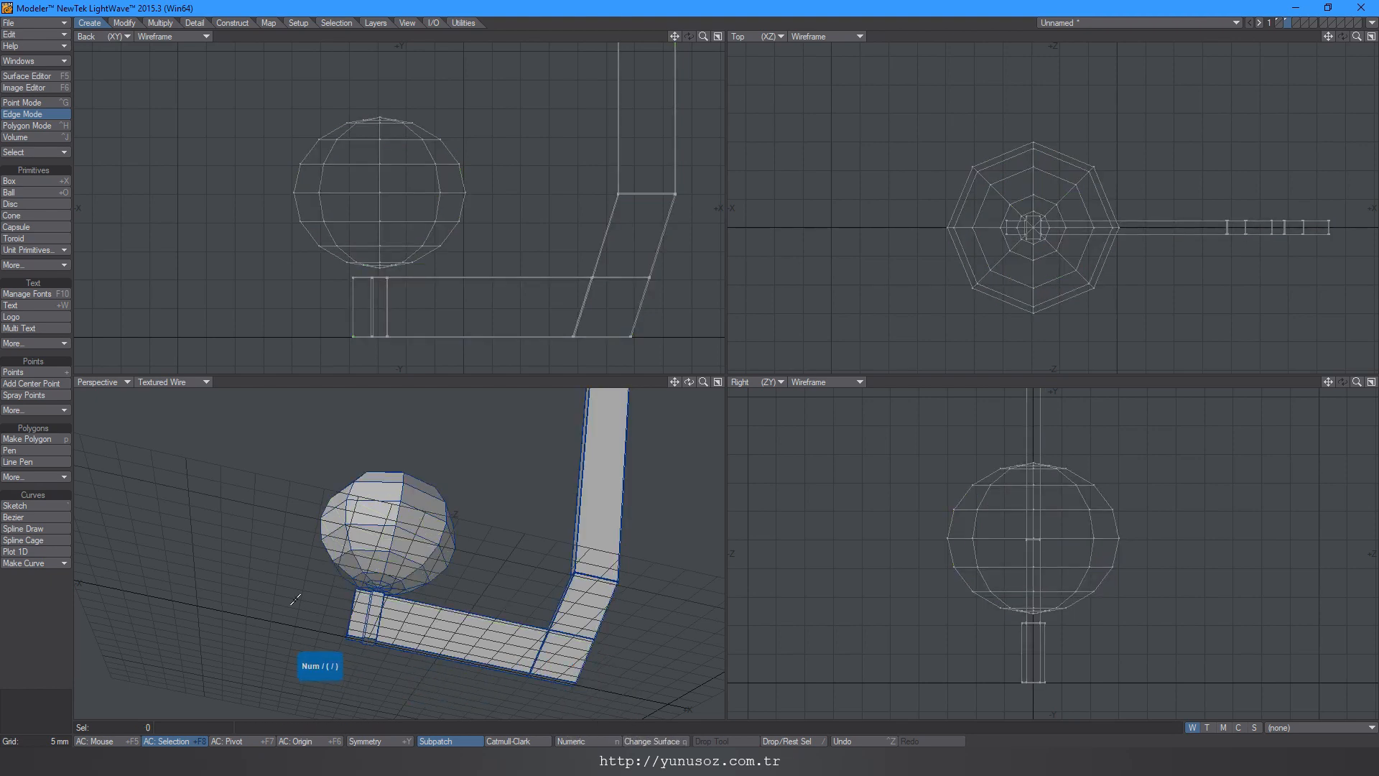
# Step: Select the ball's bottom pole polygons and the collar's top polygon, and bridge them
pyautogui.moveTo(383, 579)
pyautogui.keyDown('alt'); pyautogui.mouseDown()
pyautogui.moveTo(356, 624)
pyautogui.moveTo(447, 576)
pyautogui.moveTo(472, 530)
pyautogui.moveTo(438, 494)
pyautogui.moveTo(447, 626)
pyautogui.moveTo(433, 542)
pyautogui.moveTo(402, 532)
pyautogui.moveTo(384, 550)
pyautogui.moveTo(397, 566)
pyautogui.moveTo(336, 562)
pyautogui.moveTo(401, 590)
pyautogui.mouseUp(); pyautogui.keyUp('alt')
pyautogui.press('space')
pyautogui.keyDown('alt'); pyautogui.moveTo(401, 655); pyautogui.dragTo(354, 665); pyautogui.keyUp('alt')
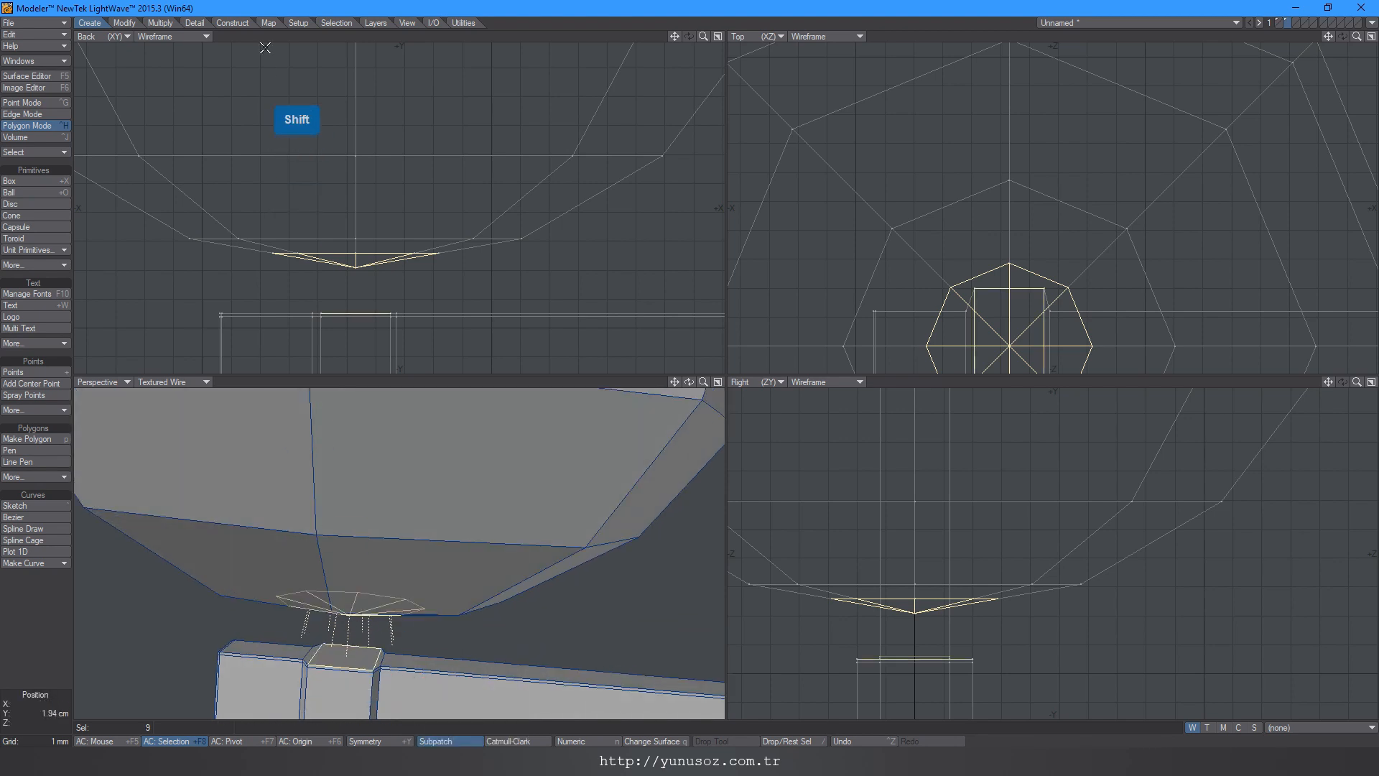
pyautogui.click(235, 23)
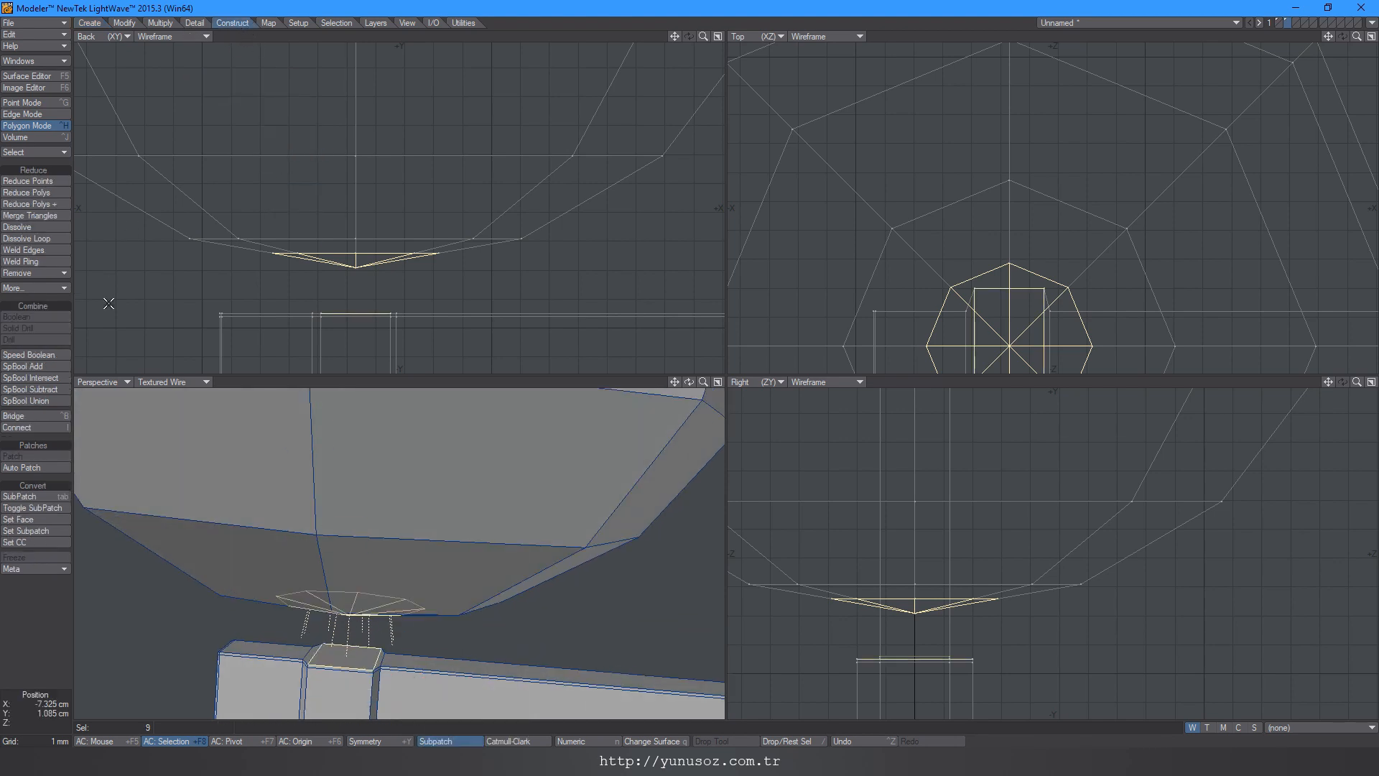
pyautogui.click(19, 418)
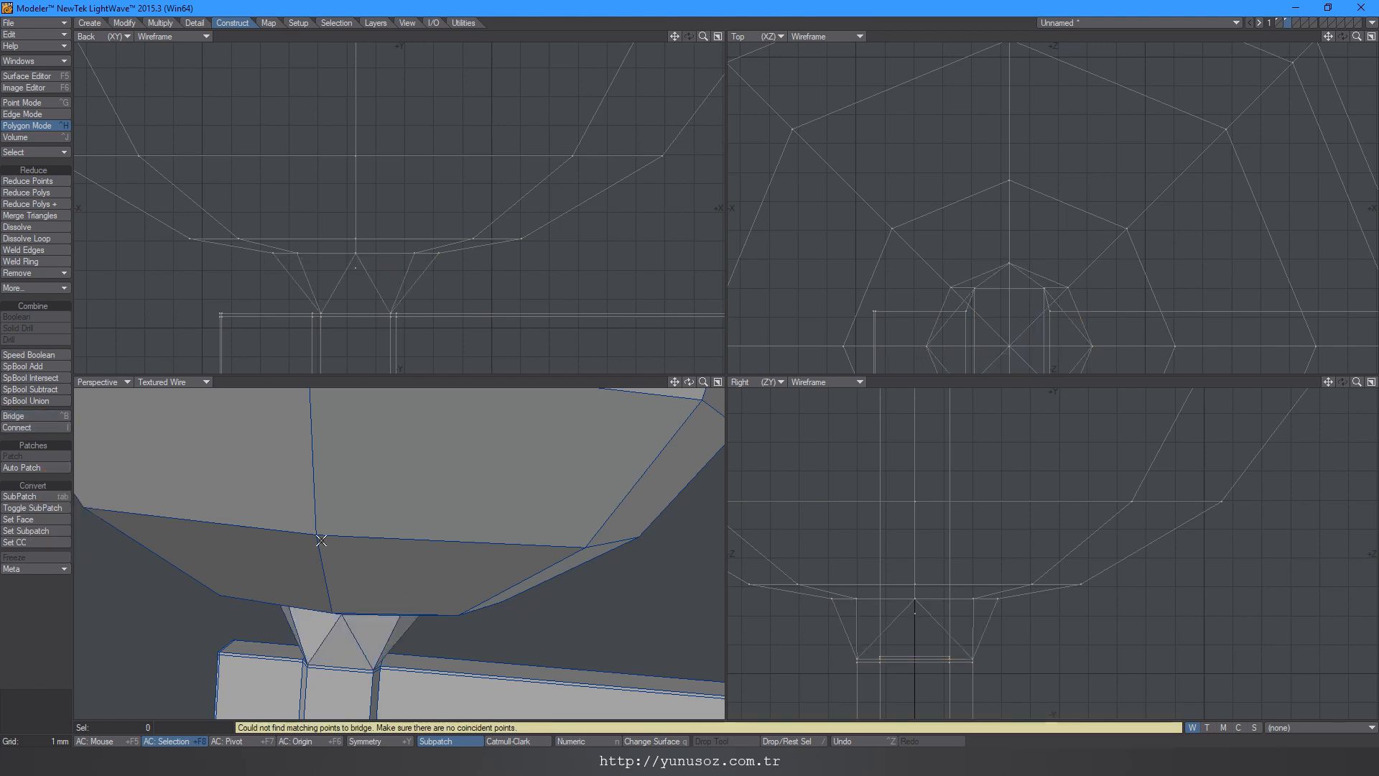
# Step: Select only the eight triangular polygons at the ball's top pole, leaving the surrounding ring out of the selection
pyautogui.keyDown('alt'); pyautogui.moveTo(338, 574); pyautogui.dragTo(380, 566); pyautogui.keyUp('alt')
pyautogui.press('a')
pyautogui.keyDown('ctrl'); pyautogui.keyDown('alt'); pyautogui.moveTo(328, 280); pyautogui.dragTo(388, 319); pyautogui.keyUp('alt'); pyautogui.keyUp('ctrl')
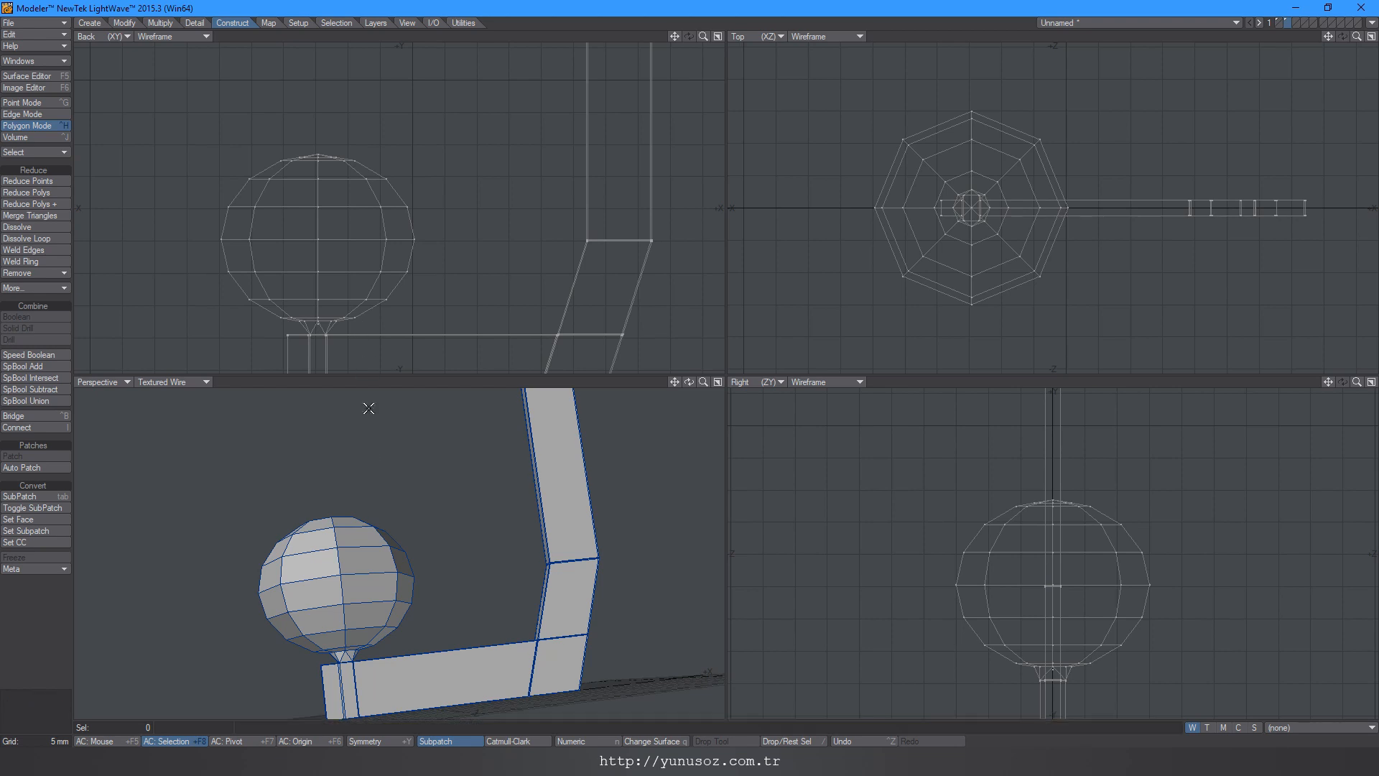
pyautogui.keyDown('alt'); pyautogui.moveTo(389, 526); pyautogui.dragTo(325, 550); pyautogui.keyUp('alt')
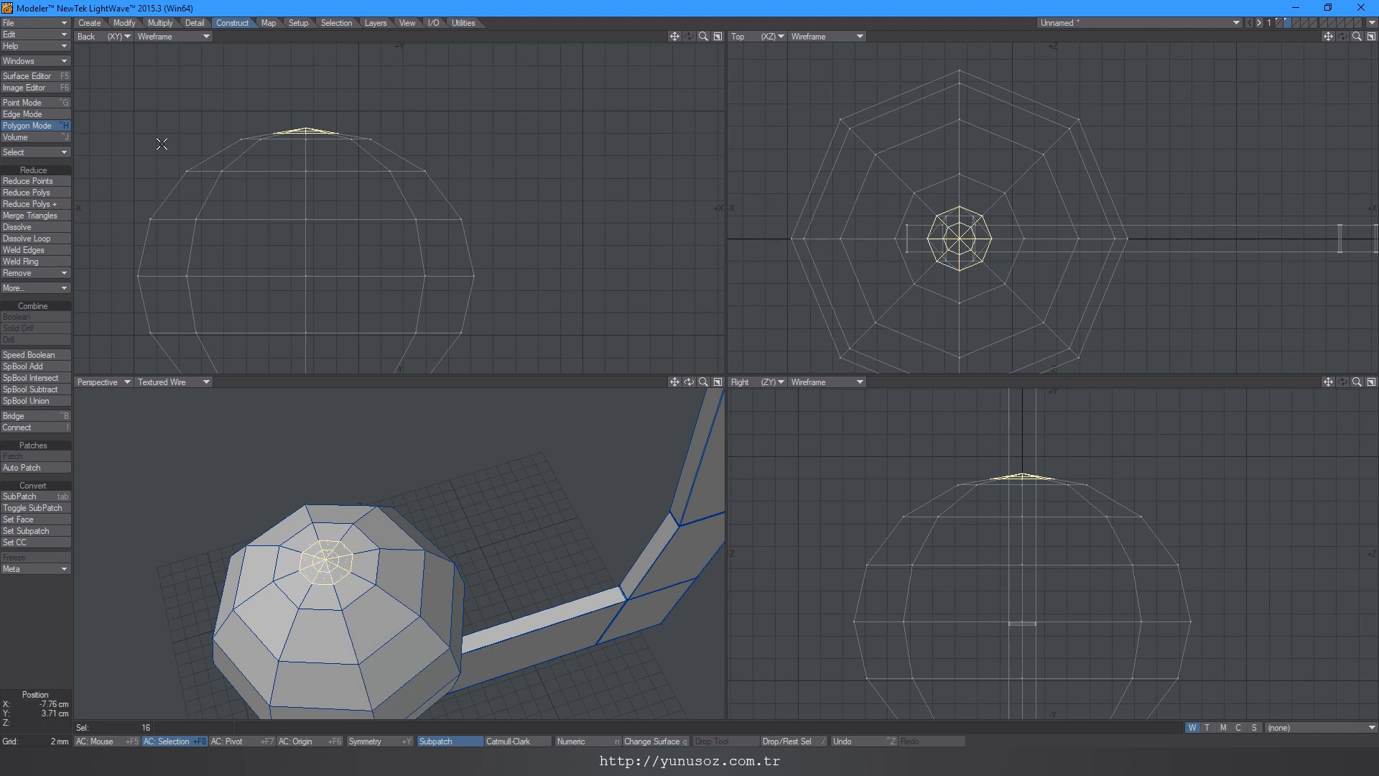
pyautogui.moveTo(297, 56); pyautogui.dragTo(314, 89, button='right')
pyautogui.moveTo(336, 571)
pyautogui.keyDown('ctrl'); pyautogui.keyDown('alt'); pyautogui.mouseDown()
pyautogui.moveTo(368, 534)
pyautogui.moveTo(300, 539)
pyautogui.moveTo(317, 574)
pyautogui.moveTo(333, 570)
pyautogui.mouseUp(); pyautogui.keyUp('alt'); pyautogui.keyUp('ctrl')
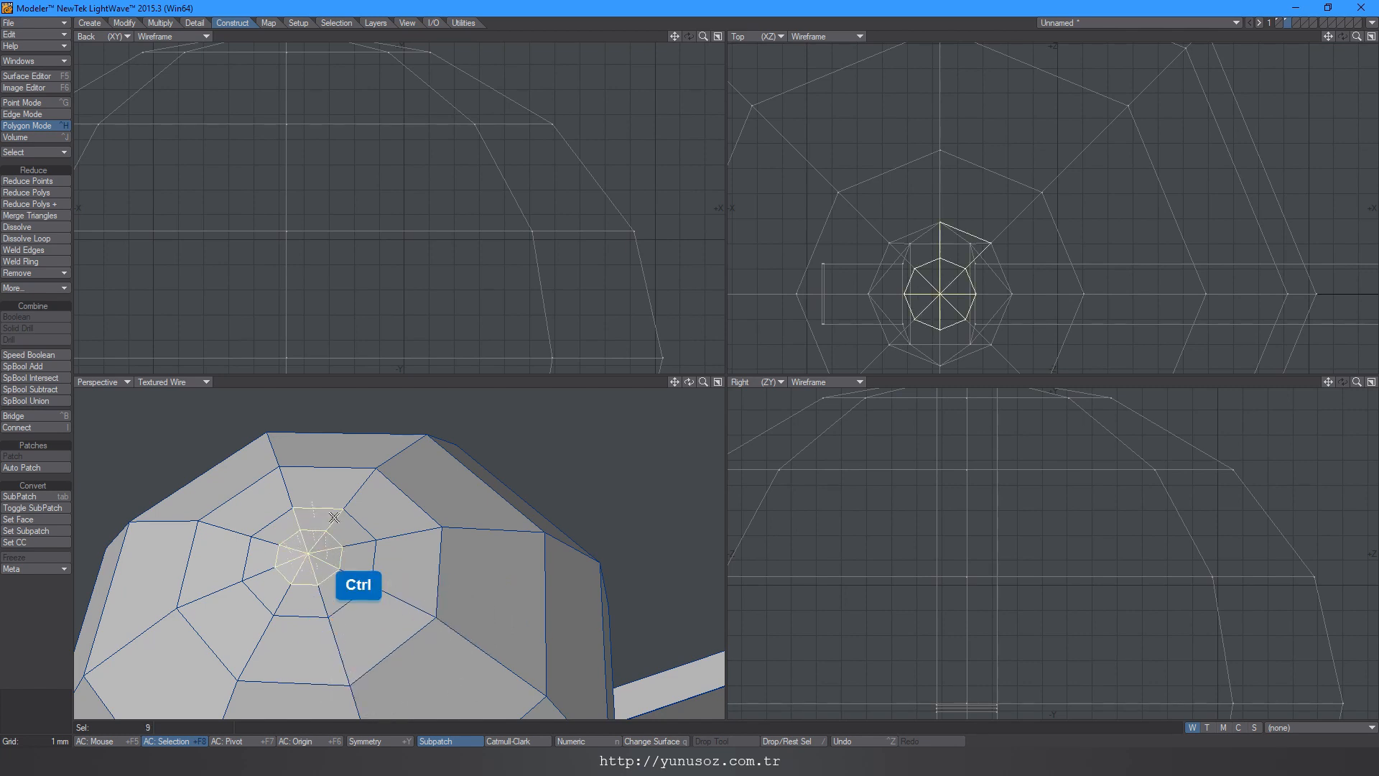
pyautogui.keyDown('ctrl'); pyautogui.moveTo(332, 514); pyautogui.dragTo(284, 509); pyautogui.keyUp('ctrl')
# Step: Extend the selected top polygons and move them straight up about 0.8 mm to form a raised cap
pyautogui.keyDown('alt'); pyautogui.moveTo(353, 115); pyautogui.dragTo(361, 270); pyautogui.keyUp('alt')
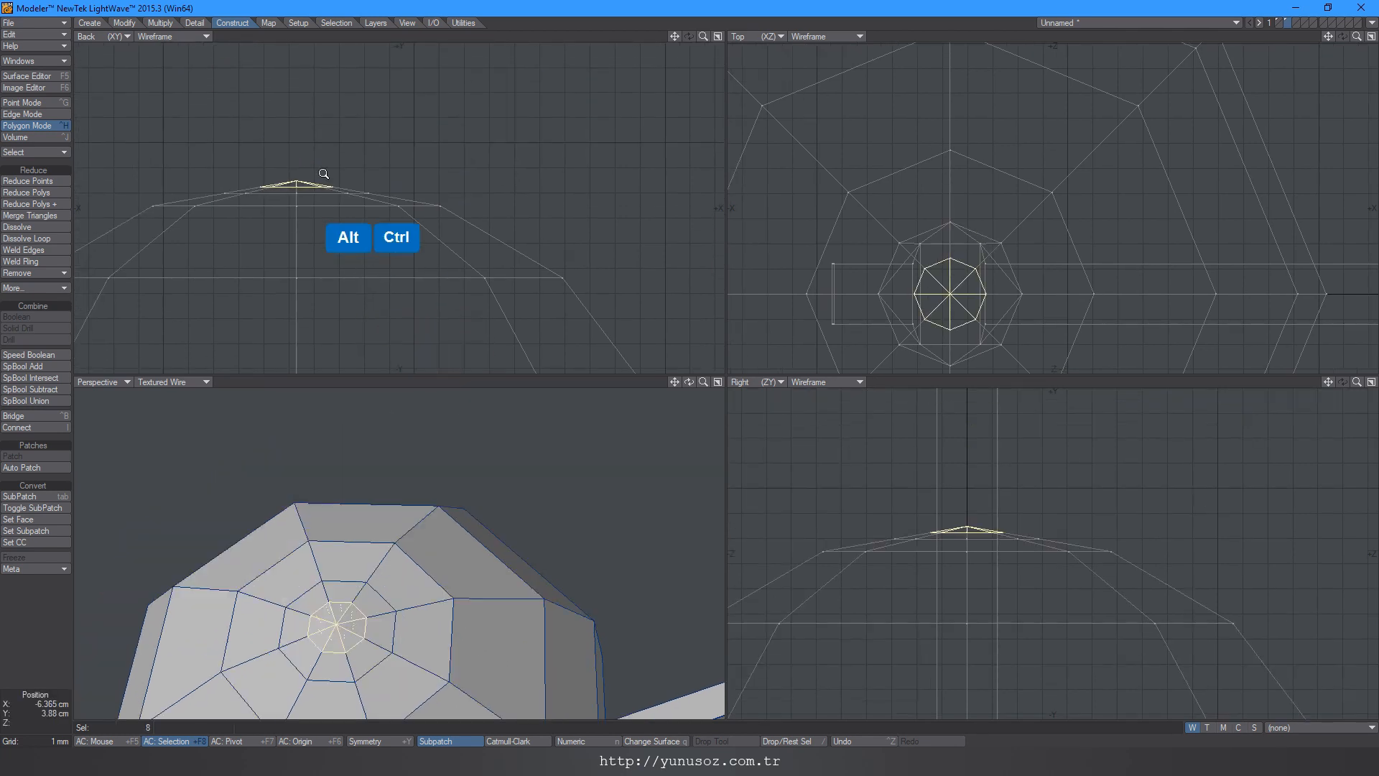
pyautogui.keyDown('ctrl'); pyautogui.keyDown('alt'); pyautogui.moveTo(322, 176); pyautogui.dragTo(357, 169); pyautogui.keyUp('alt'); pyautogui.keyUp('ctrl')
pyautogui.keyDown('ctrl'); pyautogui.keyDown('alt'); pyautogui.moveTo(308, 221); pyautogui.dragTo(337, 232); pyautogui.keyUp('alt'); pyautogui.keyUp('ctrl')
pyautogui.press('t')
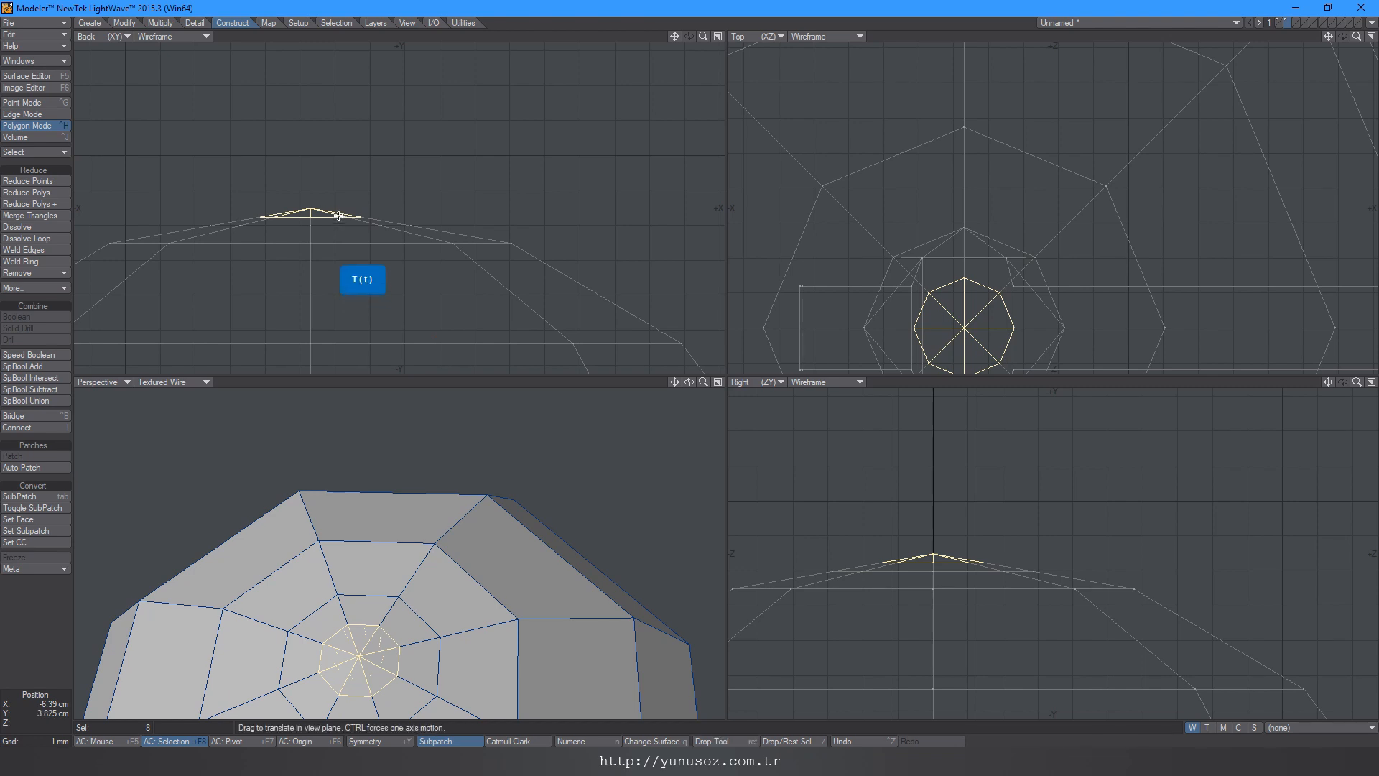
pyautogui.keyDown('ctrl'); pyautogui.moveTo(358, 198); pyautogui.dragTo(363, 170); pyautogui.keyUp('ctrl')
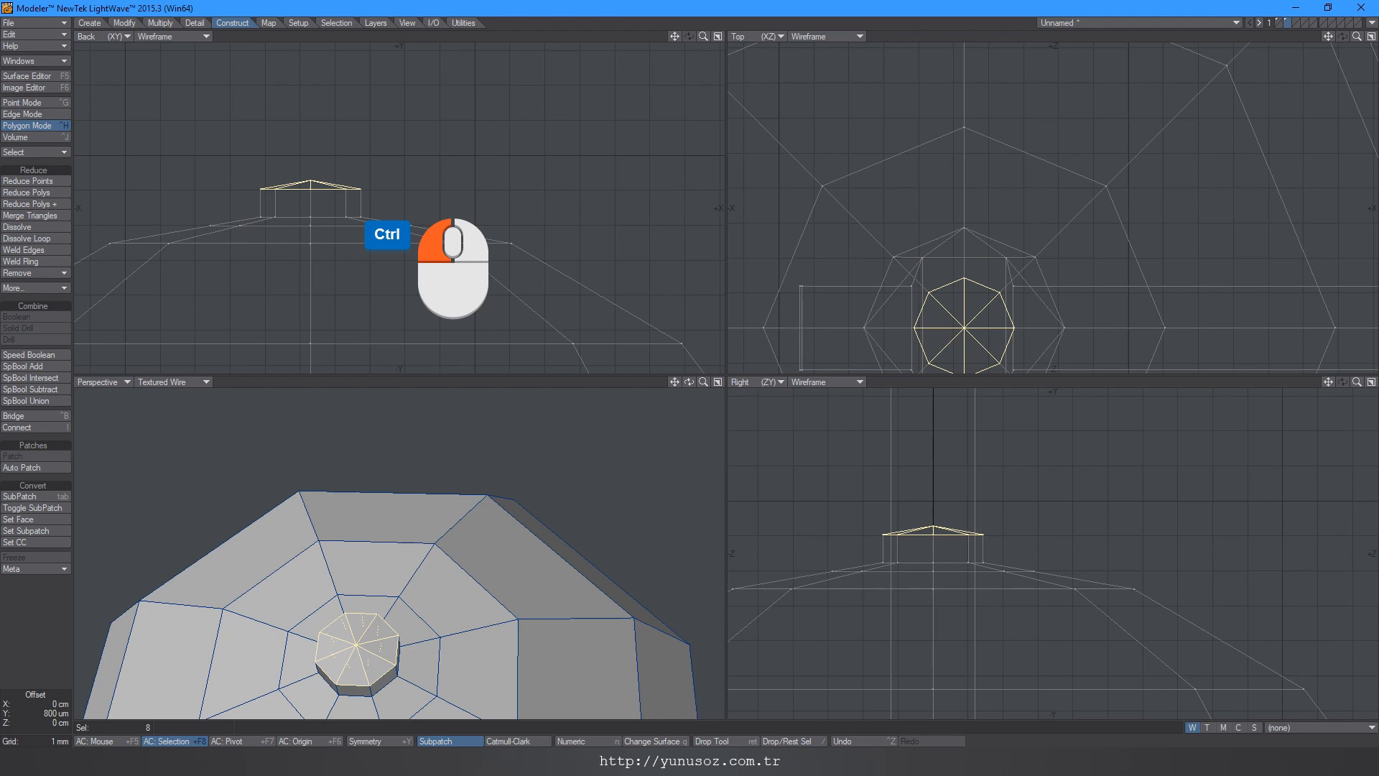
pyautogui.keyDown('ctrl'); pyautogui.moveTo(363, 171); pyautogui.dragTo(362, 171); pyautogui.keyUp('ctrl')
# Step: Flatten the top of the raised cap by giving all its top points the same Y value in Point Info
pyautogui.click(30, 103)
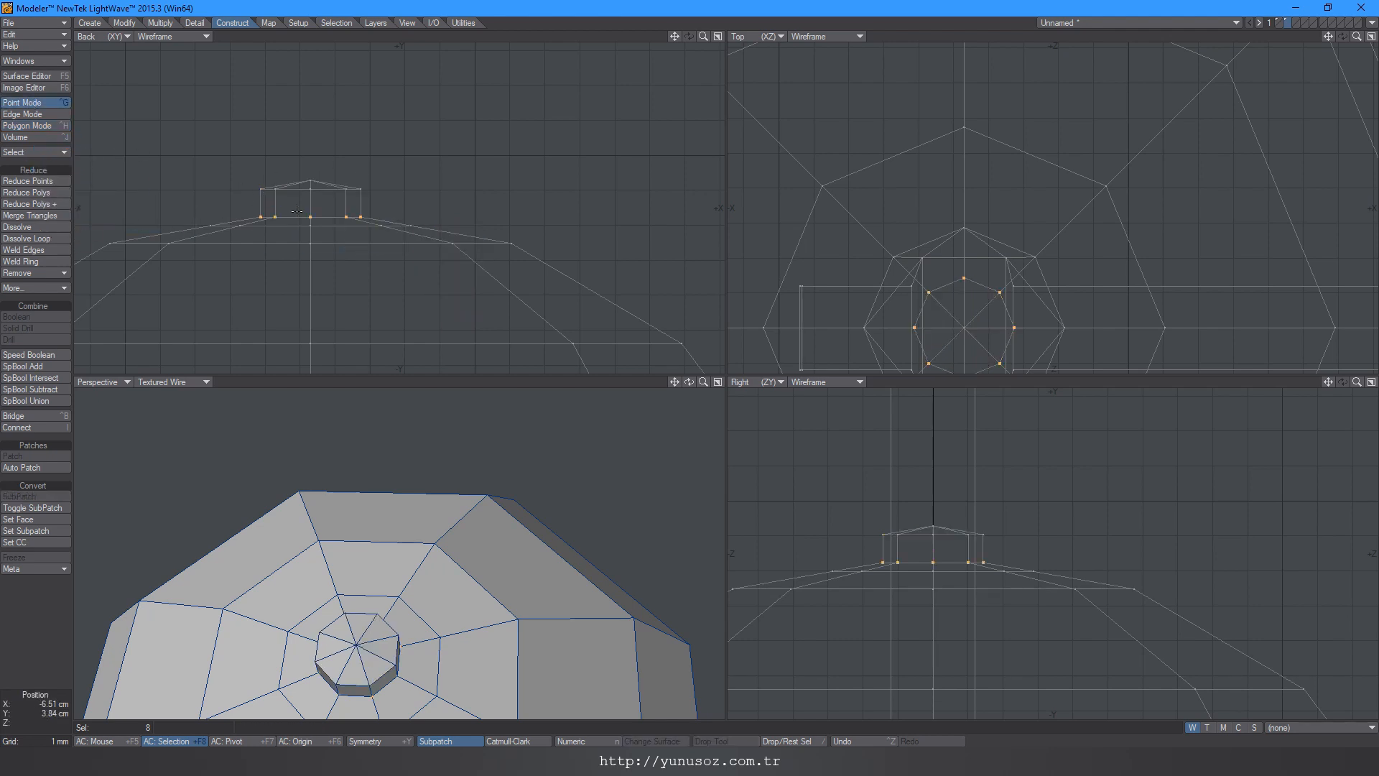
pyautogui.moveTo(342, 198)
pyautogui.mouseDown(button='right')
pyautogui.moveTo(266, 291)
pyautogui.moveTo(380, 240)
pyautogui.moveTo(256, 126)
pyautogui.moveTo(241, 204)
pyautogui.moveTo(331, 205)
pyautogui.mouseUp(button='right')
pyautogui.press('i')
pyautogui.click(806, 197)
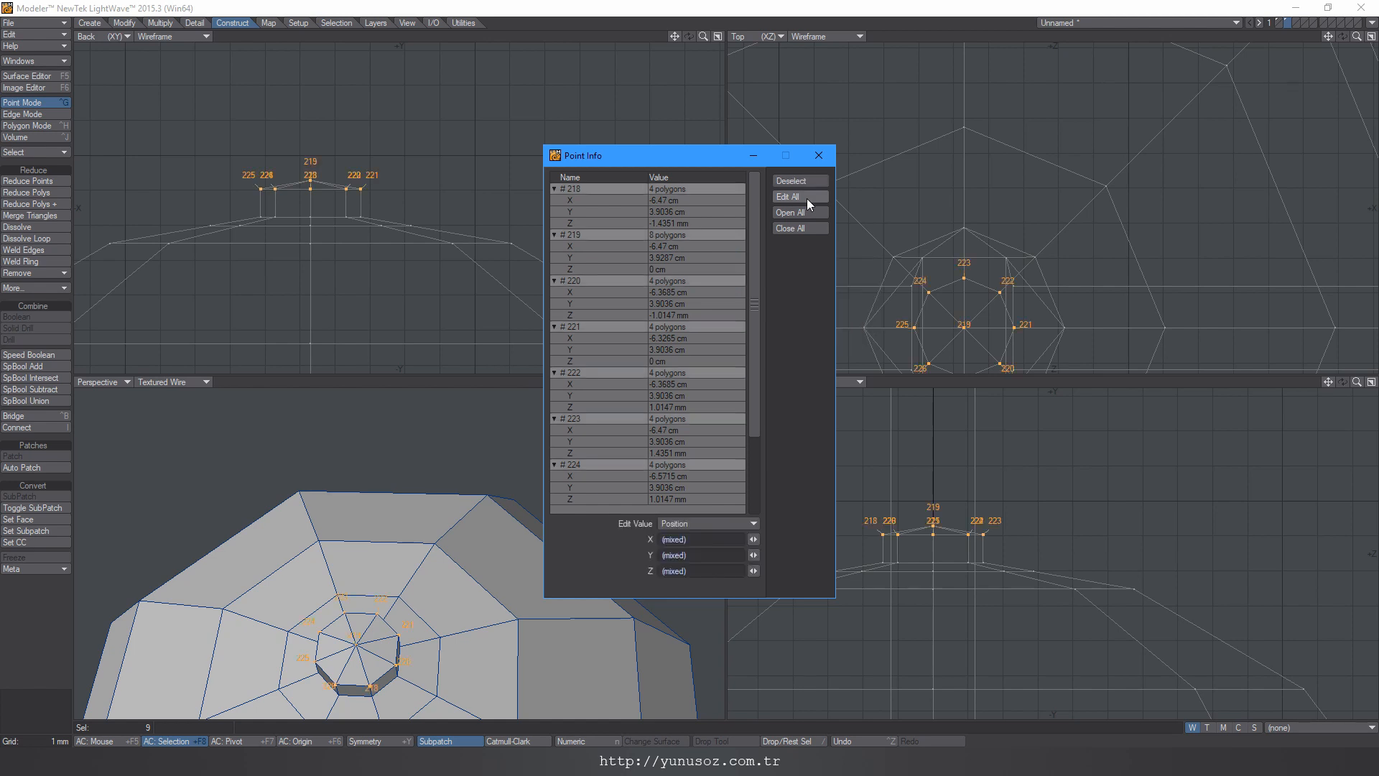
pyautogui.click(754, 555)
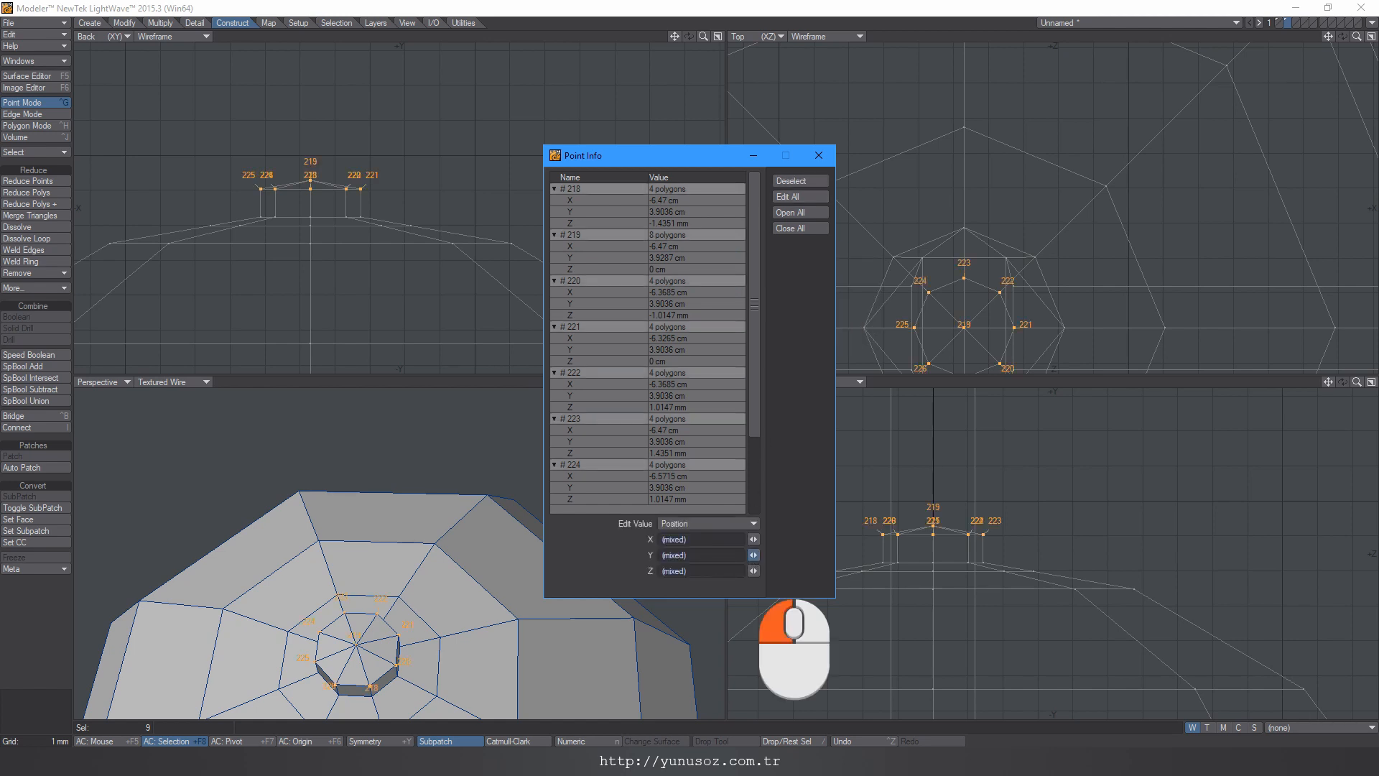
pyautogui.click(818, 155)
pyautogui.click(388, 135)
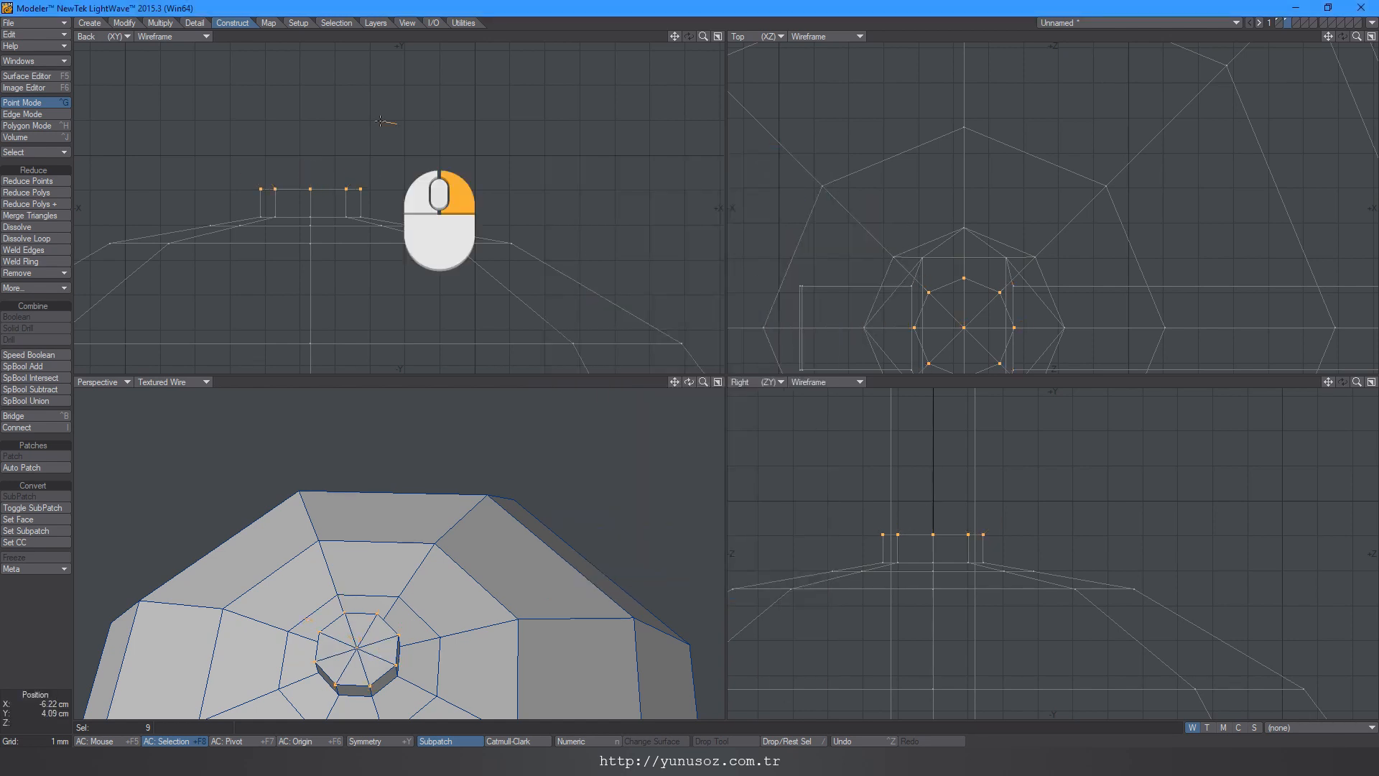
# Step: Knife a horizontal cut through the raised cap's side walls just above its base
pyautogui.keyDown('ctrl'); pyautogui.keyDown('alt'); pyautogui.moveTo(285, 225); pyautogui.dragTo(400, 216); pyautogui.keyUp('alt'); pyautogui.keyUp('ctrl')
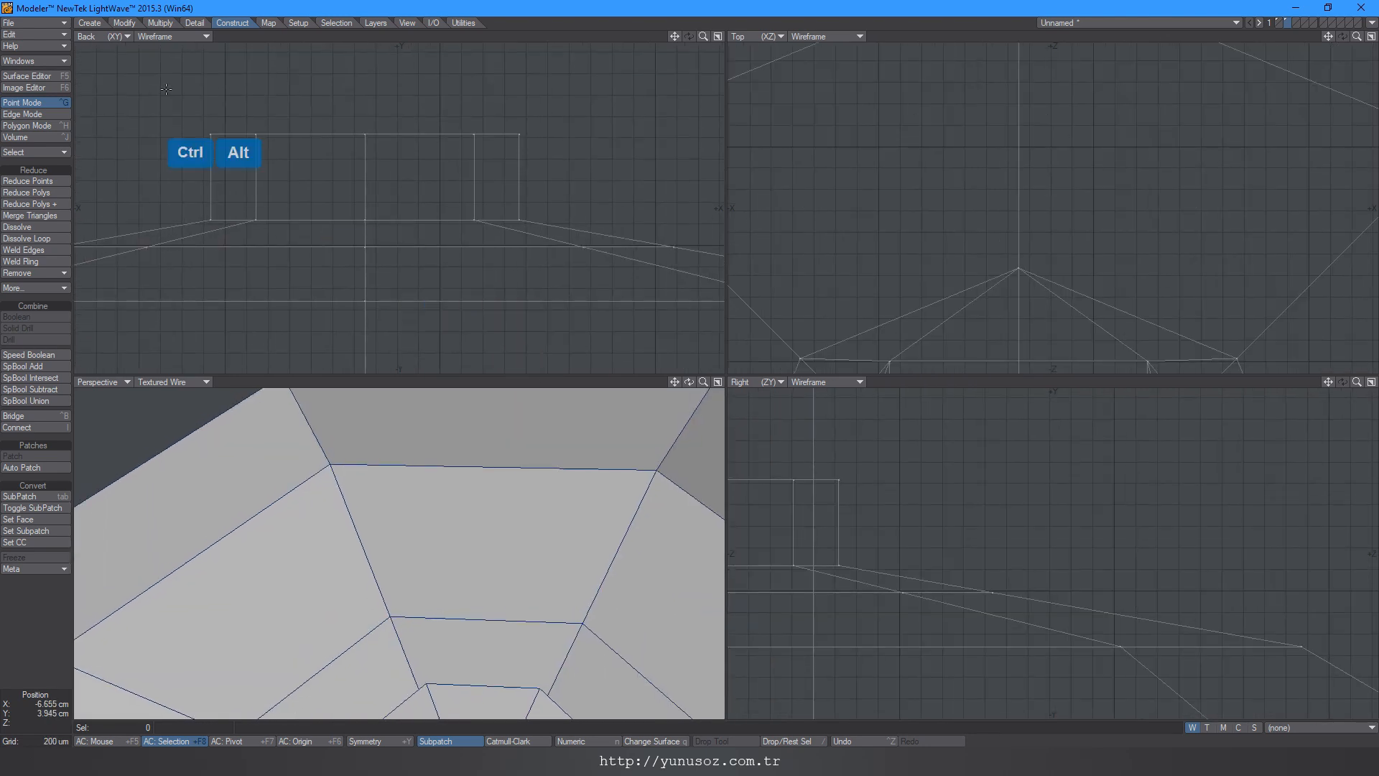
pyautogui.click(160, 23)
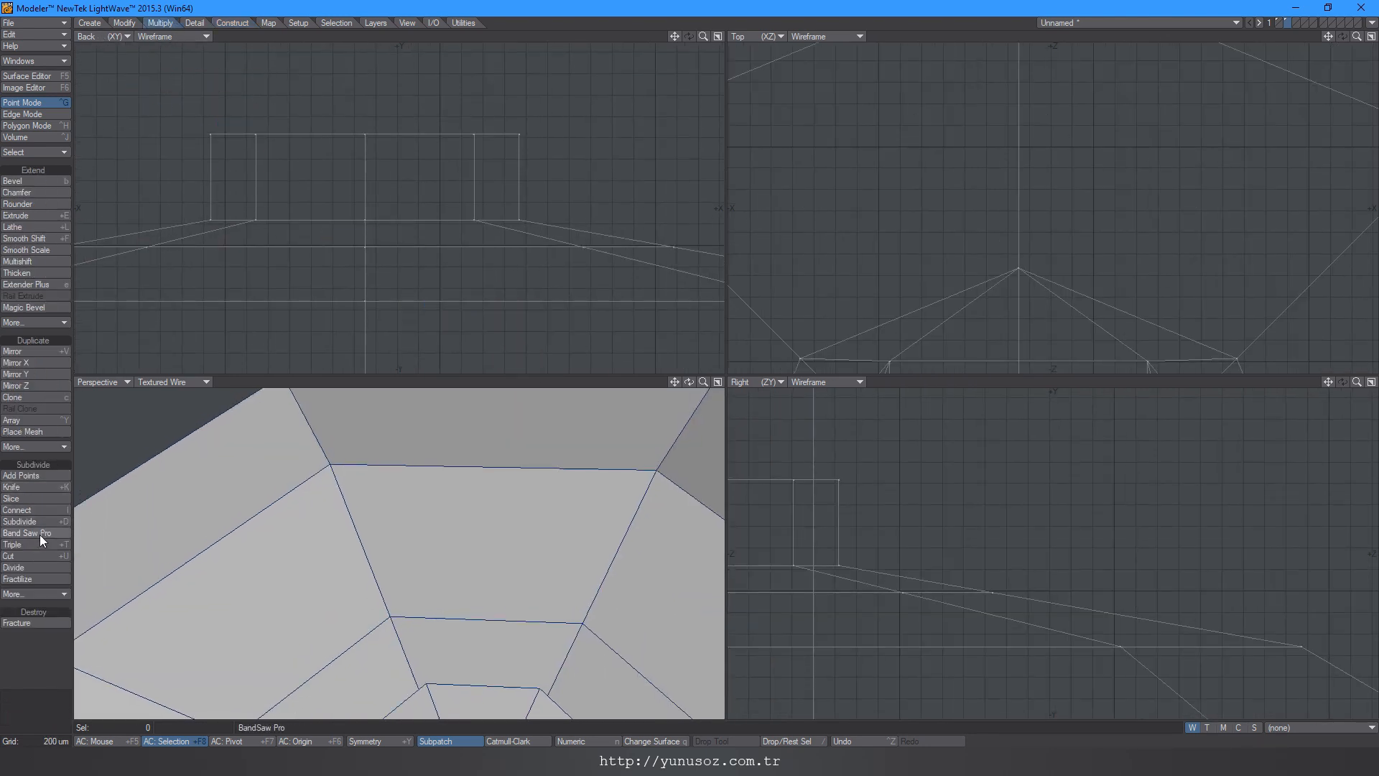
pyautogui.click(27, 488)
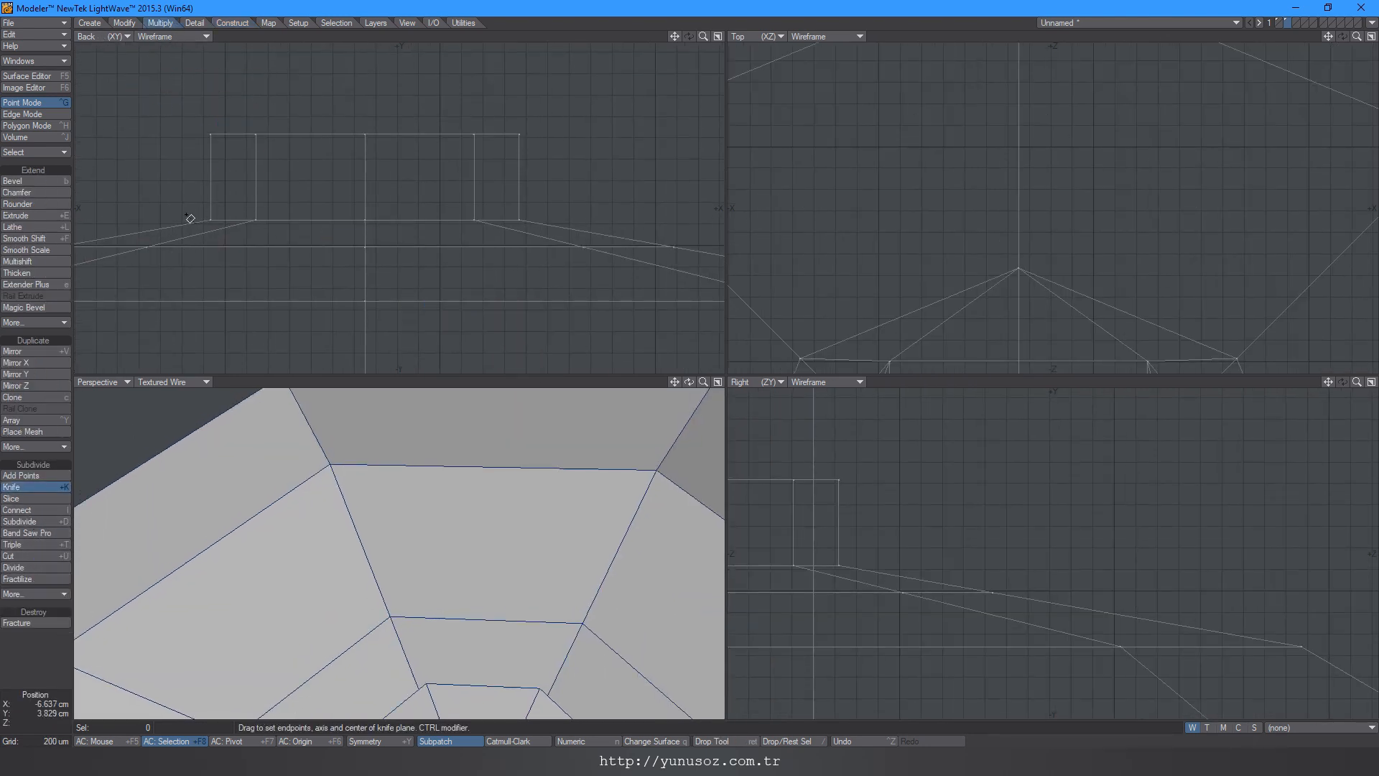
pyautogui.moveTo(180, 220)
pyautogui.keyDown('ctrl'); pyautogui.mouseDown()
pyautogui.moveTo(587, 231)
pyautogui.moveTo(371, 222)
pyautogui.mouseUp(); pyautogui.keyUp('ctrl')
pyautogui.press('space')
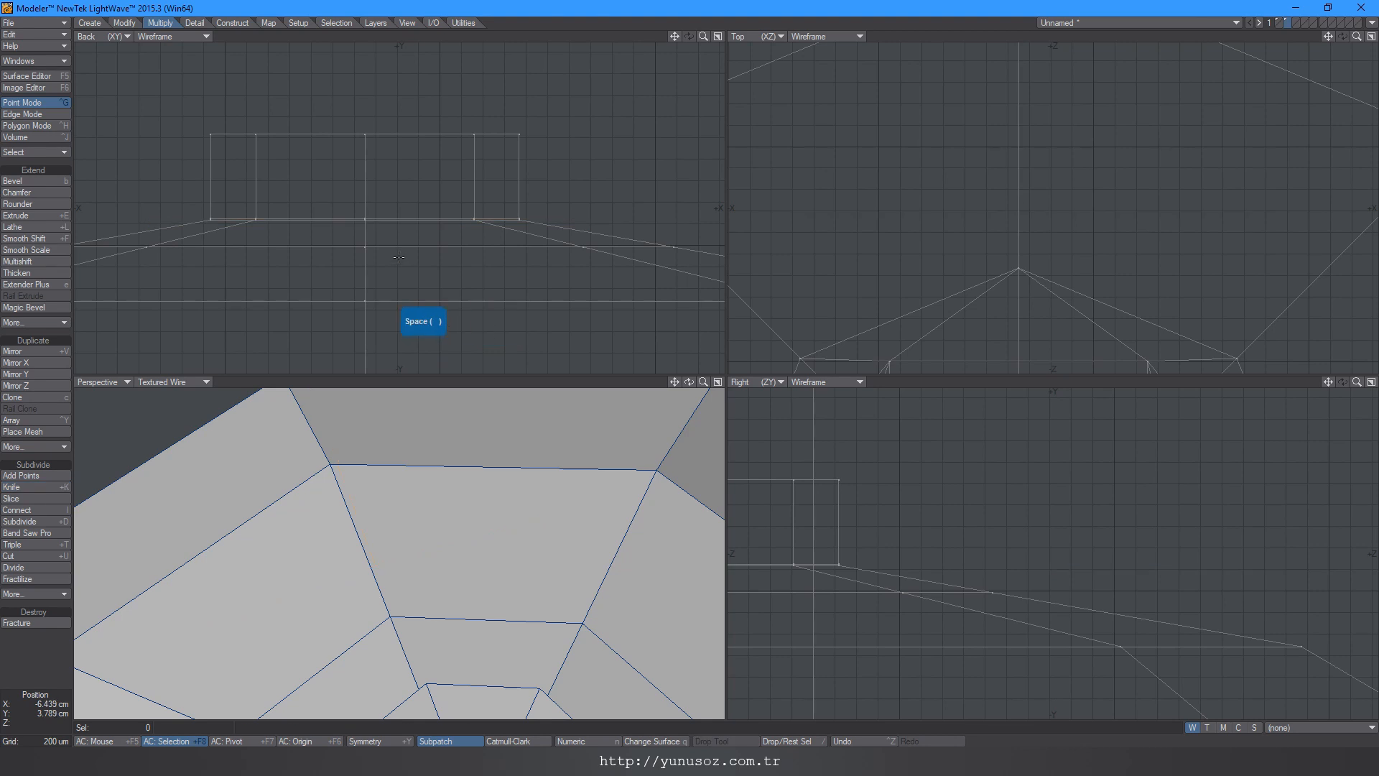
# Step: Select only the eight side polygons of the raised cap, excluding its top and the ball surface below
pyautogui.click(28, 126)
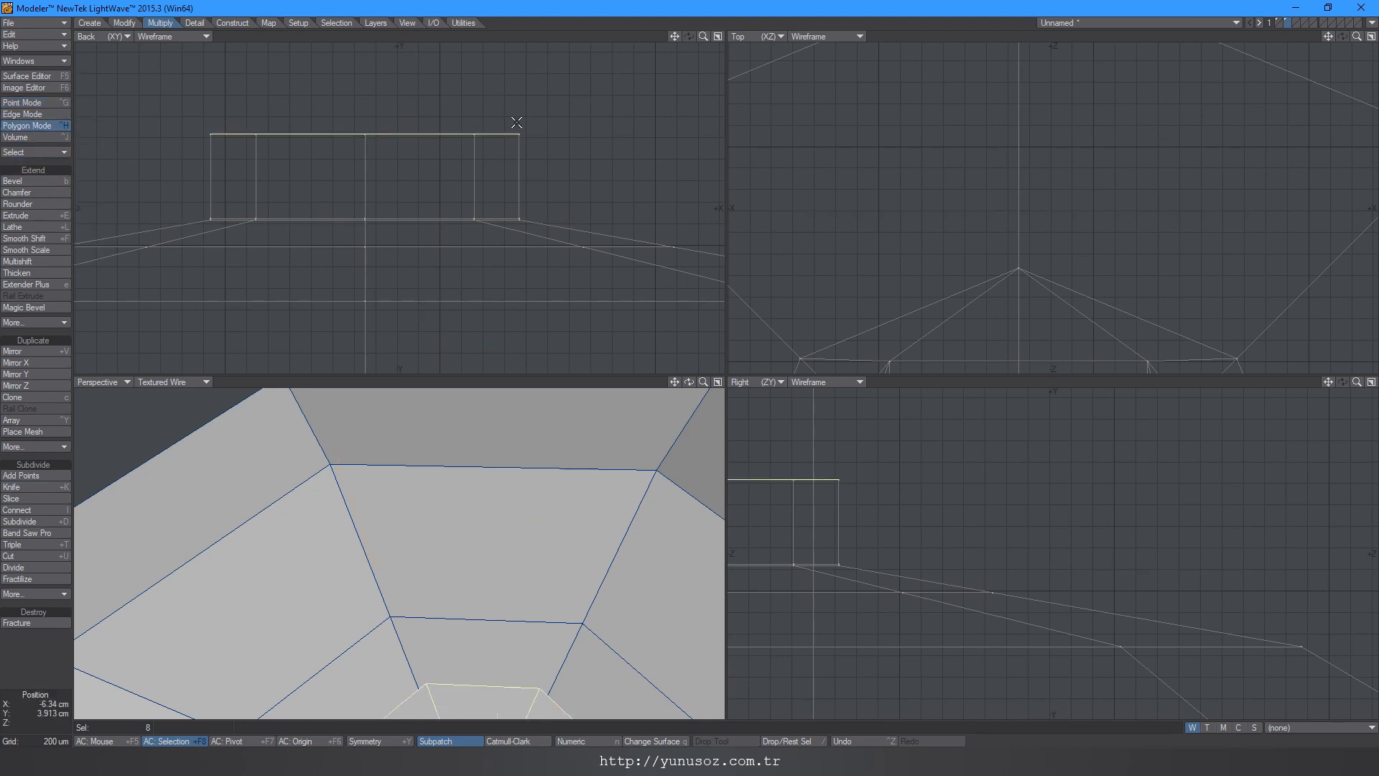
pyautogui.moveTo(423, 93)
pyautogui.mouseDown(button='right')
pyautogui.moveTo(445, 224)
pyautogui.moveTo(621, 101)
pyautogui.mouseUp(button='right')
pyautogui.moveTo(369, 222); pyautogui.dragTo(410, 209)
pyautogui.keyDown('ctrl'); pyautogui.click(328, 250); pyautogui.keyUp('ctrl')
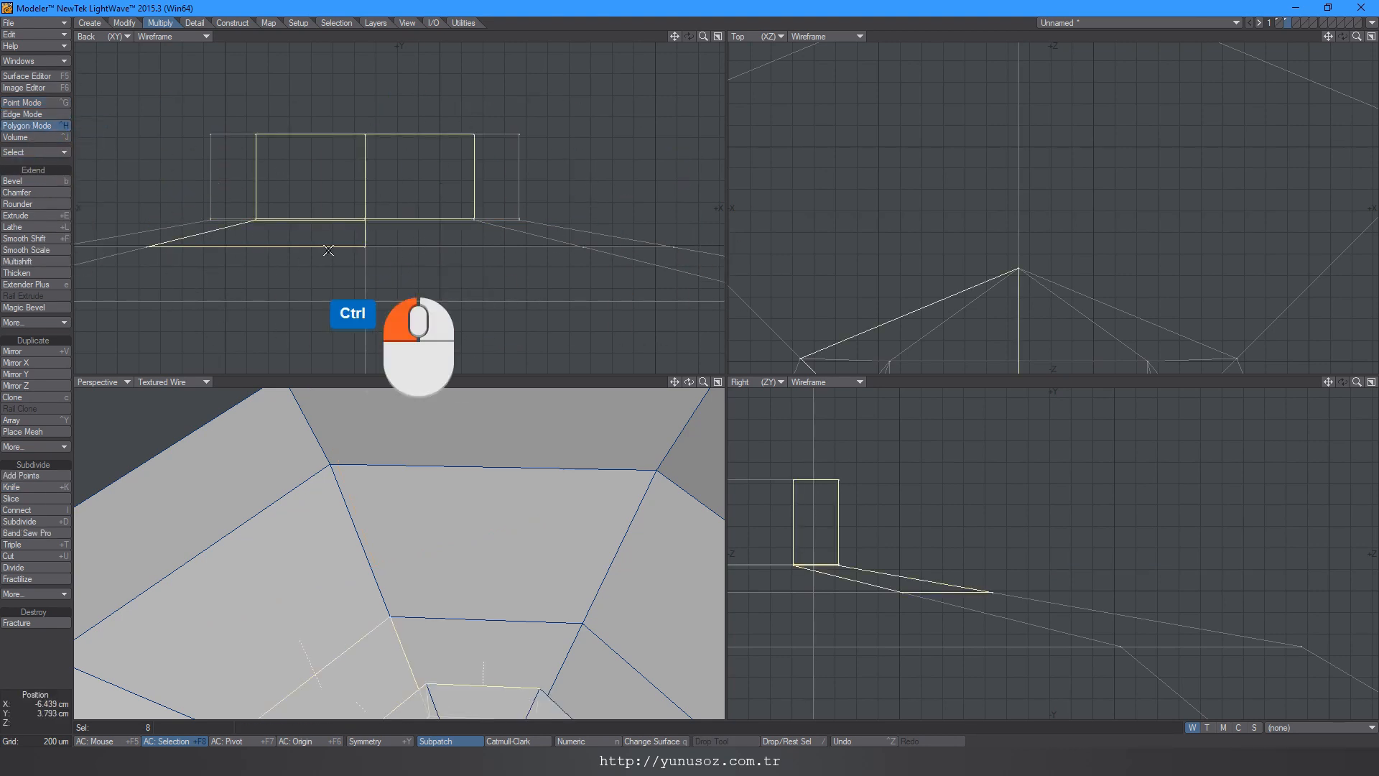
pyautogui.keyDown('ctrl'); pyautogui.moveTo(328, 250); pyautogui.dragTo(289, 251); pyautogui.keyUp('ctrl')
pyautogui.moveTo(425, 84)
pyautogui.keyDown('ctrl'); pyautogui.mouseDown(button='right')
pyautogui.moveTo(579, 197)
pyautogui.moveTo(436, 119)
pyautogui.mouseUp(button='right'); pyautogui.keyUp('ctrl')
pyautogui.moveTo(372, 184); pyautogui.dragTo(494, 195)
pyautogui.moveTo(521, 189); pyautogui.dragTo(518, 200, button='right')
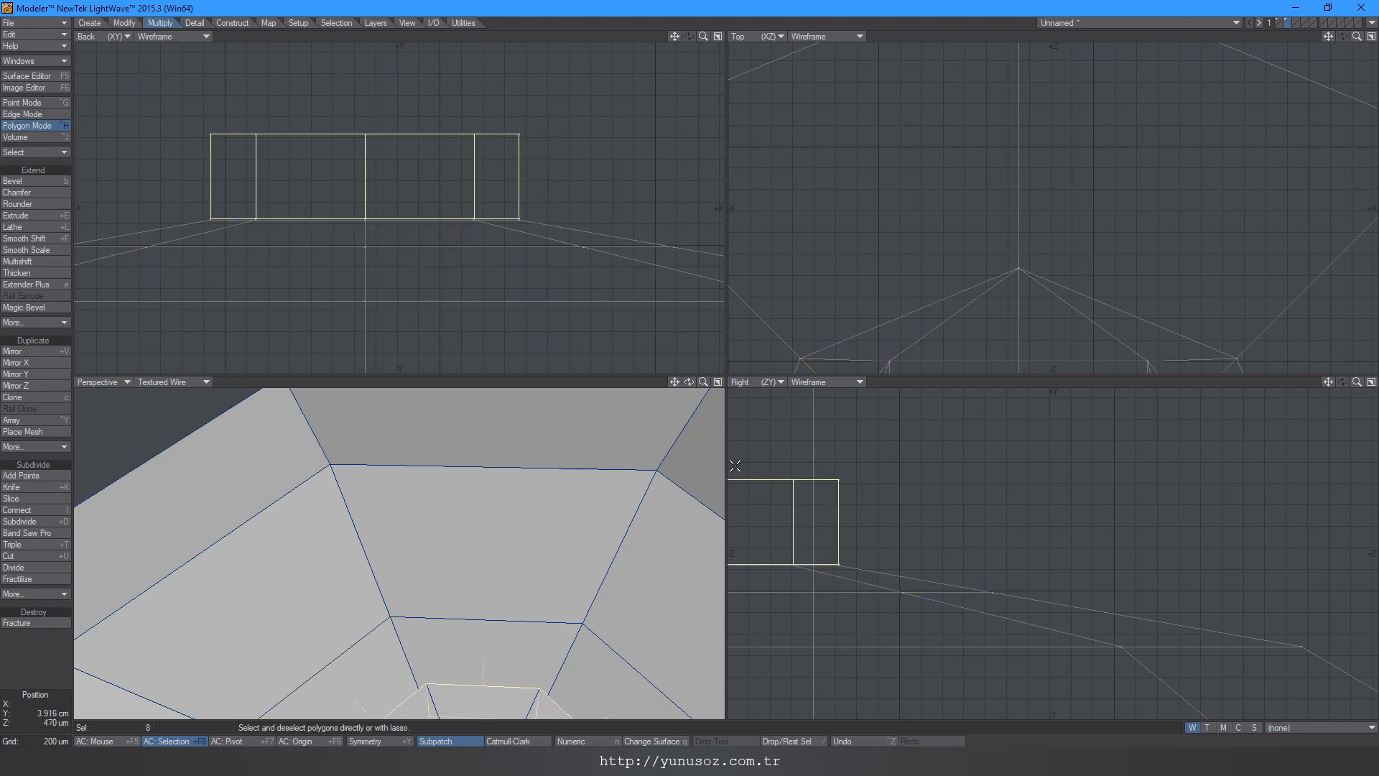
# Step: Extend the cap's selected side polygons and scale them outward 115% horizontally and vertically around the Y axis to form a rim
pyautogui.keyDown('alt'); pyautogui.moveTo(893, 543); pyautogui.dragTo(1198, 524); pyautogui.keyUp('alt')
pyautogui.keyDown('alt'); pyautogui.moveTo(1056, 270); pyautogui.dragTo(1032, 214); pyautogui.keyUp('alt')
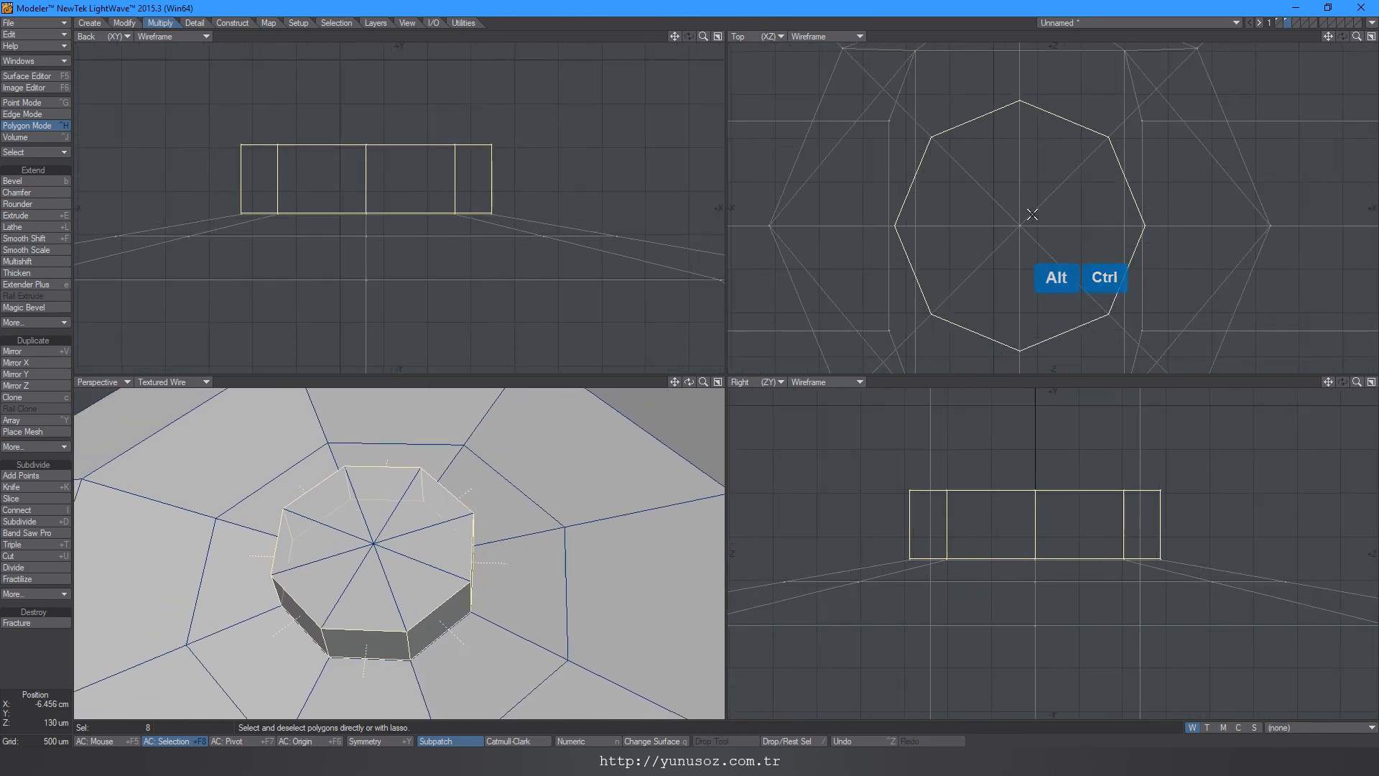
pyautogui.press('h')
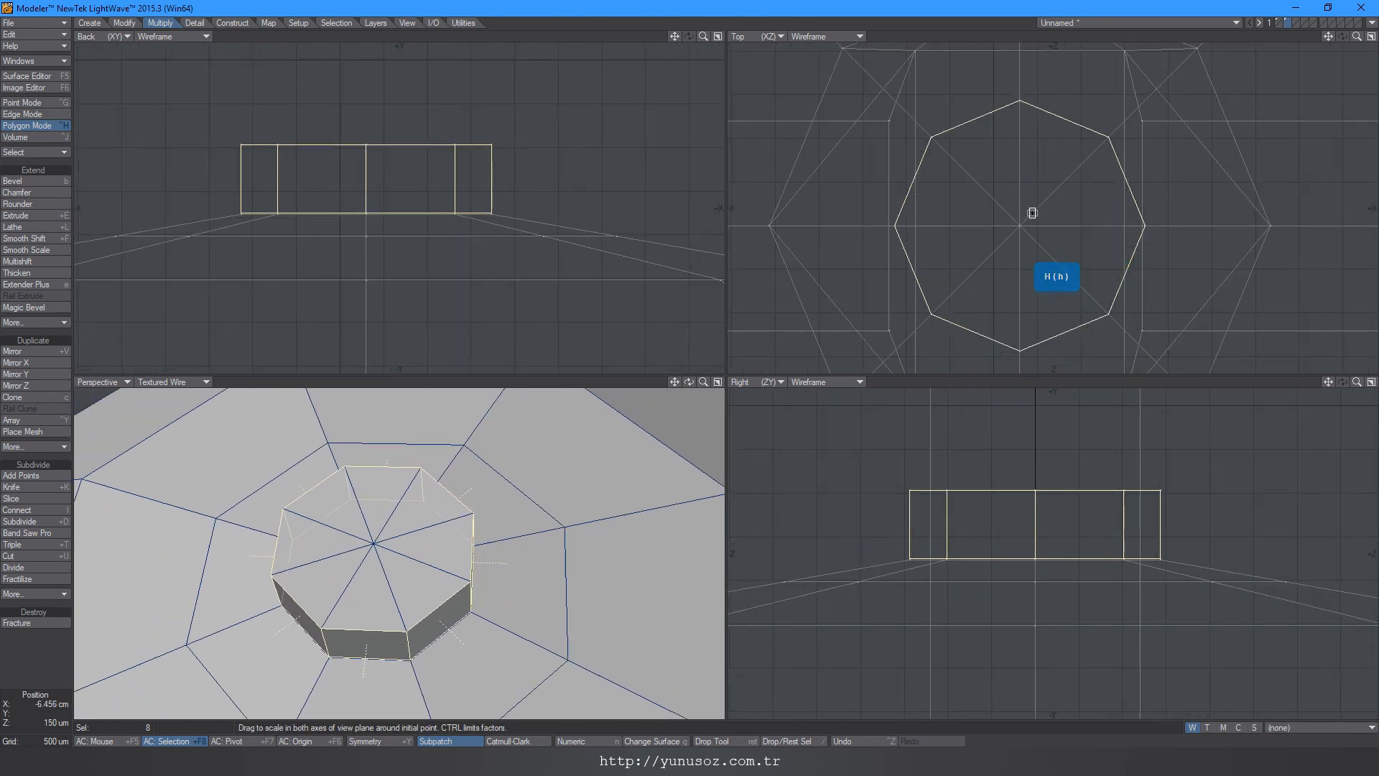
pyautogui.press('e')
pyautogui.moveTo(1026, 209); pyautogui.dragTo(1056, 194)
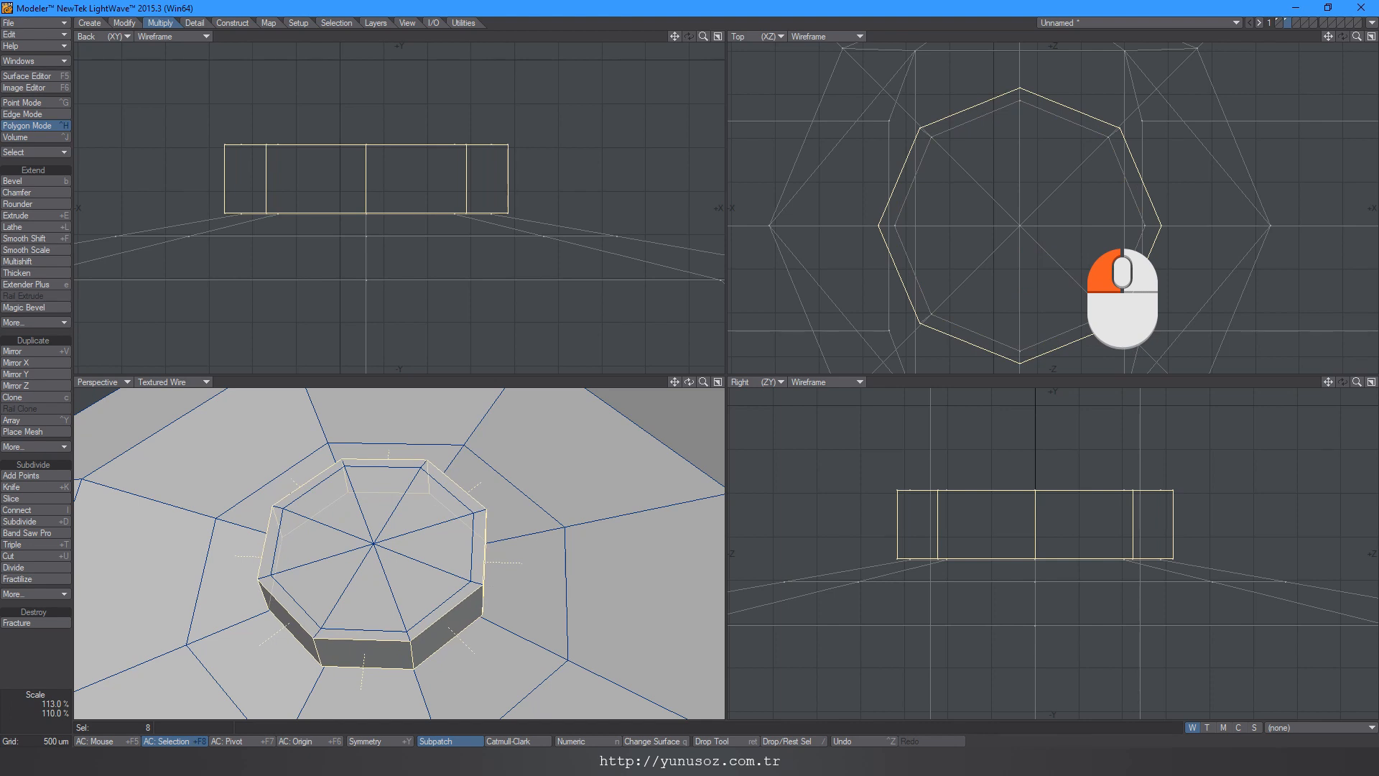
pyautogui.hotkey('ctrl', 'z')
pyautogui.press('n')
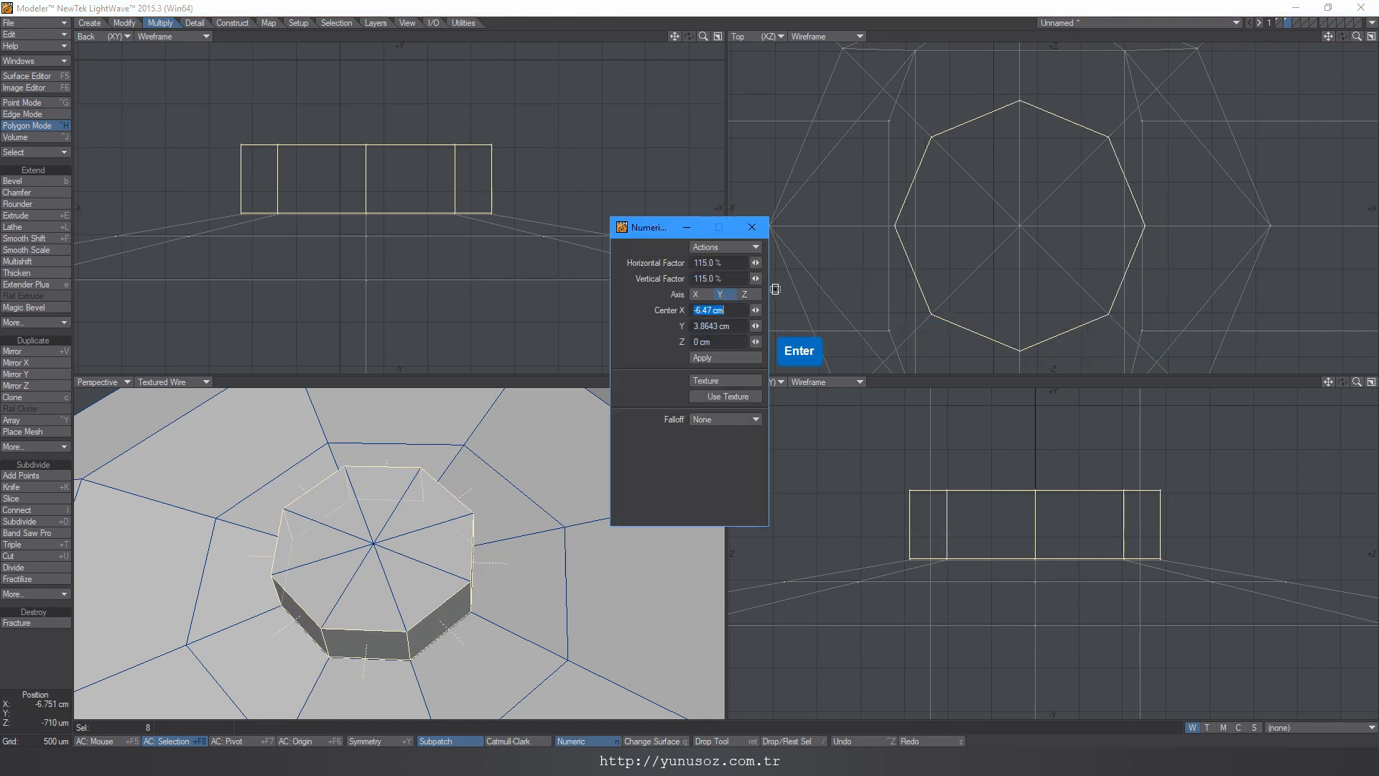
pyautogui.click(735, 357)
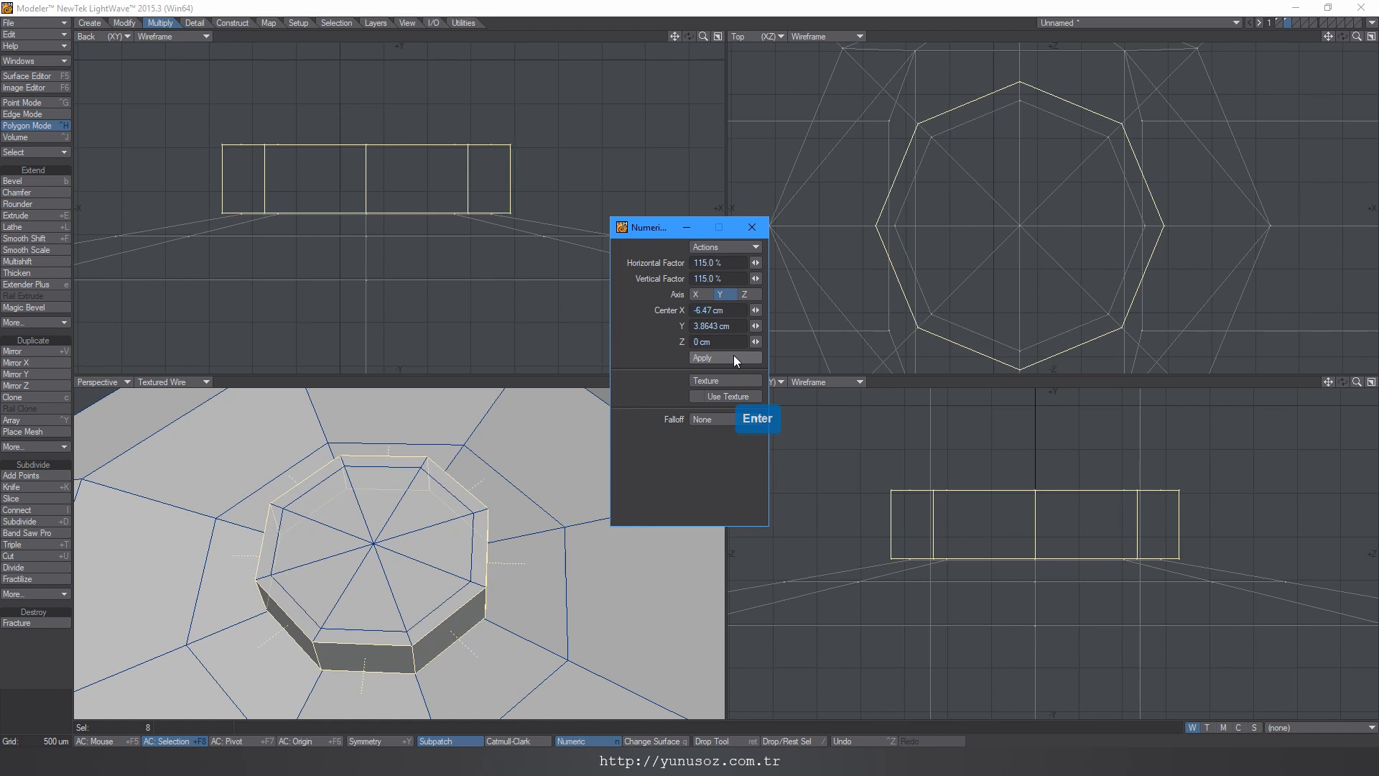
pyautogui.click(751, 227)
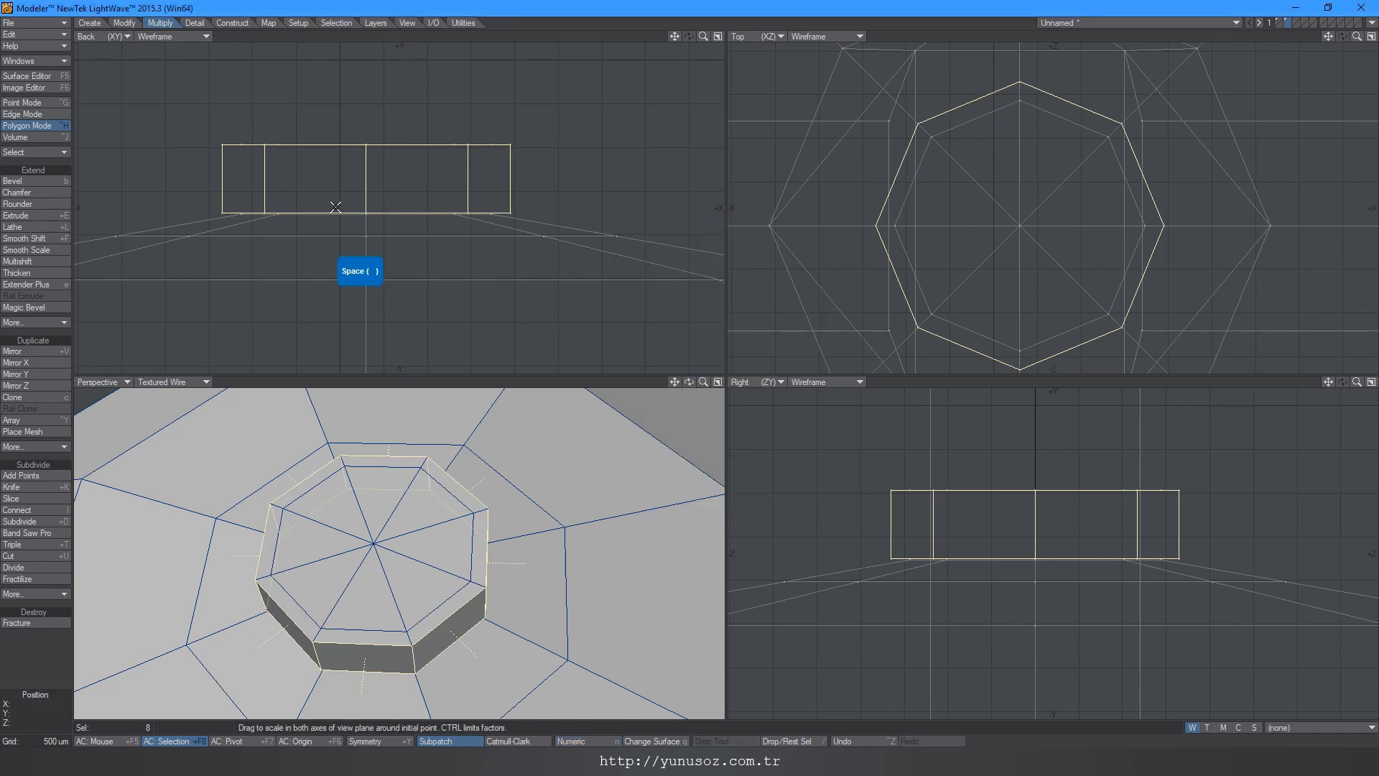
# Step: Deselect the rim polygons and knife horizontal cuts through the widened cap just below its top and just above its base
pyautogui.press('KP_Divide')
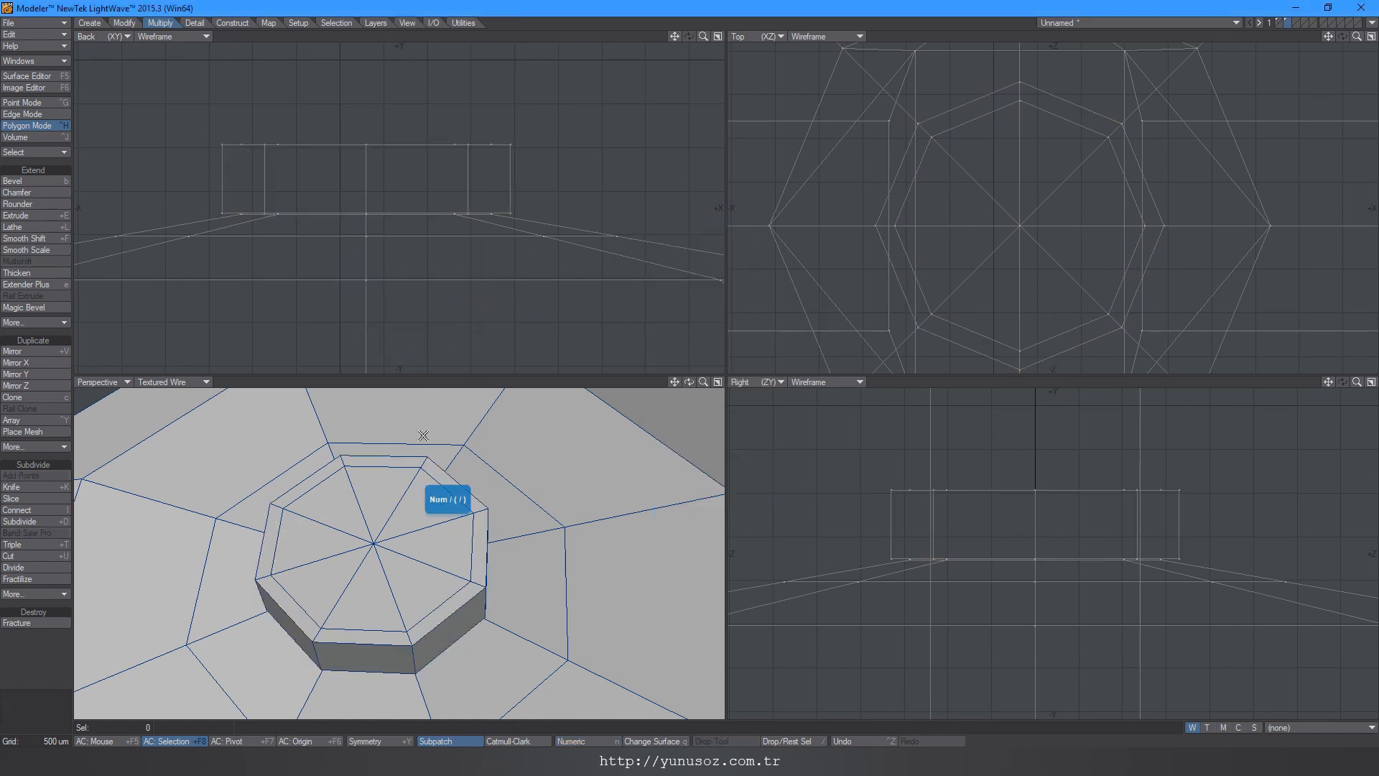
pyautogui.press('Tab')
pyautogui.press('Tab')
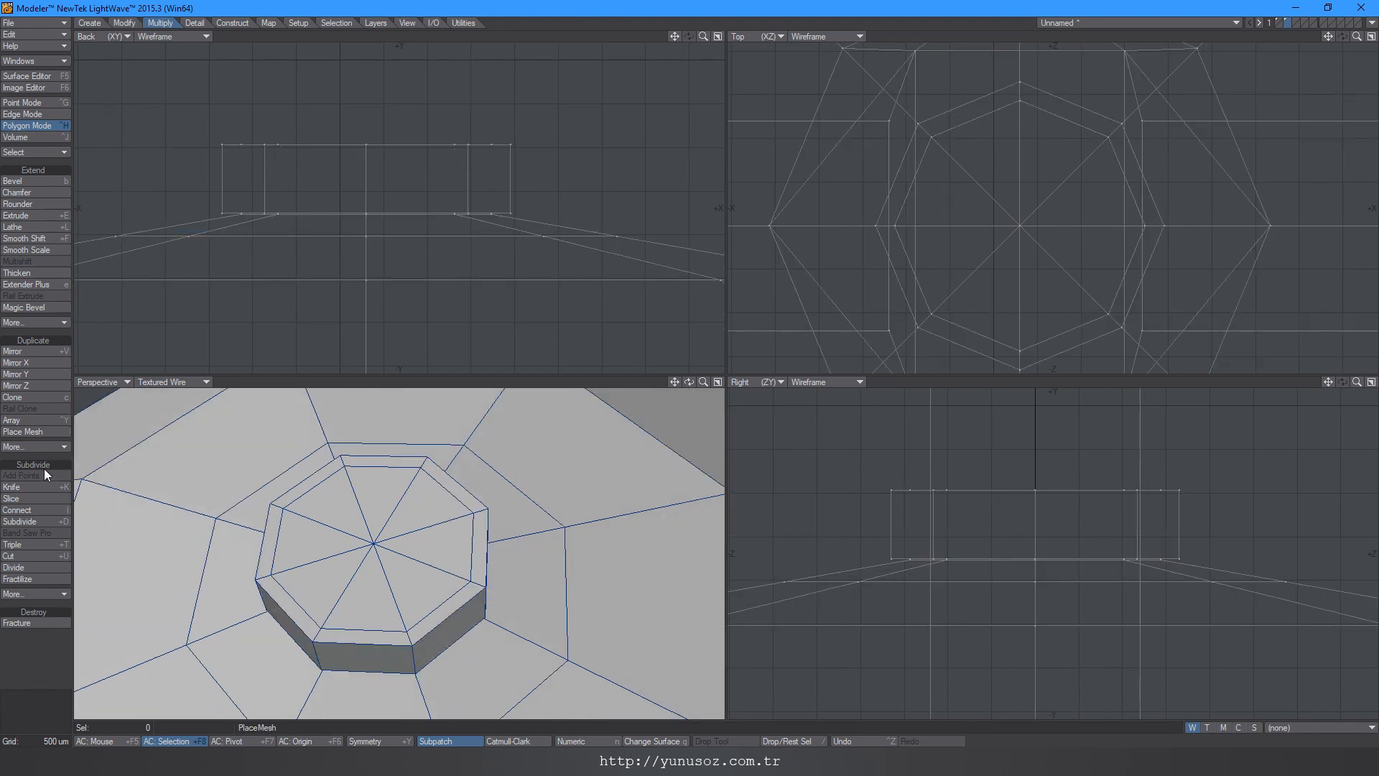
pyautogui.click(28, 489)
pyautogui.keyDown('ctrl'); pyautogui.moveTo(209, 148); pyautogui.dragTo(374, 153); pyautogui.keyUp('ctrl')
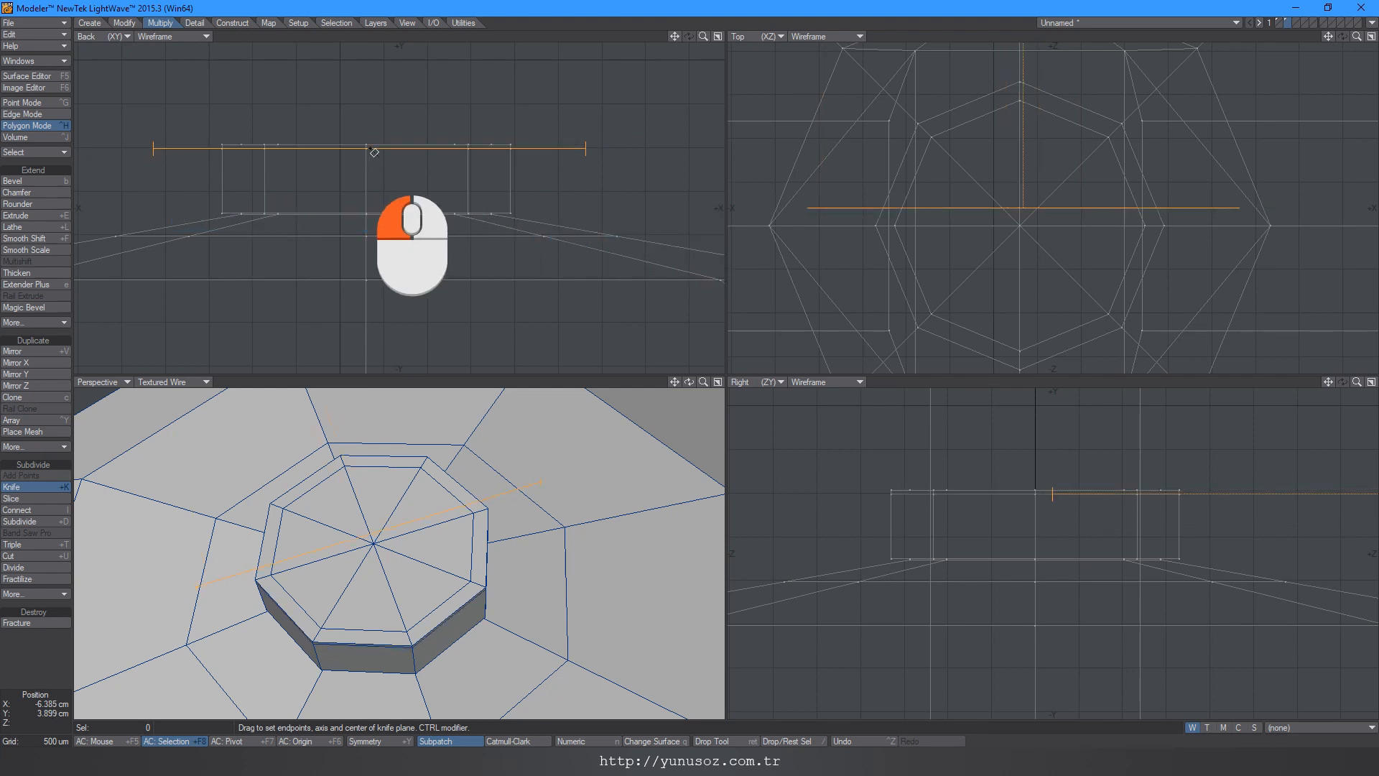
pyautogui.moveTo(388, 200); pyautogui.dragTo(385, 215, button='right')
pyautogui.press('space')
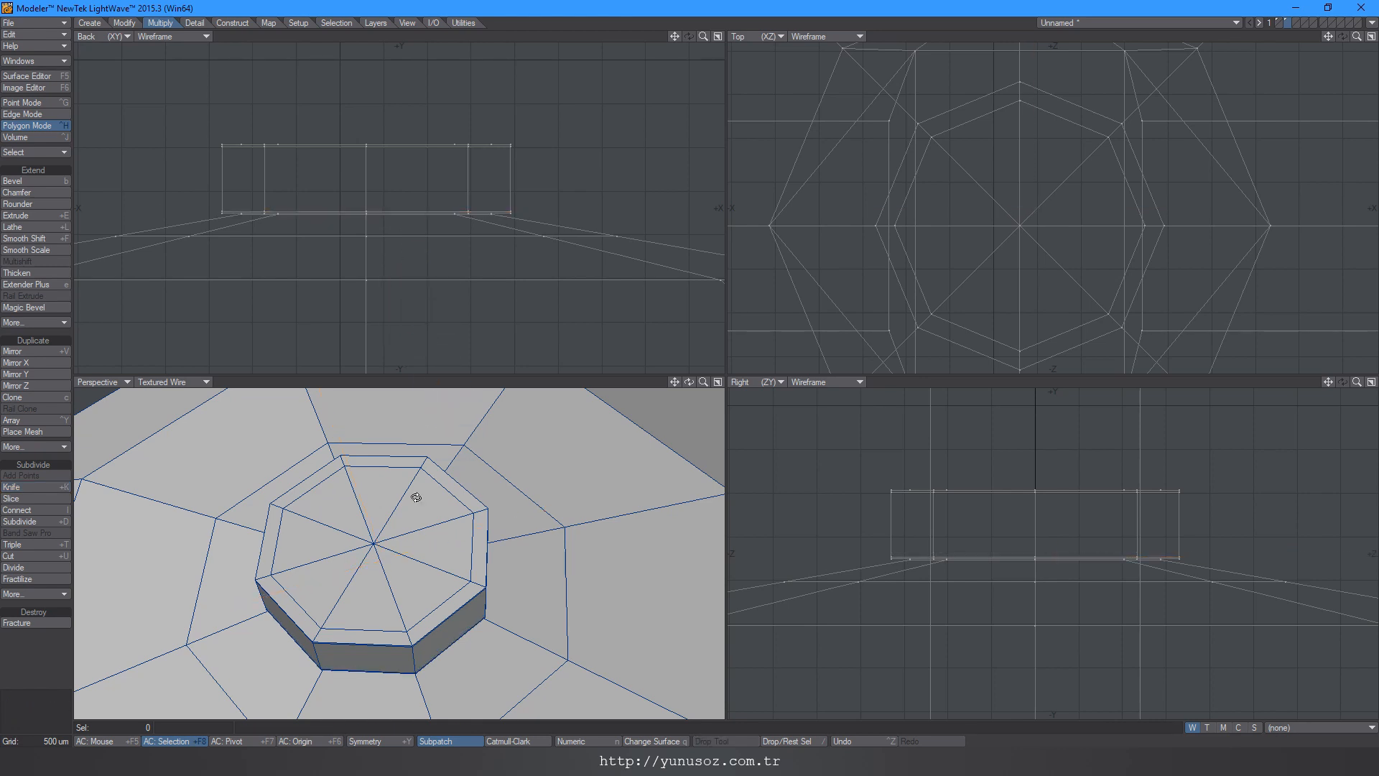
# Step: Select the ball's complete equator edge loop and bevel it into a narrow band around the middle
pyautogui.keyDown('alt'); pyautogui.moveTo(416, 497); pyautogui.dragTo(421, 503, button='right'); pyautogui.keyUp('alt')
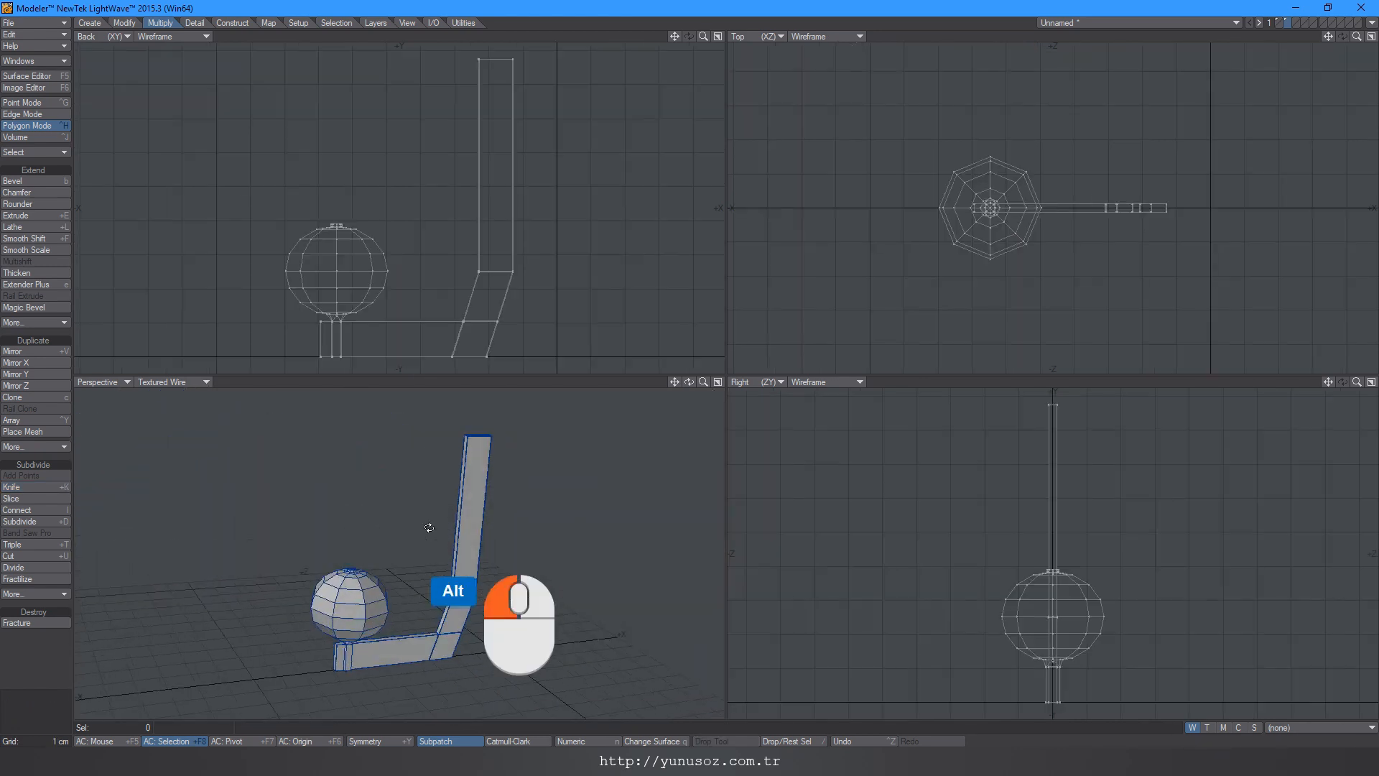
pyautogui.keyDown('alt'); pyautogui.moveTo(415, 575); pyautogui.dragTo(416, 578, button='right'); pyautogui.keyUp('alt')
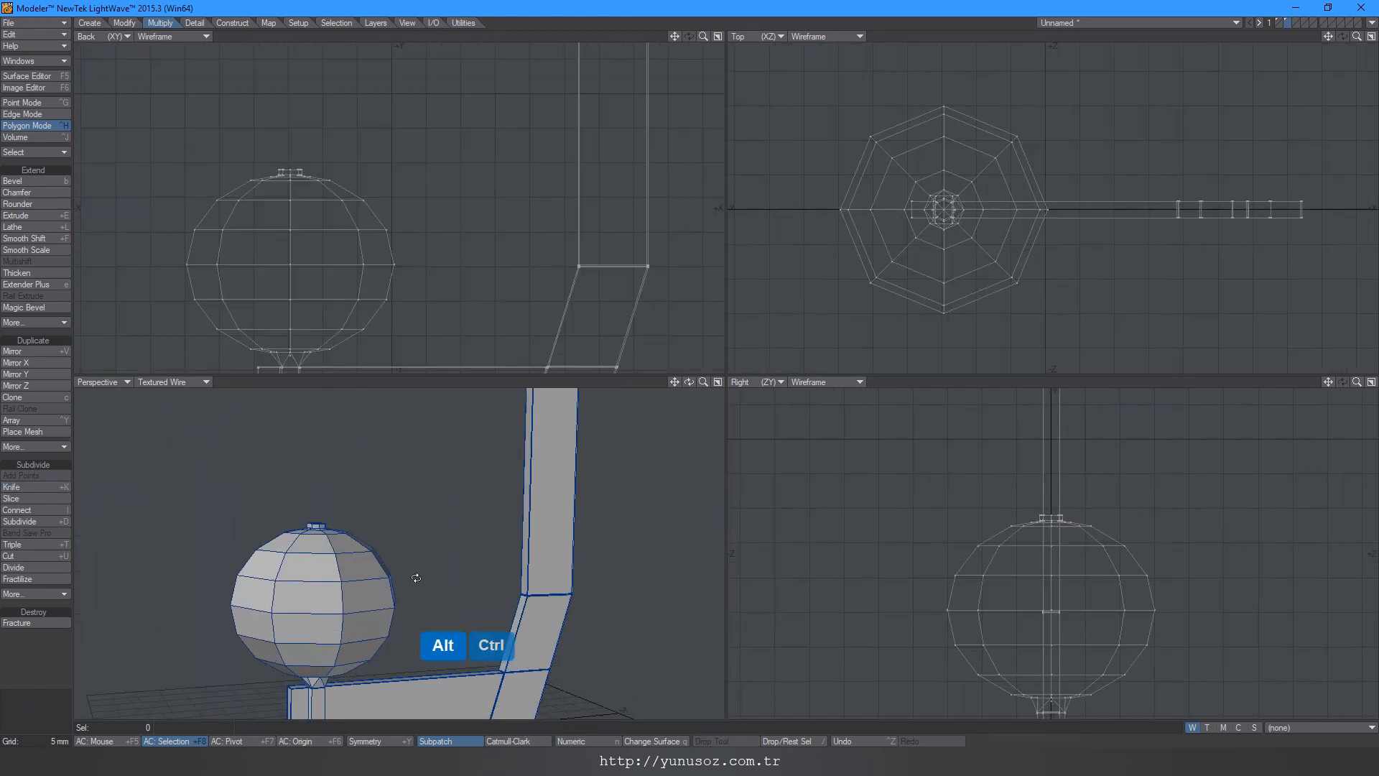
pyautogui.click(43, 114)
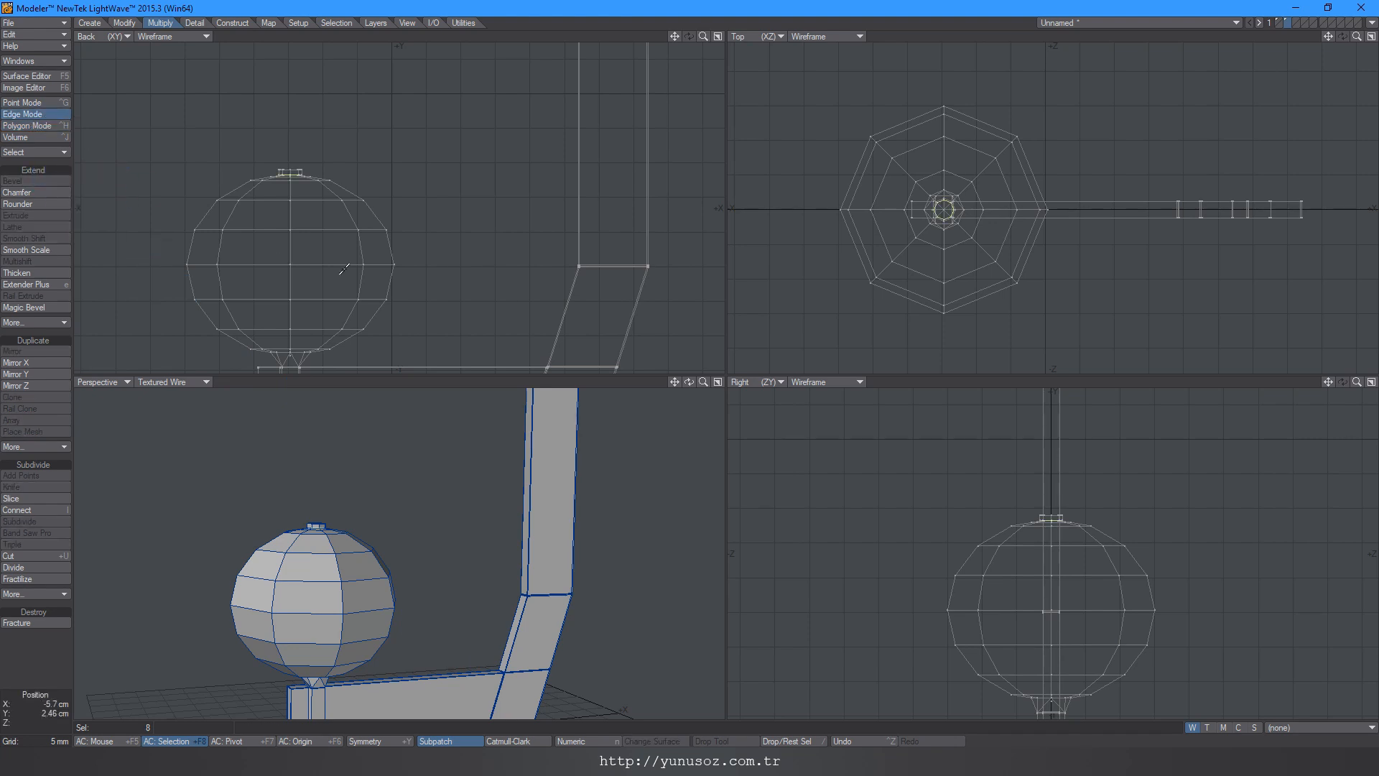
pyautogui.click(266, 265)
pyautogui.keyDown('shift'); pyautogui.click(324, 265); pyautogui.keyUp('shift')
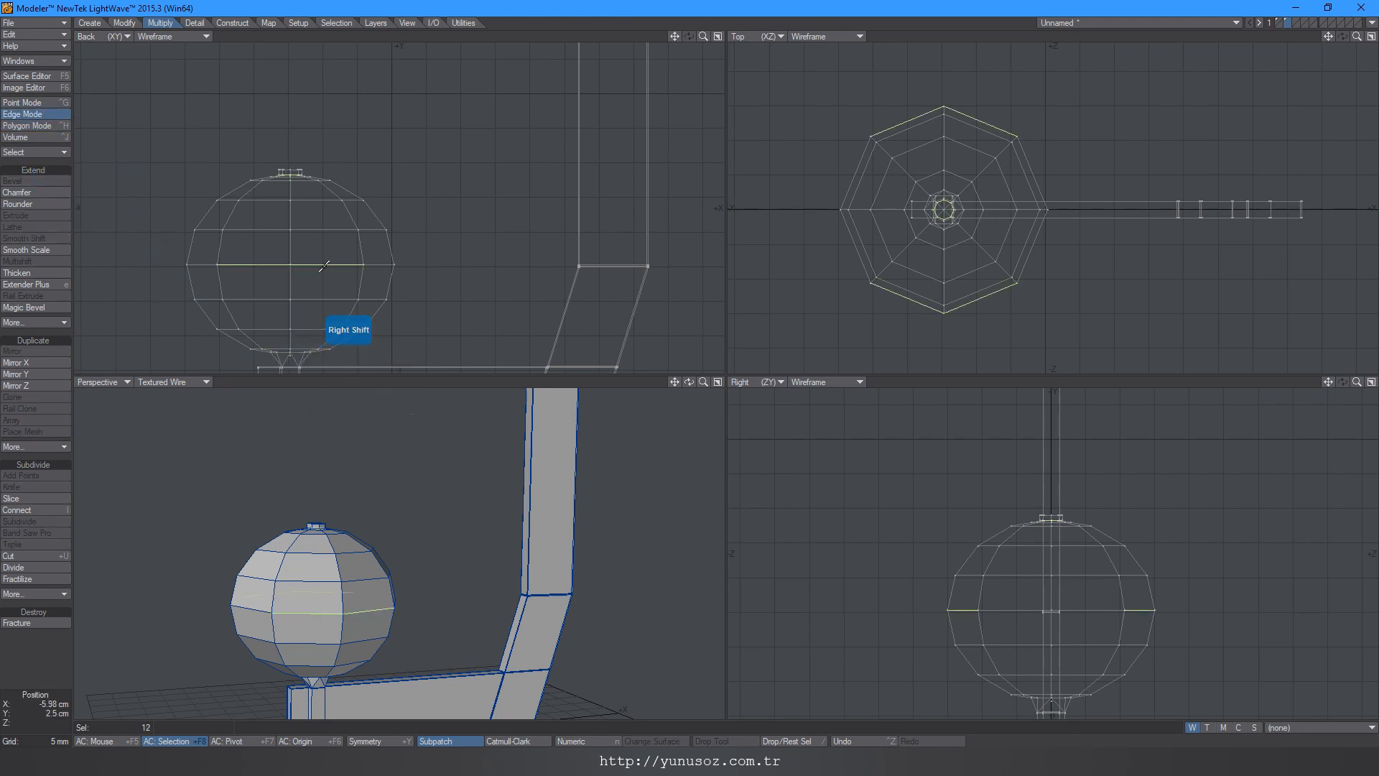
pyautogui.moveTo(371, 109)
pyautogui.mouseDown(button='right')
pyautogui.moveTo(43, 231)
pyautogui.moveTo(483, 151)
pyautogui.mouseUp(button='right')
pyautogui.moveTo(261, 275); pyautogui.dragTo(261, 263)
pyautogui.hotkey('shift', 'Right')
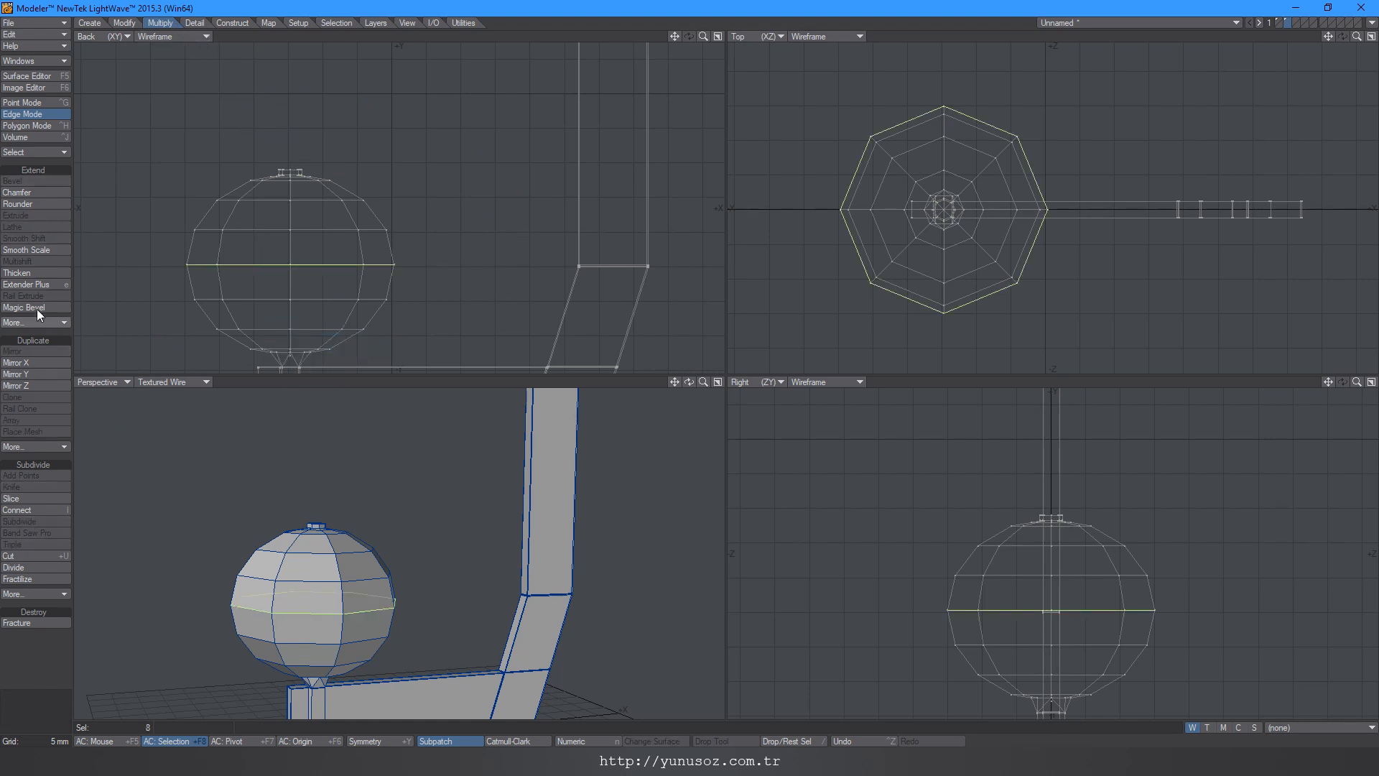
pyautogui.click(57, 323)
pyautogui.click(55, 322)
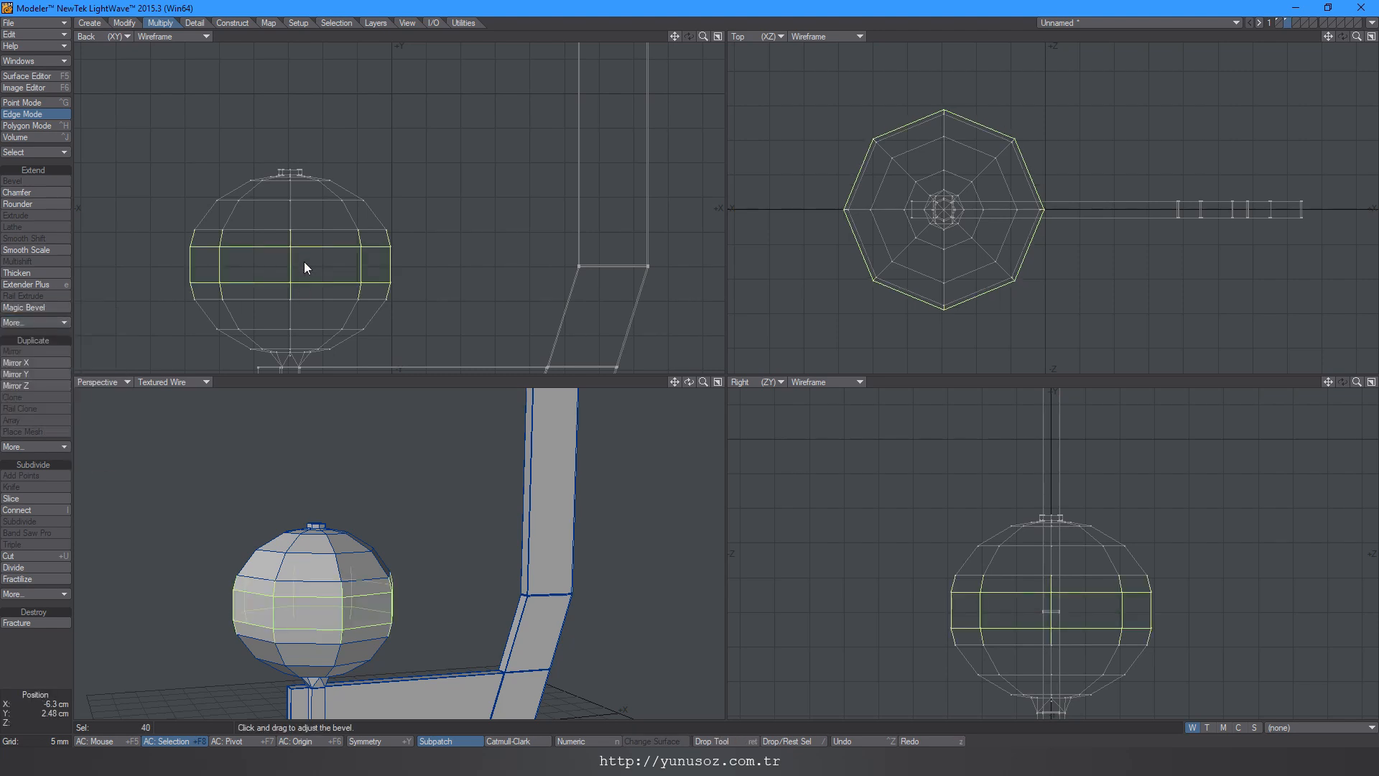
pyautogui.moveTo(304, 261); pyautogui.dragTo(310, 258)
pyautogui.keyDown('alt'); pyautogui.moveTo(325, 622); pyautogui.dragTo(309, 617); pyautogui.keyUp('alt')
# Step: Extend the eight polygons of the ball's equatorial band and scale them outward 110% horizontally and vertically to form a protruding ring
pyautogui.click(32, 125)
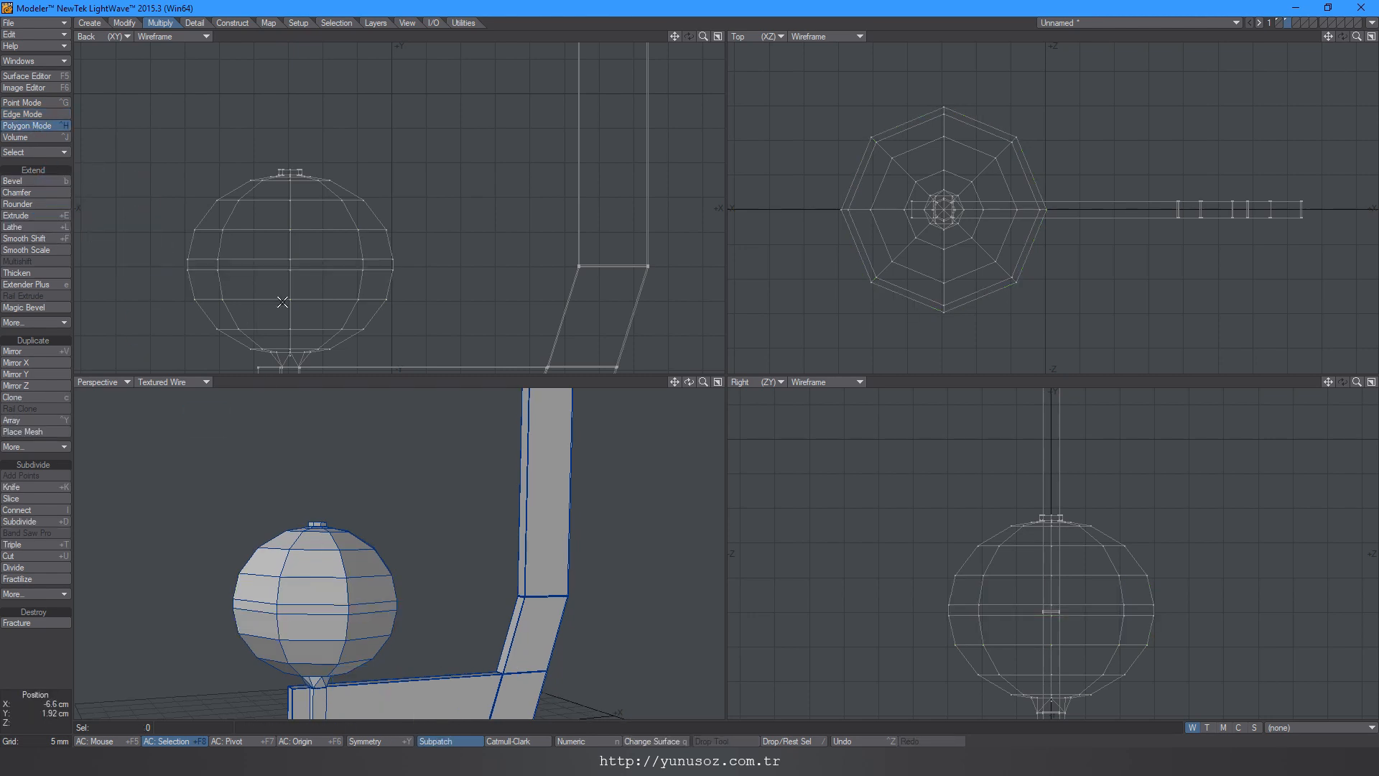
pyautogui.keyDown('shift'); pyautogui.click(365, 609); pyautogui.keyUp('shift')
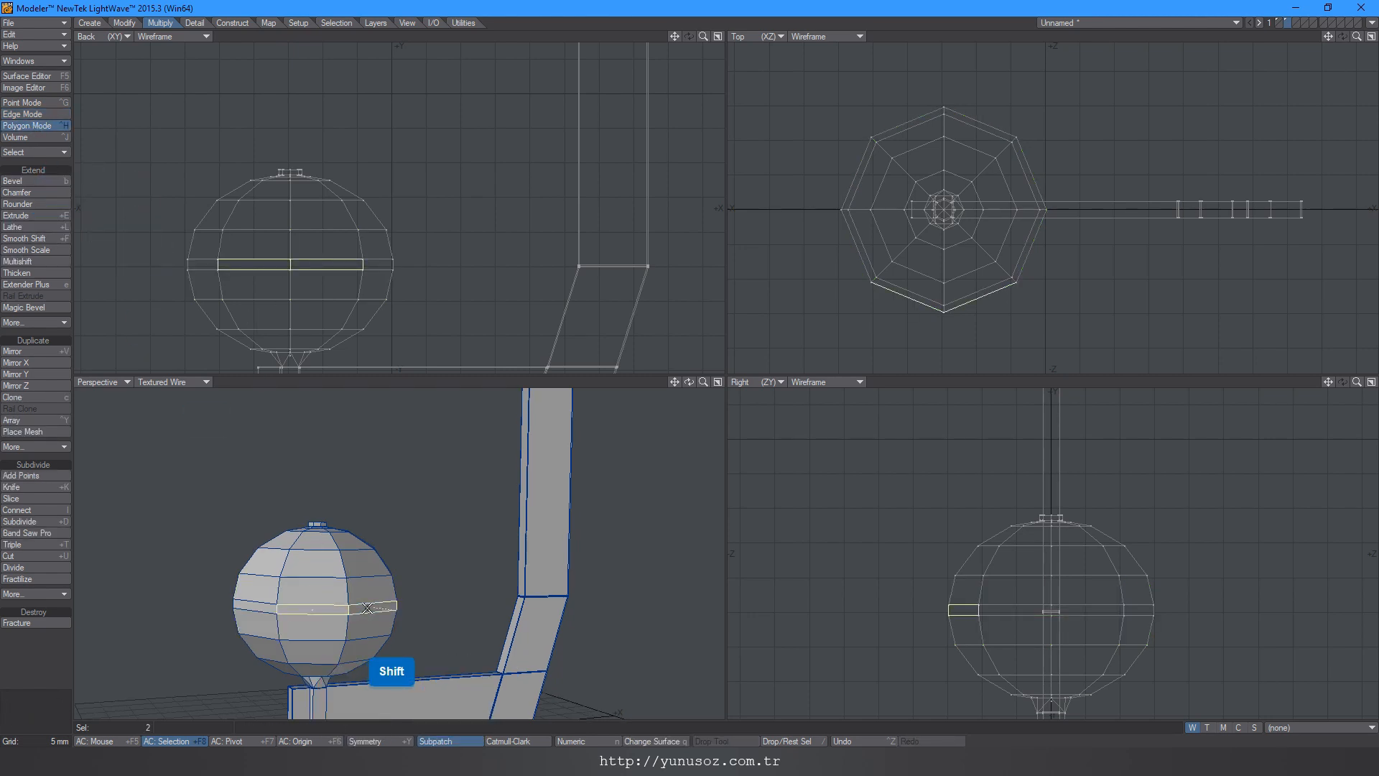
pyautogui.press('Right')
pyautogui.press('h')
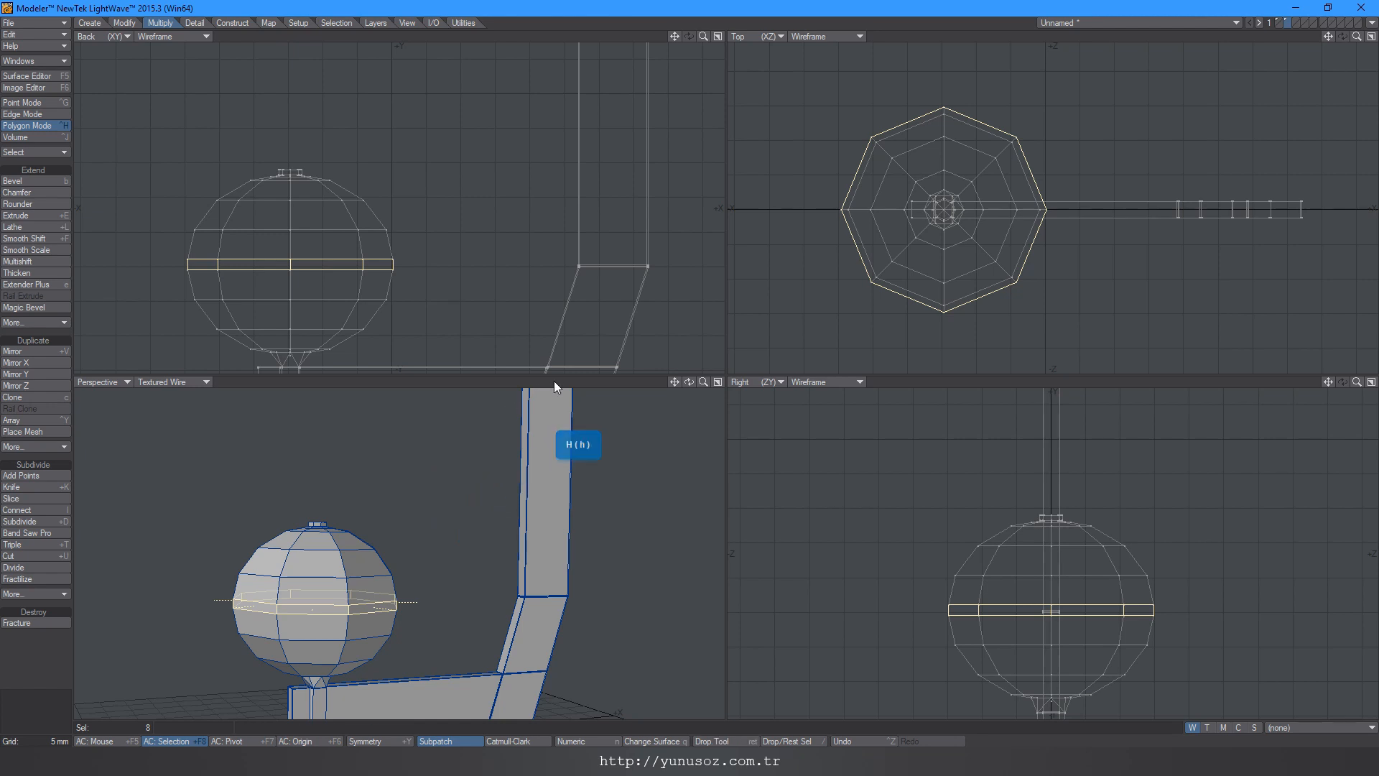
pyautogui.moveTo(941, 208)
pyautogui.mouseDown()
pyautogui.moveTo(966, 212)
pyautogui.moveTo(929, 233)
pyautogui.mouseUp()
pyautogui.hotkey('ctrl', 'z')
pyautogui.press('n')
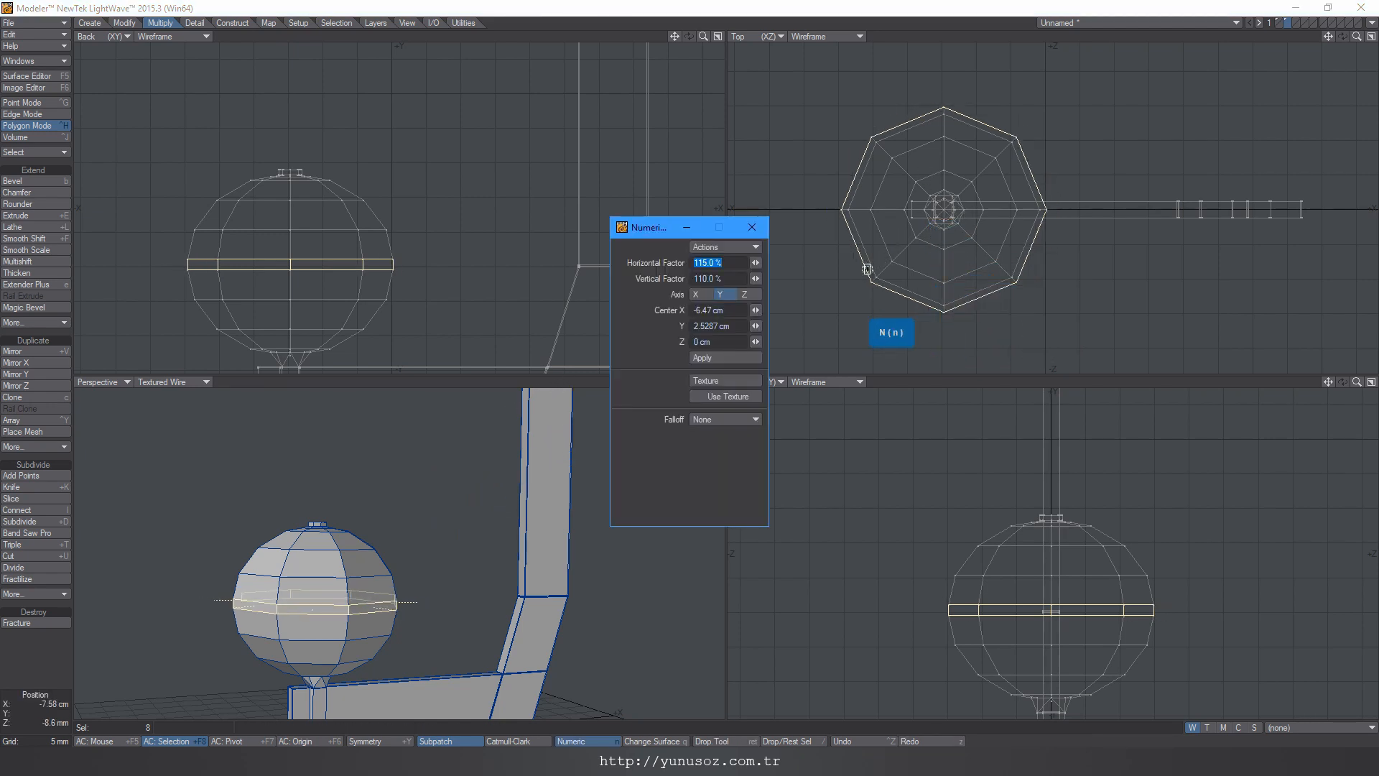
pyautogui.write('0')
pyautogui.press('Return')
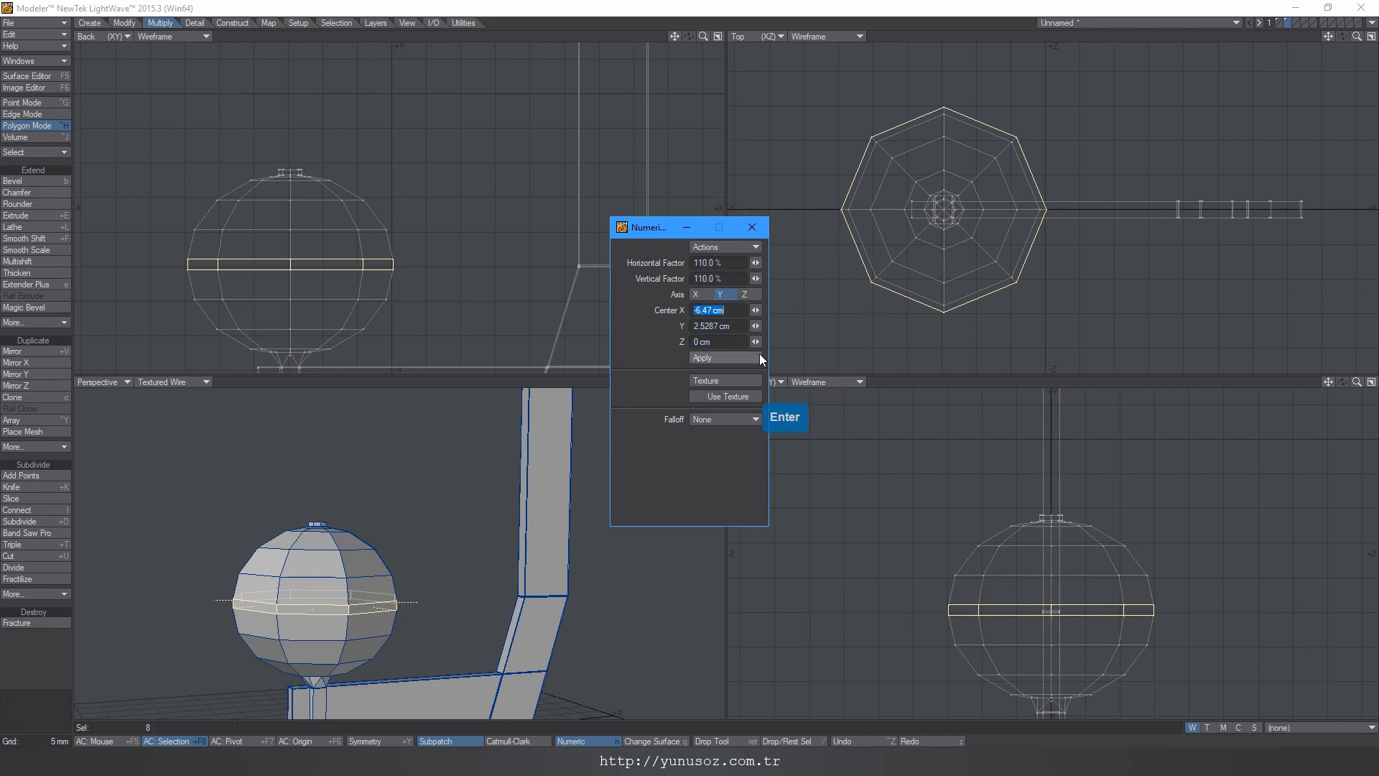
pyautogui.click(713, 359)
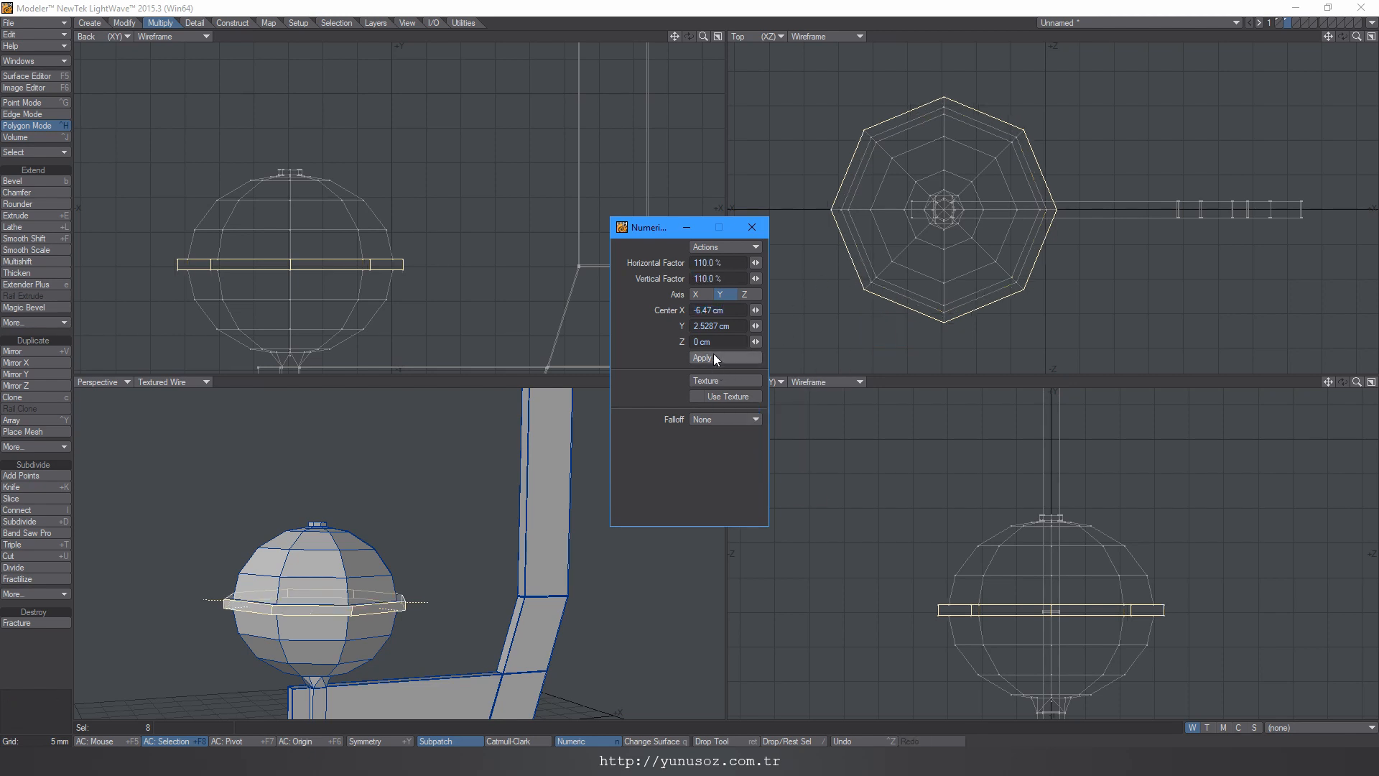
pyautogui.click(752, 227)
pyautogui.press('space')
pyautogui.click(576, 301)
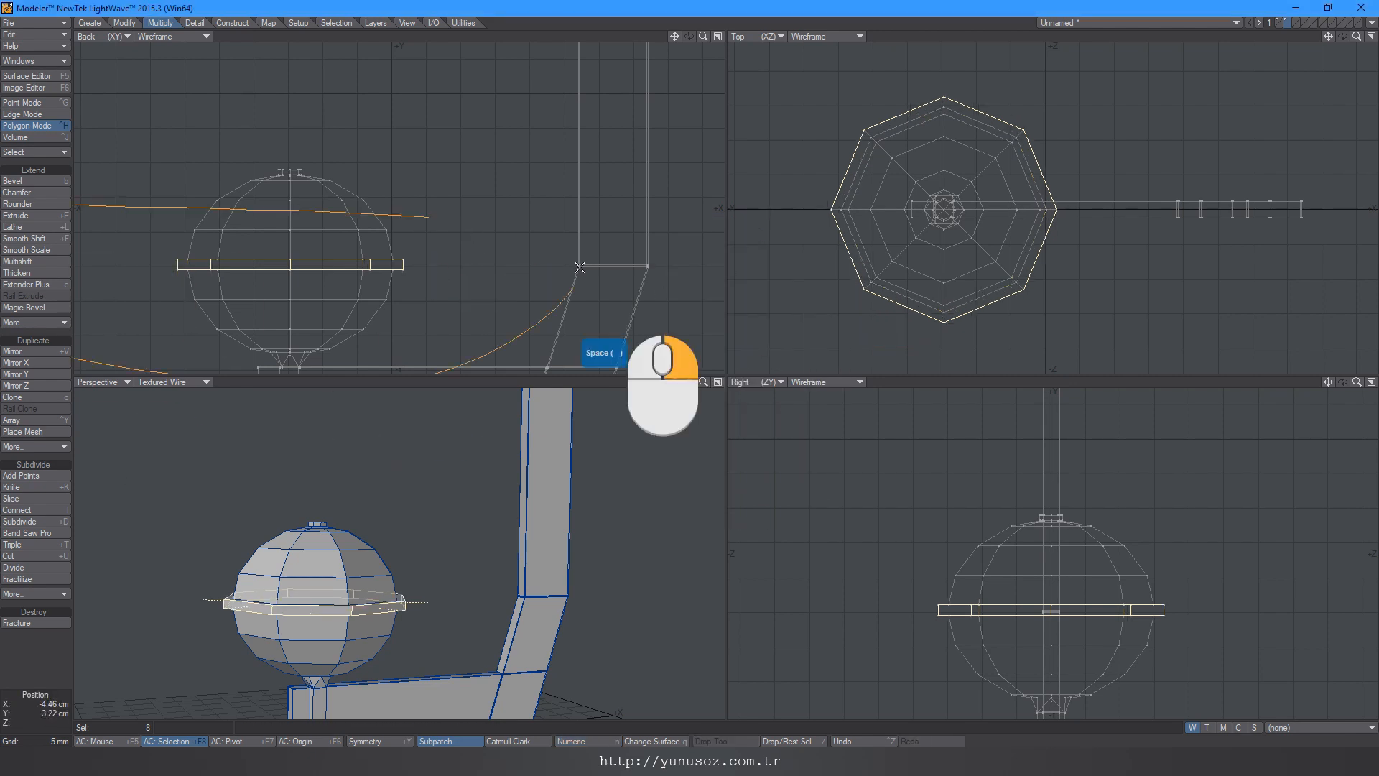
# Step: Edit the edge loops of the ball's equatorial ring with Edit Edges and check the shape in subpatch mode
pyautogui.keyDown('alt'); pyautogui.moveTo(317, 603); pyautogui.dragTo(361, 550); pyautogui.keyUp('alt')
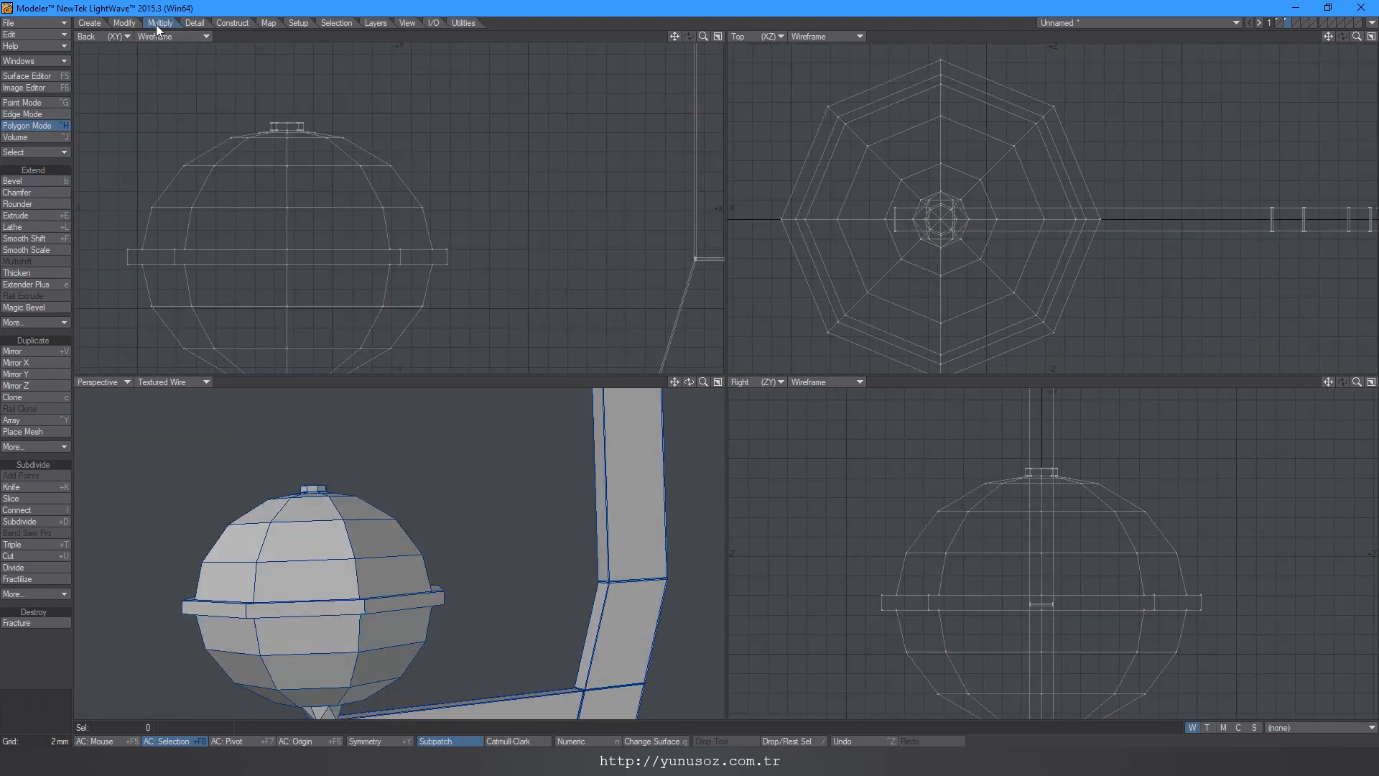
pyautogui.click(195, 24)
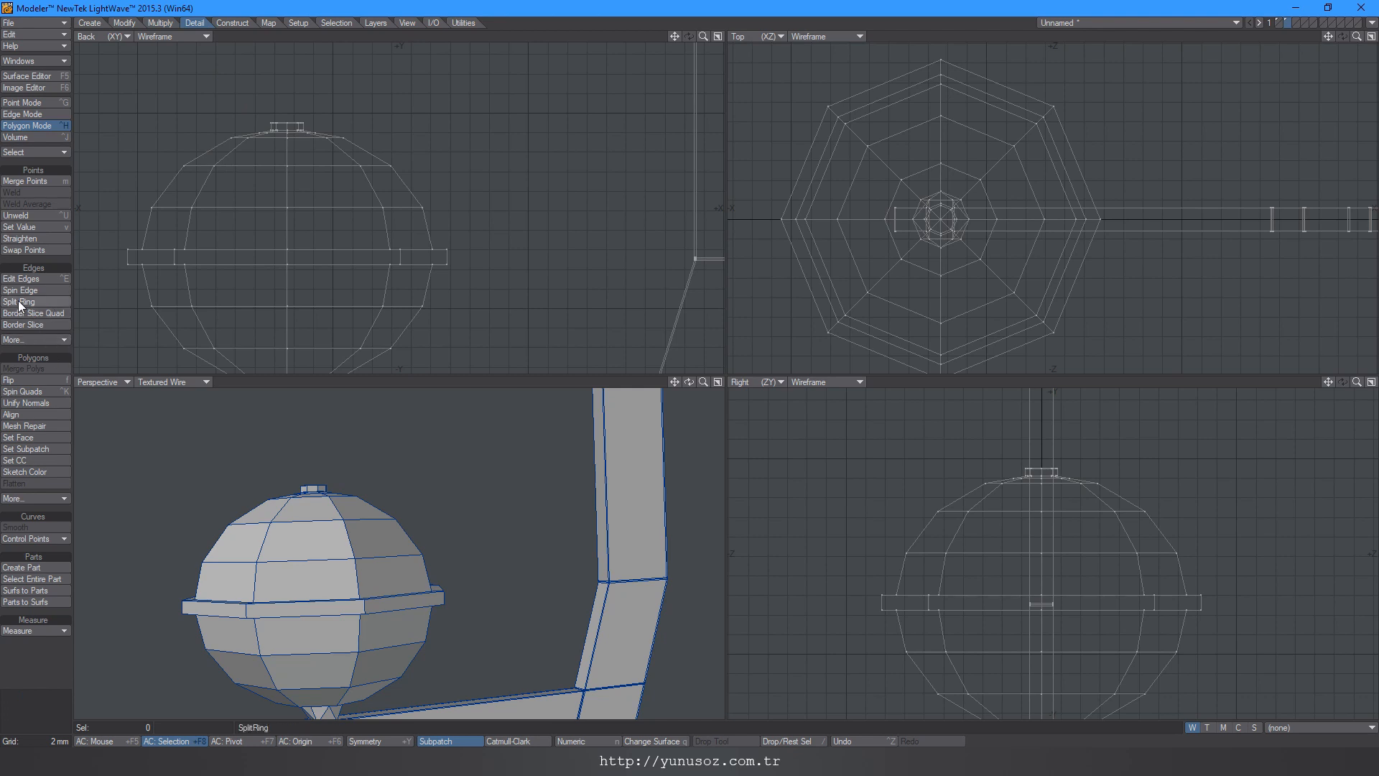
pyautogui.click(37, 279)
pyautogui.moveTo(188, 224); pyautogui.dragTo(156, 353, button='right')
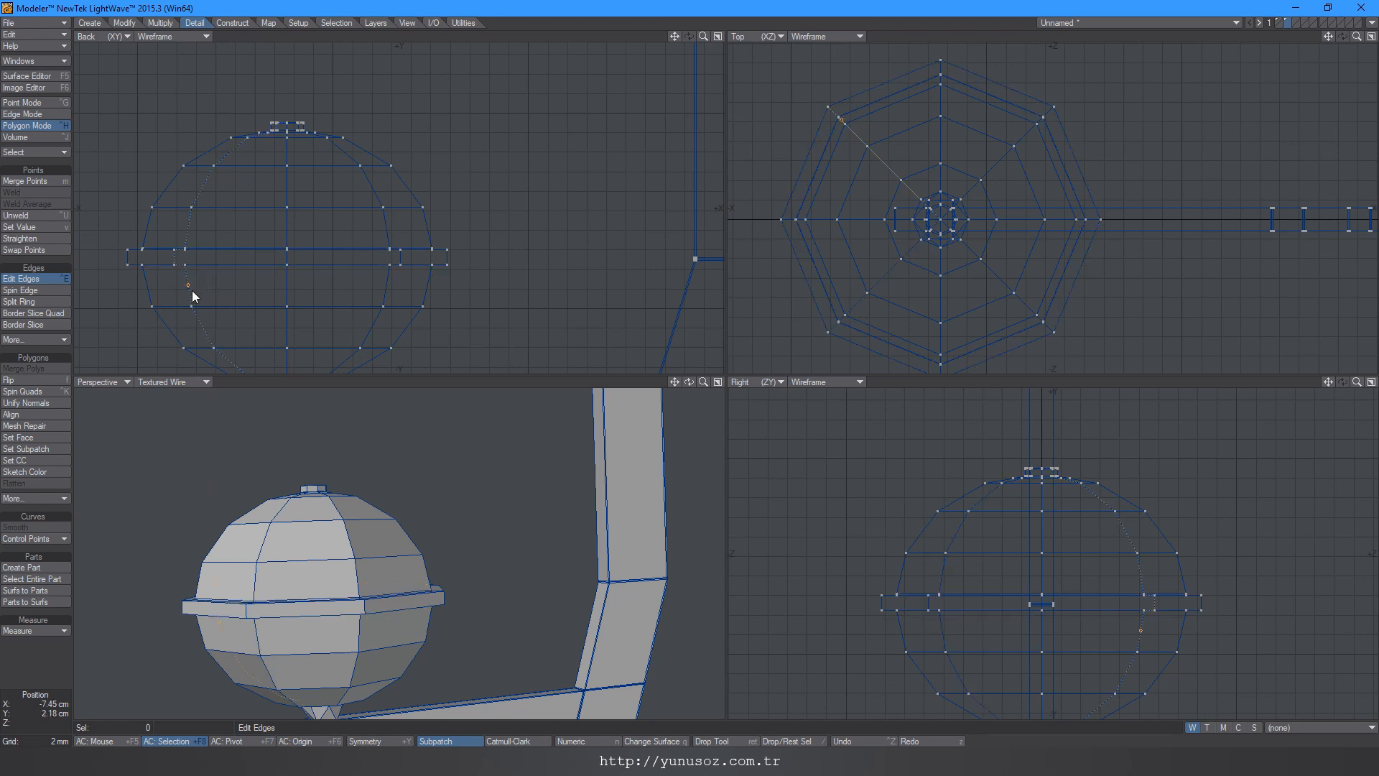
pyautogui.moveTo(191, 290); pyautogui.dragTo(239, 150, button='right')
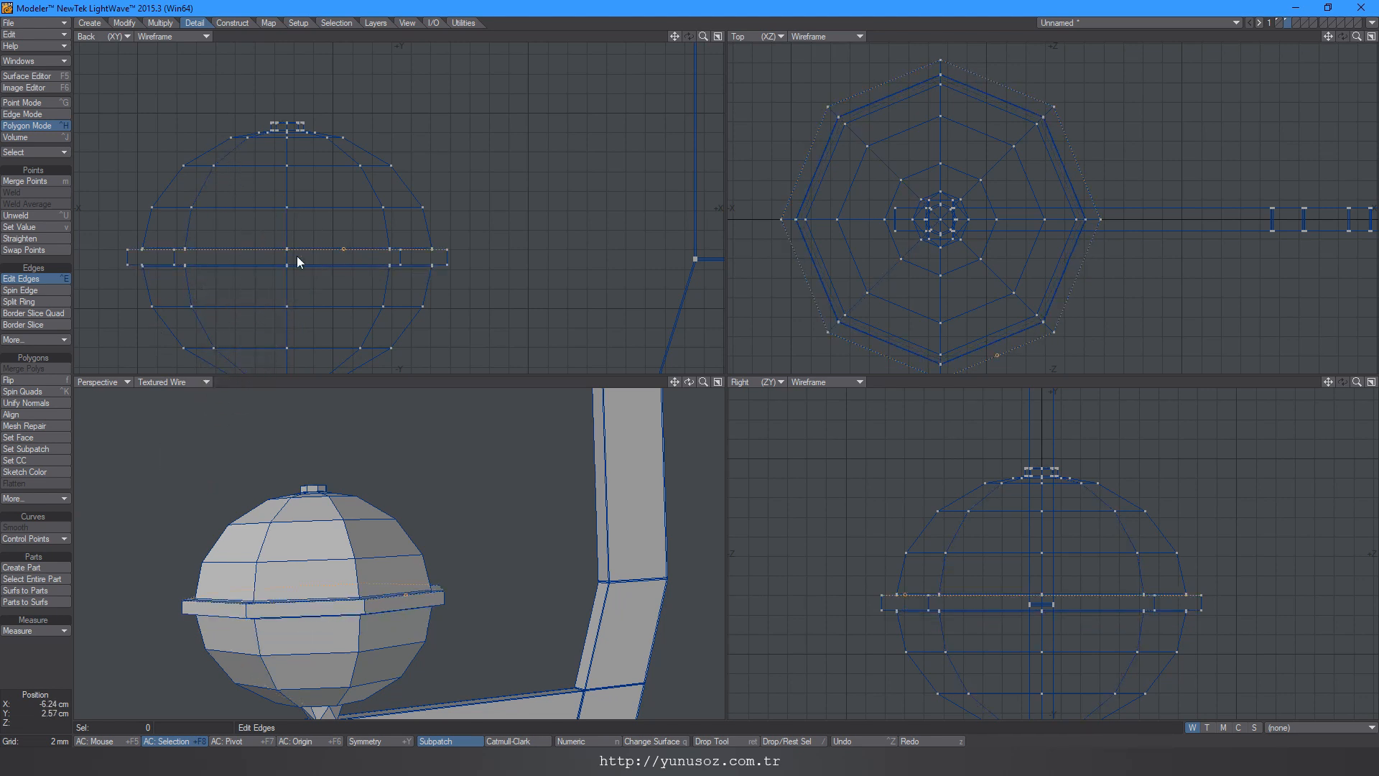
pyautogui.moveTo(299, 262); pyautogui.dragTo(290, 364, button='right')
pyautogui.press('space')
pyautogui.press('Tab')
pyautogui.keyDown('alt'); pyautogui.moveTo(420, 579); pyautogui.dragTo(361, 609); pyautogui.keyUp('alt')
pyautogui.press('Tab')
pyautogui.press('Tab')
pyautogui.press('Tab')
# Step: Select the neck's upper edge loop beneath the ball, shrink it to about half its width and move it down about 0.8 mm
pyautogui.keyDown('alt'); pyautogui.moveTo(290, 247); pyautogui.dragTo(276, 110); pyautogui.keyUp('alt')
pyautogui.keyDown('ctrl'); pyautogui.keyDown('alt'); pyautogui.moveTo(295, 270); pyautogui.dragTo(365, 235); pyautogui.keyUp('alt'); pyautogui.keyUp('ctrl')
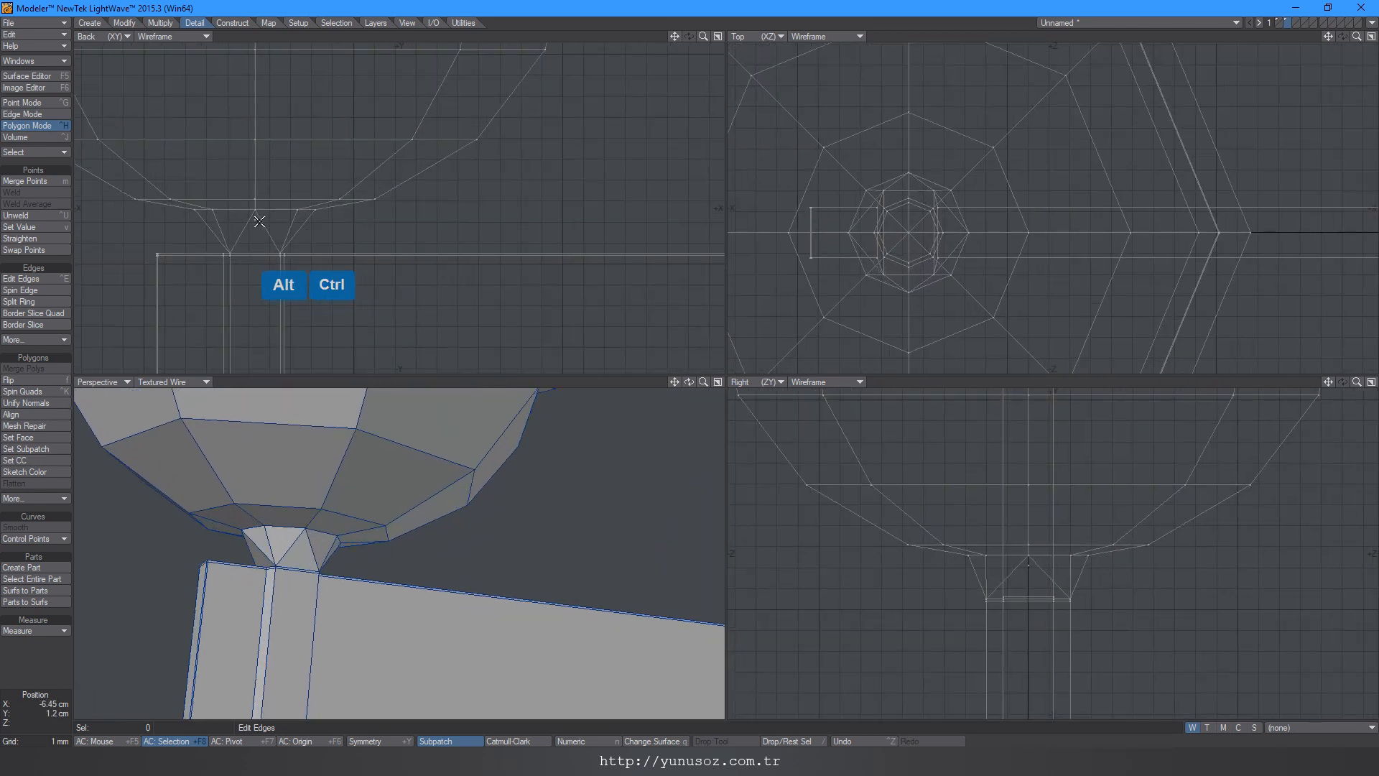
pyautogui.press('space')
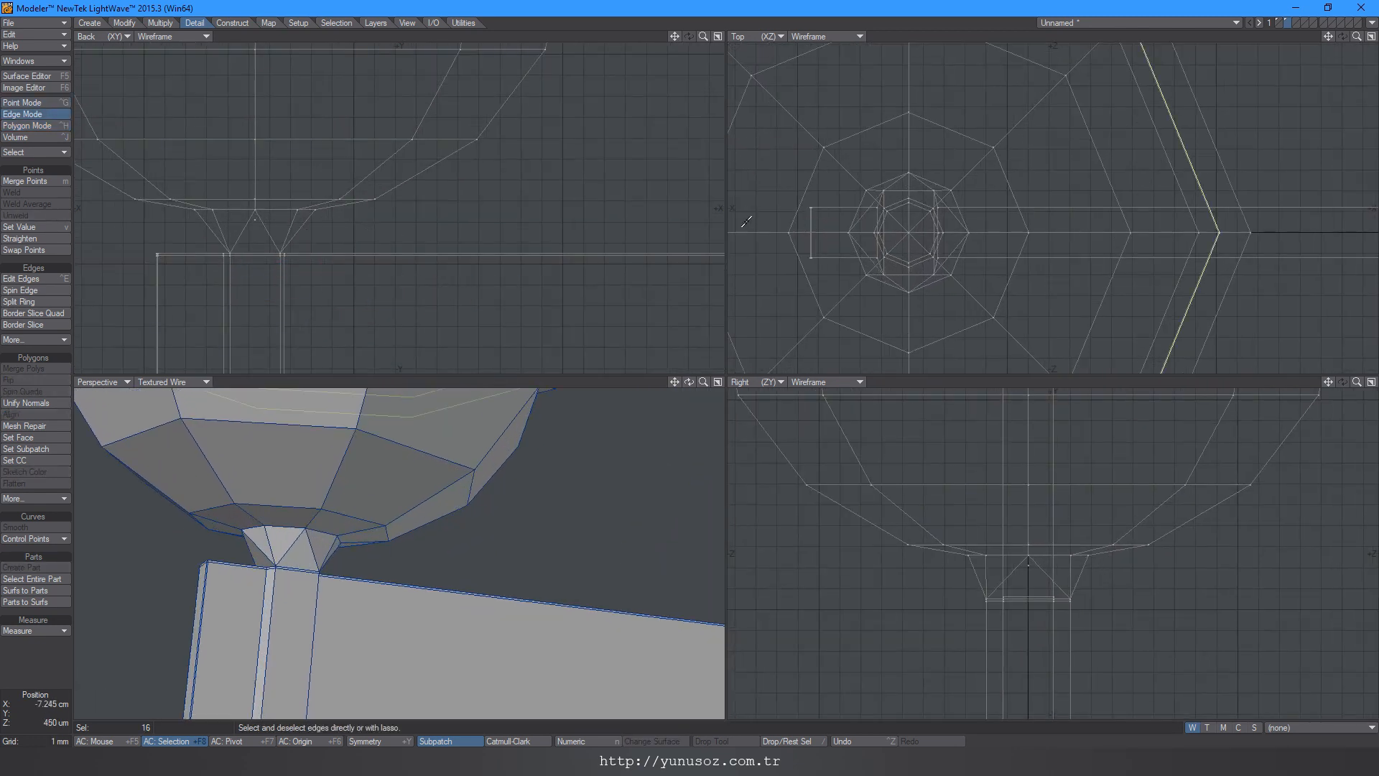
pyautogui.press('KP_Divide')
pyautogui.click(241, 208)
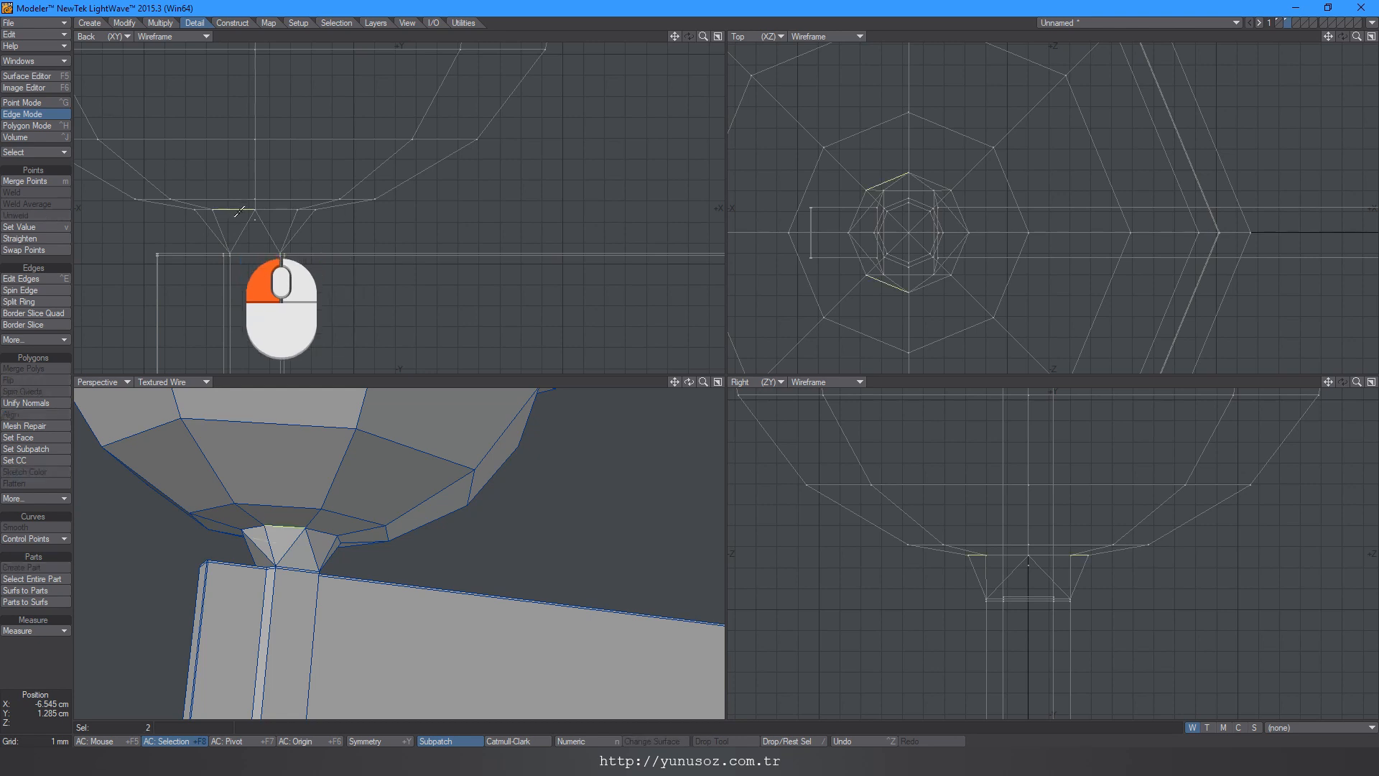
pyautogui.keyDown('shift'); pyautogui.moveTo(280, 210); pyautogui.dragTo(308, 209); pyautogui.keyUp('shift')
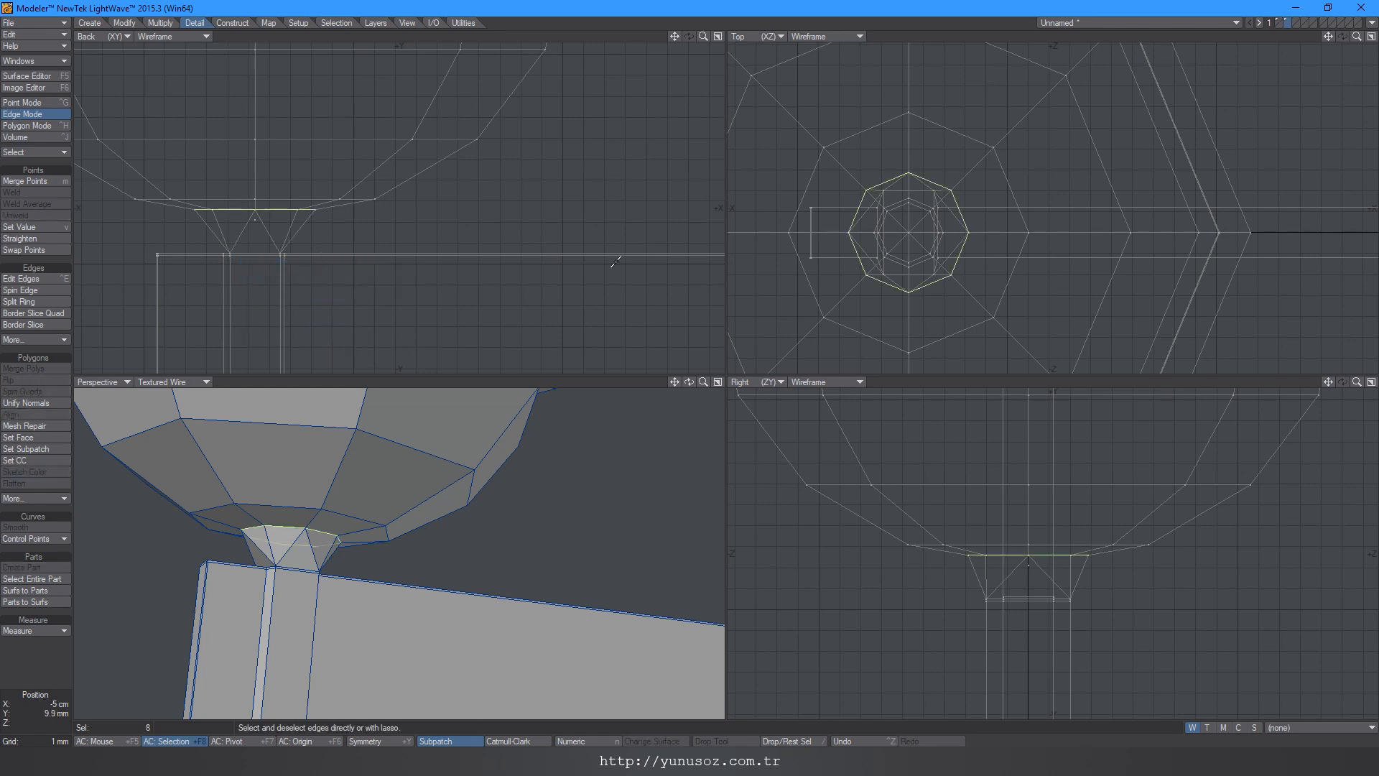
pyautogui.hotkey('shift', 'h')
pyautogui.keyDown('ctrl'); pyautogui.moveTo(935, 229); pyautogui.dragTo(892, 232); pyautogui.keyUp('ctrl')
pyautogui.keyDown('ctrl'); pyautogui.moveTo(928, 277); pyautogui.dragTo(917, 278); pyautogui.keyUp('ctrl')
pyautogui.keyDown('ctrl'); pyautogui.moveTo(433, 218); pyautogui.dragTo(433, 235); pyautogui.keyUp('ctrl')
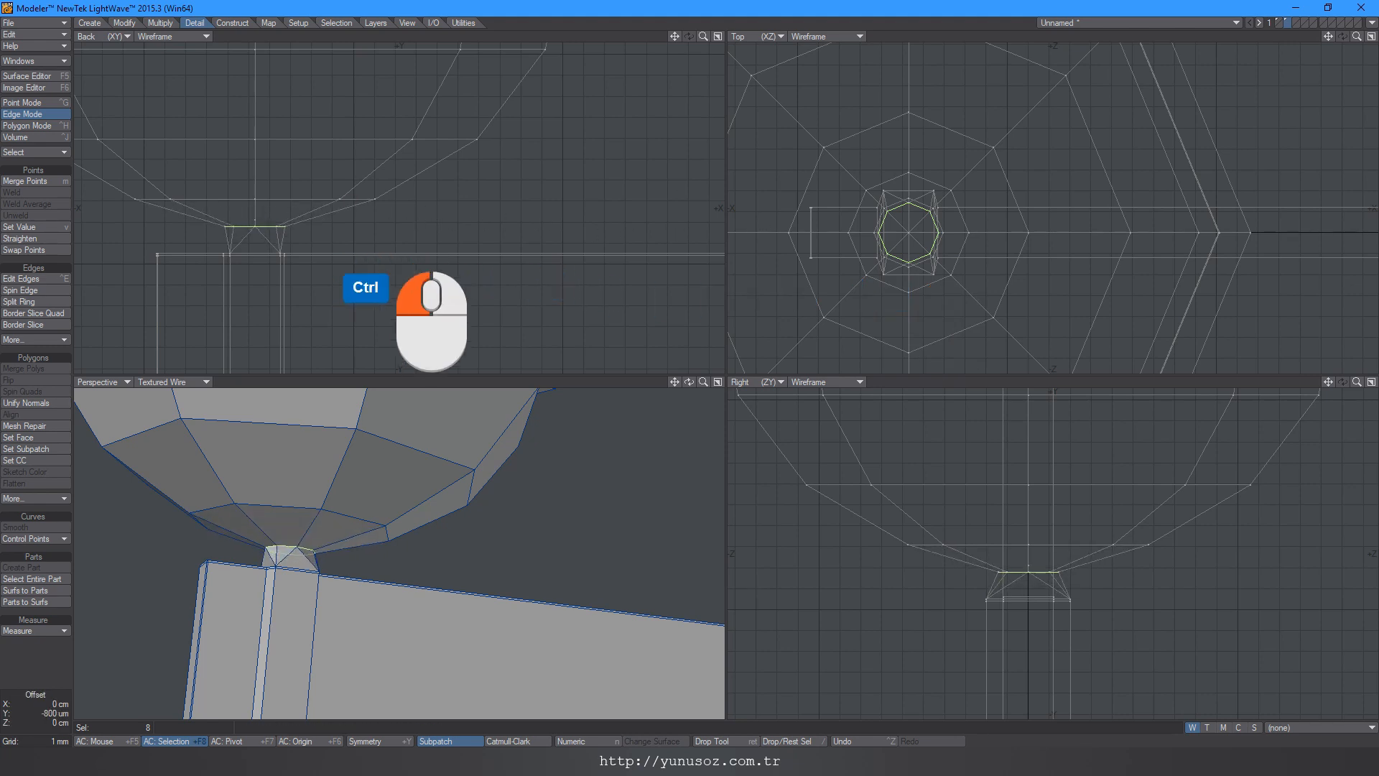
pyautogui.keyDown('ctrl'); pyautogui.moveTo(342, 225); pyautogui.dragTo(342, 225); pyautogui.keyUp('ctrl')
pyautogui.press('space')
# Step: Cut an edge loop through the neck just below its upper edge with Knife and check the result in subpatch mode
pyautogui.moveTo(314, 222)
pyautogui.mouseDown(button='right')
pyautogui.moveTo(296, 275)
pyautogui.moveTo(314, 224)
pyautogui.mouseUp(button='right')
pyautogui.hotkey('shift', 'k')
pyautogui.moveTo(180, 235)
pyautogui.keyDown('ctrl'); pyautogui.mouseDown()
pyautogui.moveTo(406, 237)
pyautogui.moveTo(266, 230)
pyautogui.mouseUp(); pyautogui.keyUp('ctrl')
pyautogui.press('Tab')
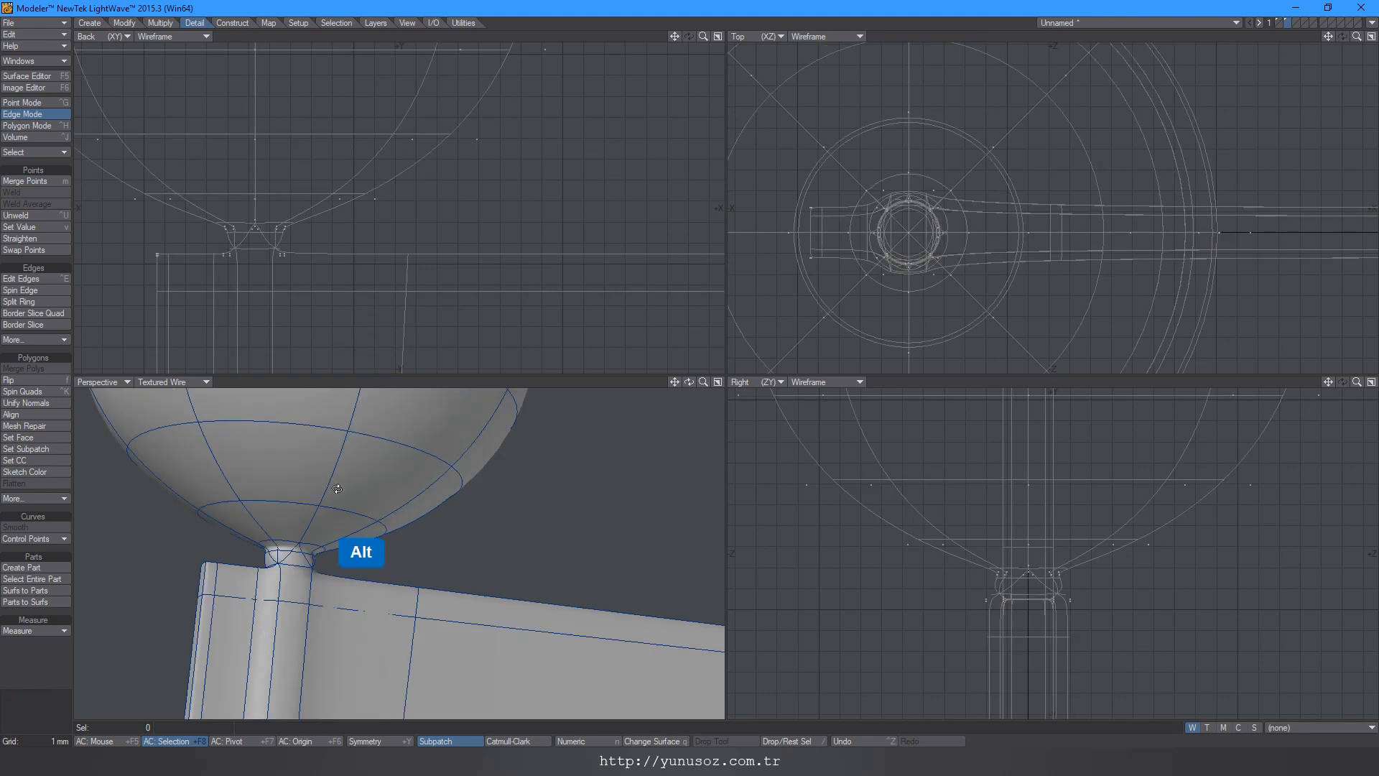
pyautogui.keyDown('alt'); pyautogui.moveTo(337, 488); pyautogui.dragTo(337, 467); pyautogui.keyUp('alt')
pyautogui.press('Tab')
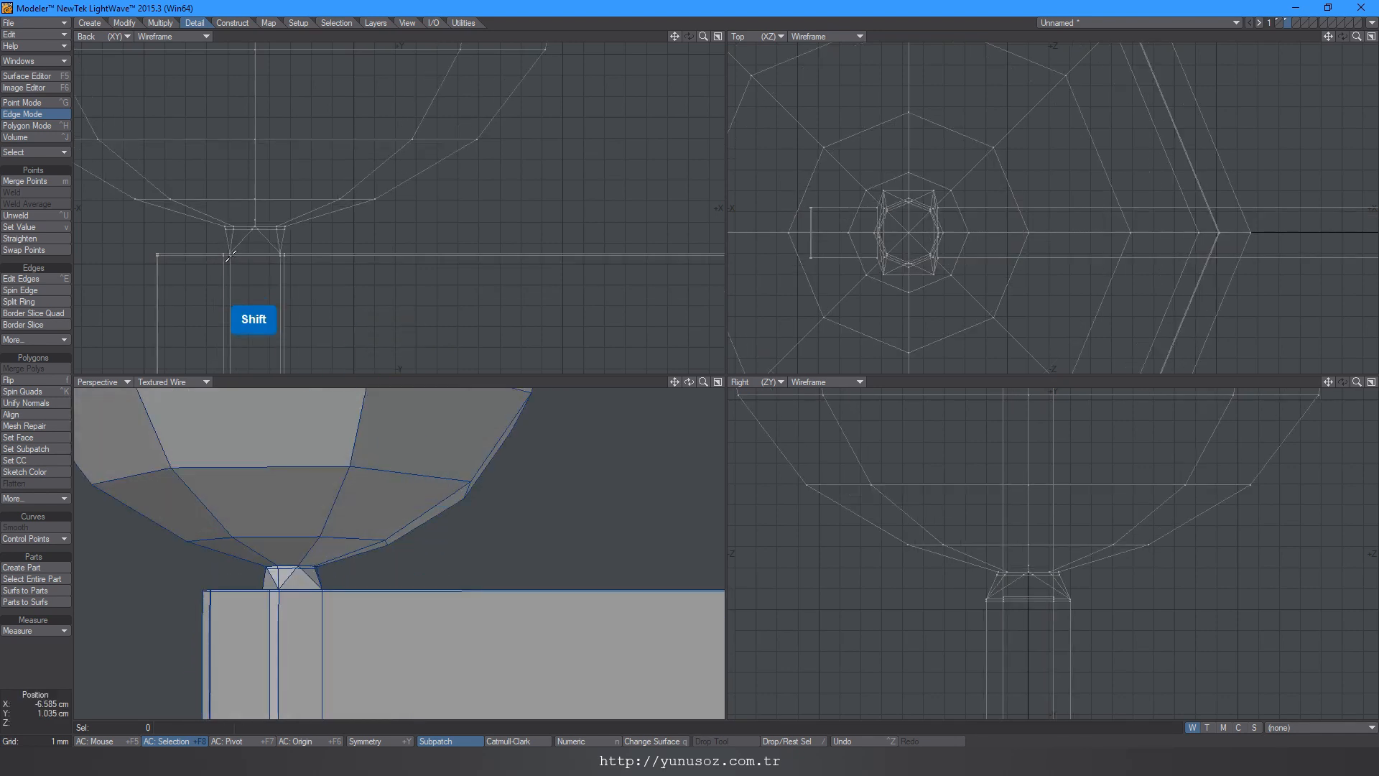
# Step: Cut another horizontal edge loop just above the neck's base with Knife and check the ball in subpatch mode
pyautogui.keyDown('ctrl'); pyautogui.moveTo(175, 249); pyautogui.dragTo(424, 249); pyautogui.keyUp('ctrl')
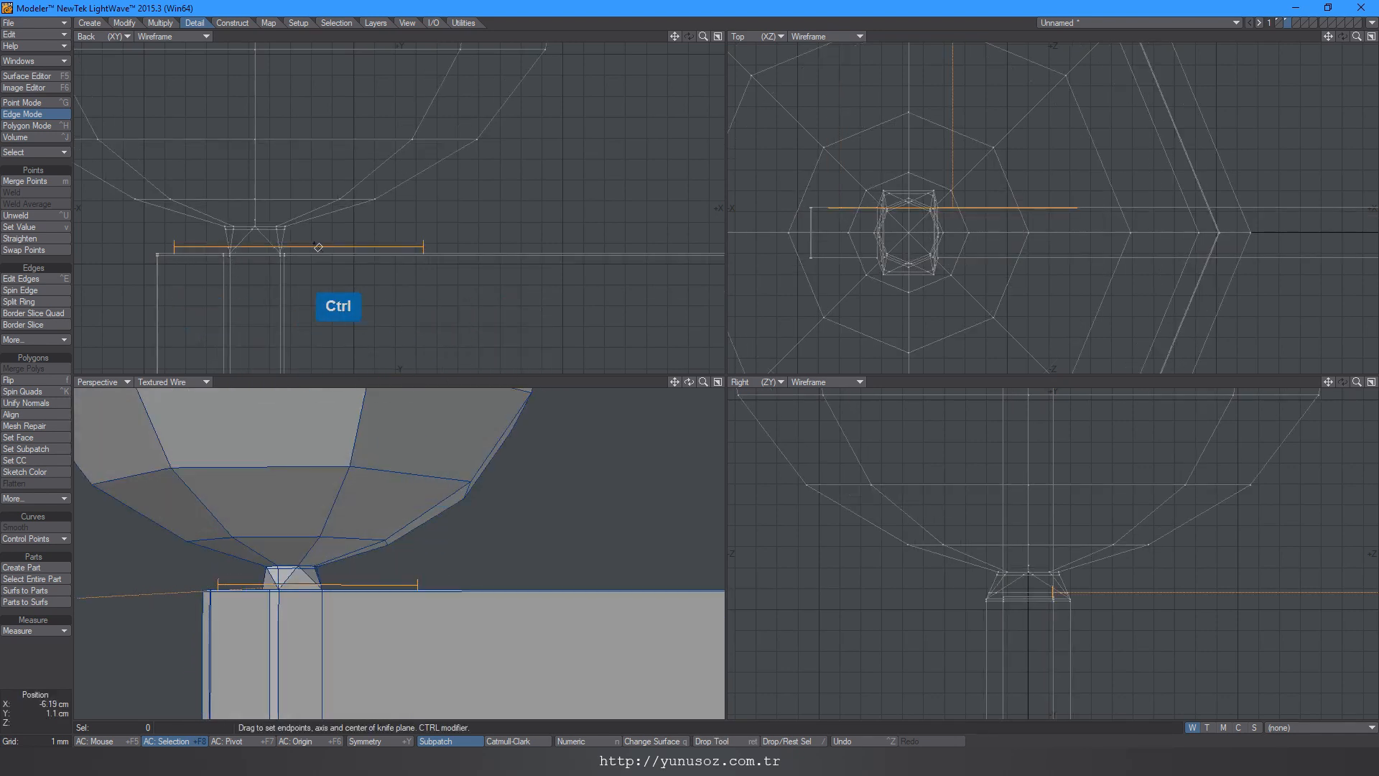
pyautogui.keyDown('ctrl'); pyautogui.moveTo(300, 247); pyautogui.dragTo(257, 249); pyautogui.keyUp('ctrl')
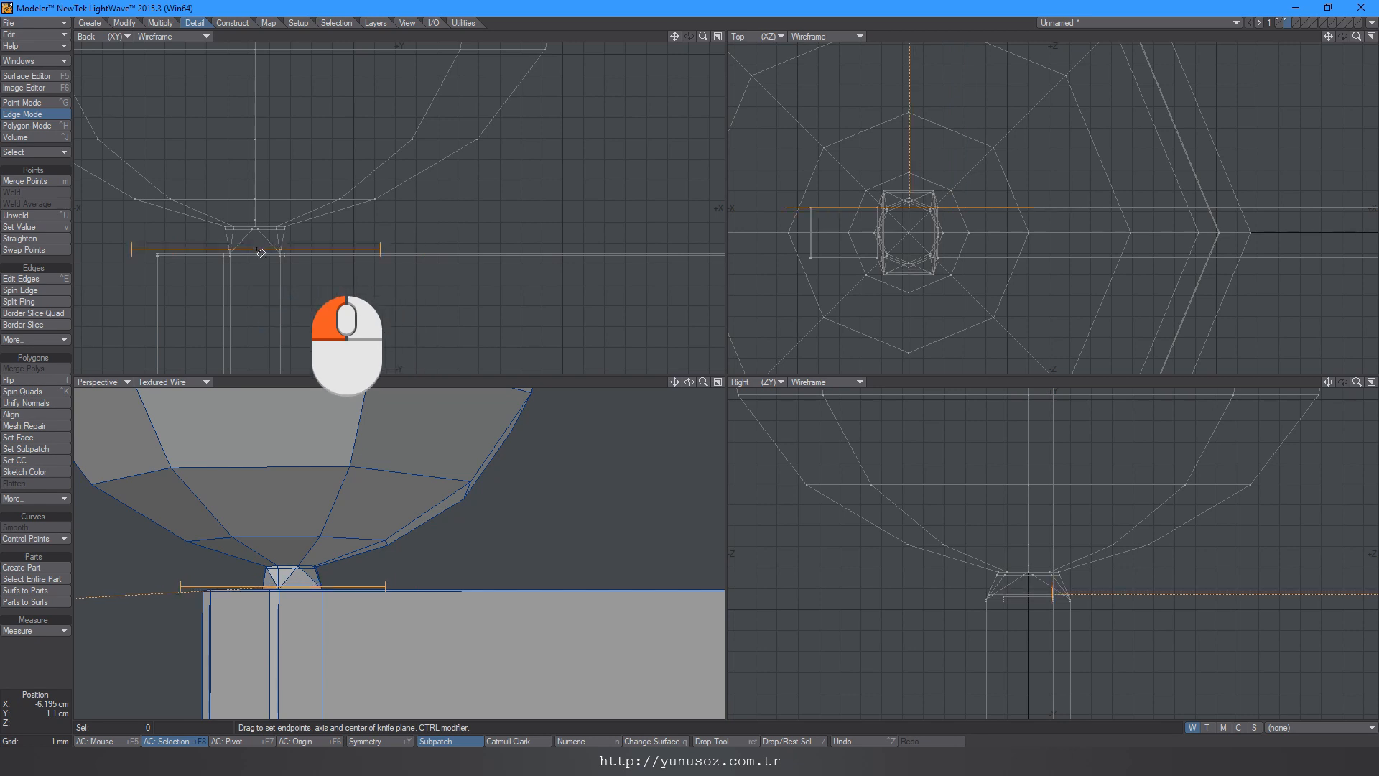
pyautogui.press('space')
pyautogui.press('Tab')
pyautogui.keyDown('alt'); pyautogui.moveTo(316, 574); pyautogui.dragTo(395, 576); pyautogui.keyUp('alt')
pyautogui.hotkey('ctrl', 'z')
pyautogui.keyDown('alt'); pyautogui.moveTo(481, 572); pyautogui.dragTo(392, 600); pyautogui.keyUp('alt')
pyautogui.press('Tab')
pyautogui.press('a')
pyautogui.press('Tab')
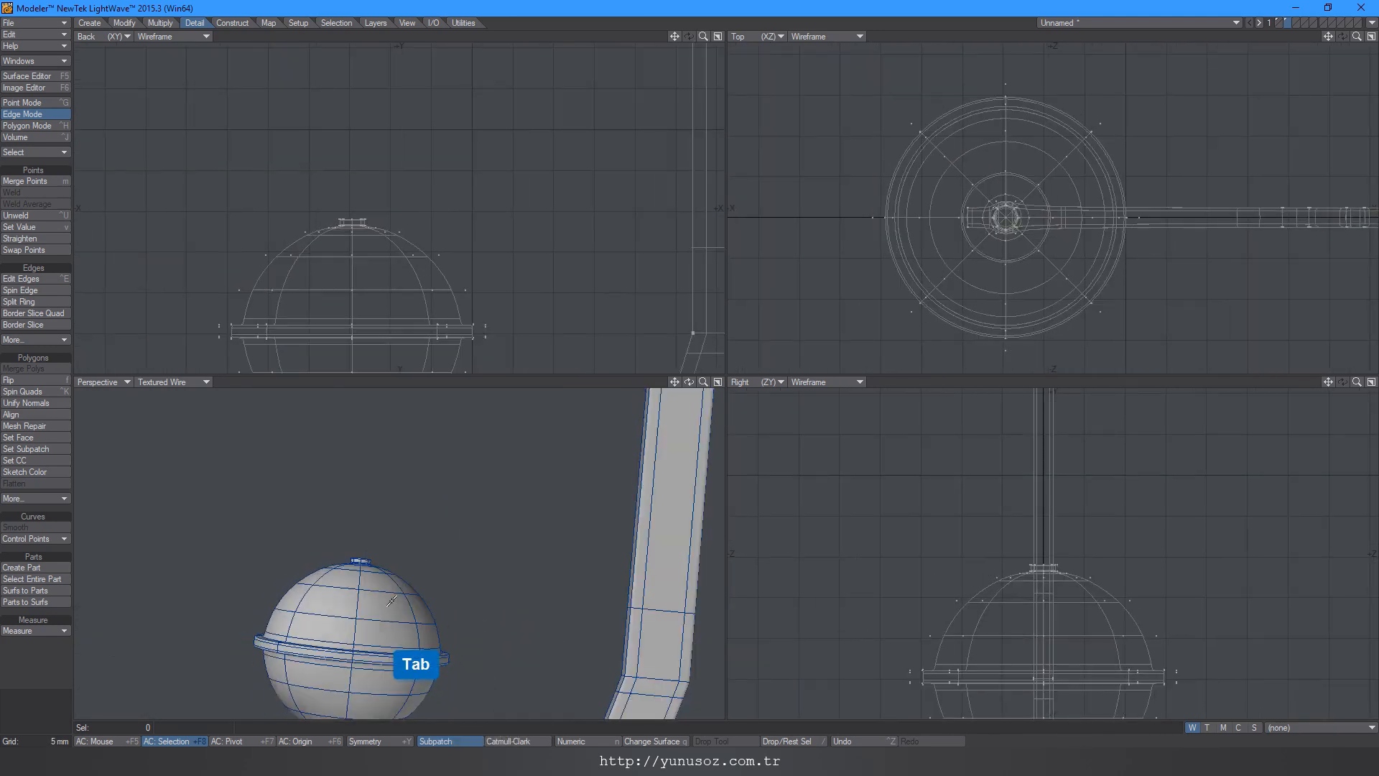
# Step: Select the upper points of the ball's cap, move them slightly upward and check the shape in subpatch mode
pyautogui.press('Tab')
pyautogui.keyDown('ctrl'); pyautogui.keyDown('alt'); pyautogui.moveTo(434, 197); pyautogui.dragTo(477, 173); pyautogui.keyUp('alt'); pyautogui.keyUp('ctrl')
pyautogui.click(25, 103)
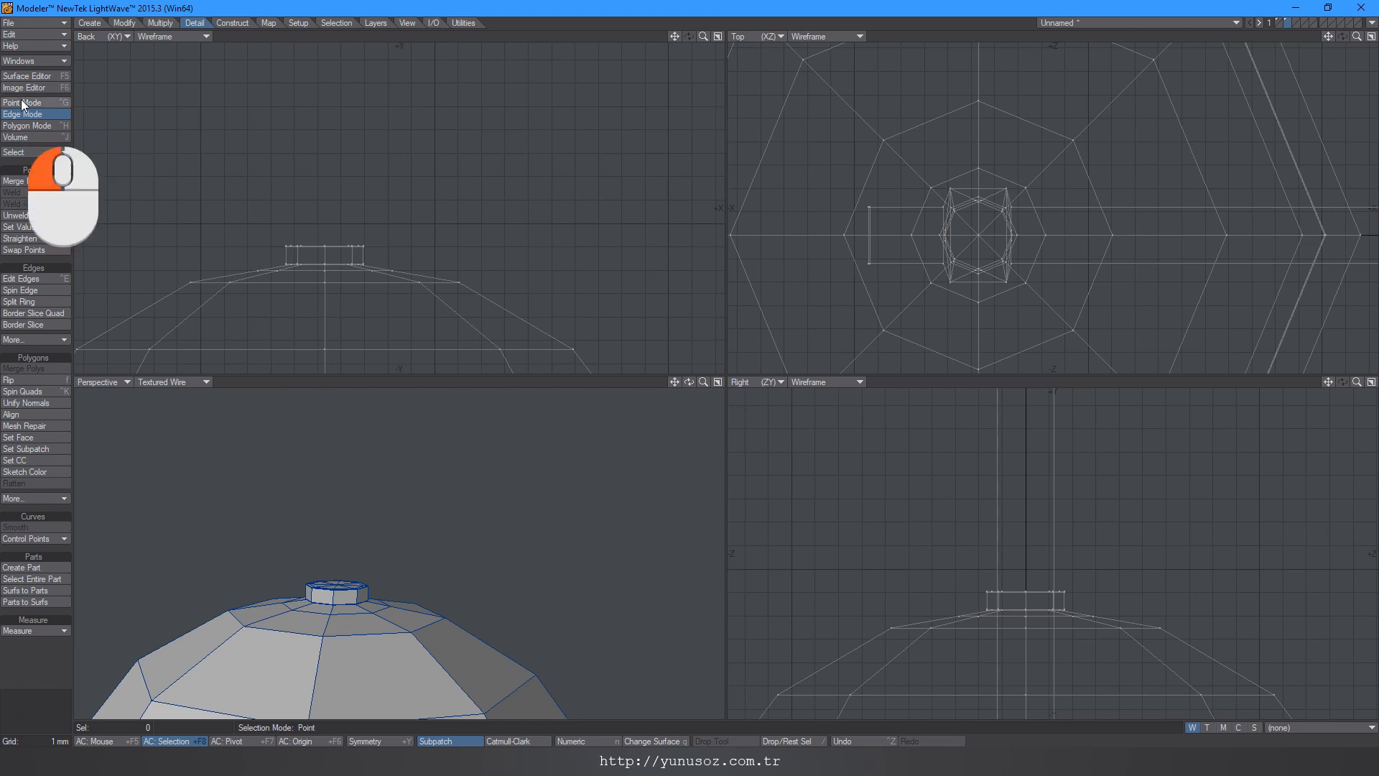
pyautogui.moveTo(180, 208)
pyautogui.mouseDown(button='right')
pyautogui.moveTo(184, 244)
pyautogui.moveTo(379, 252)
pyautogui.moveTo(374, 261)
pyautogui.mouseUp(button='right')
pyautogui.keyDown('ctrl'); pyautogui.moveTo(357, 260); pyautogui.dragTo(326, 233); pyautogui.keyUp('ctrl')
pyautogui.press('space')
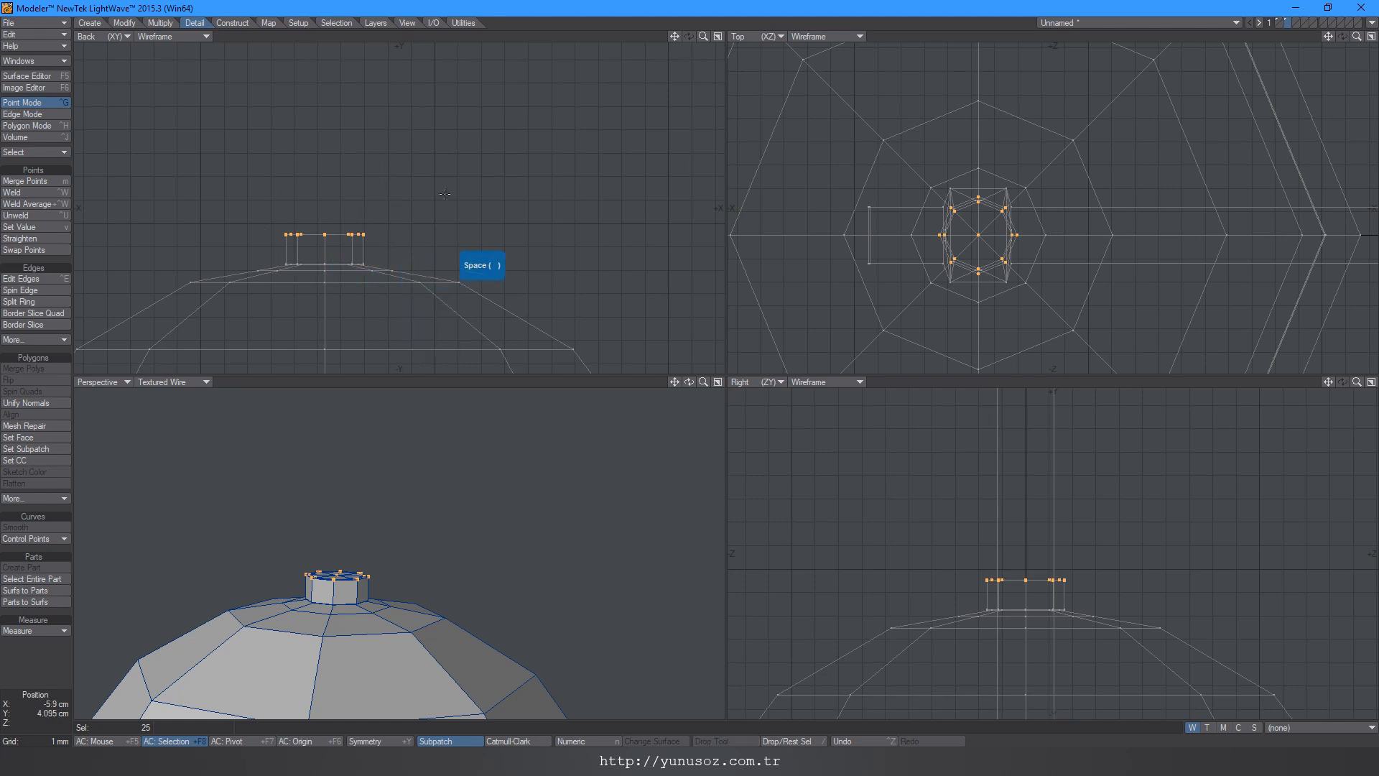
pyautogui.press('/')
pyautogui.press('a')
pyautogui.keyDown('alt'); pyautogui.moveTo(388, 496); pyautogui.dragTo(421, 626); pyautogui.keyUp('alt')
pyautogui.press('Tab')
pyautogui.press('Tab')
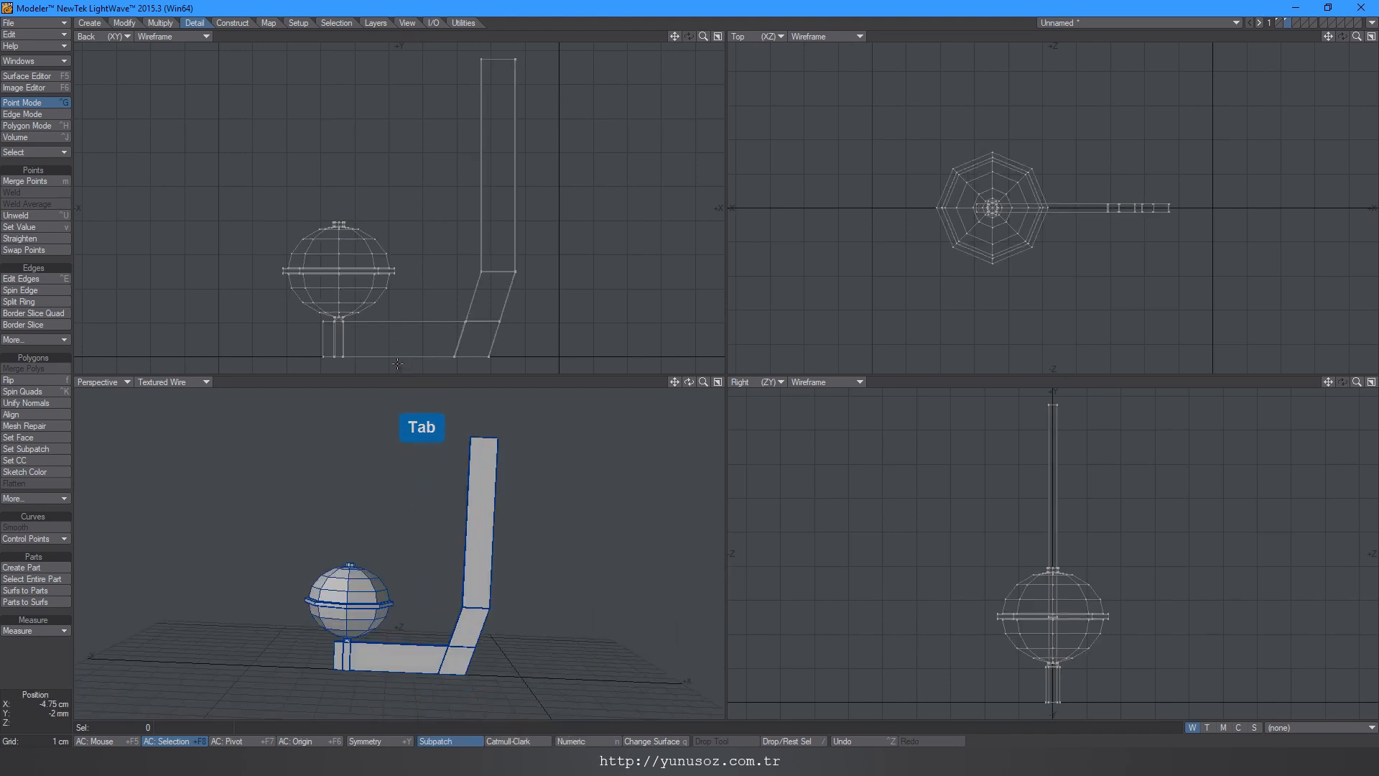
# Step: Select the points of the ball, neck and arm end and move them 1.45 cm along X toward the bend
pyautogui.moveTo(397, 364)
pyautogui.mouseDown(button='right')
pyautogui.moveTo(240, 278)
pyautogui.moveTo(359, 359)
pyautogui.moveTo(395, 363)
pyautogui.mouseUp(button='right')
pyautogui.moveTo(438, 276)
pyautogui.keyDown('shift'); pyautogui.mouseDown(button='right')
pyautogui.moveTo(214, 210)
pyautogui.moveTo(216, 316)
pyautogui.moveTo(408, 350)
pyautogui.mouseUp(button='right'); pyautogui.keyUp('shift')
pyautogui.keyDown('ctrl'); pyautogui.moveTo(409, 347); pyautogui.dragTo(458, 347); pyautogui.keyUp('ctrl')
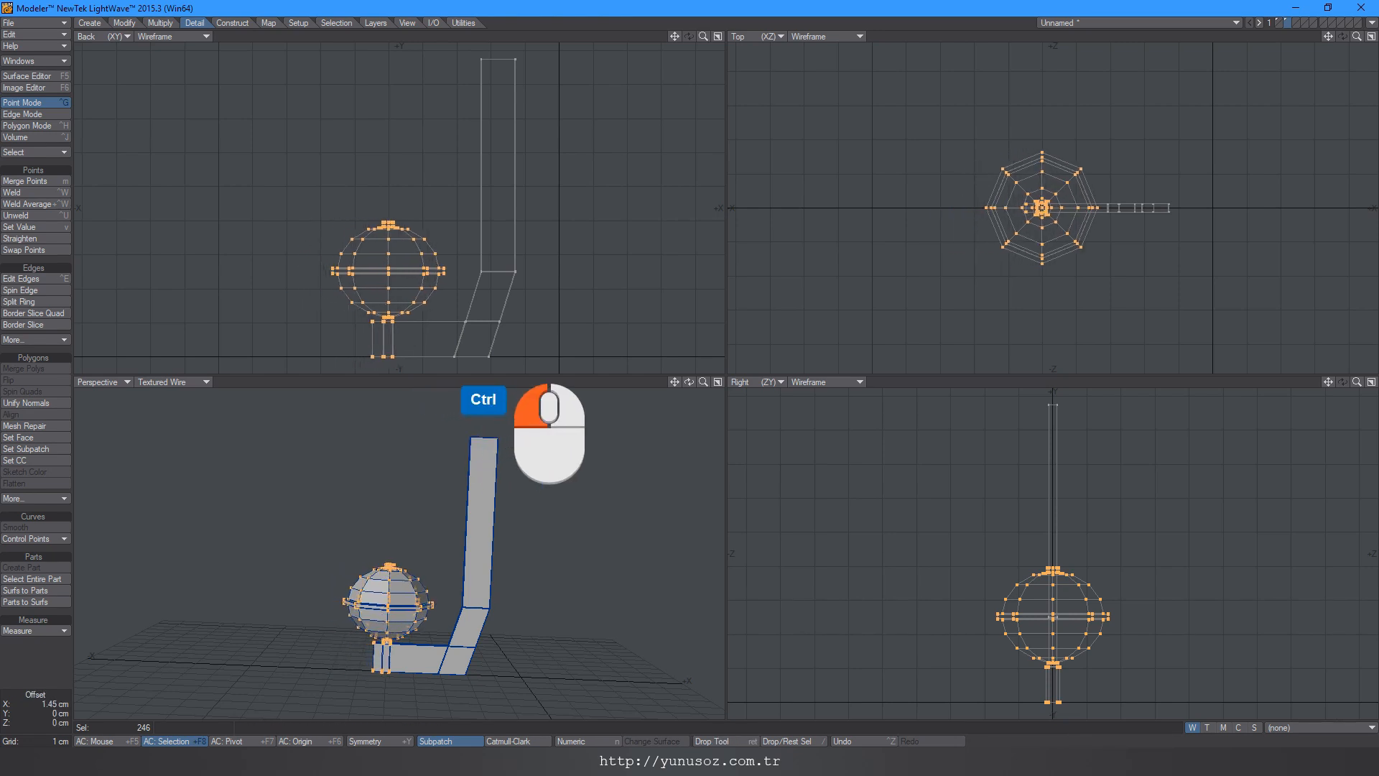
pyautogui.press('space')
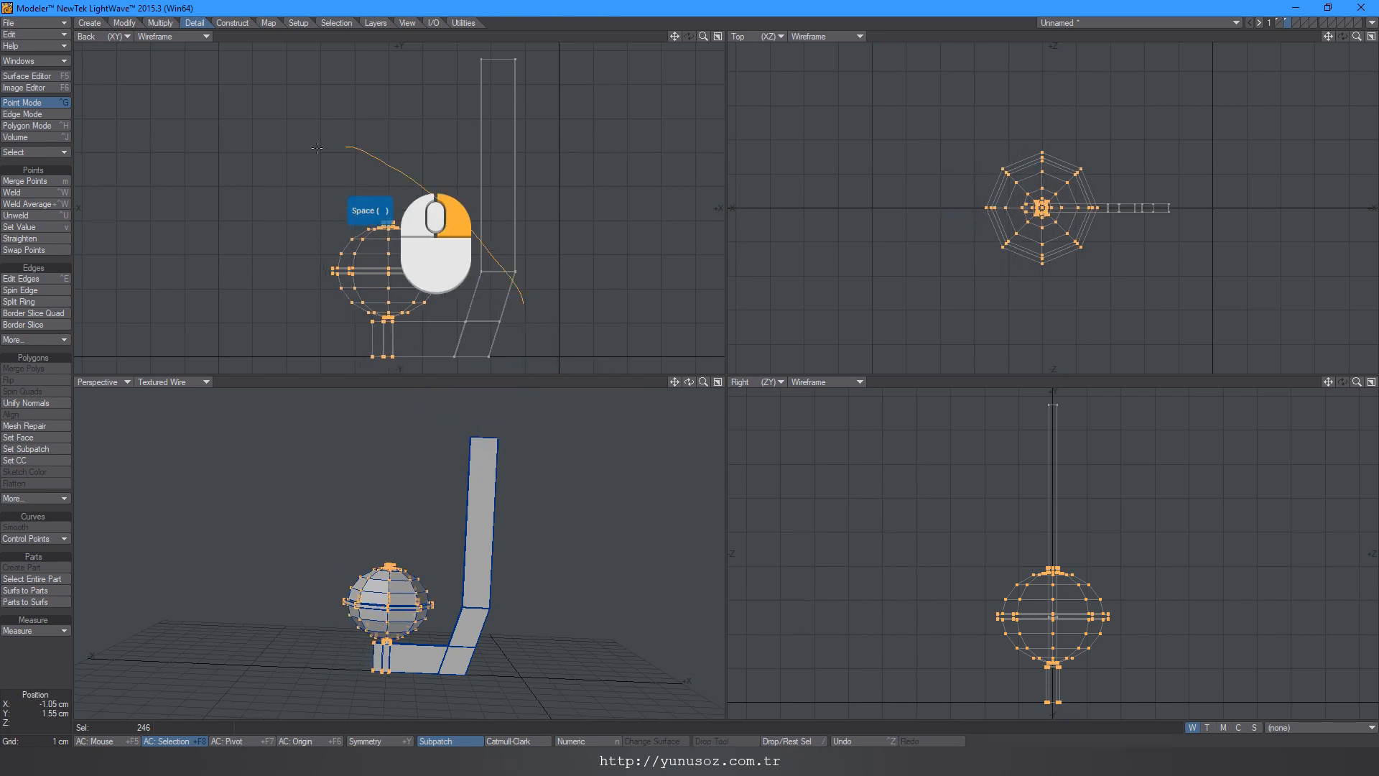
pyautogui.click(460, 260)
# Step: Show the ribbed cylinder's layer as a background reference behind the arm
pyautogui.keyDown('alt'); pyautogui.moveTo(445, 574); pyautogui.dragTo(452, 614); pyautogui.keyUp('alt')
pyautogui.hotkey('alt', '1')
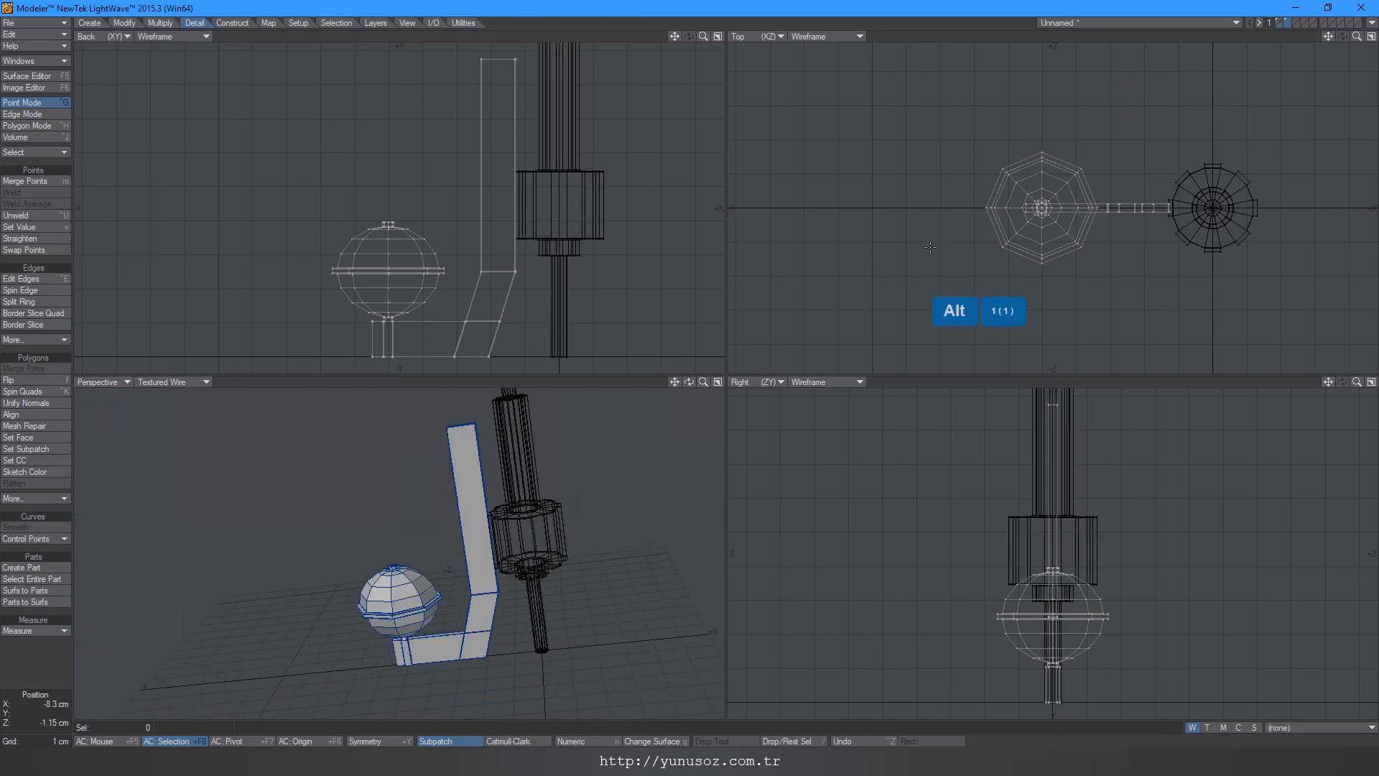
pyautogui.press('a')
pyautogui.keyDown('alt'); pyautogui.moveTo(520, 536); pyautogui.dragTo(417, 605); pyautogui.keyUp('alt')
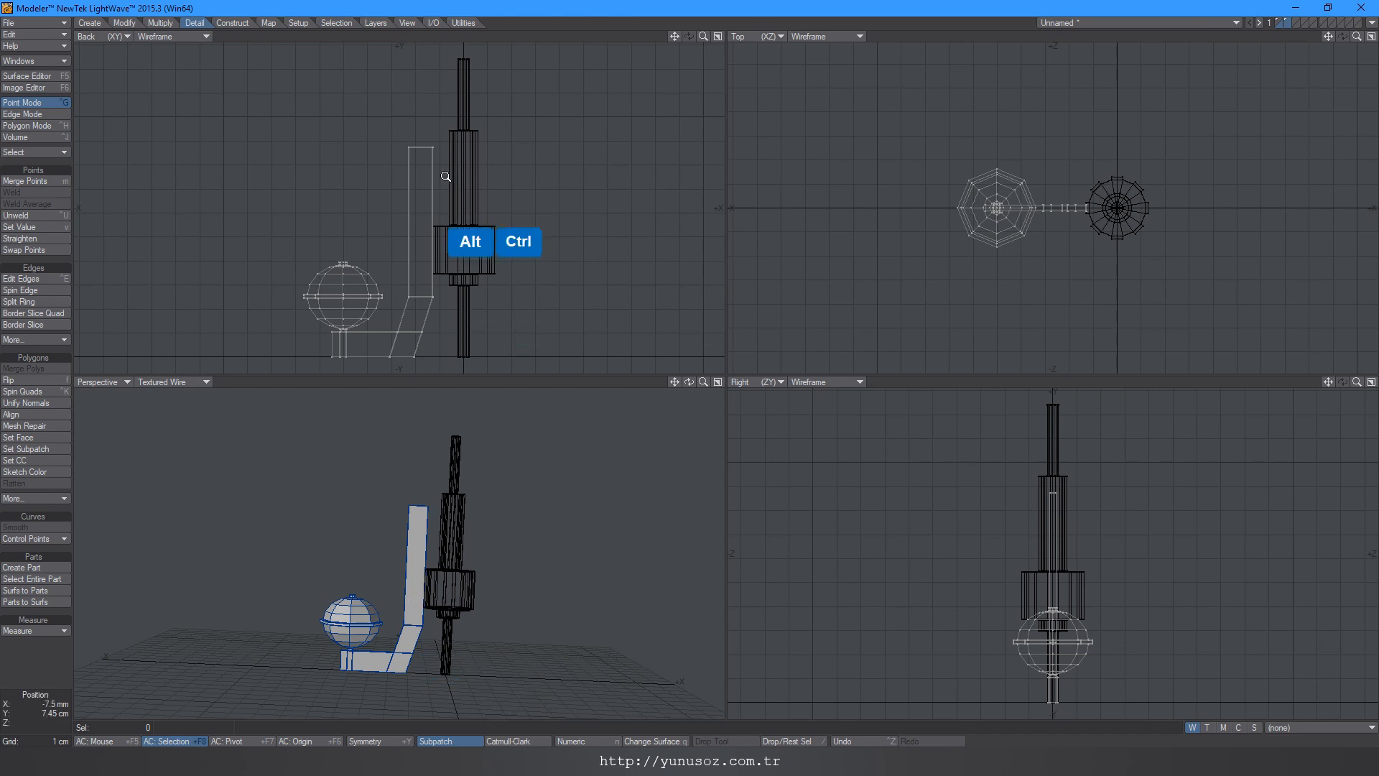
# Step: Knife a horizontal cut through the arm's vertical section, level with the upper edge of the cylinder's ribbed collar
pyautogui.keyDown('ctrl'); pyautogui.keyDown('alt'); pyautogui.moveTo(450, 169); pyautogui.dragTo(422, 273); pyautogui.keyUp('alt'); pyautogui.keyUp('ctrl')
pyautogui.hotkey('shift', 'k')
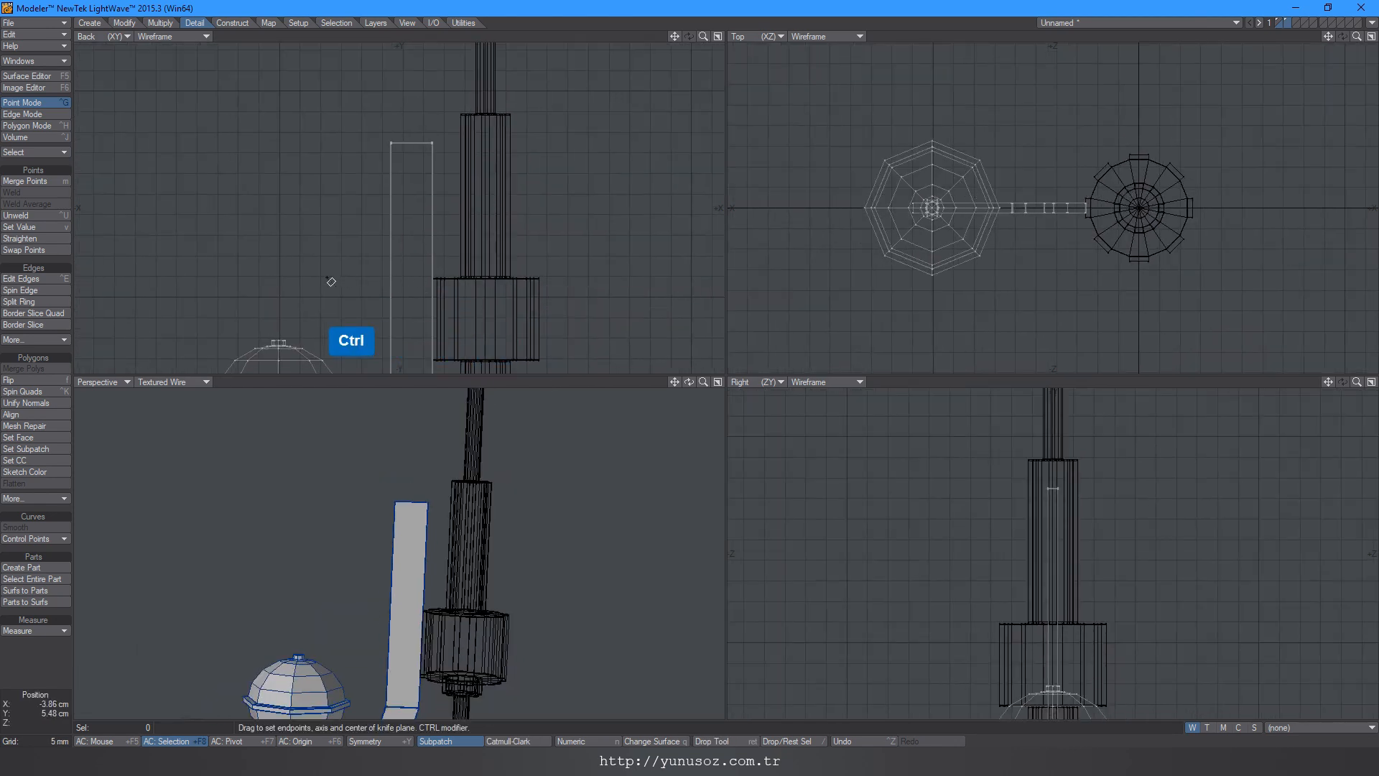
pyautogui.keyDown('ctrl'); pyautogui.moveTo(323, 275); pyautogui.dragTo(528, 286); pyautogui.keyUp('ctrl')
pyautogui.press('space')
# Step: Select the arm's uppermost points and move them -1.4 mm along X, away from the cylinder
pyautogui.moveTo(477, 124); pyautogui.dragTo(433, 94, button='right')
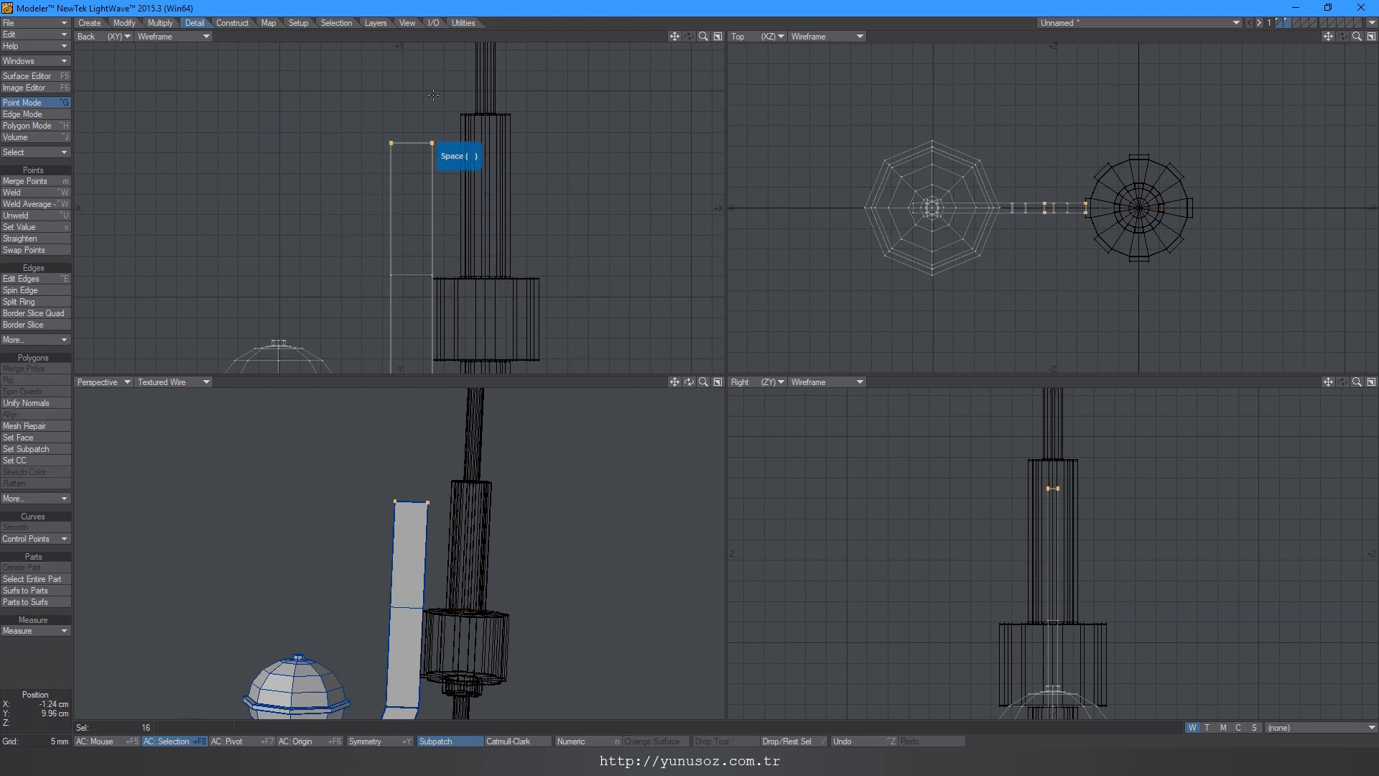
pyautogui.keyDown('ctrl'); pyautogui.moveTo(491, 182); pyautogui.dragTo(486, 182); pyautogui.keyUp('ctrl')
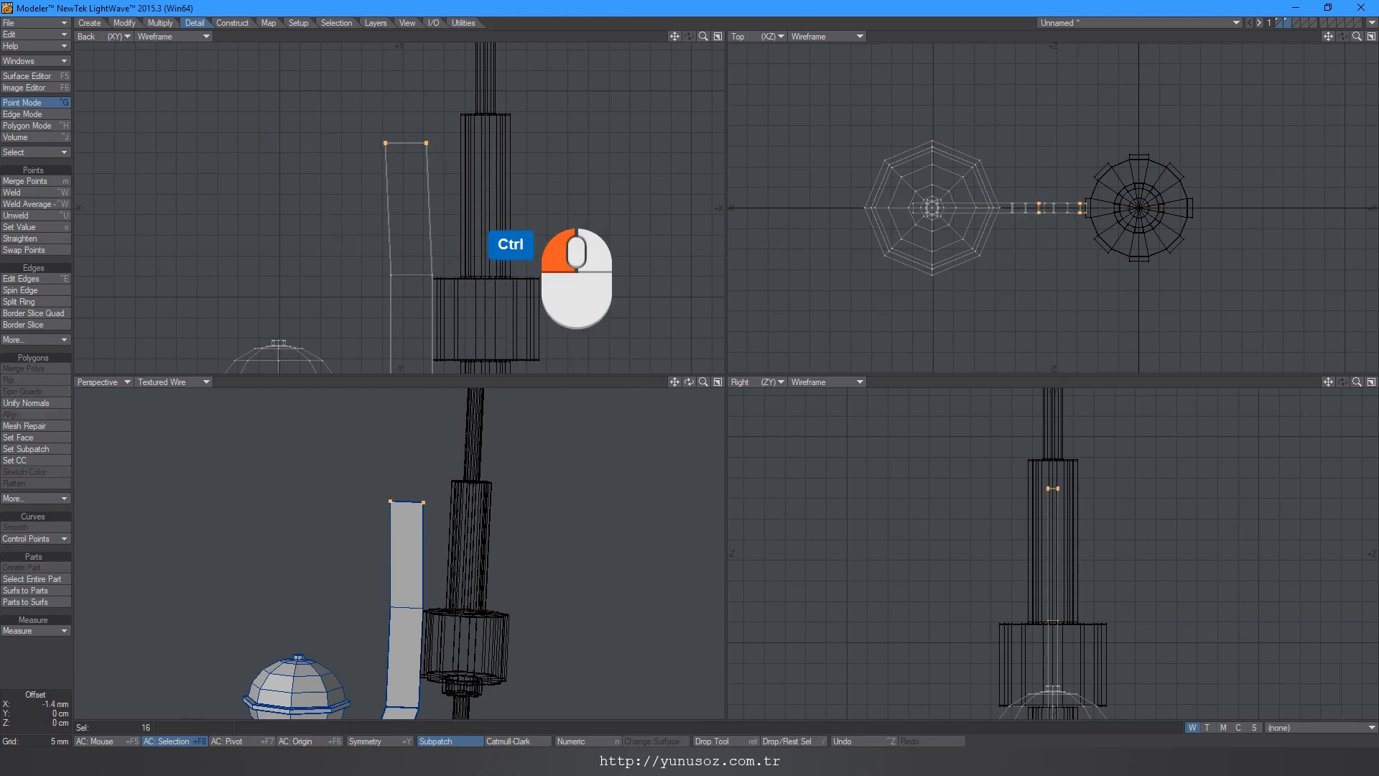
pyautogui.press('space')
pyautogui.press('/')
pyautogui.press('a')
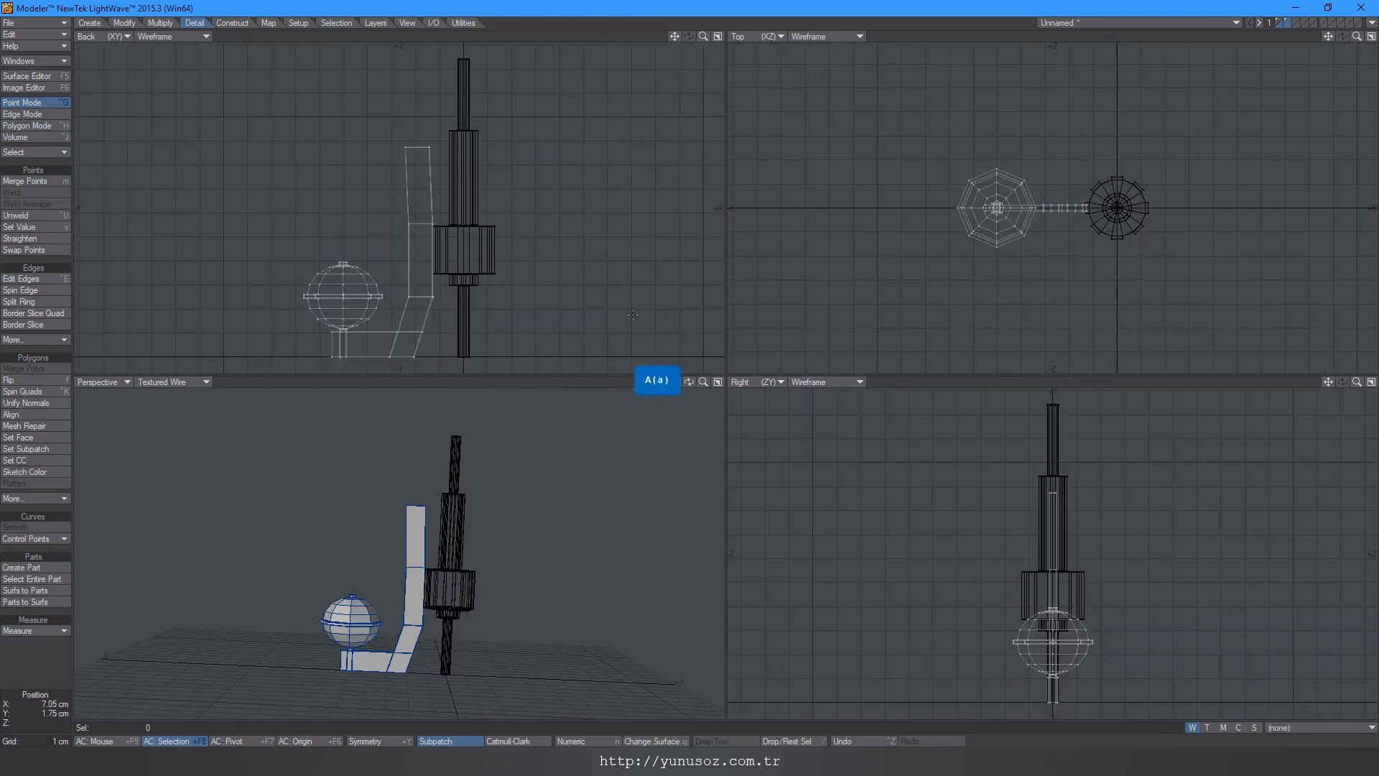
# Step: Select the stray point belonging to 0 polygons through the point statistics and delete it
pyautogui.keyDown('alt'); pyautogui.moveTo(378, 326); pyautogui.dragTo(653, 167); pyautogui.keyUp('alt')
pyautogui.press('w')
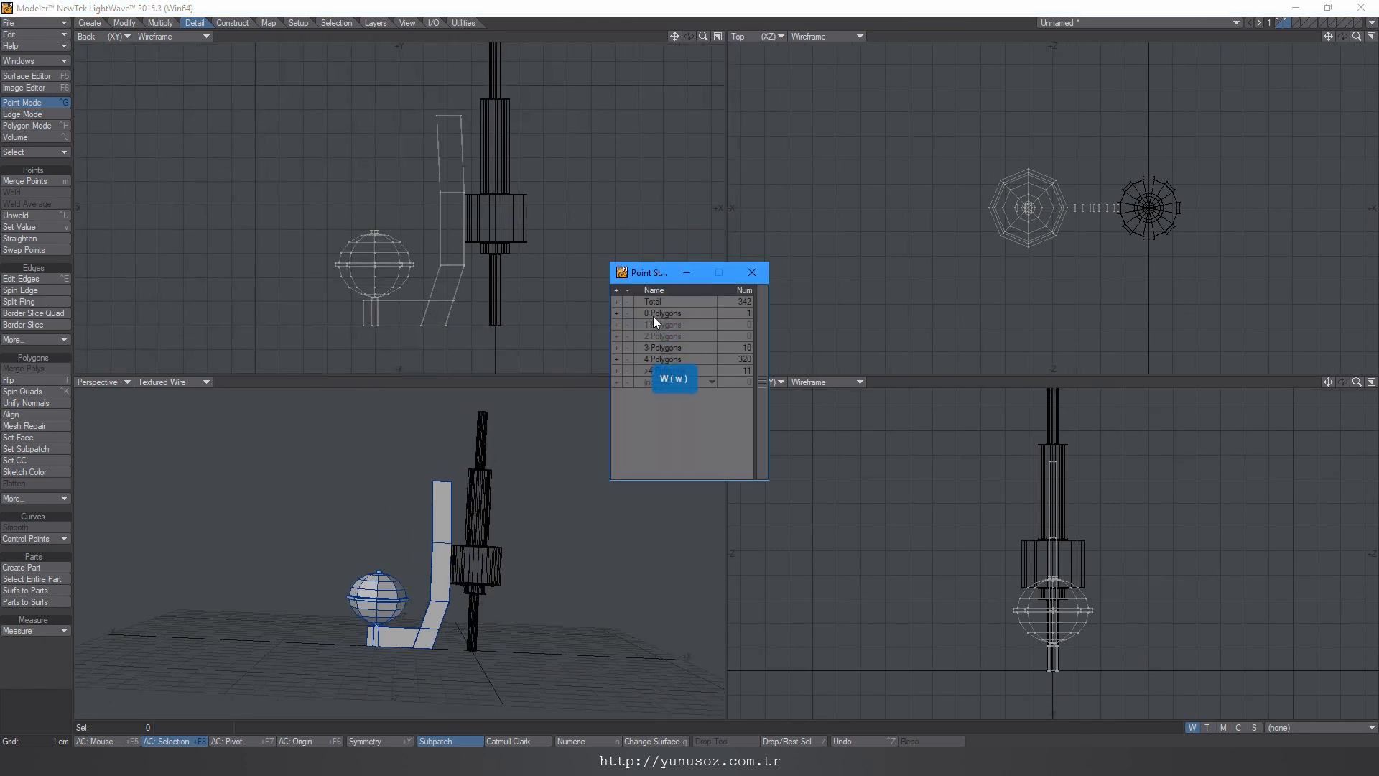
pyautogui.click(618, 313)
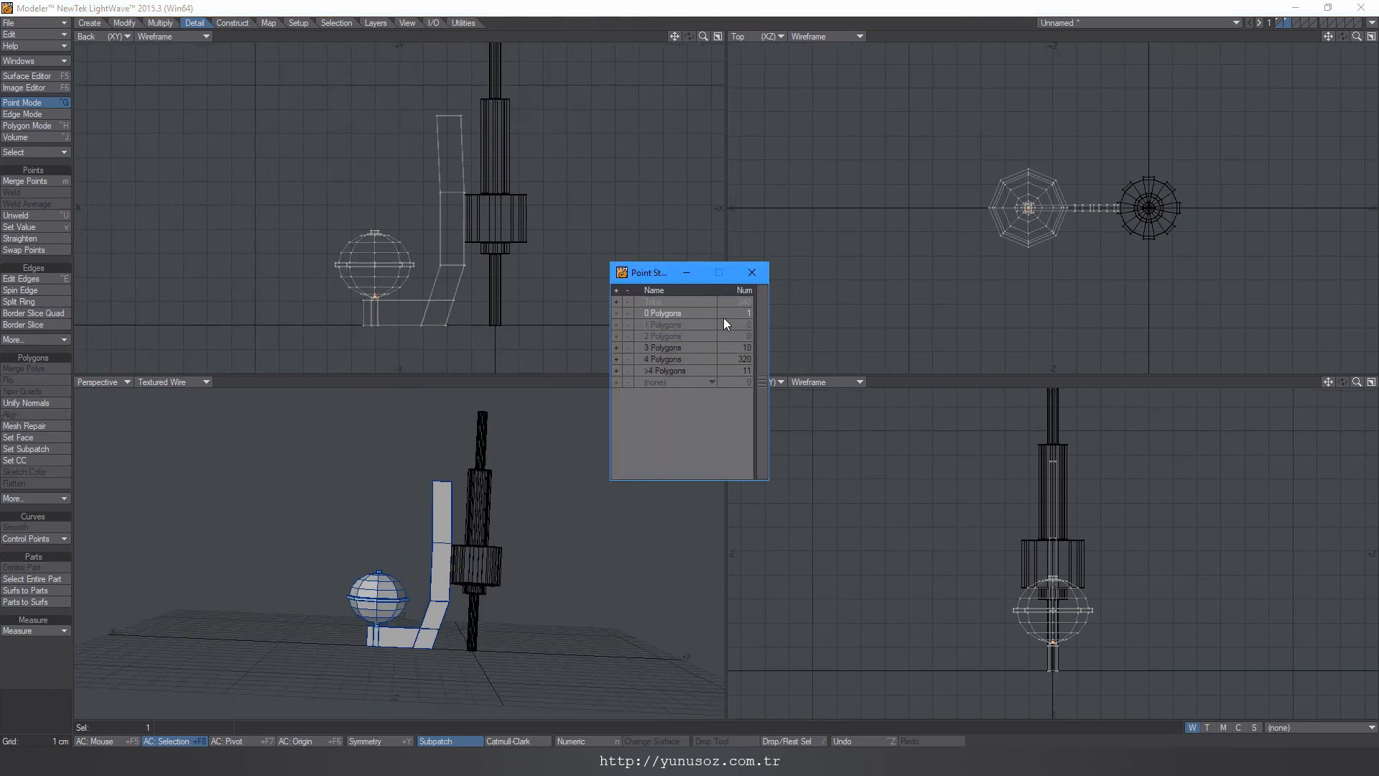
pyautogui.press('Delete')
pyautogui.click(751, 273)
pyautogui.keyDown('alt'); pyautogui.moveTo(471, 475); pyautogui.dragTo(416, 610); pyautogui.keyUp('alt')
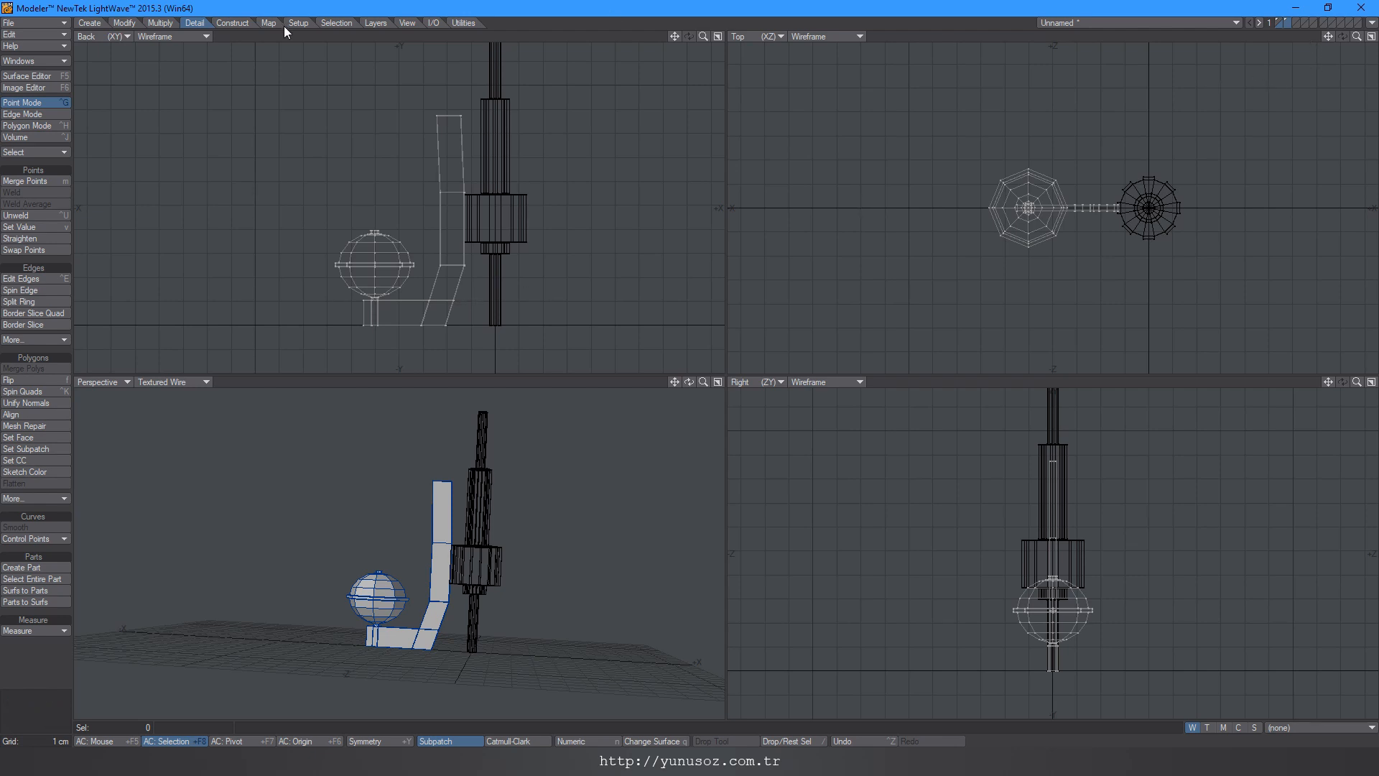
# Step: Duplicate the arm and ball in a radial array of 4 about the Y axis, centred on the origin
pyautogui.click(160, 23)
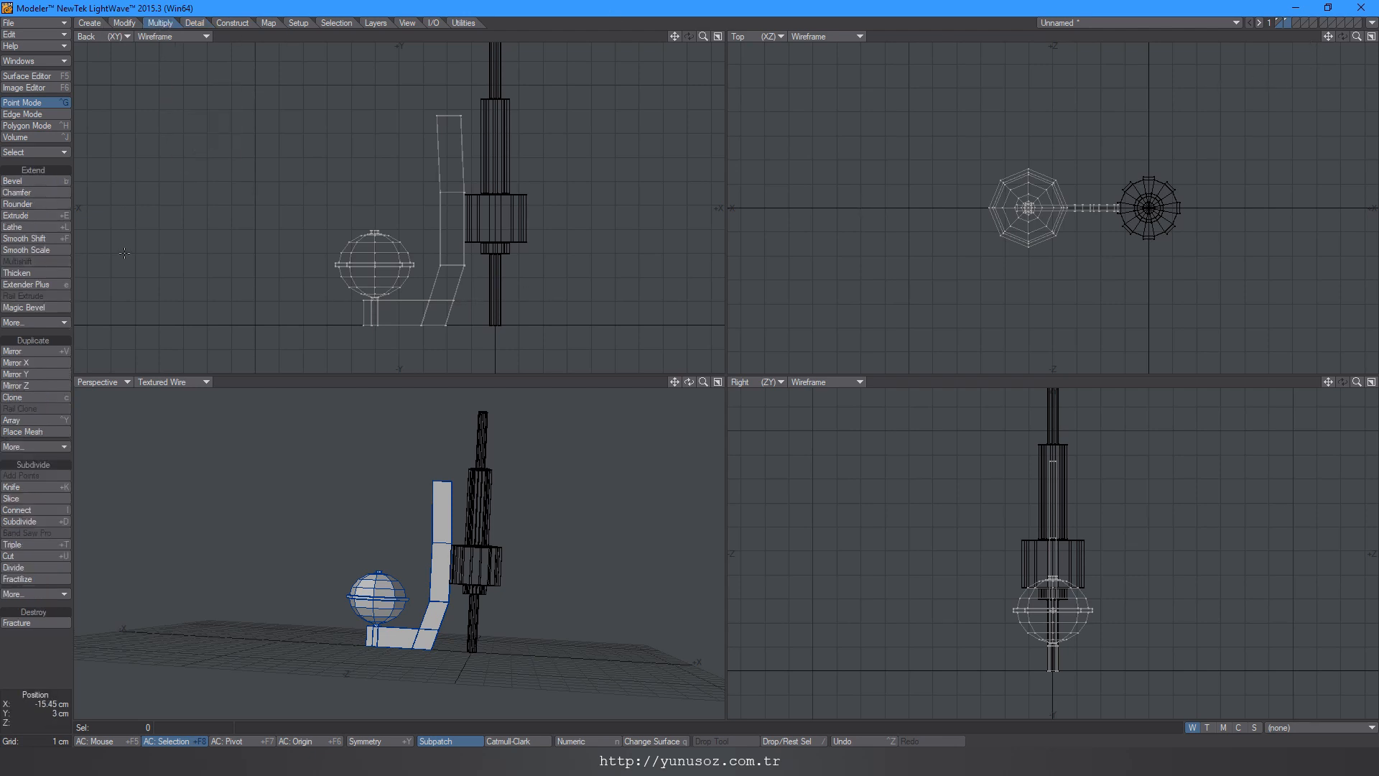
pyautogui.click(30, 421)
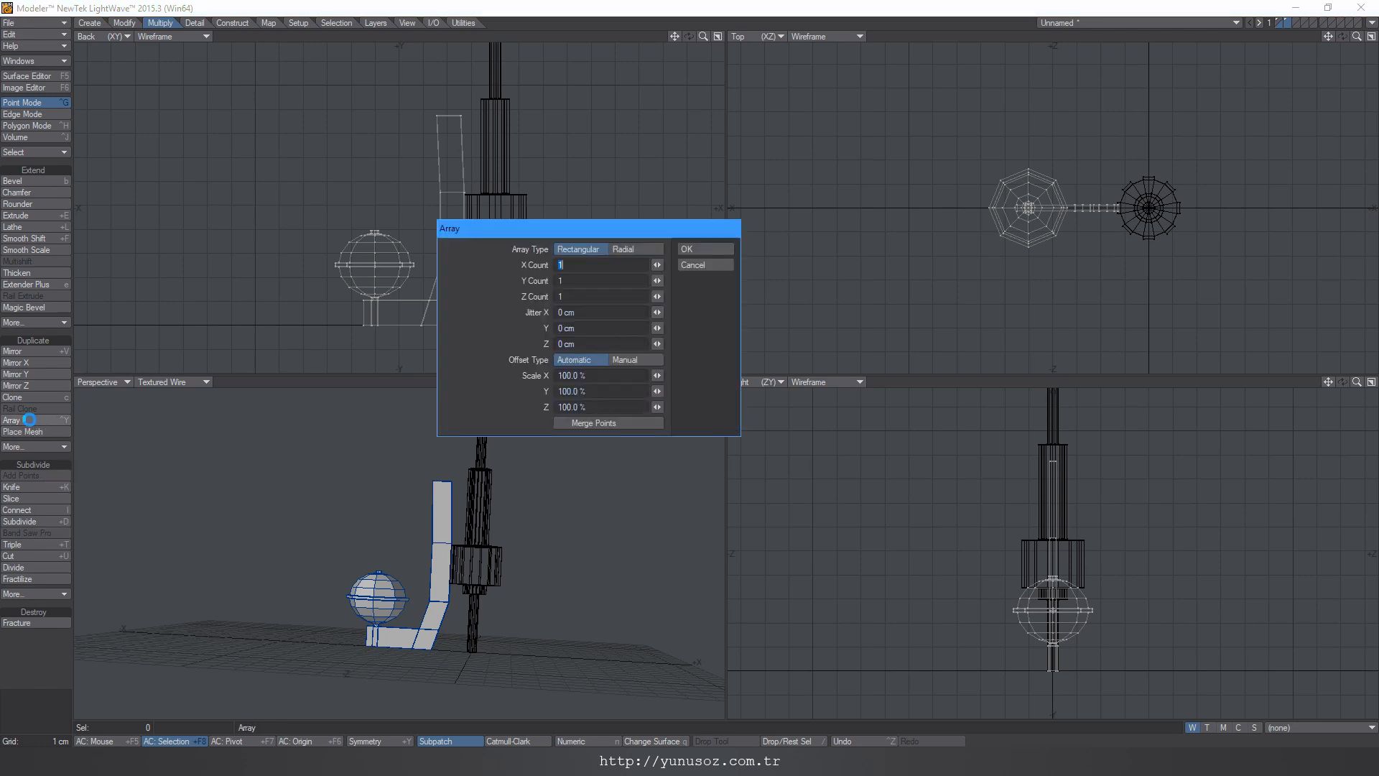
pyautogui.click(648, 247)
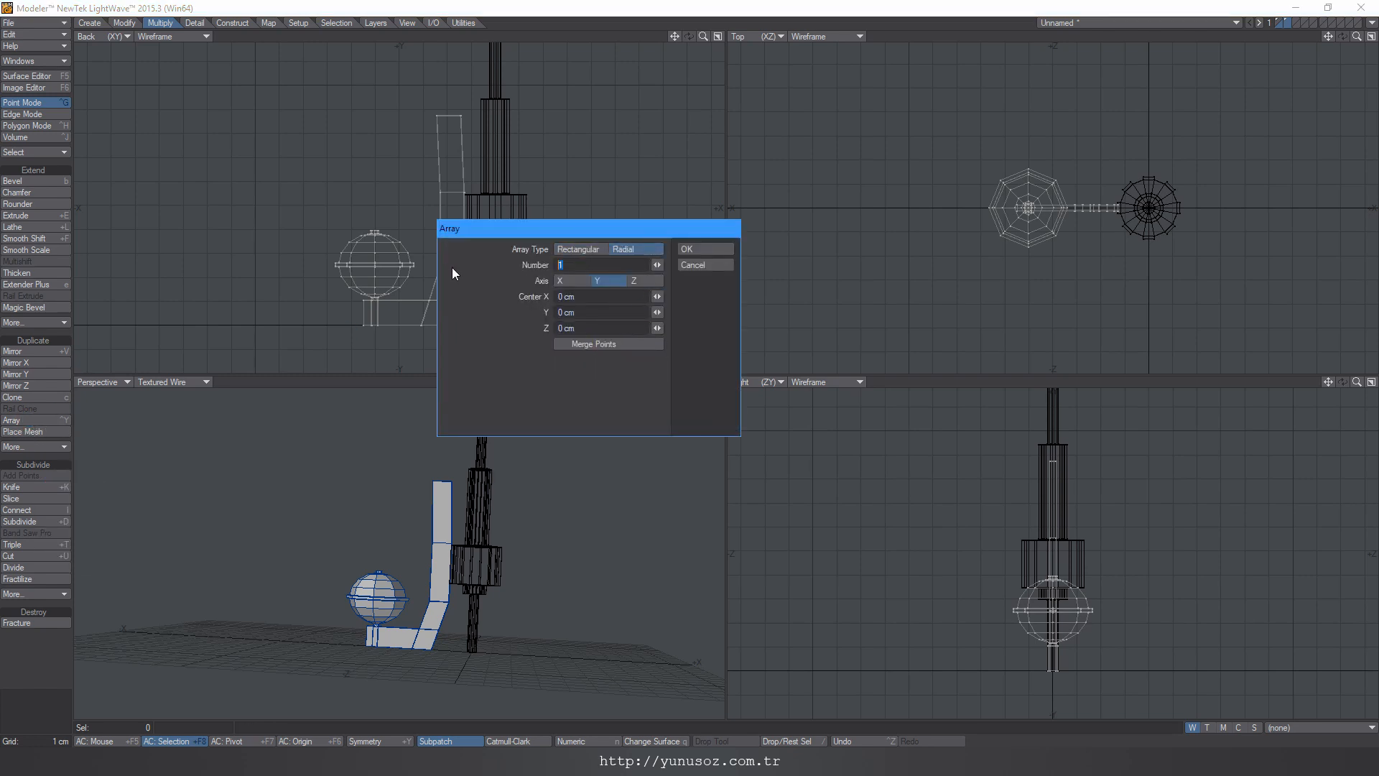
pyautogui.write('4')
pyautogui.click(718, 249)
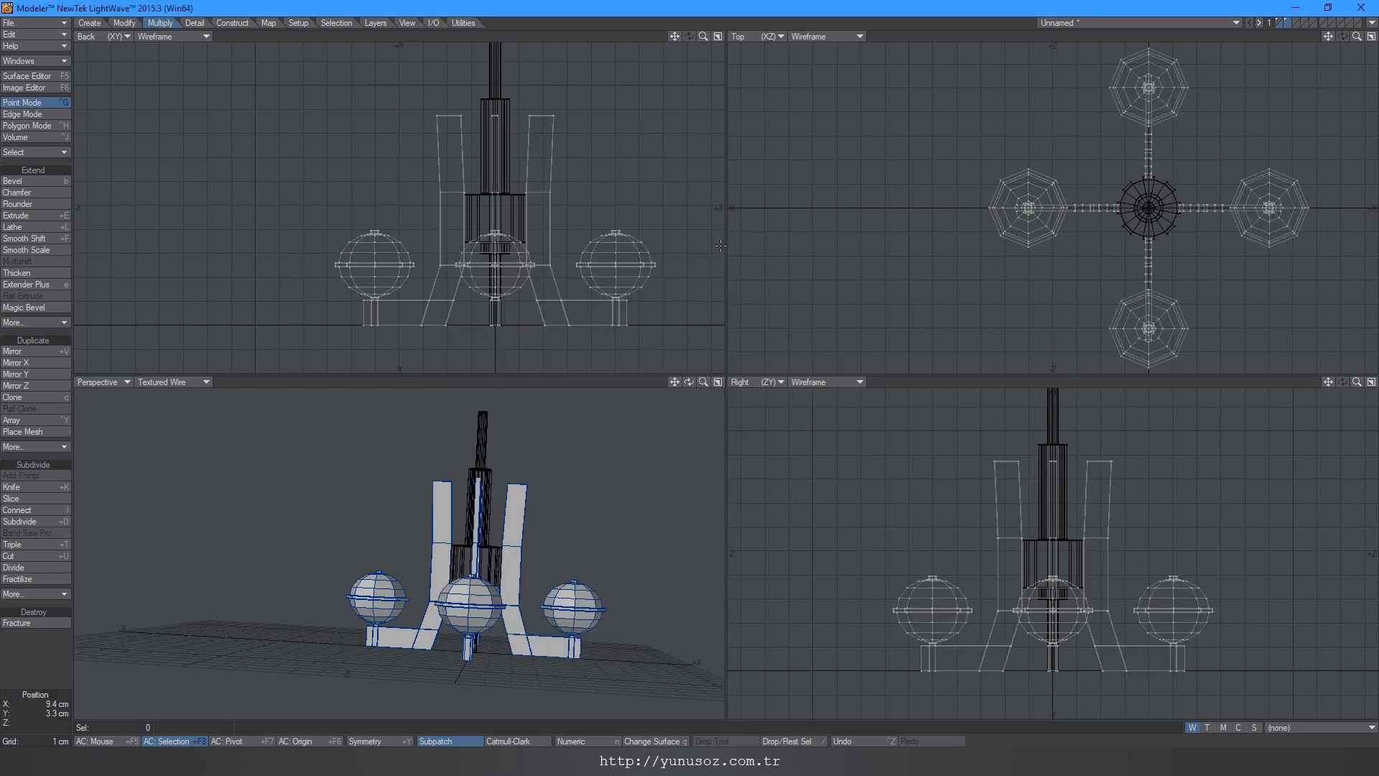
# Step: Move the four arrayed arms onto layer 1 with the ribbed cylinder and check the combined model in subpatch mode
pyautogui.keyDown('alt'); pyautogui.moveTo(533, 465); pyautogui.dragTo(597, 560); pyautogui.keyUp('alt')
pyautogui.hotkey('ctrl', 'x')
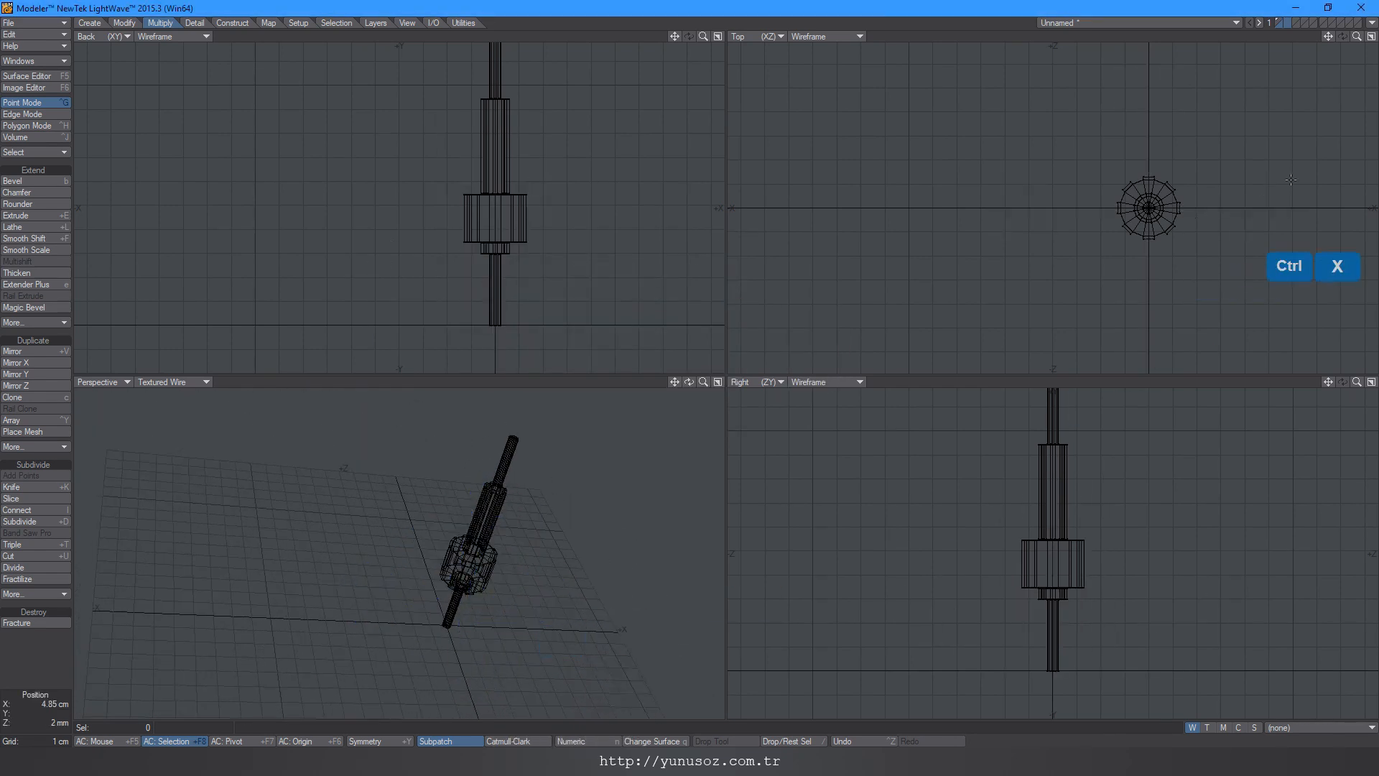
pyautogui.press('1')
pyautogui.hotkey('ctrl', 'v')
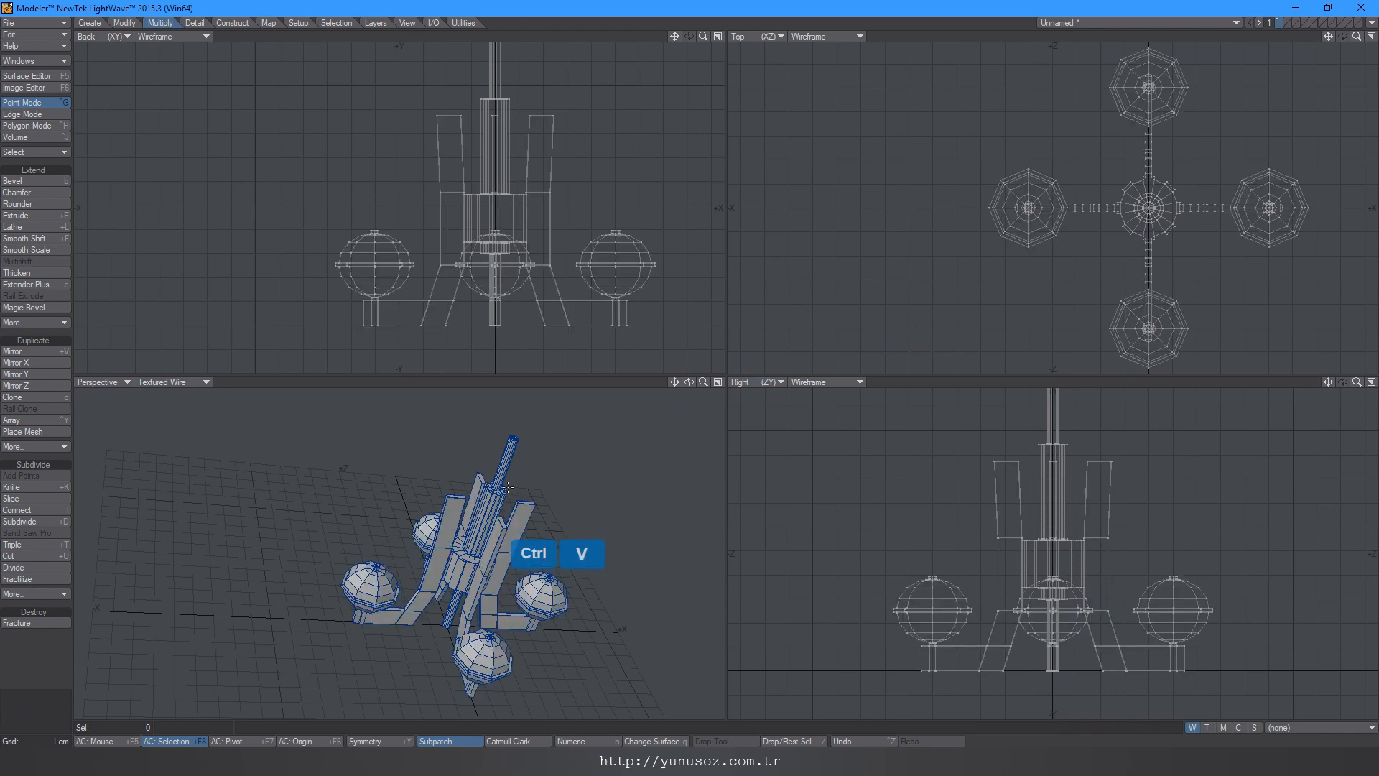
pyautogui.keyDown('alt'); pyautogui.moveTo(506, 491); pyautogui.dragTo(420, 596); pyautogui.keyUp('alt')
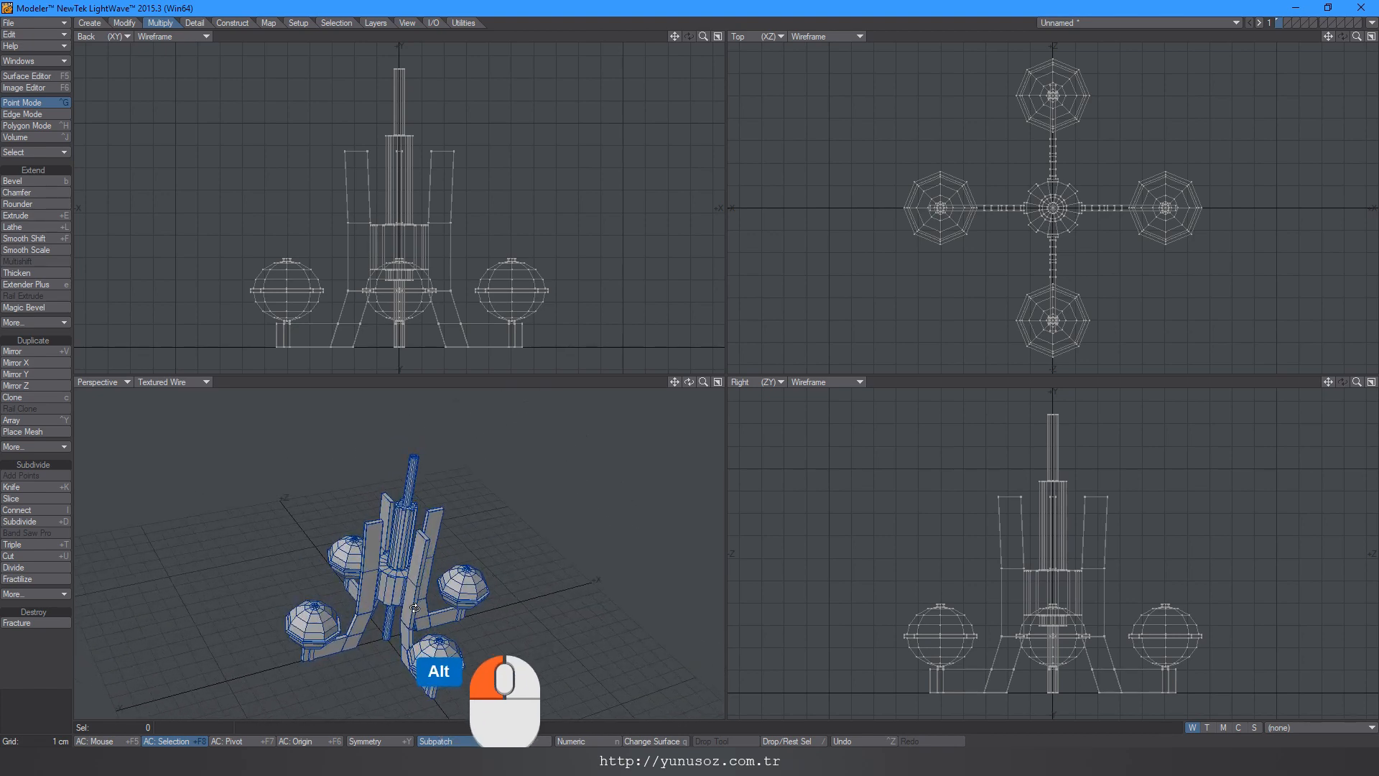
pyautogui.press('Tab')
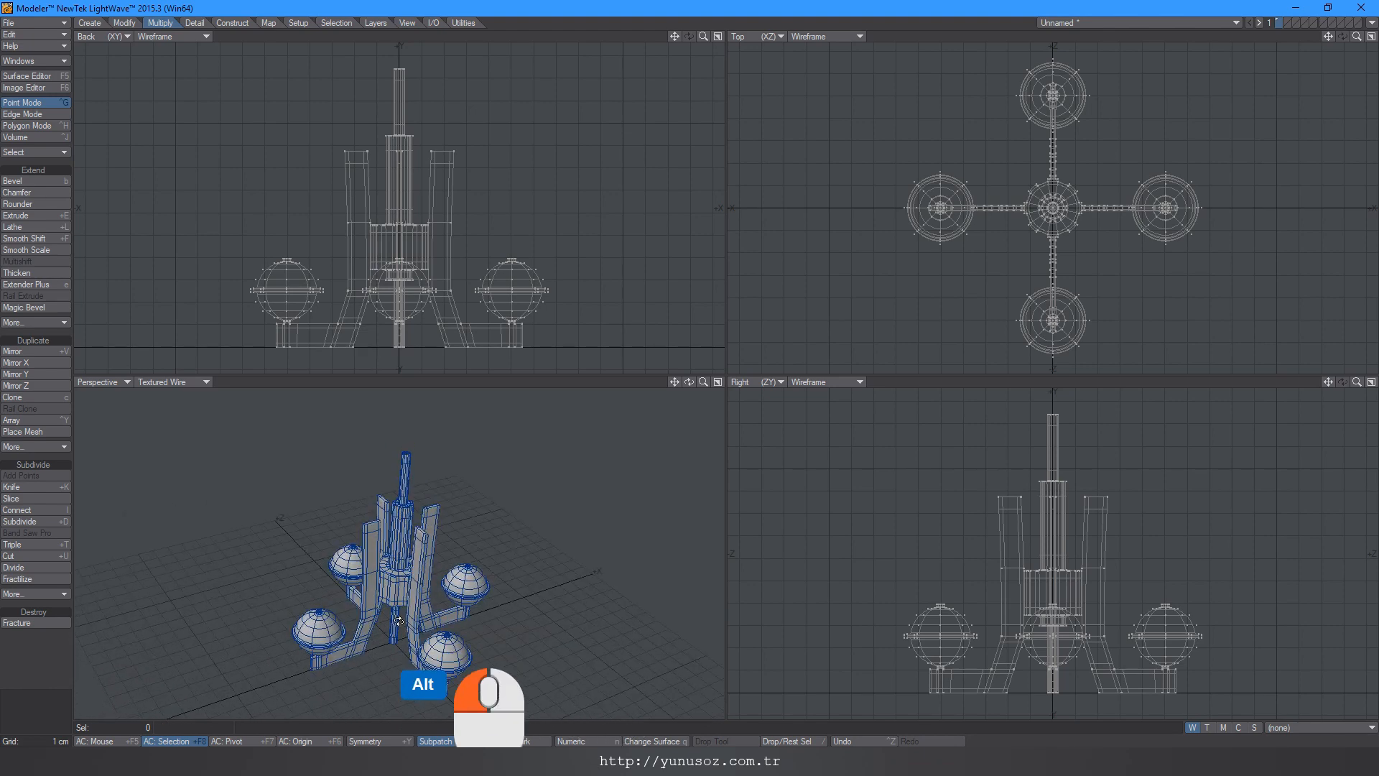
pyautogui.press('Tab')
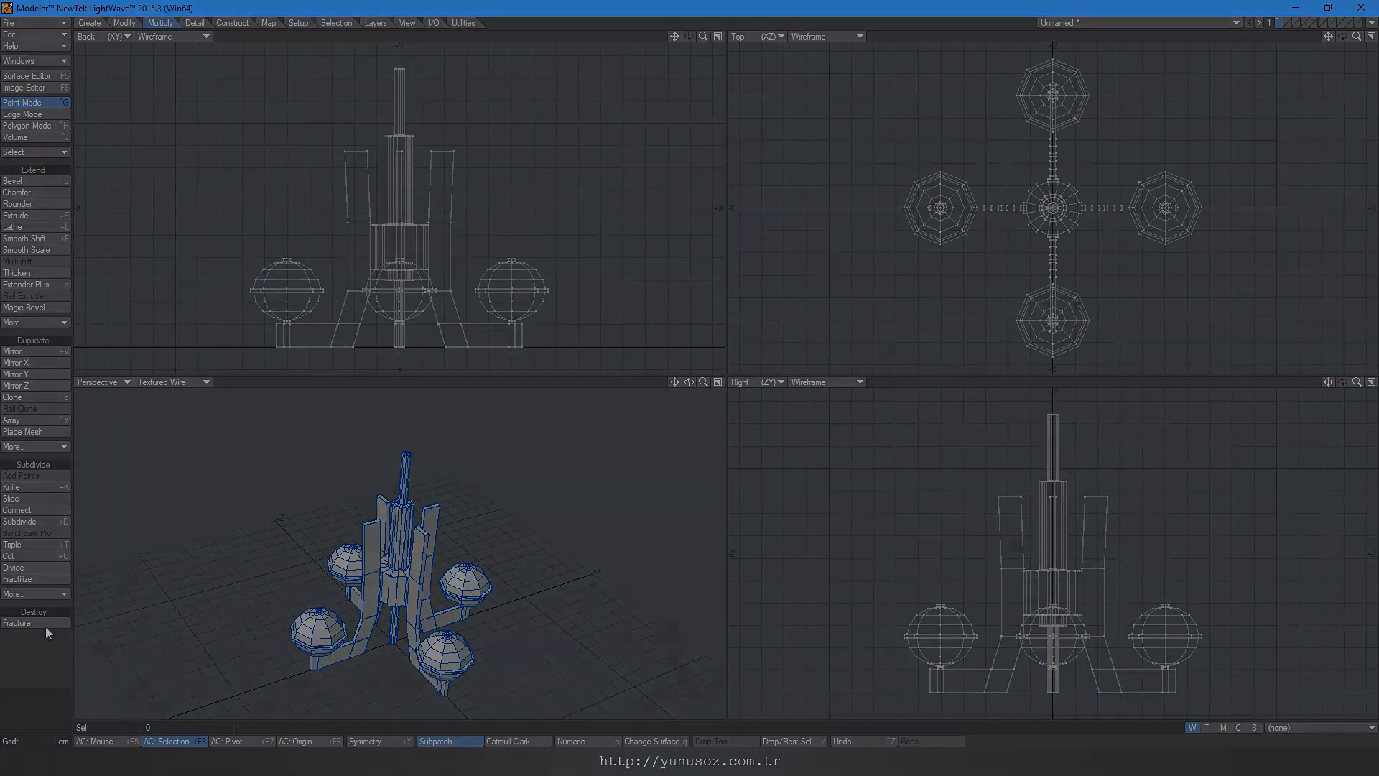